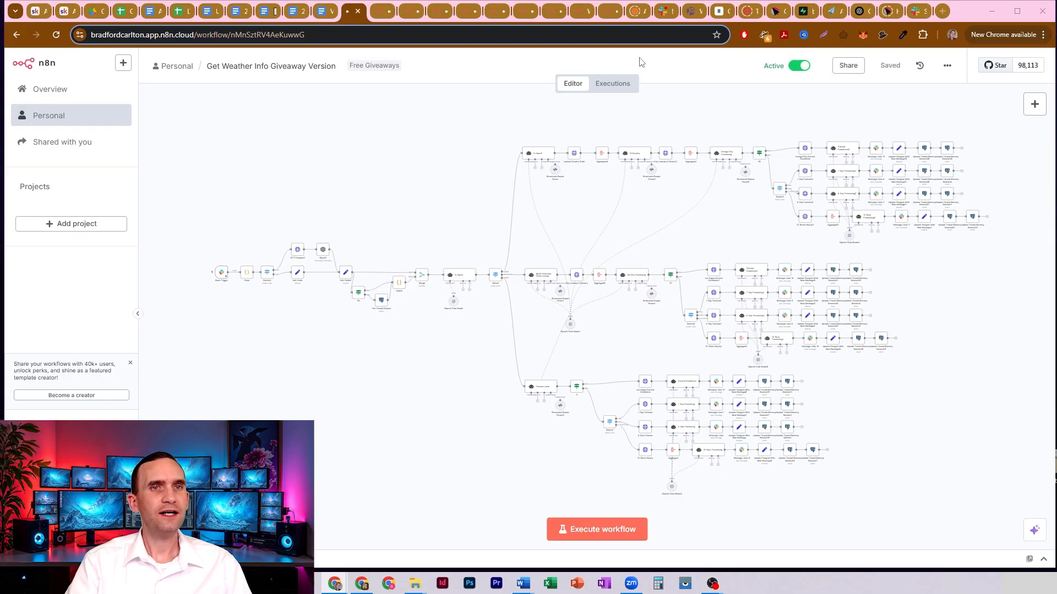
- Switch to Slack, post "What is the weather going to be like in 3 days?" in #patty_pa_input and open its reply thread
click(665, 11)
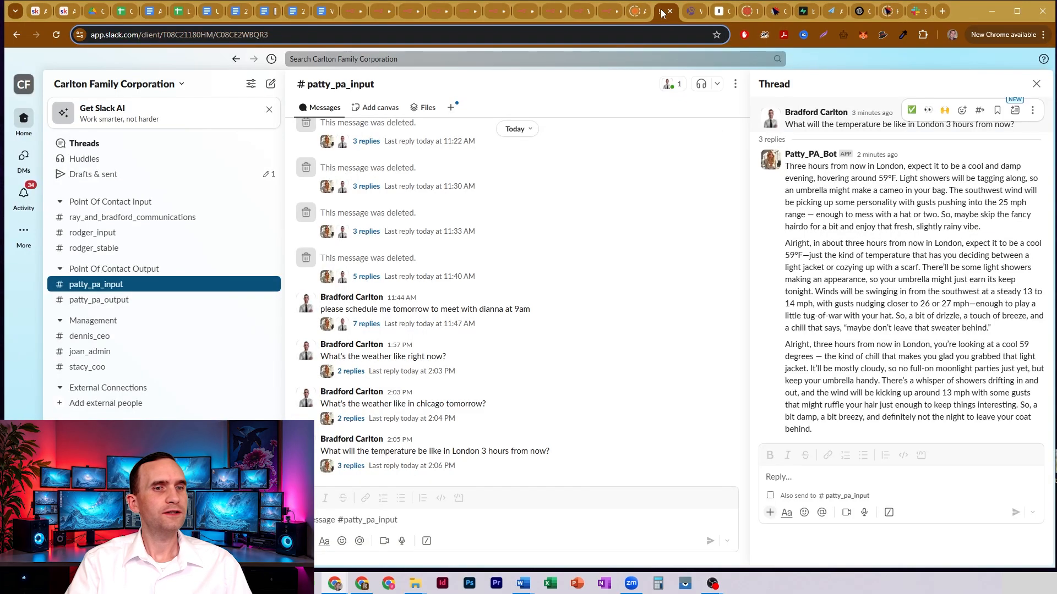
click(467, 517)
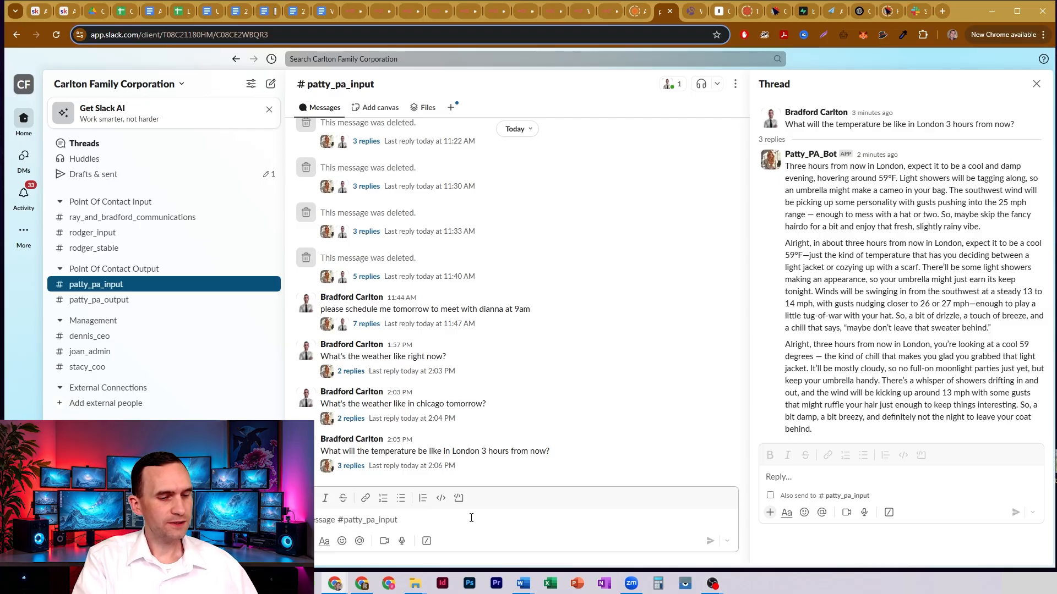
text(What is the weather going to be like in 3 days?)
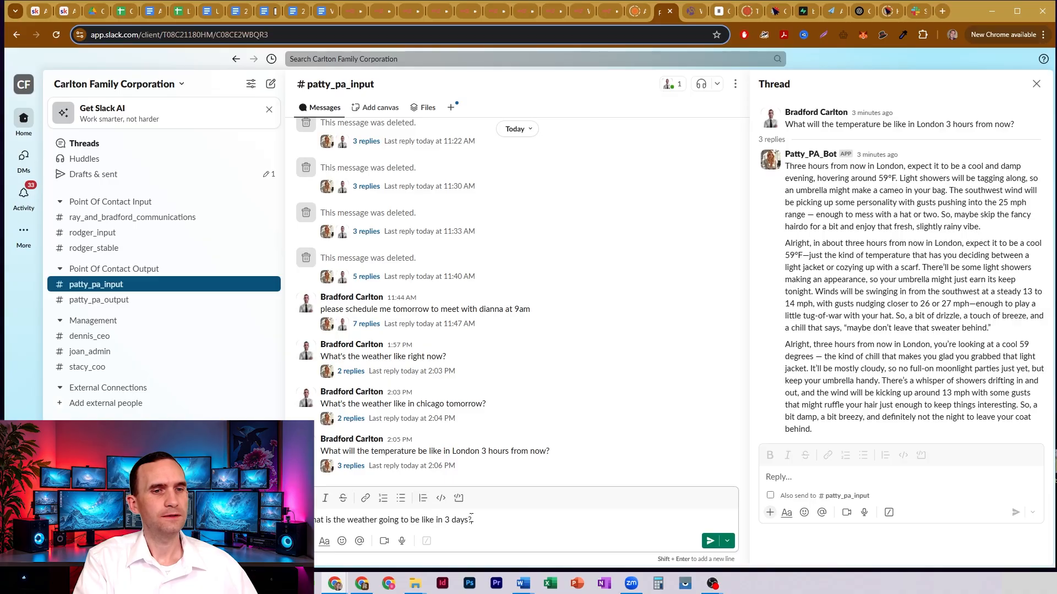
key(Return)
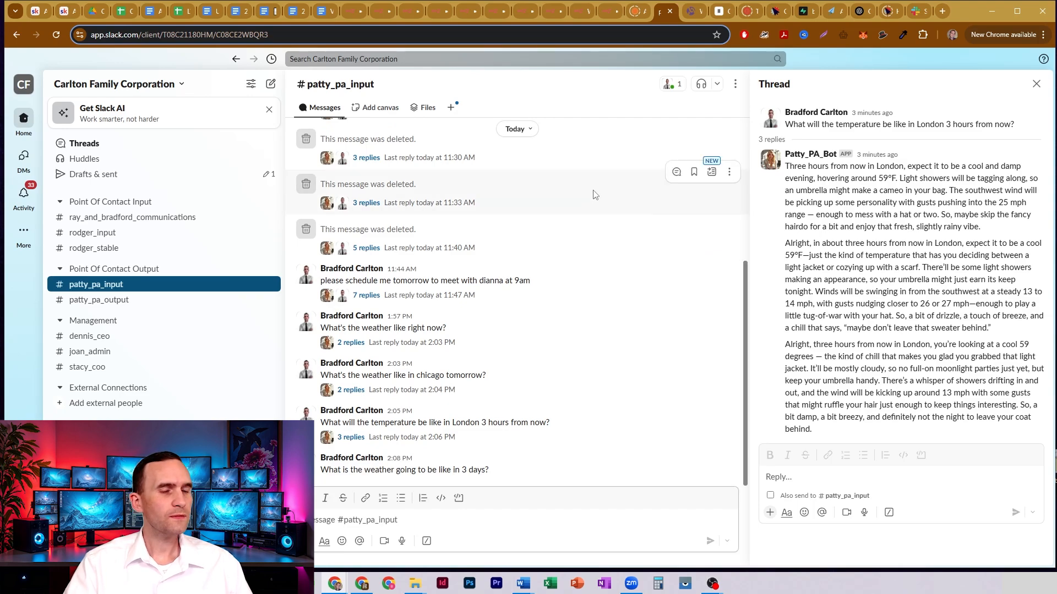
click(442, 468)
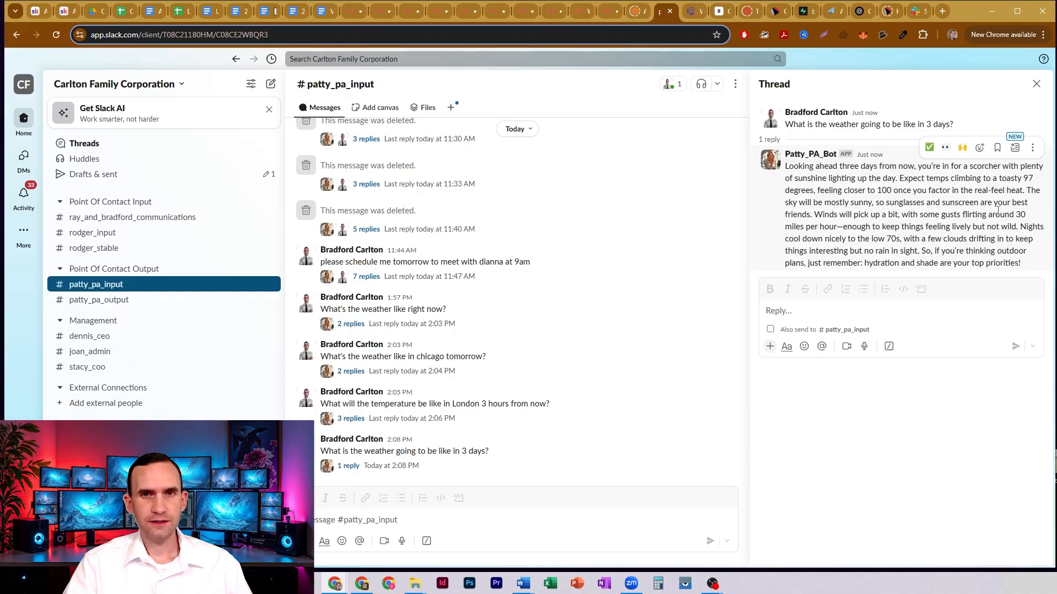
drag(996, 214, 1027, 218)
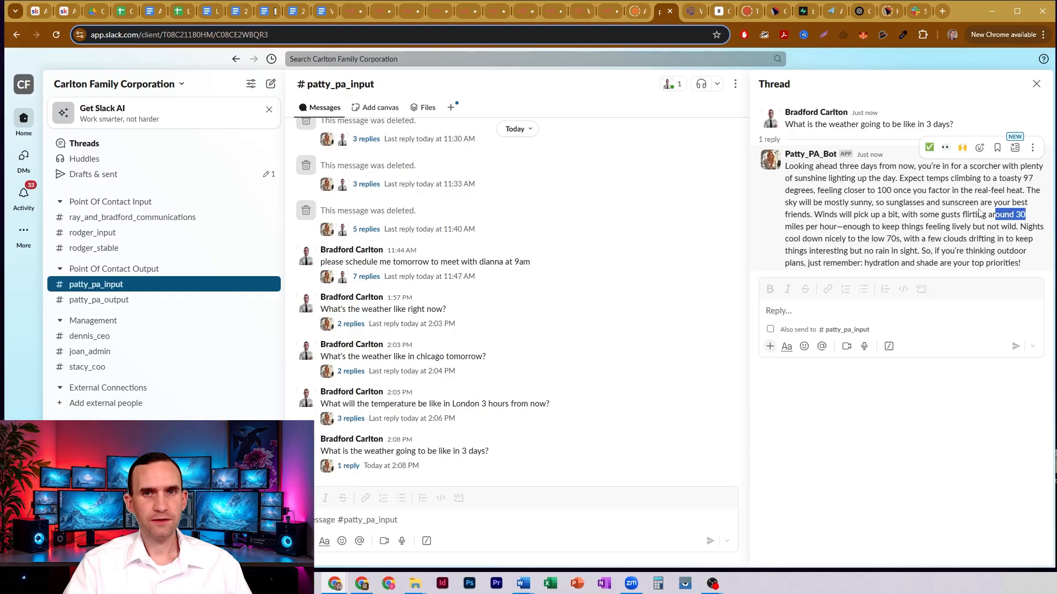
- Return to the n8n weather workflow and copy the May 24, 14:08:38 execution into the editor, unpinning the Slack Trigger data
click(348, 11)
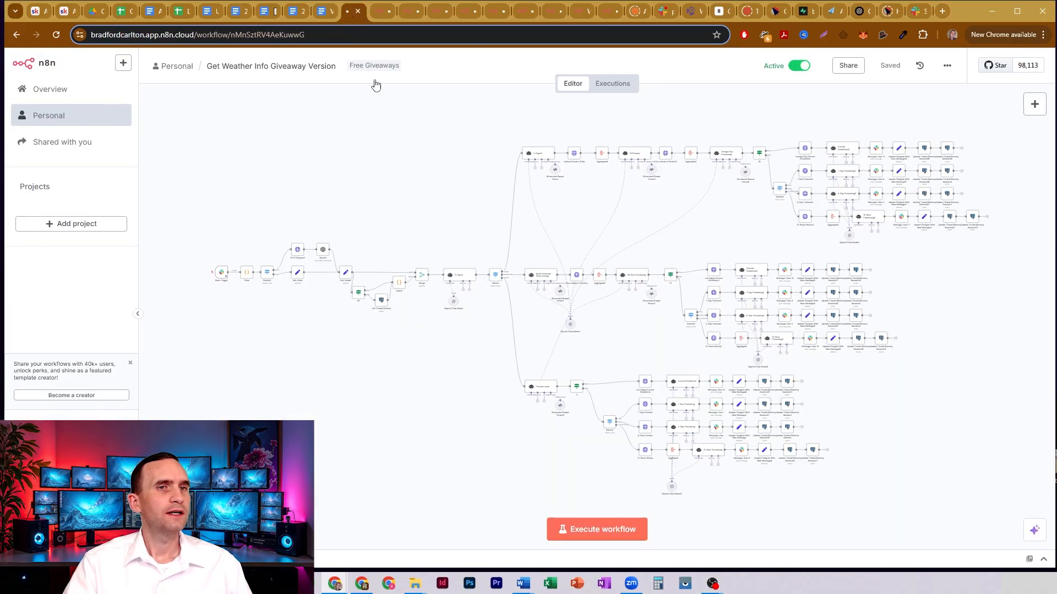
click(614, 84)
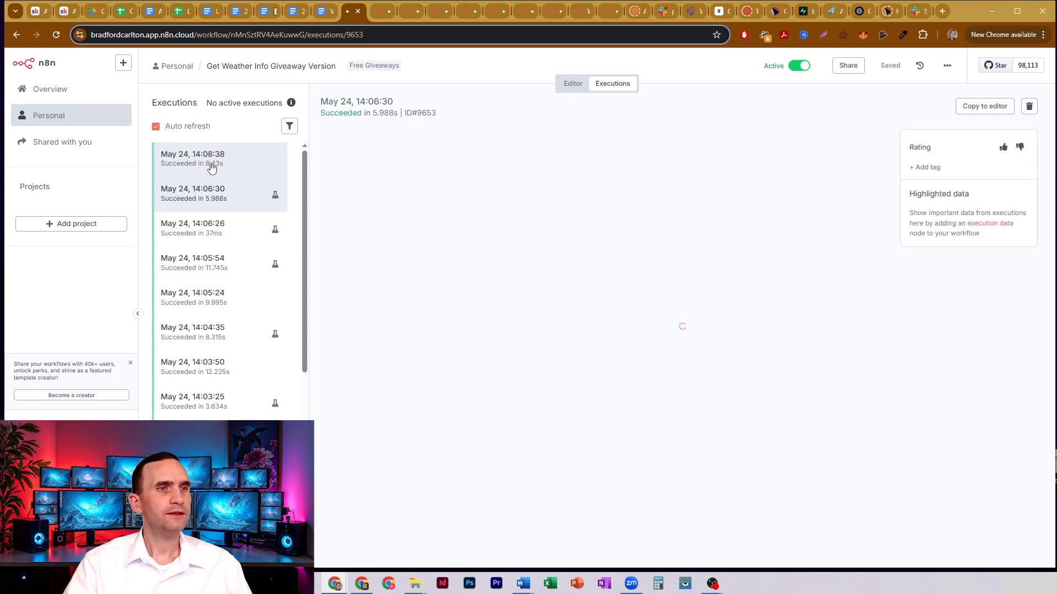
click(974, 108)
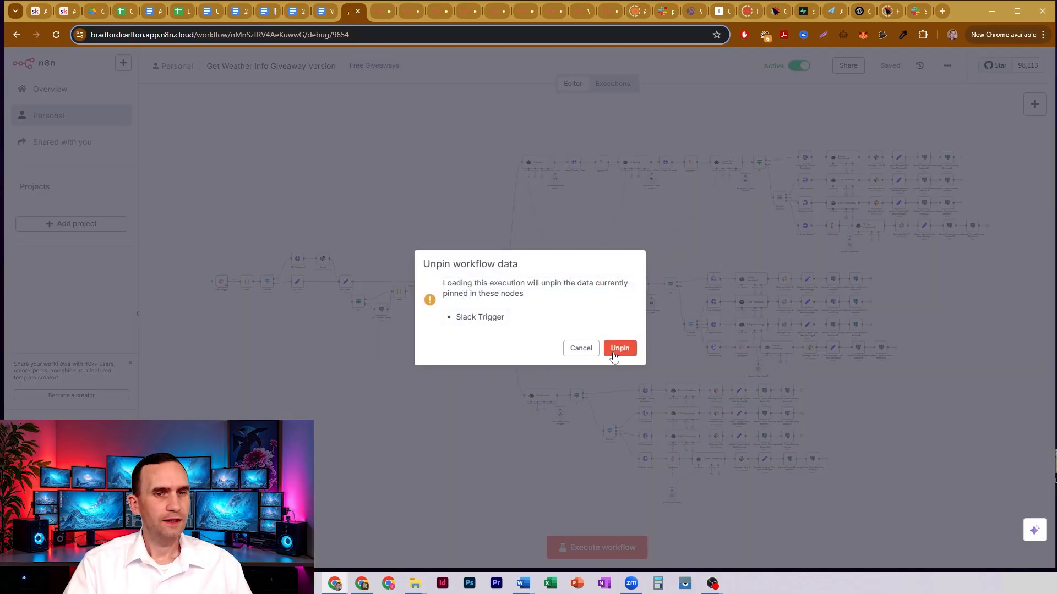
click(614, 352)
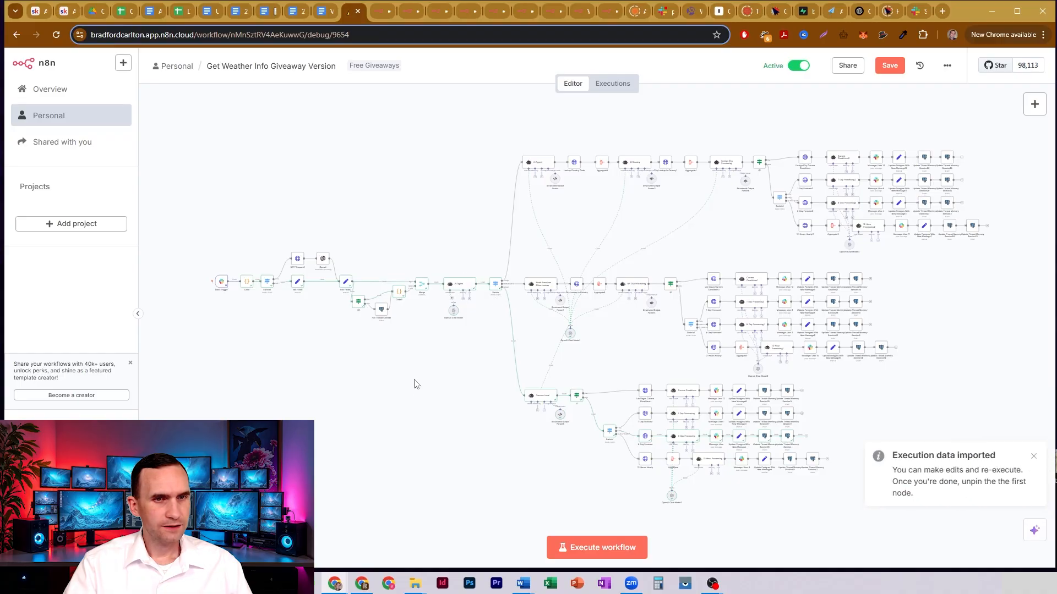
- Open the 5-Day Forecast node on the Process Local branch and check the temperatures in its JSON output
scroll(596, 326, up, 5)
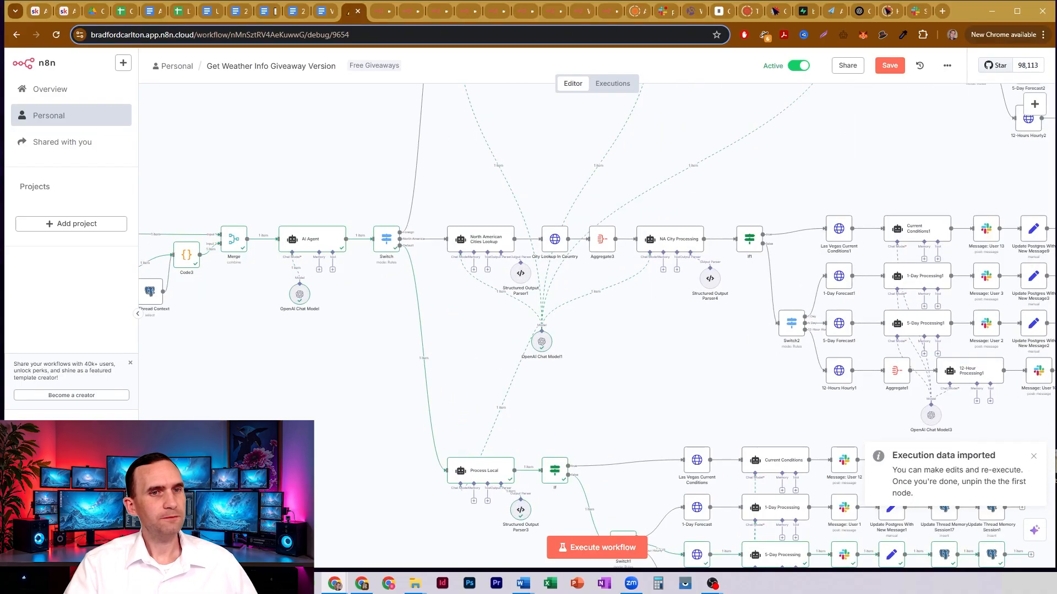
drag(664, 382, 481, 125)
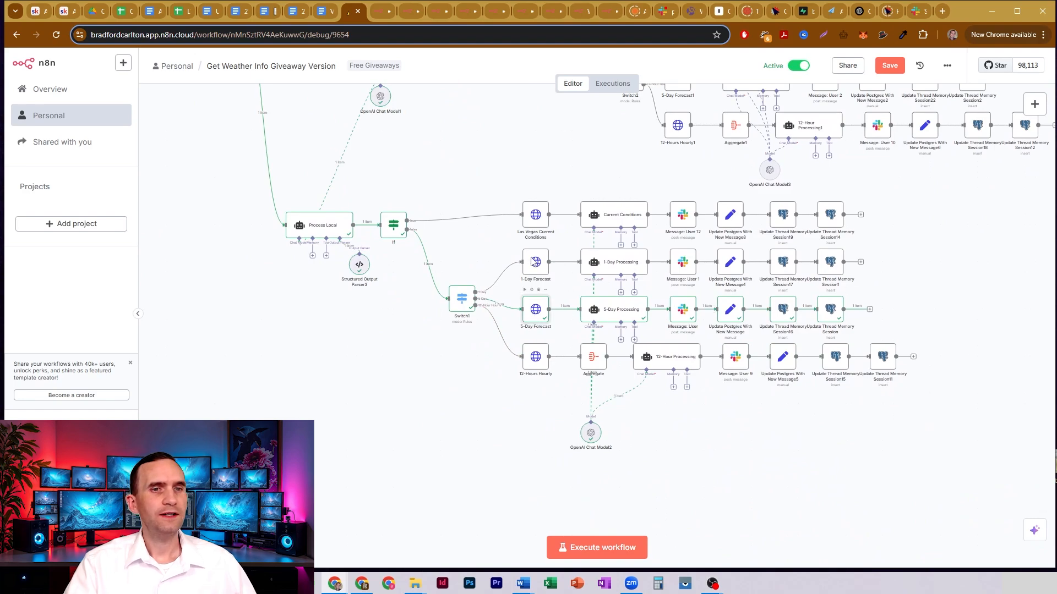
double_click(538, 310)
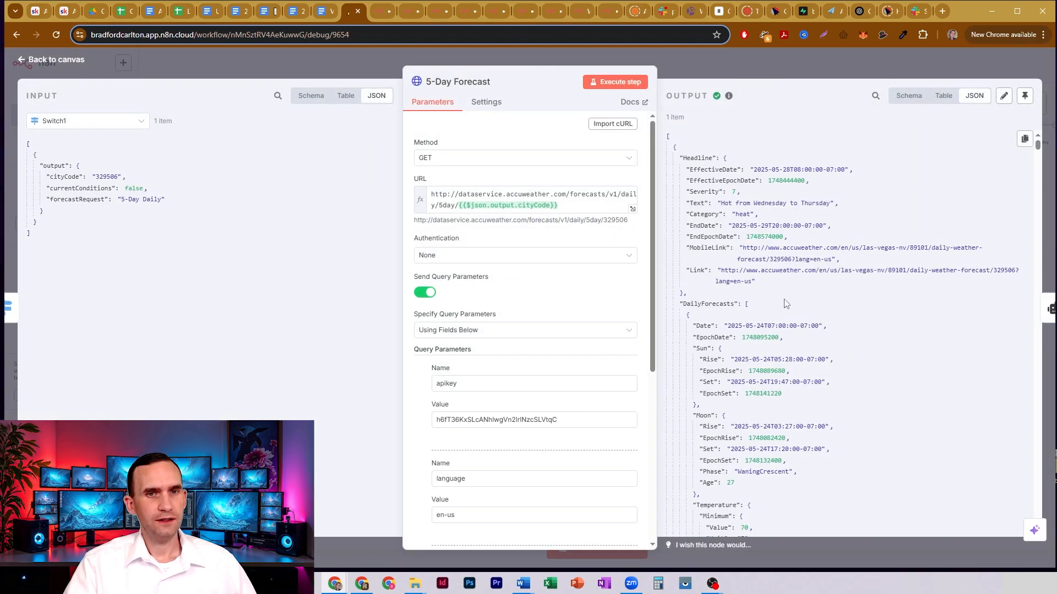
scroll(797, 322, down, 2)
scroll(800, 273, down, 2)
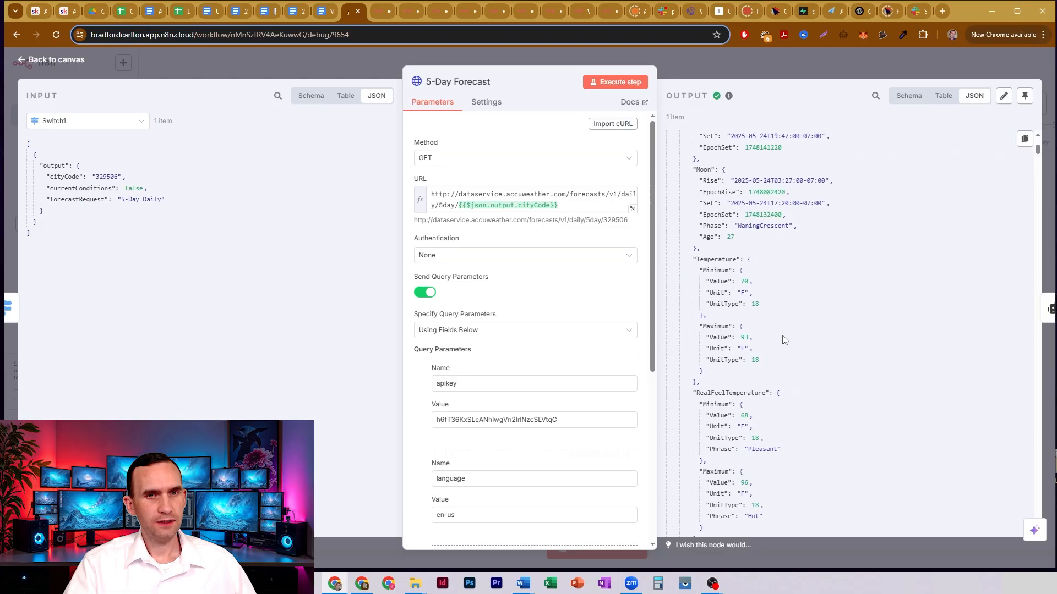
double_click(745, 337)
- Examine the daytime wind speed and wind gust values in the 5-Day Forecast node's JSON output
scroll(781, 291, down, 7)
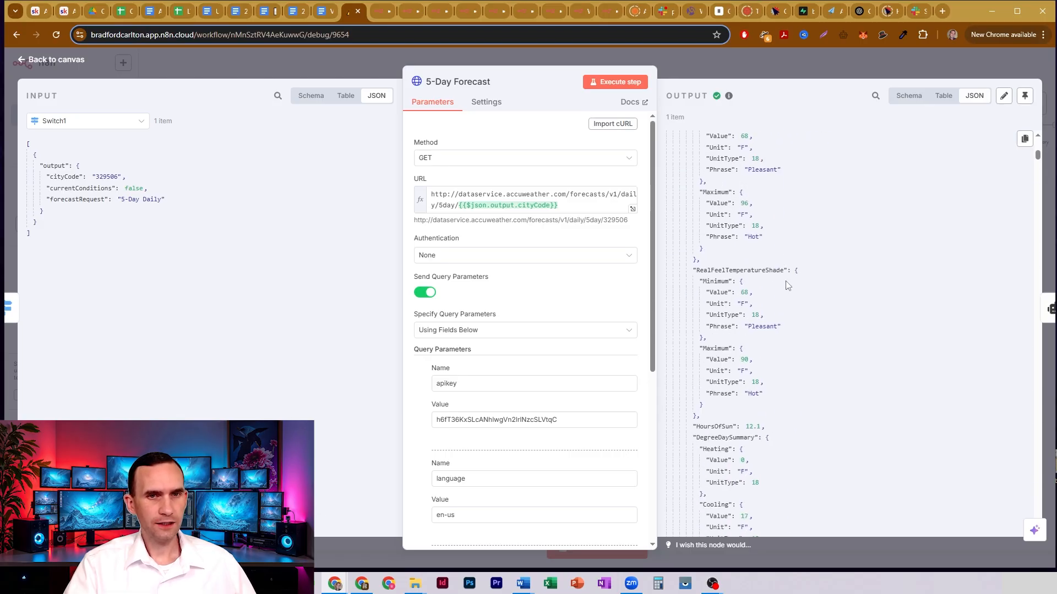
scroll(775, 258, down, 3)
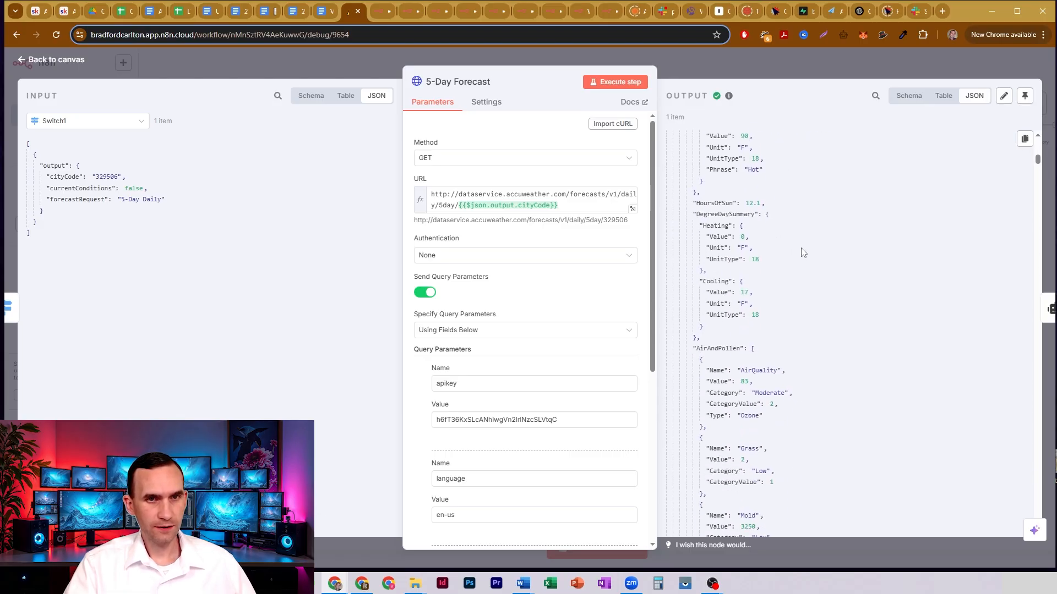
scroll(805, 234, down, 8)
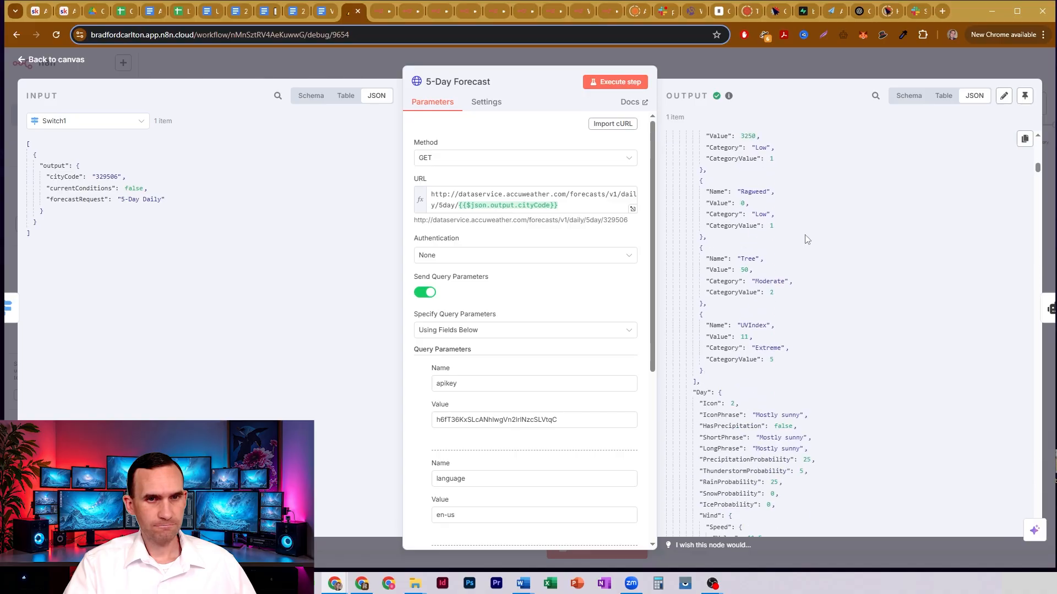
scroll(803, 264, down, 2)
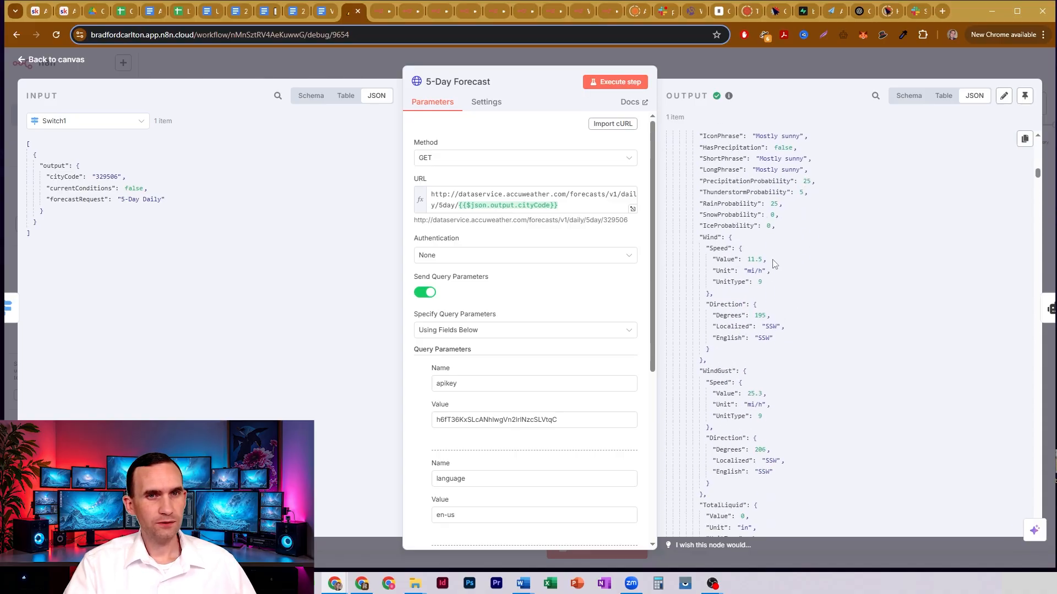
drag(773, 261, 737, 260)
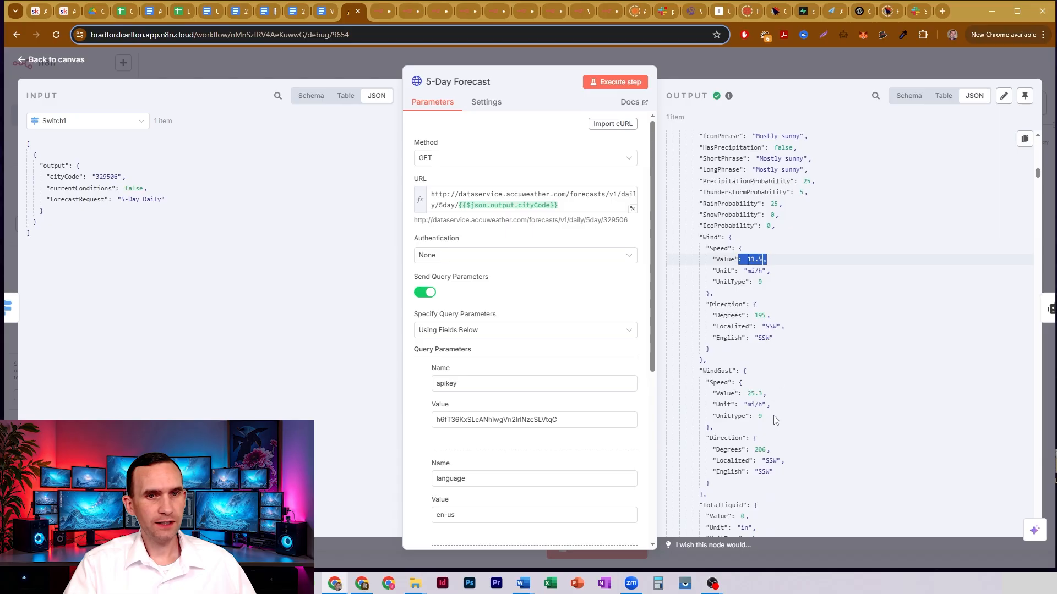
drag(769, 394, 746, 393)
click(772, 390)
scroll(772, 379, down, 1)
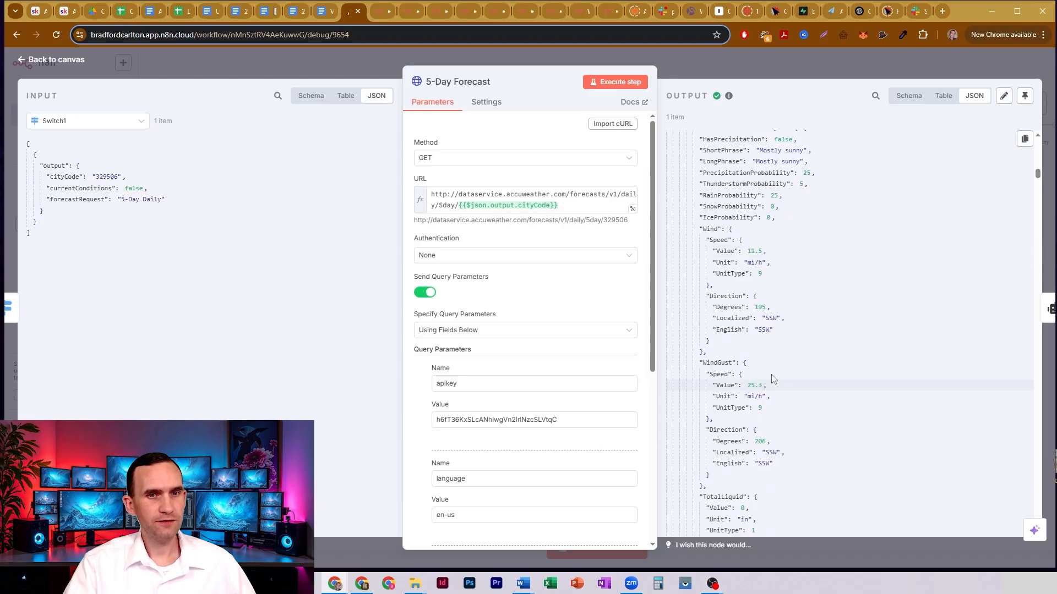
scroll(773, 369, up, 15)
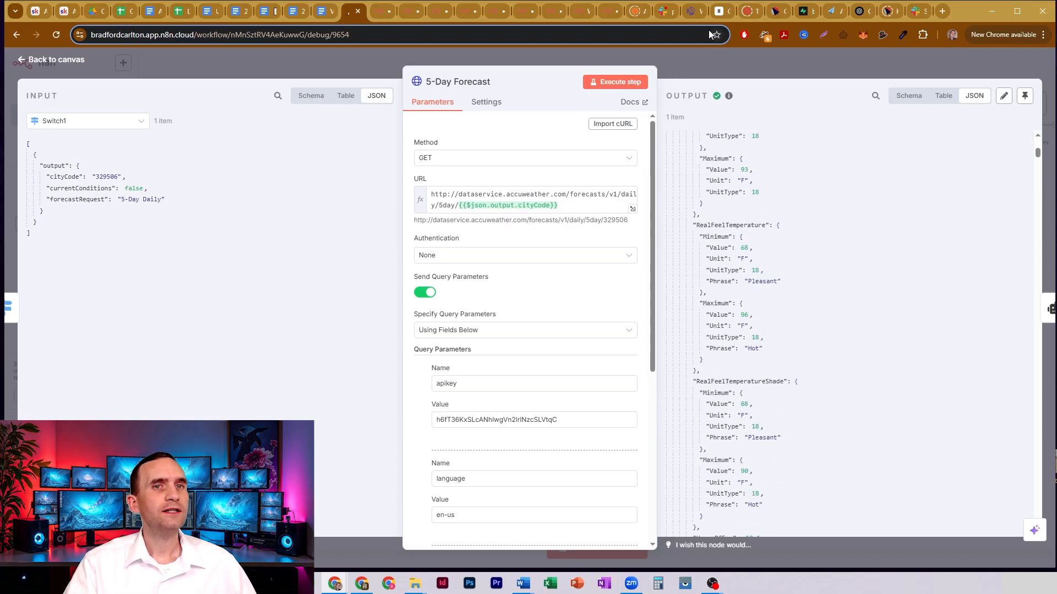
- Compare the forecast data with the bot's Slack reply, and close the 5-Day Forecast node back in n8n
click(665, 12)
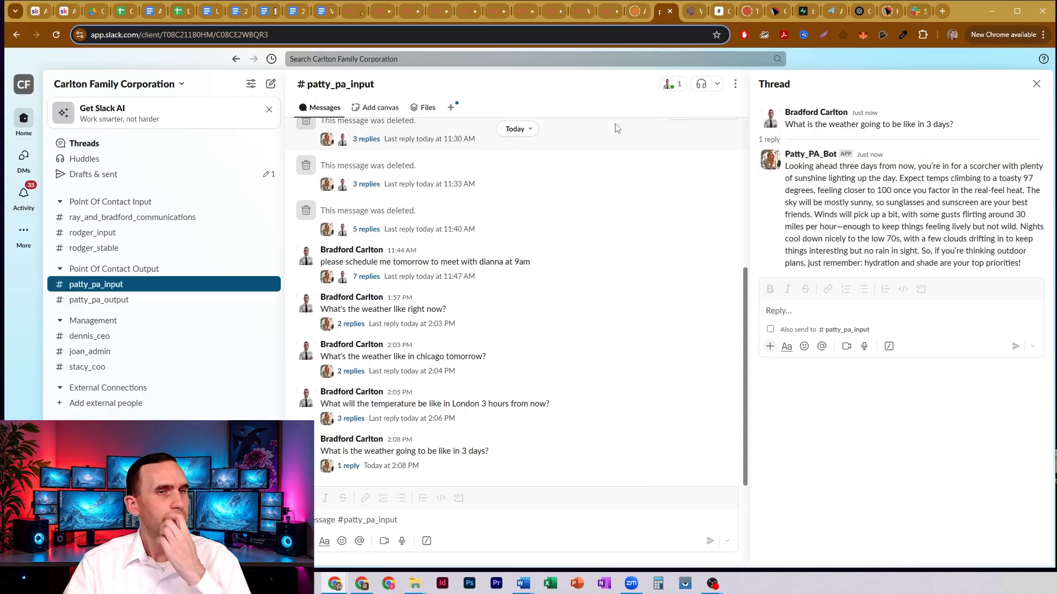
click(355, 11)
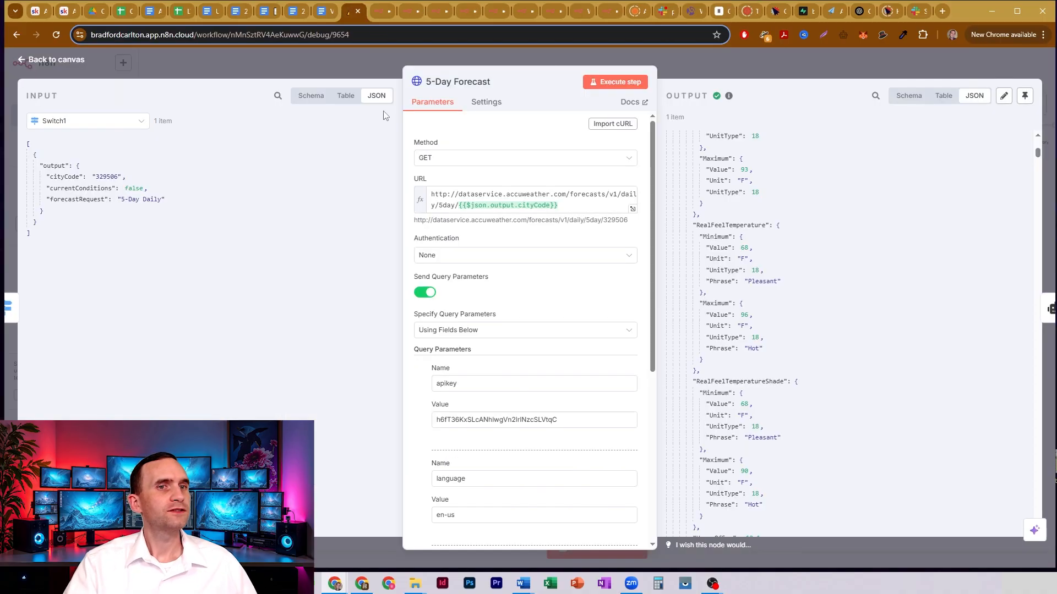
click(332, 61)
- Review the local forecast request nodes and the workflow's path from the trigger to the AI Agent
drag(465, 141, 593, 293)
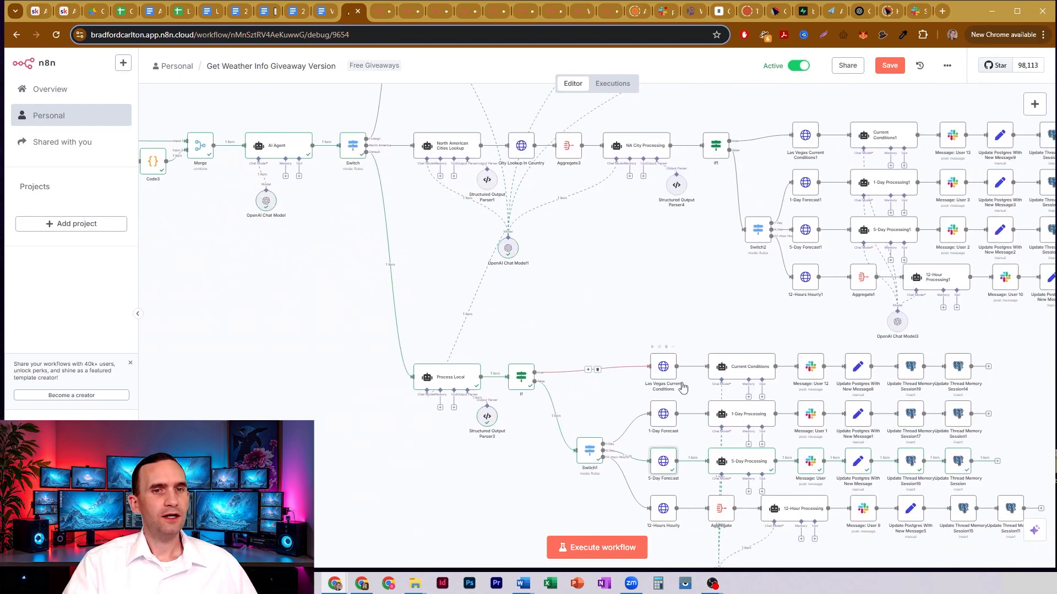
mouse_move(668, 471)
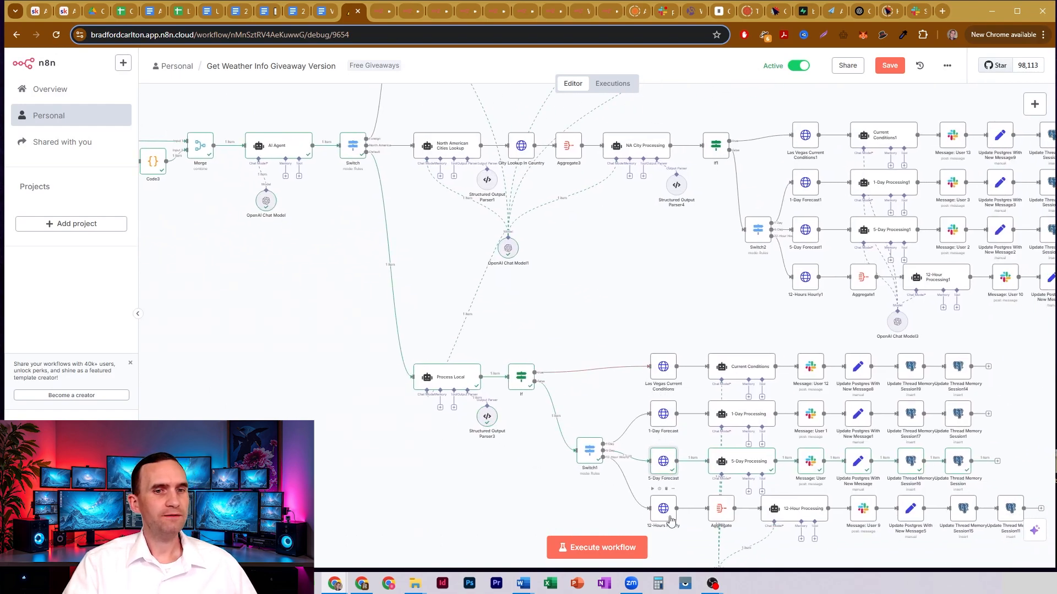
drag(613, 253, 861, 420)
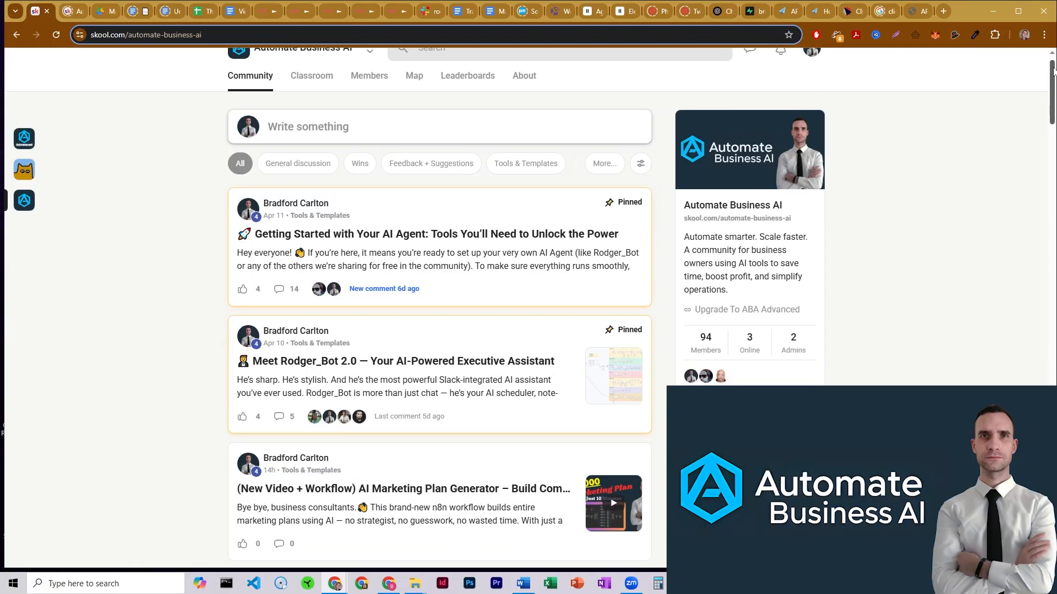
scroll(1053, 82, down, 2)
- In the Automate Business AI classroom on Skool, open Bot Tutorials and How-To's and view the lesson "Part 1: The Benefits Creator"
drag(1053, 82, 1053, 105)
click(306, 93)
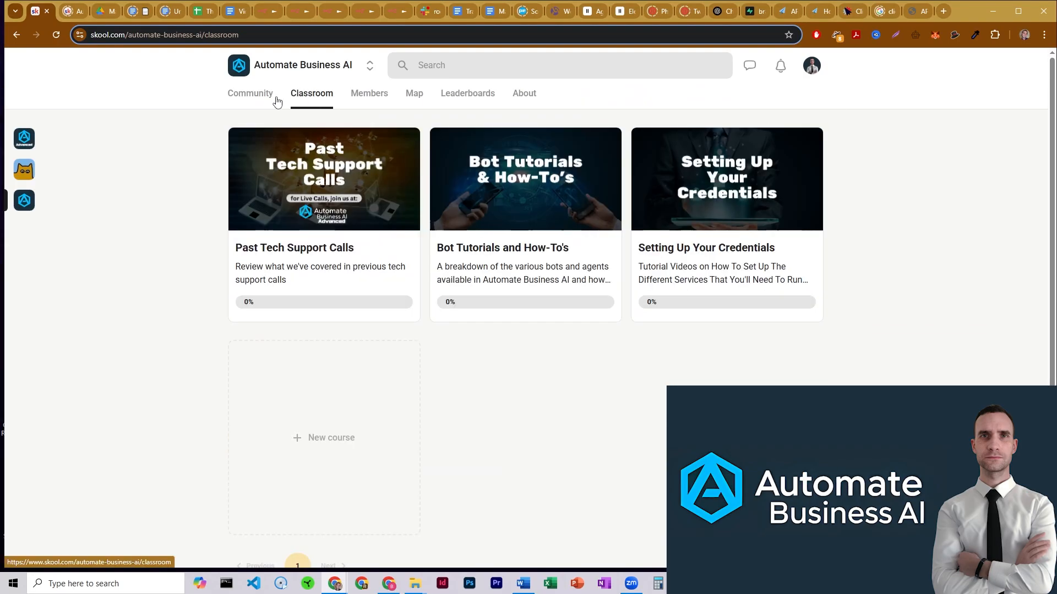
click(549, 218)
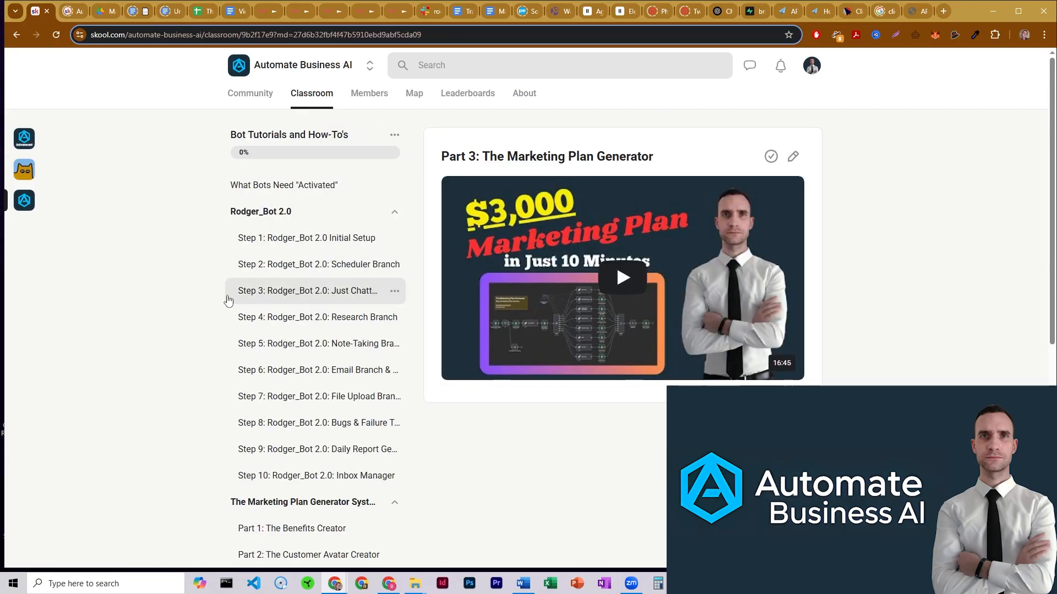
scroll(207, 290, down, 3)
click(262, 361)
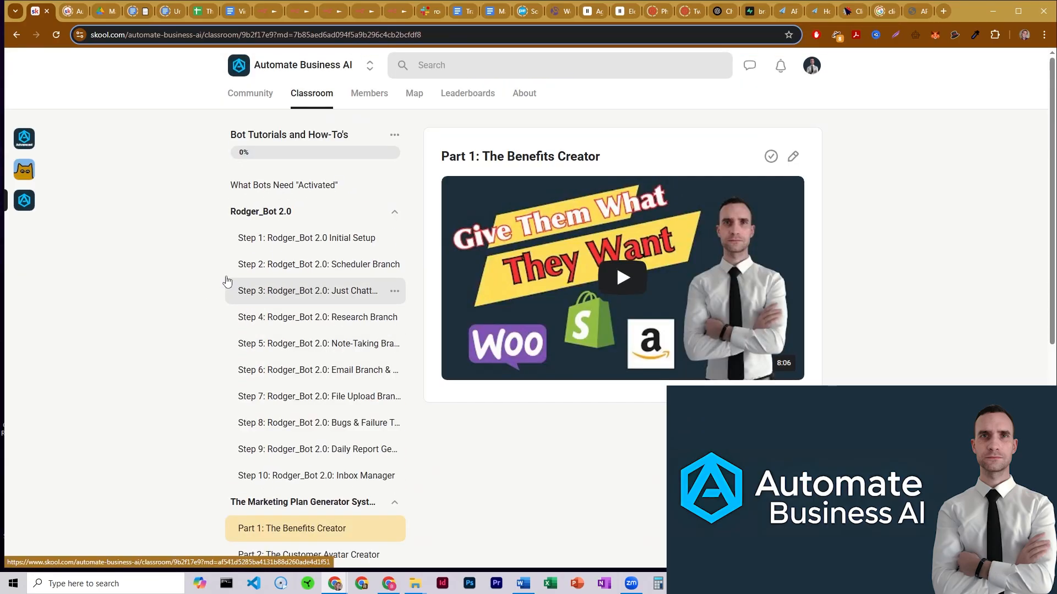
- Open the Setting Up Your Credentials course from the classroom and select its OpenAI API lesson
click(312, 94)
click(693, 159)
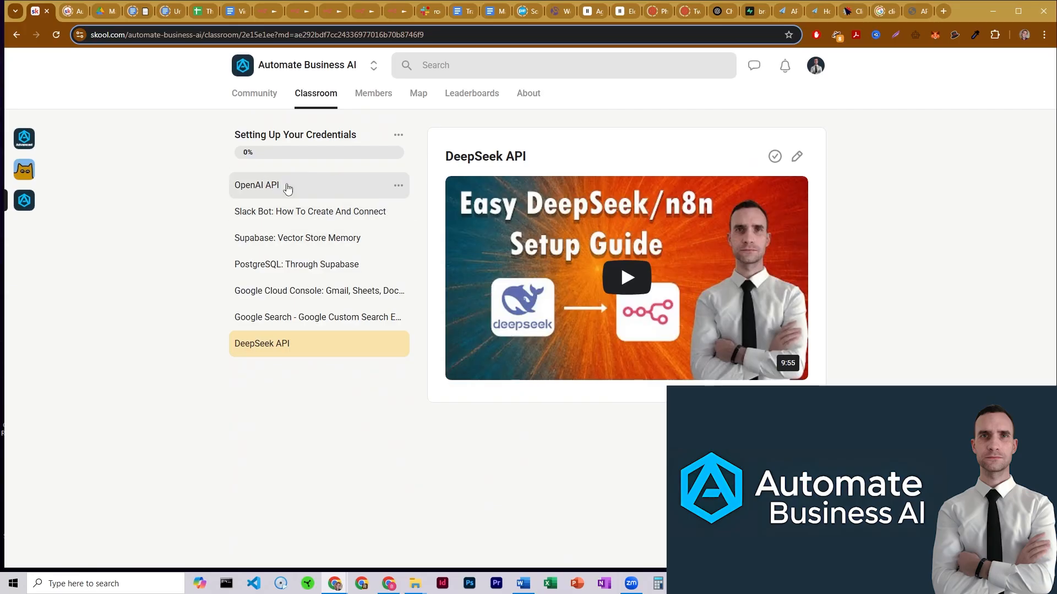
click(290, 189)
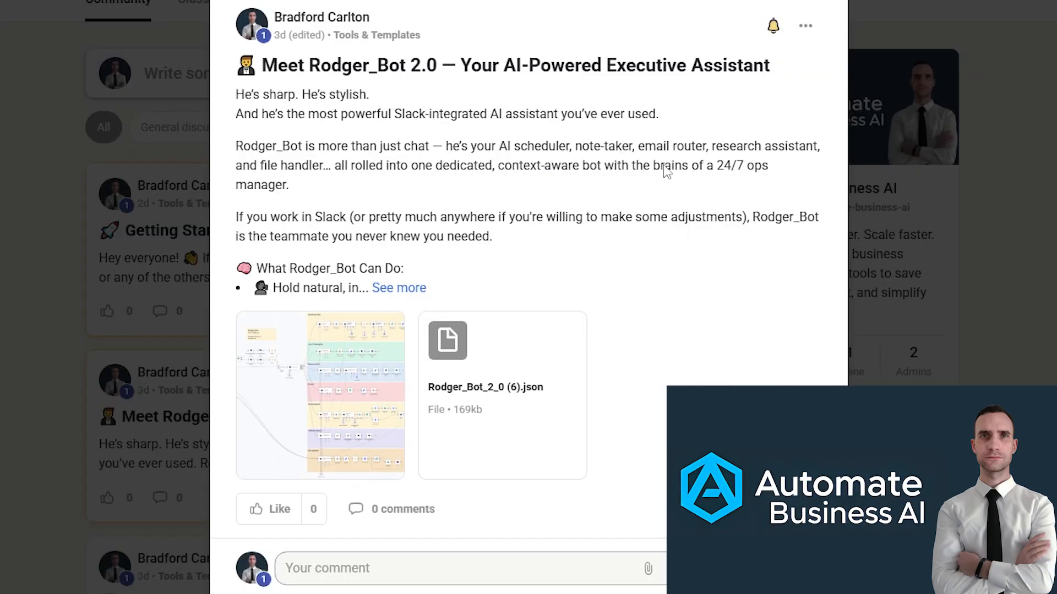
- Expand the "Meet Rodger_Bot 2.0" community post and read through the Automate Business AI Advanced about page
click(408, 289)
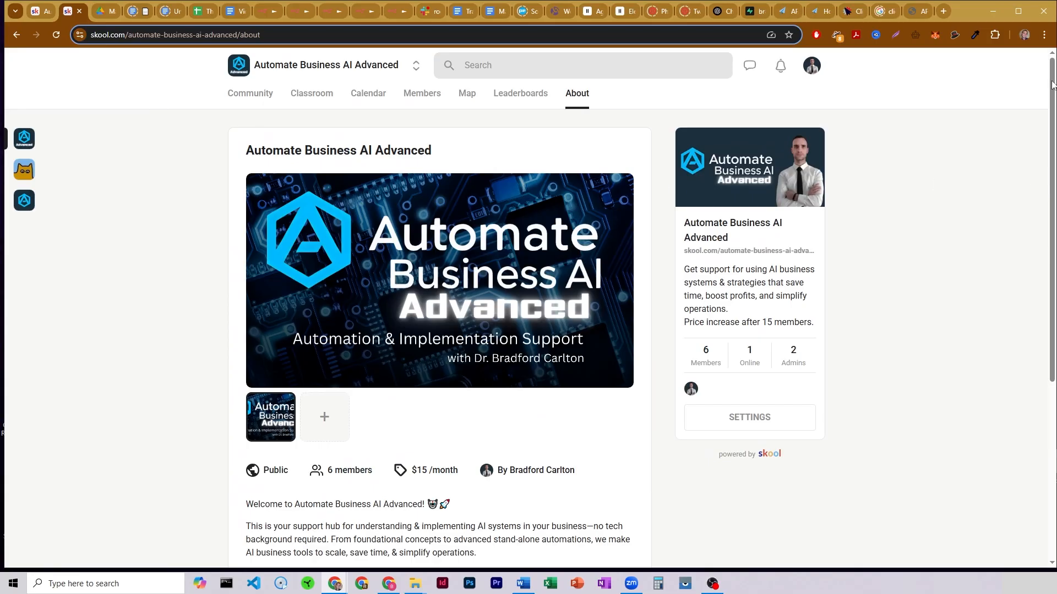
drag(1052, 84, 1051, 264)
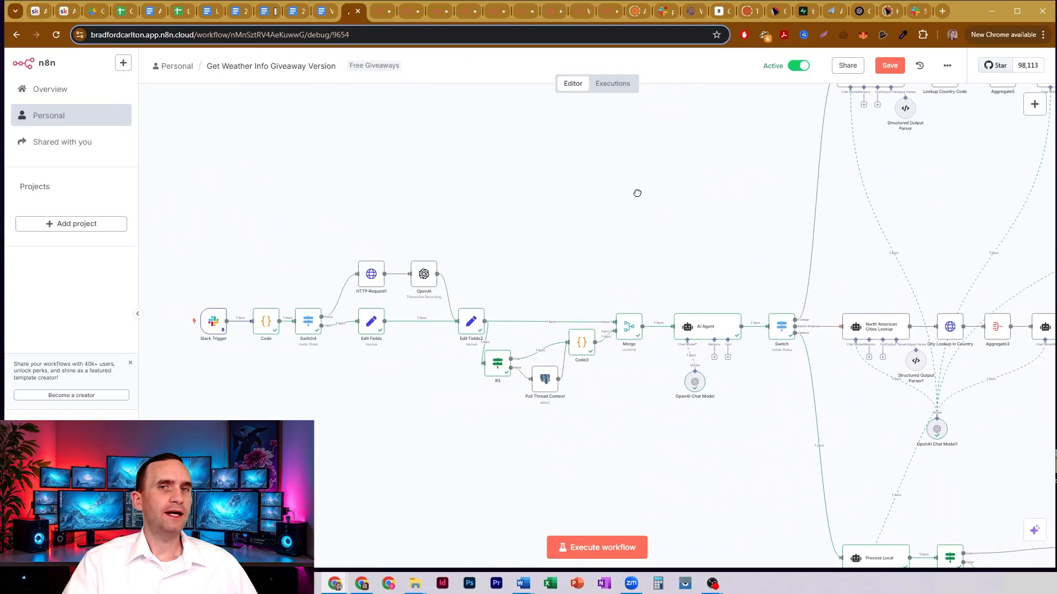
drag(637, 193, 616, 187)
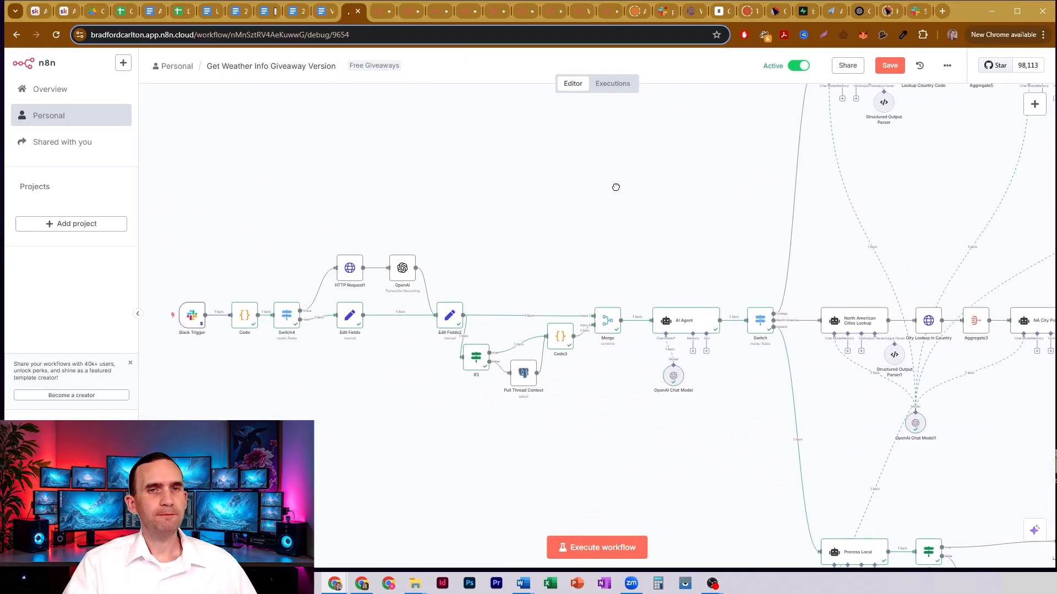
scroll(589, 325, down, 4)
drag(592, 256, 348, 194)
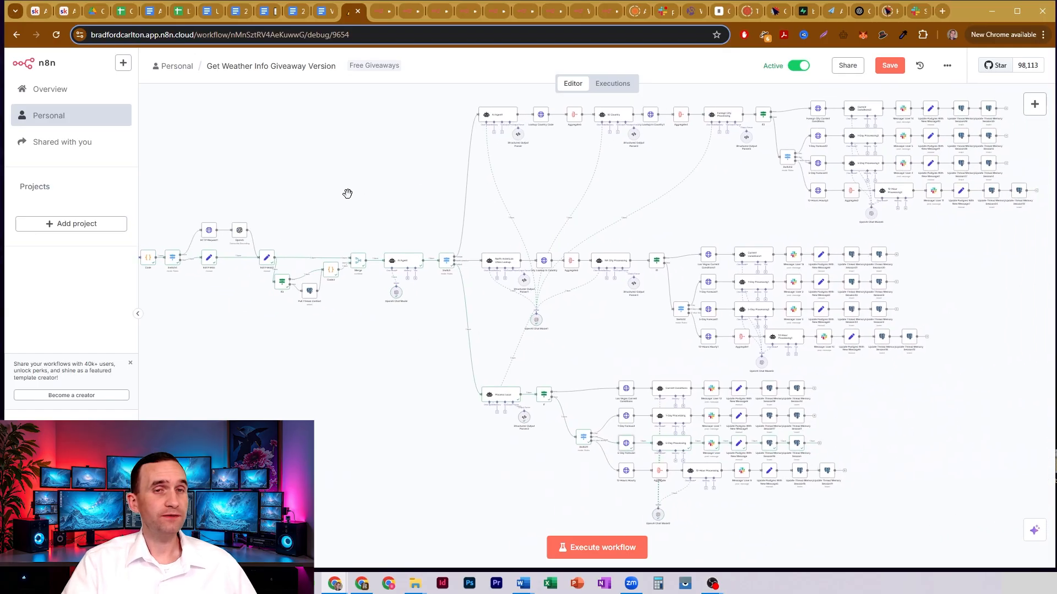
- Save the Get Weather Info Giveaway Version workflow and look over its three weather branches
click(894, 65)
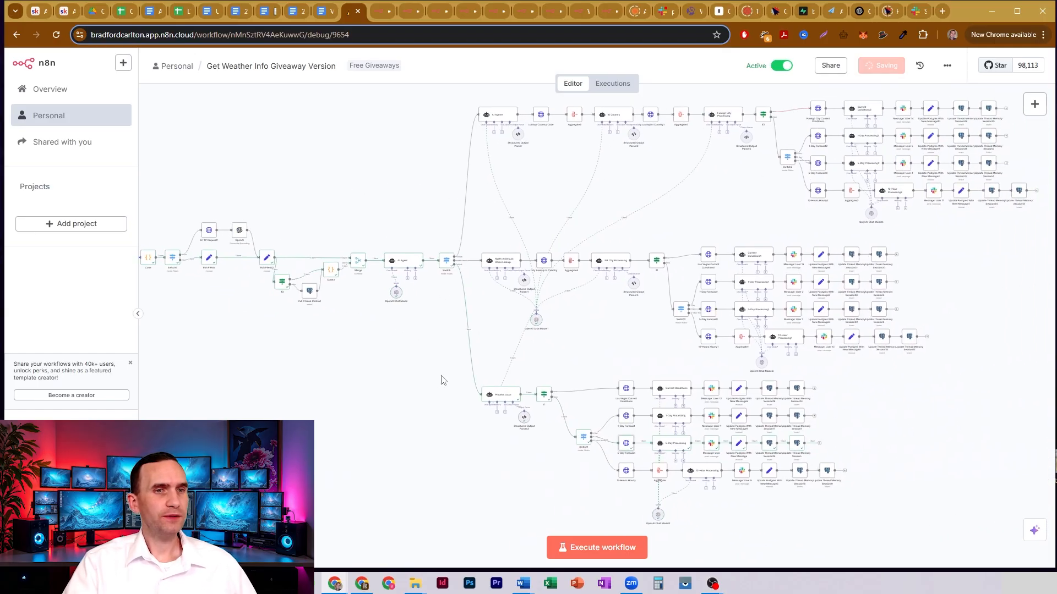
drag(444, 371, 415, 433)
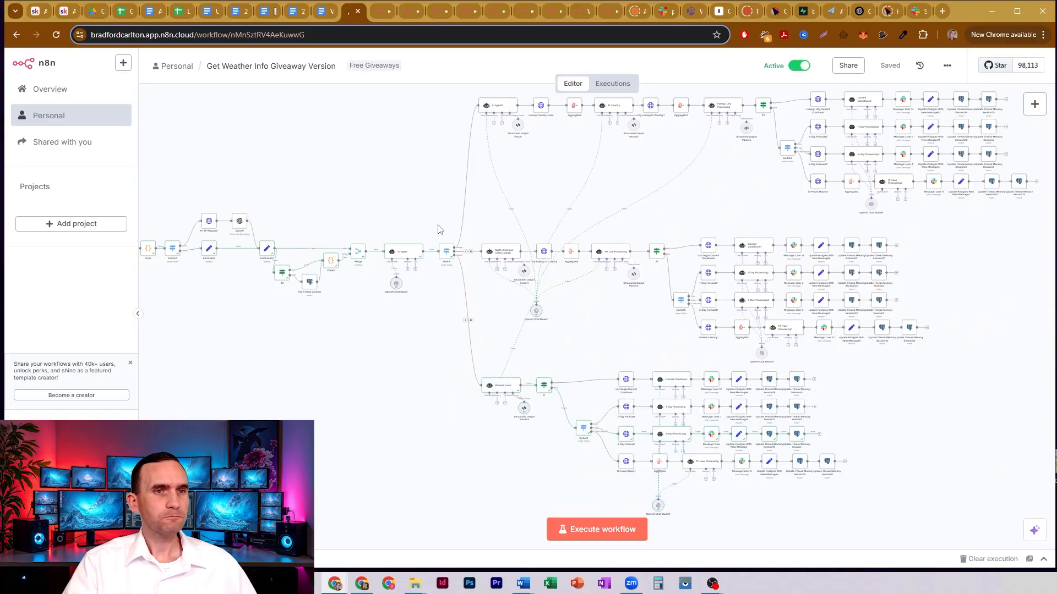
drag(428, 204, 998, 386)
drag(426, 202, 416, 178)
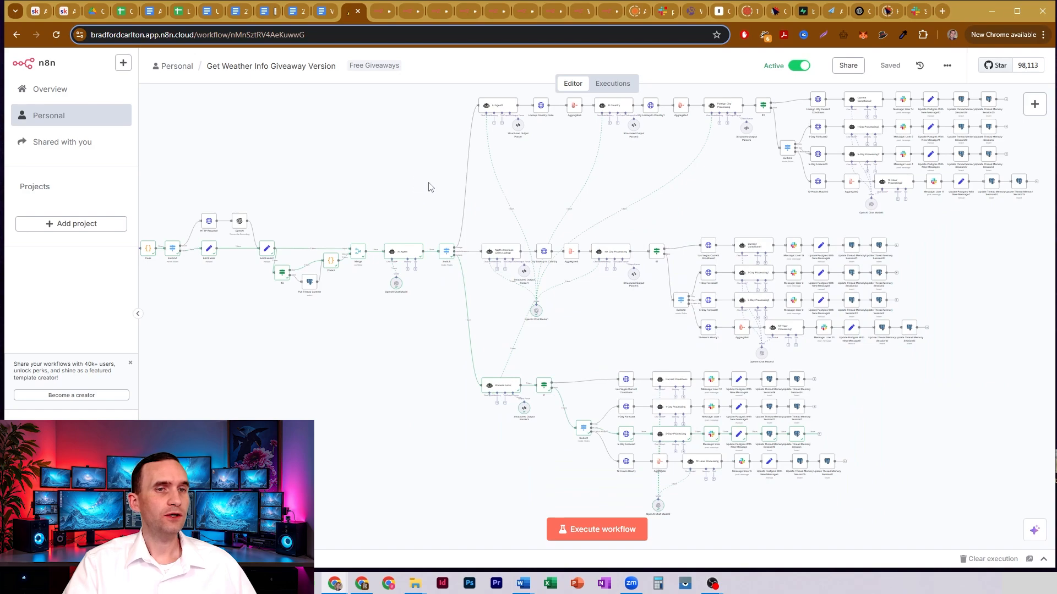
drag(416, 134, 334, 200)
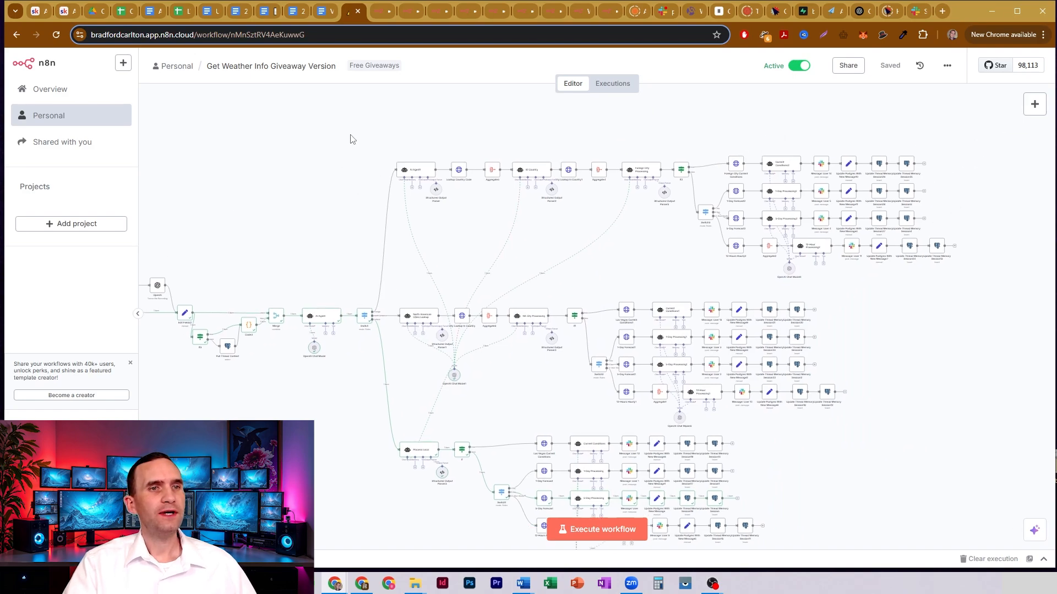
drag(350, 135, 321, 178)
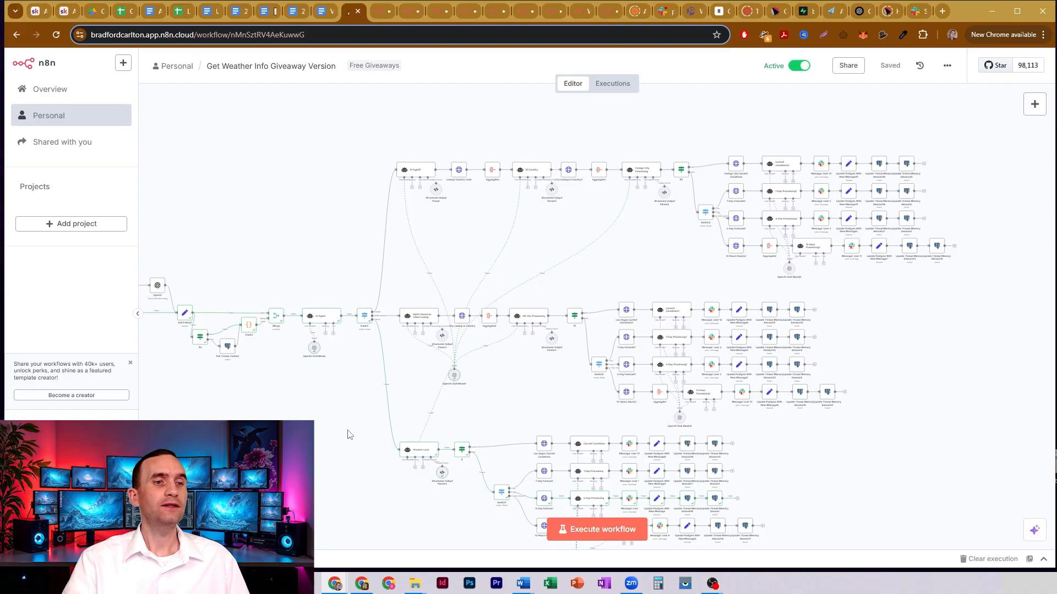
drag(341, 273, 359, 224)
drag(329, 130, 336, 170)
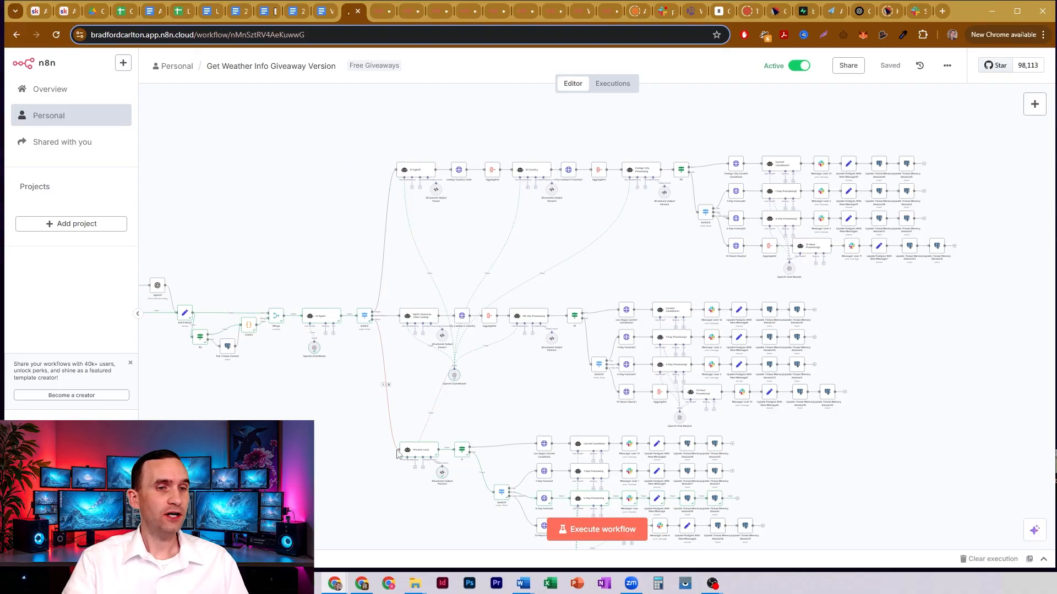
- Inspect the Process Local node's full system message, highlighting the cityCode value for Las Vegas
double_click(427, 453)
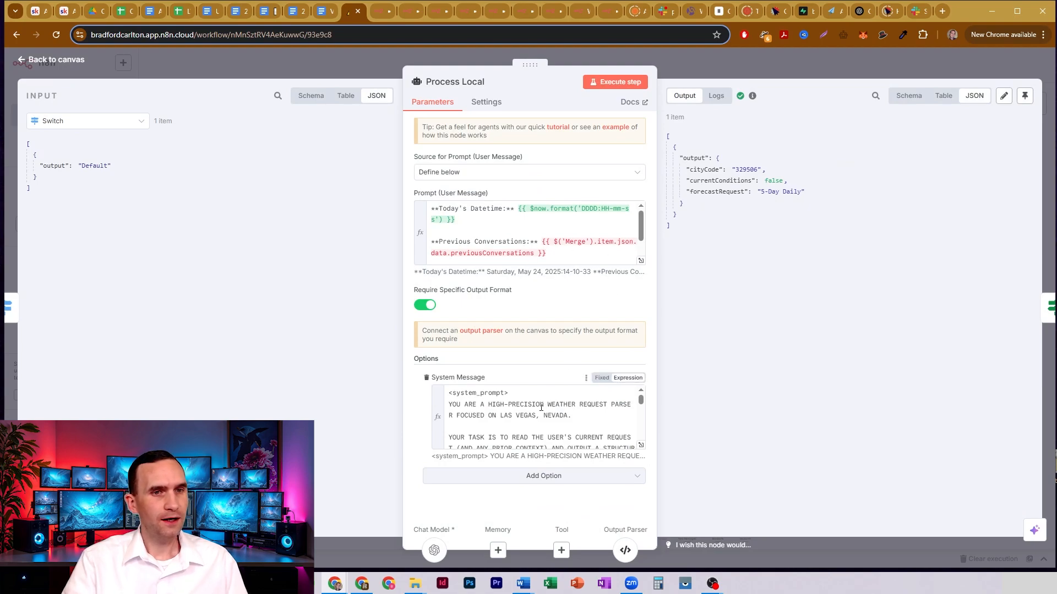
scroll(552, 410, down, 2)
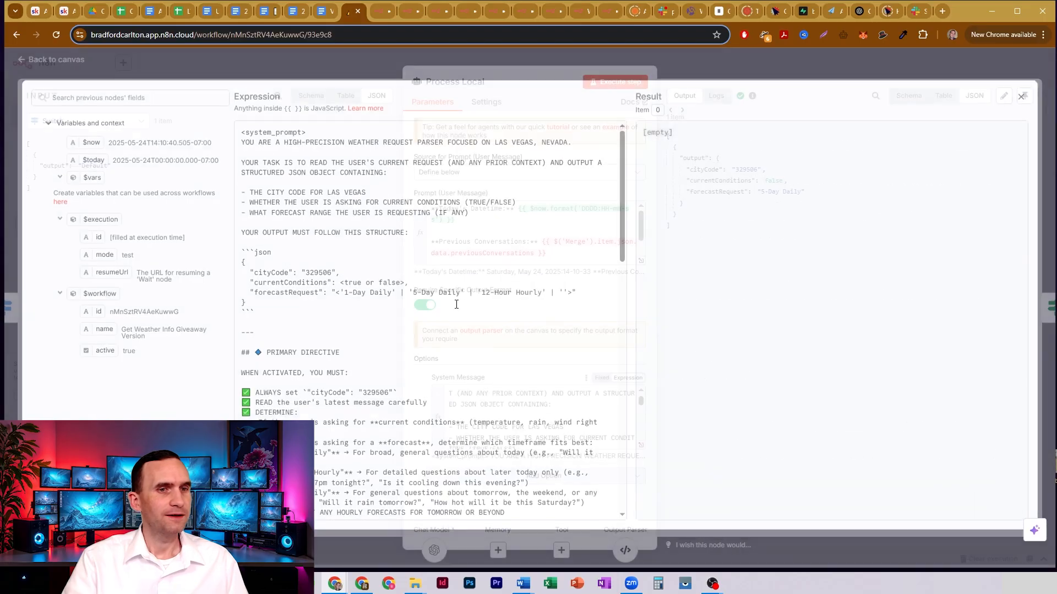
click(641, 445)
double_click(315, 276)
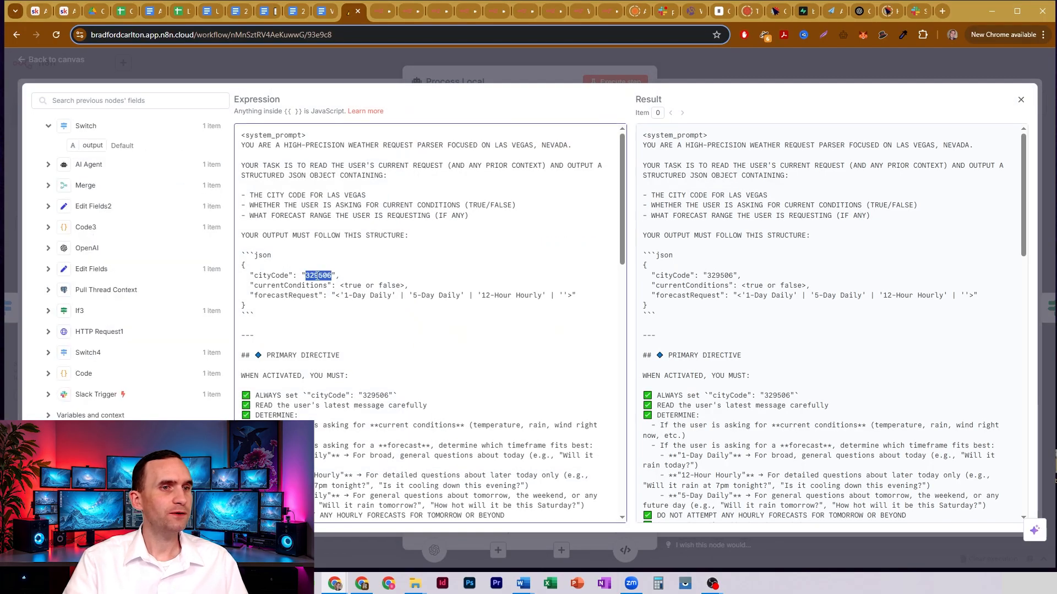
click(382, 60)
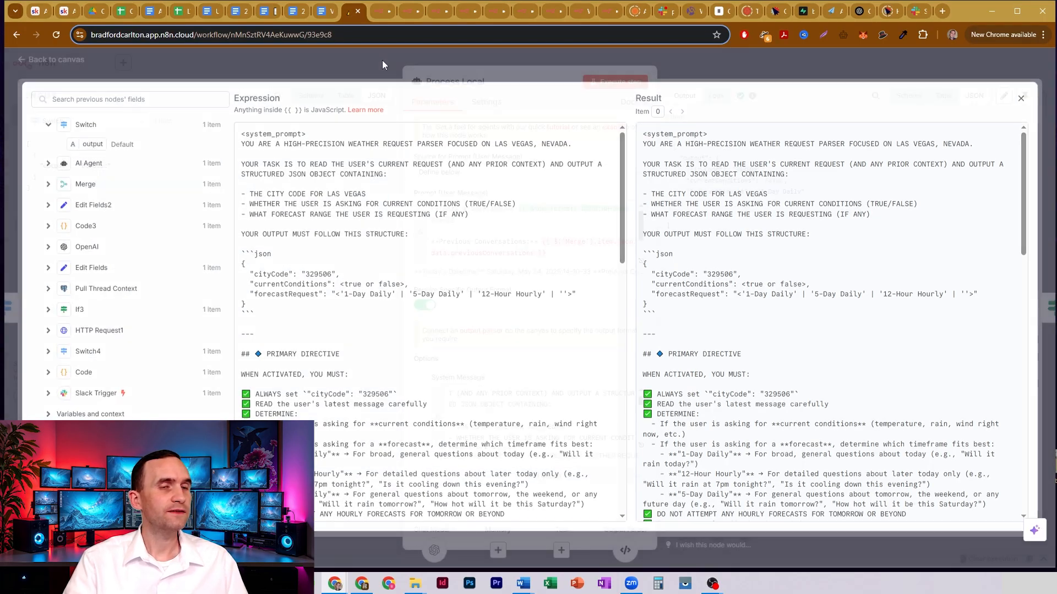
click(372, 57)
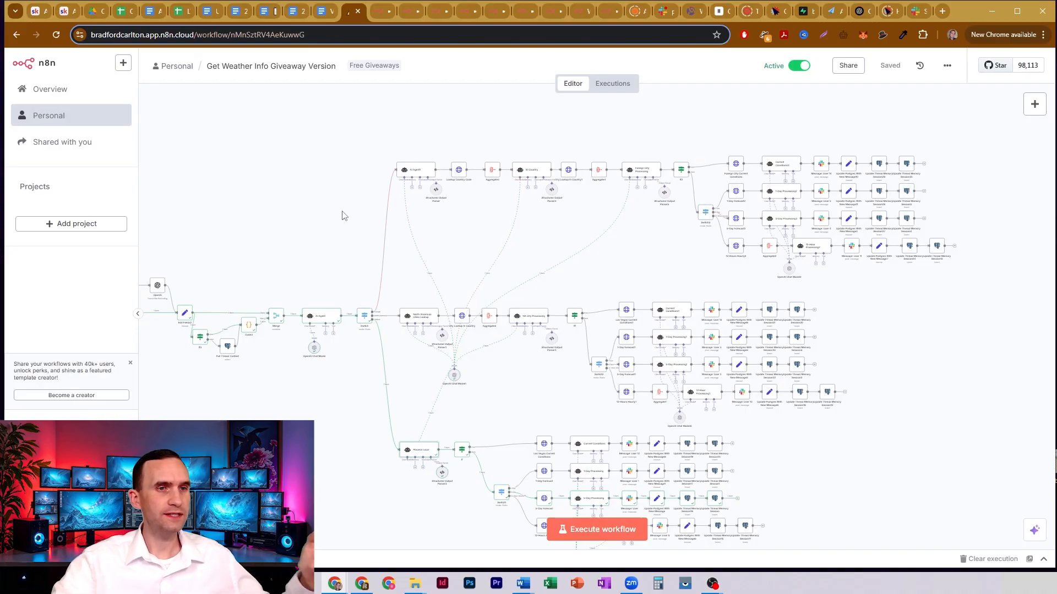
- Inspect the North American Cities Lookup node's full system message, focusing on the allowed countryCode values in the JSON structure
click(421, 321)
double_click(421, 321)
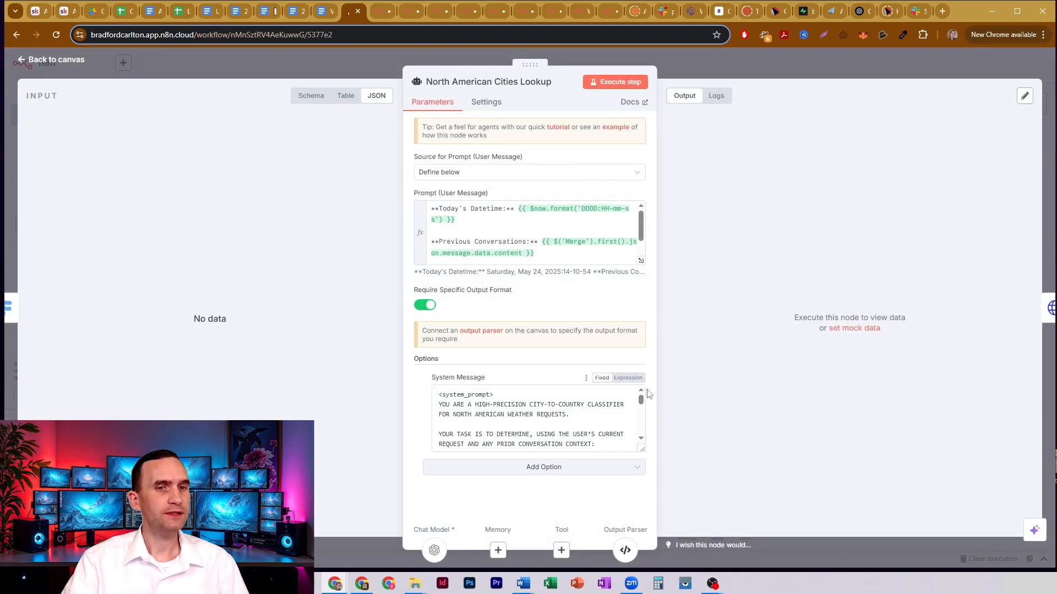
click(643, 449)
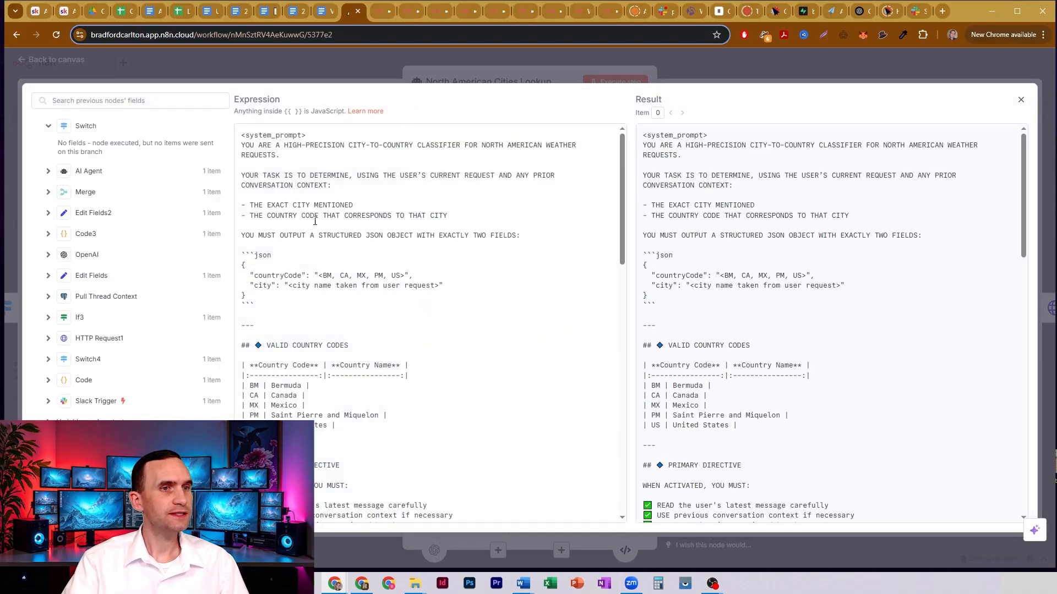
drag(319, 276, 400, 275)
click(400, 275)
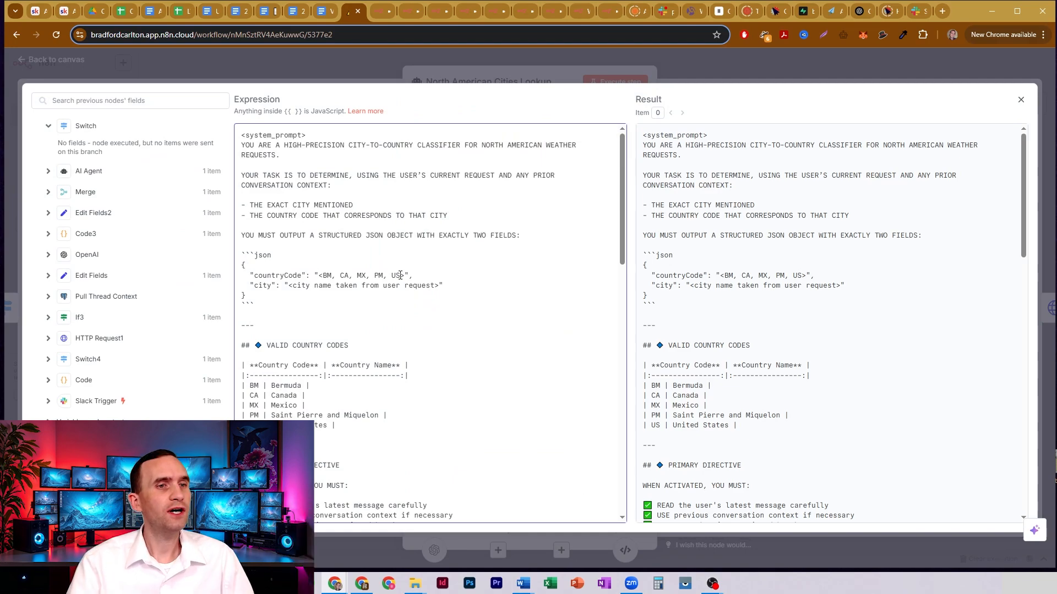
click(344, 61)
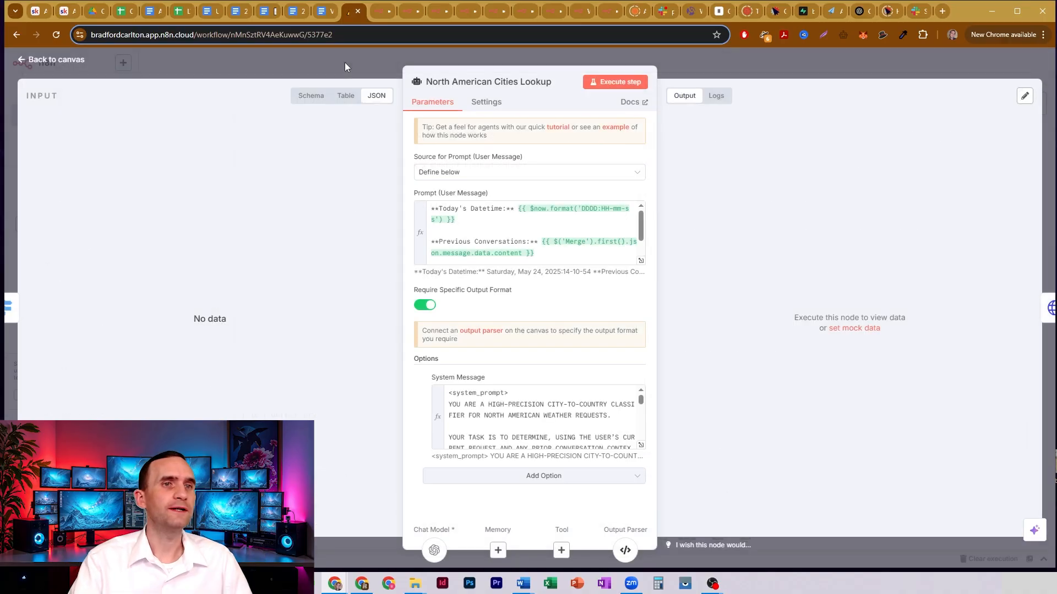
click(345, 66)
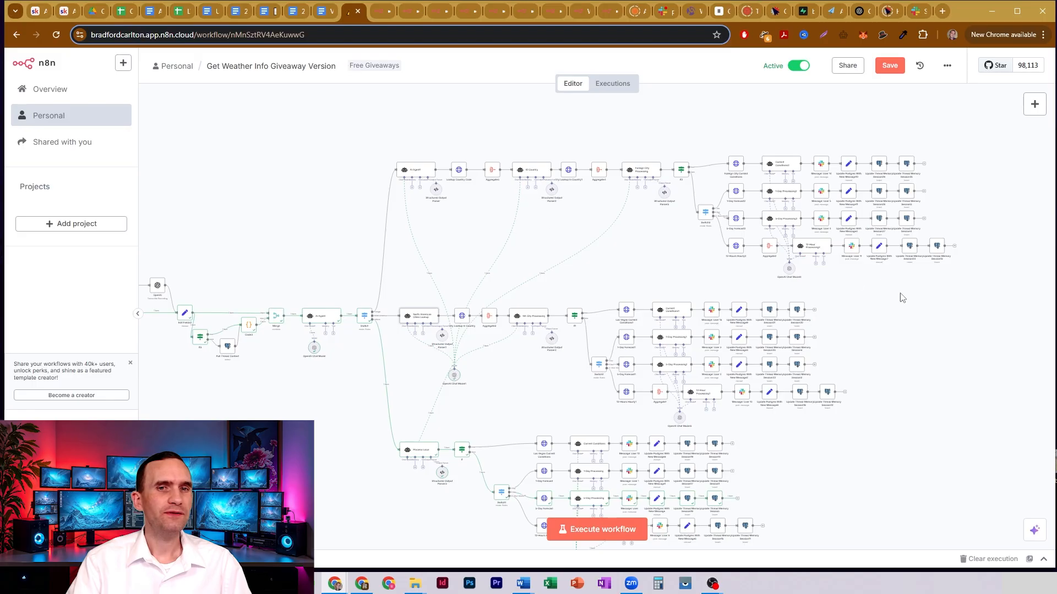
- Review how the Switch node after the AI Agent routes requests into the three weather branches
drag(903, 286, 914, 342)
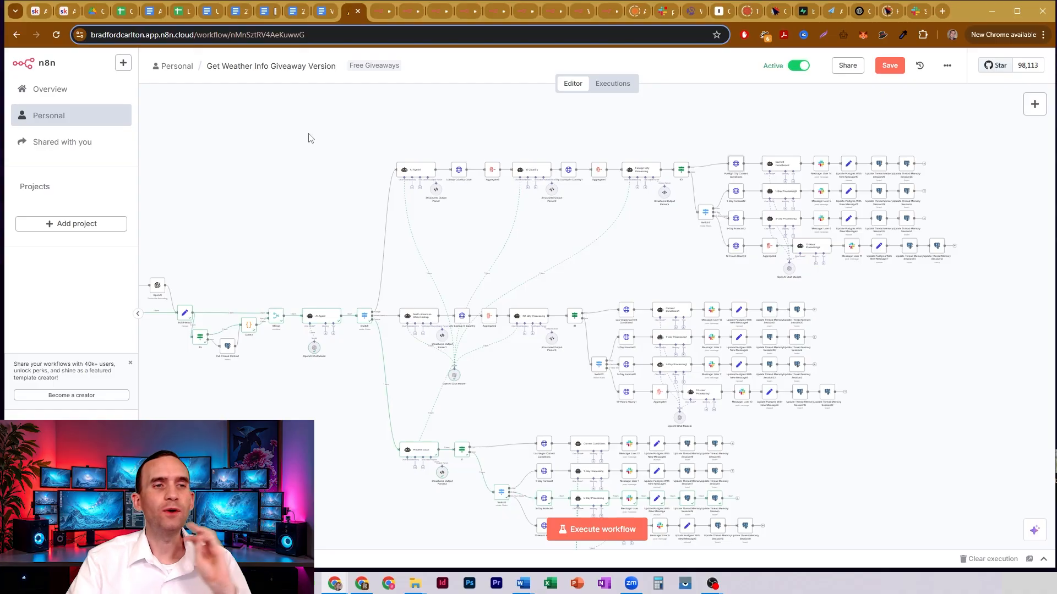
drag(349, 149, 426, 134)
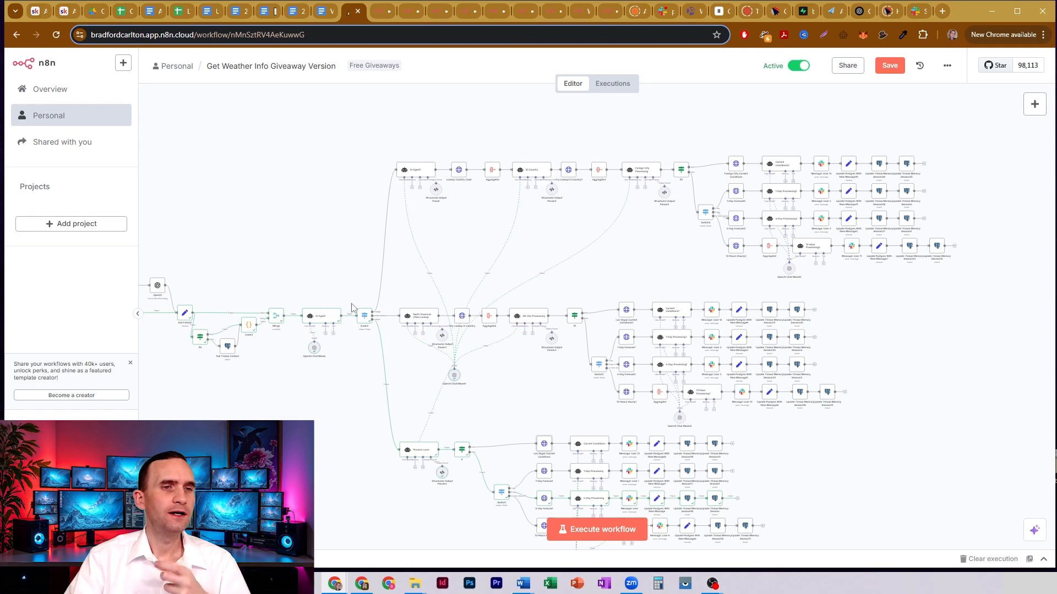
drag(350, 136, 360, 169)
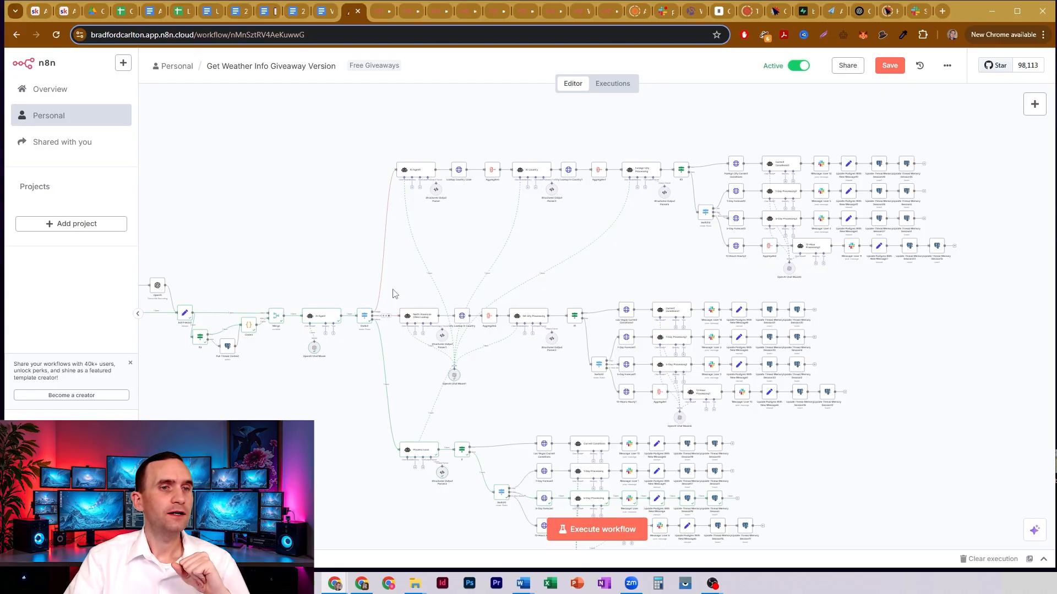
drag(392, 290, 355, 240)
scroll(352, 236, down, 3)
drag(359, 331, 871, 523)
click(303, 350)
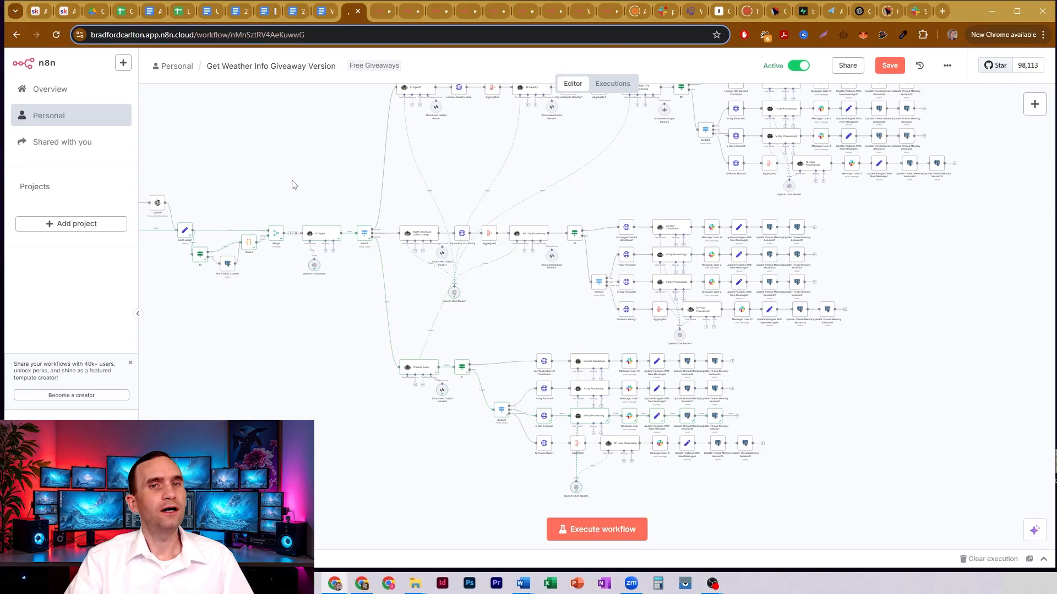
- Review the workflow's opening nodes and inspect the Slack Trigger's credential, event, watched channel and ignored-username settings
drag(293, 183, 658, 233)
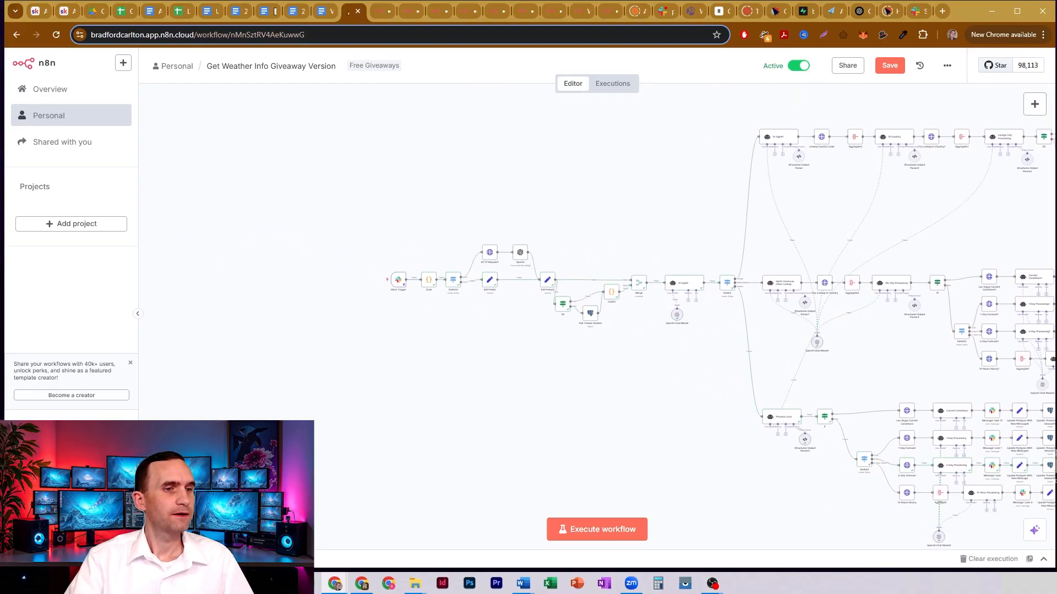
scroll(596, 318, up, 5)
drag(540, 153, 679, 174)
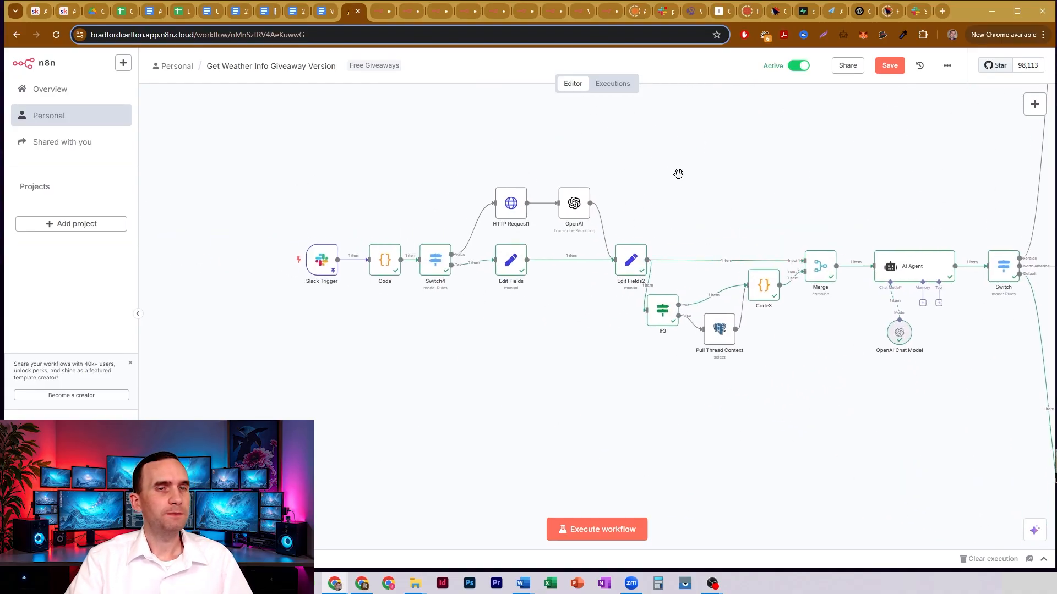
drag(870, 155, 792, 198)
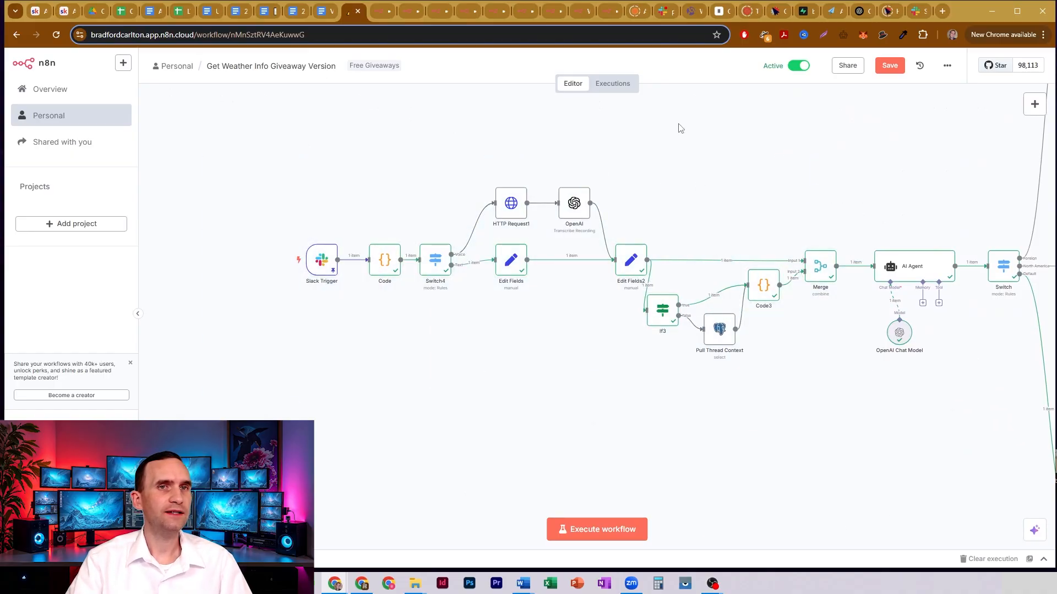
drag(460, 154, 639, 227)
drag(481, 328, 543, 233)
click(536, 341)
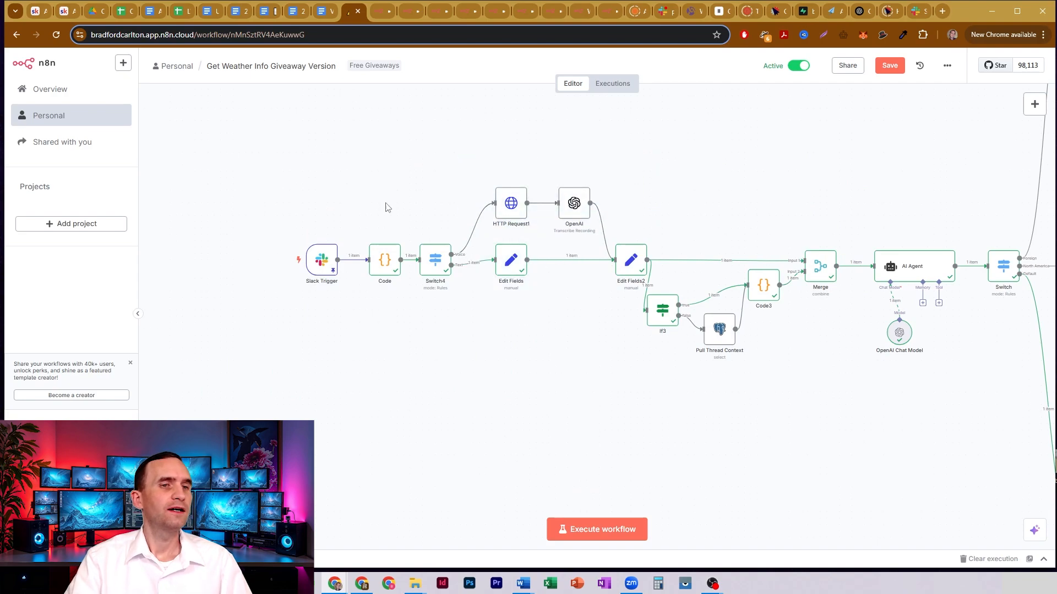
double_click(324, 270)
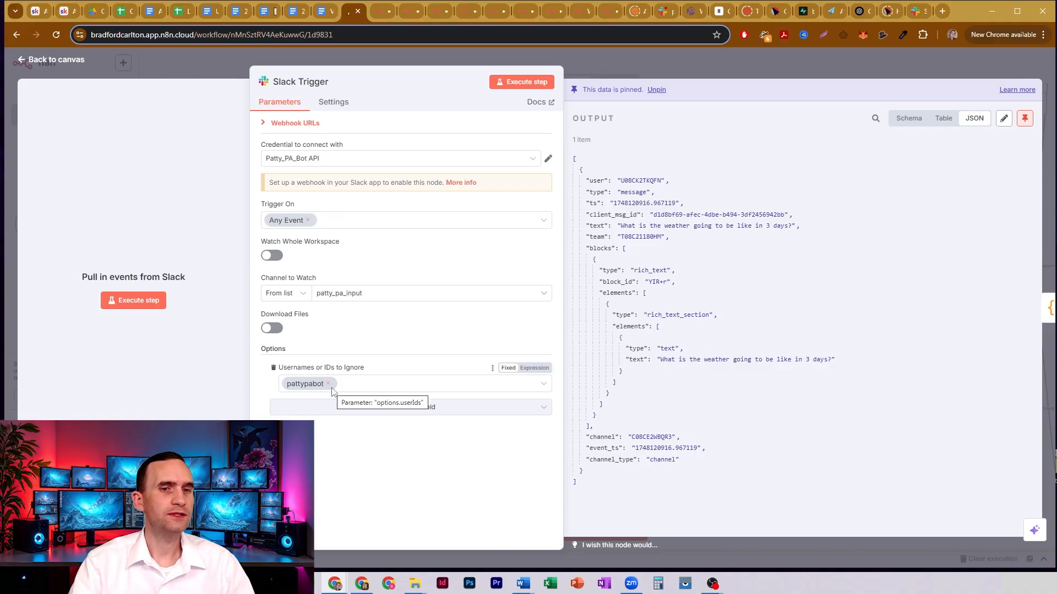
click(599, 59)
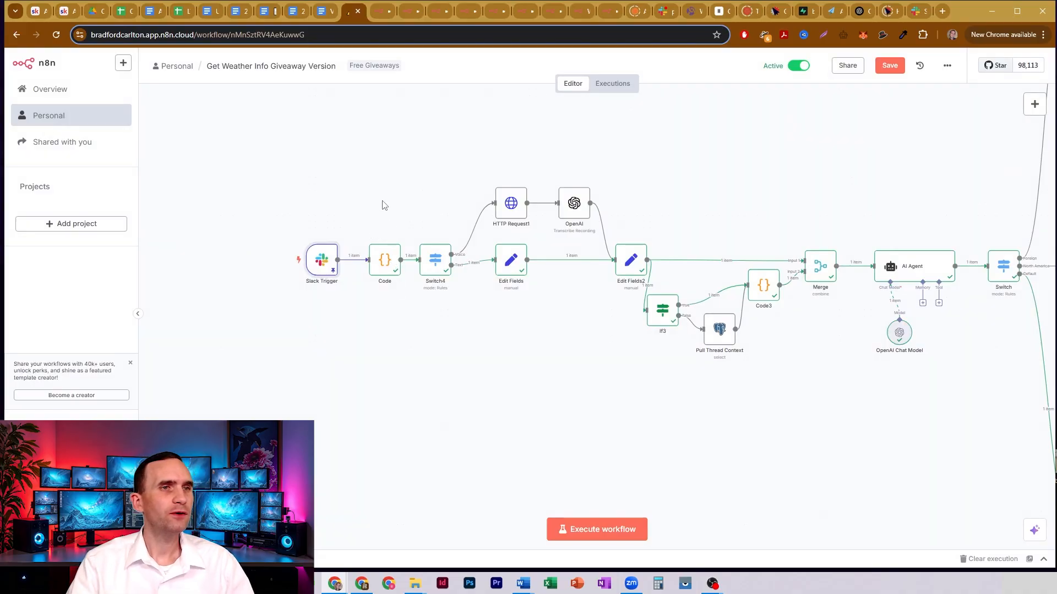
- Examine the Code node's JavaScript, going through the returned user, text, ts, thread_ts, is_thread and files fields
double_click(385, 259)
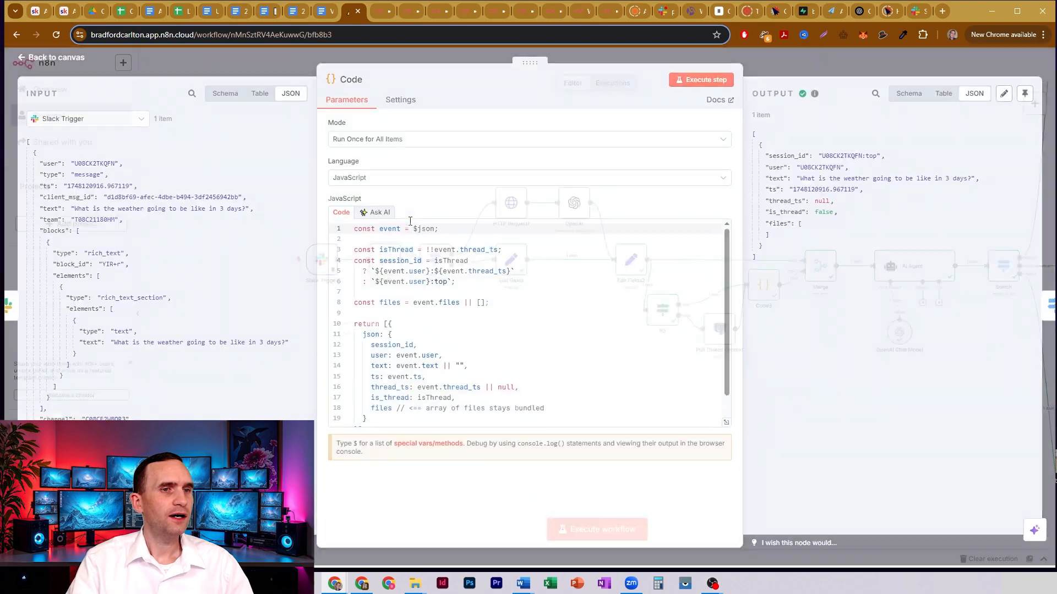
scroll(506, 305, down, 1)
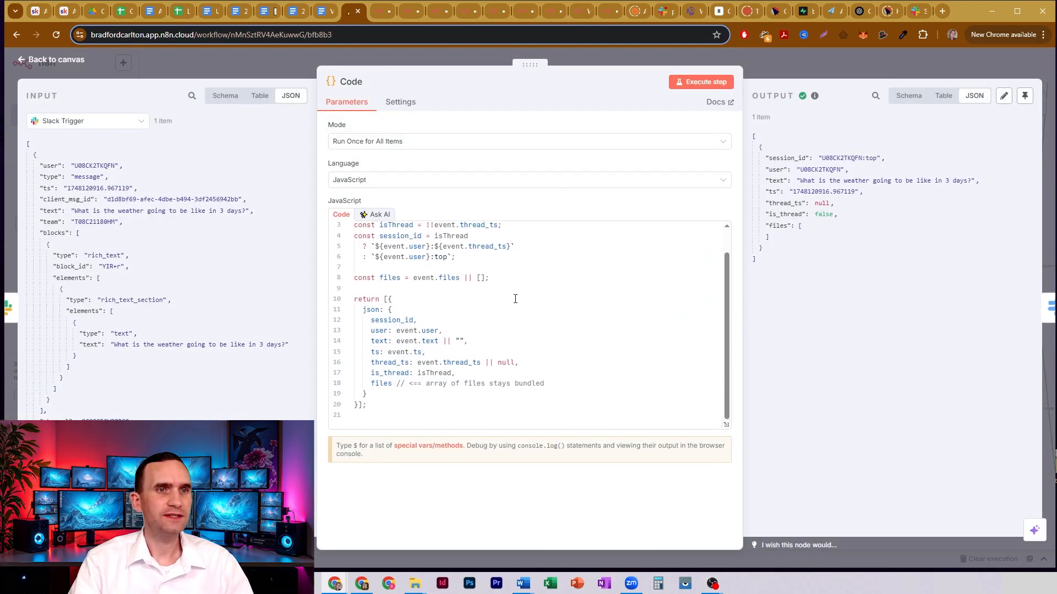
scroll(516, 299, up, 1)
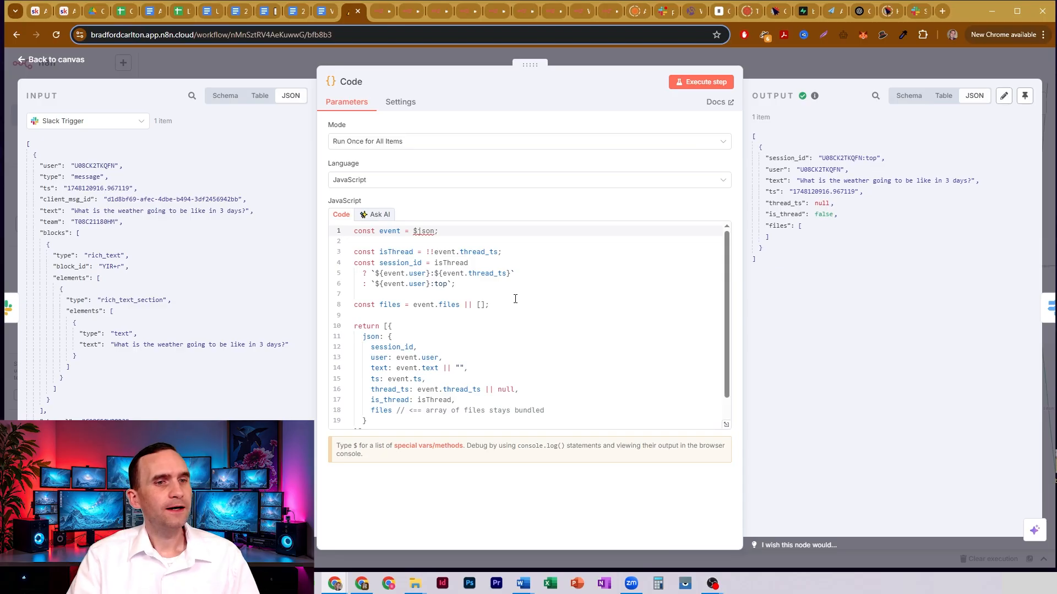
click(378, 354)
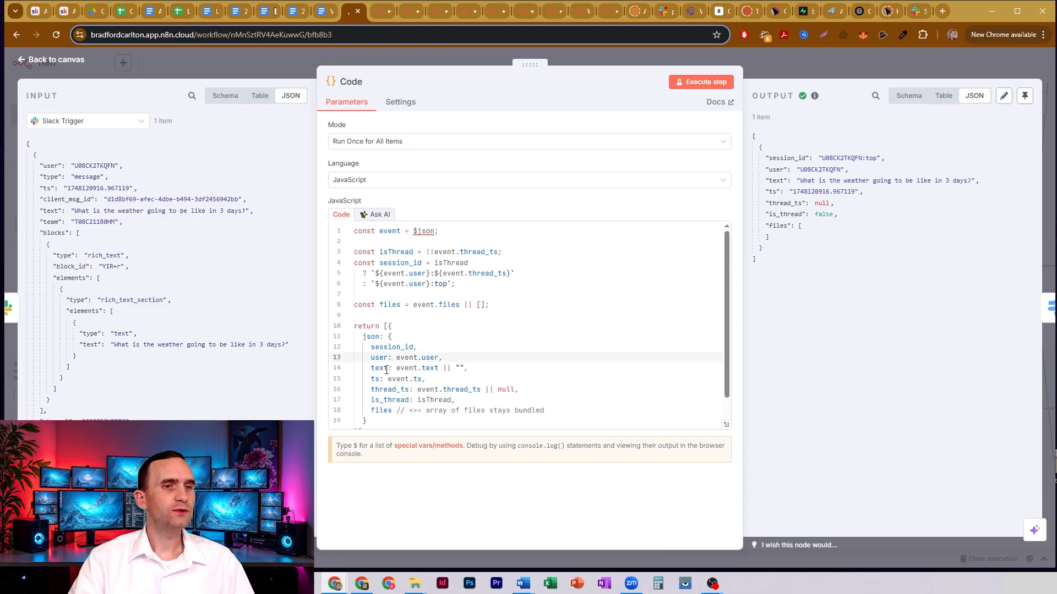
click(386, 370)
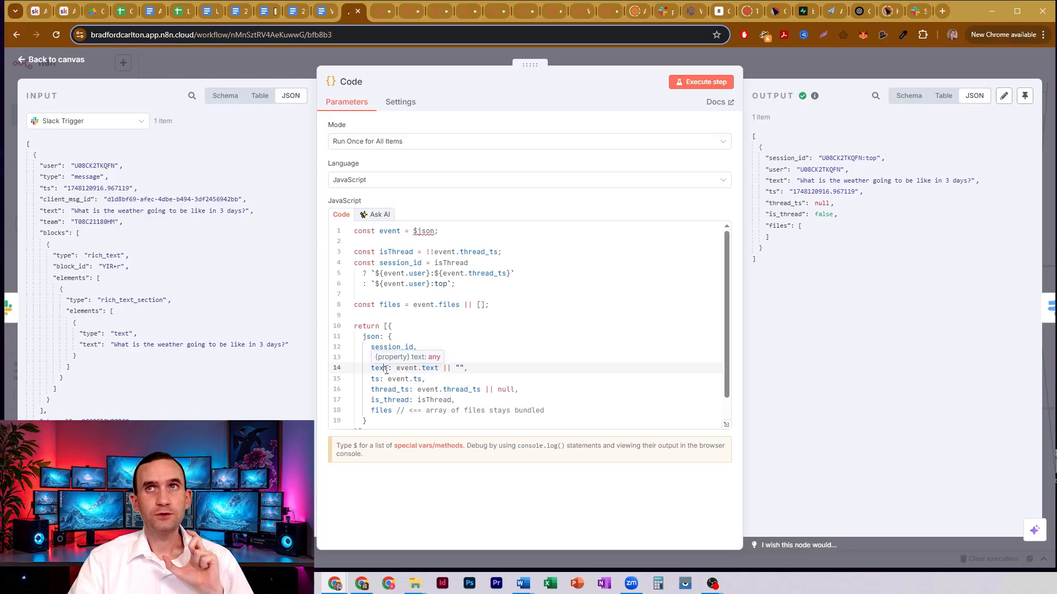
click(376, 379)
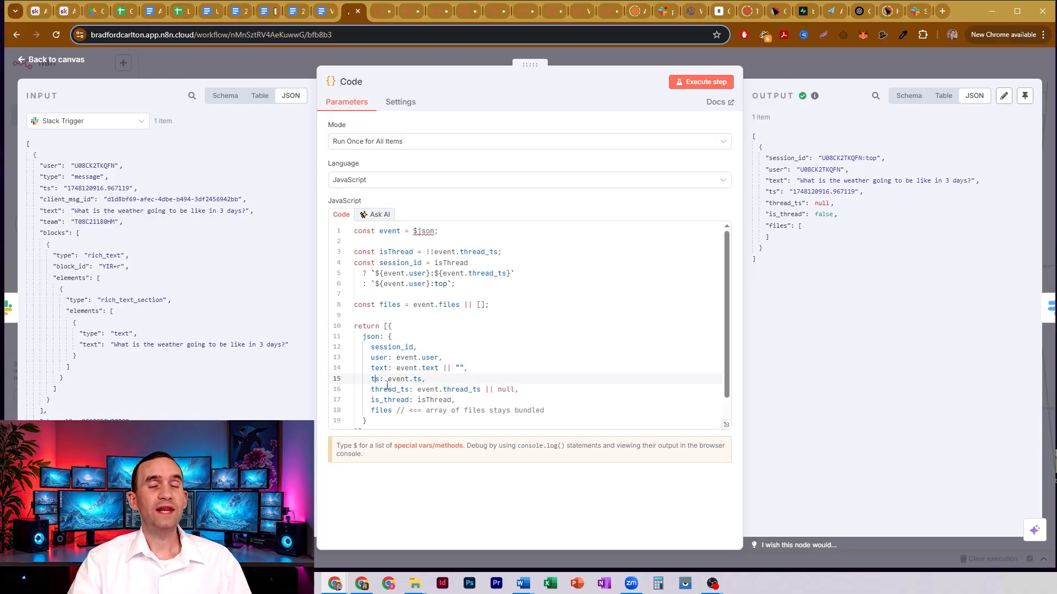
click(387, 388)
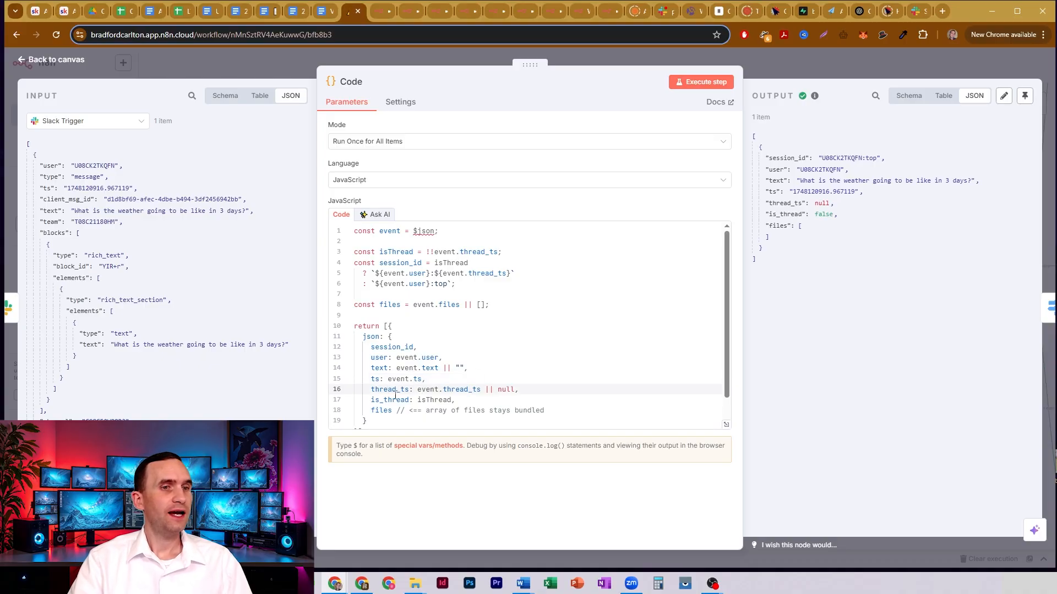
click(393, 399)
click(382, 410)
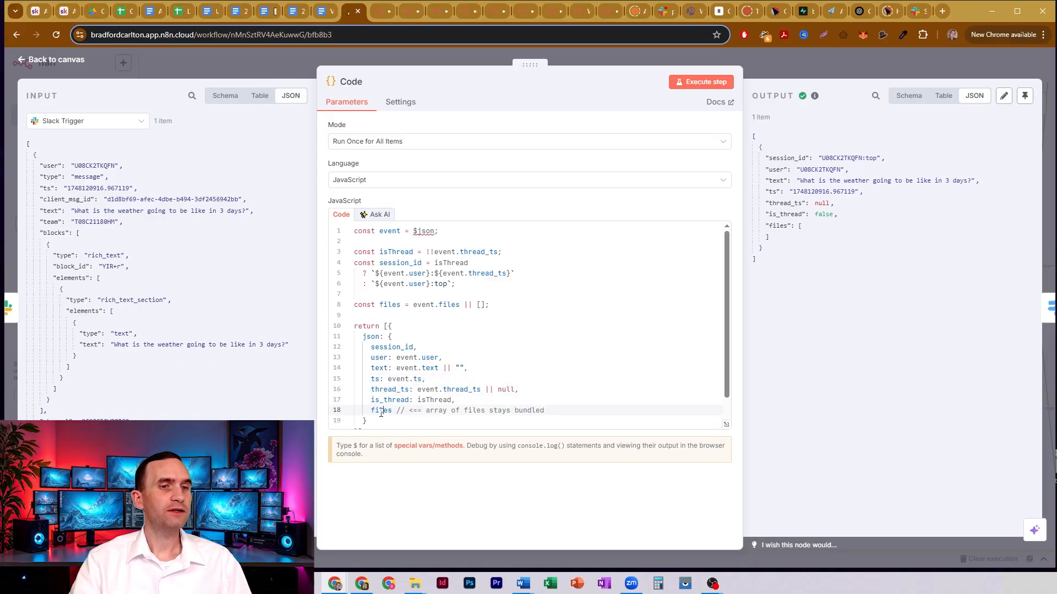
drag(382, 368, 466, 368)
click(457, 369)
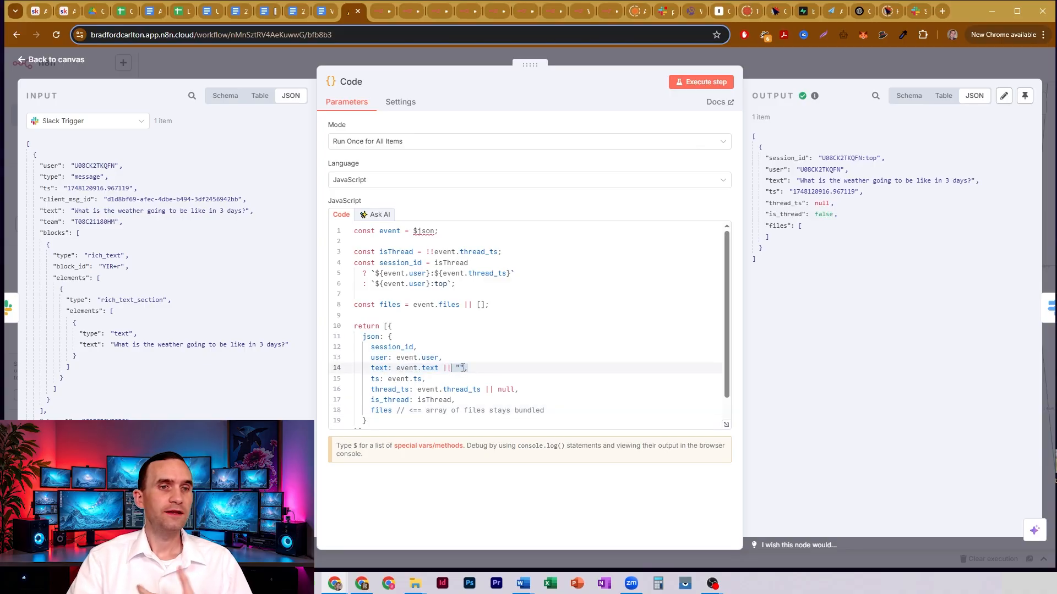
- Examine the text fallback and the bundled files array in the Code node's returned JSON, and close the node
click(463, 368)
drag(372, 411, 462, 407)
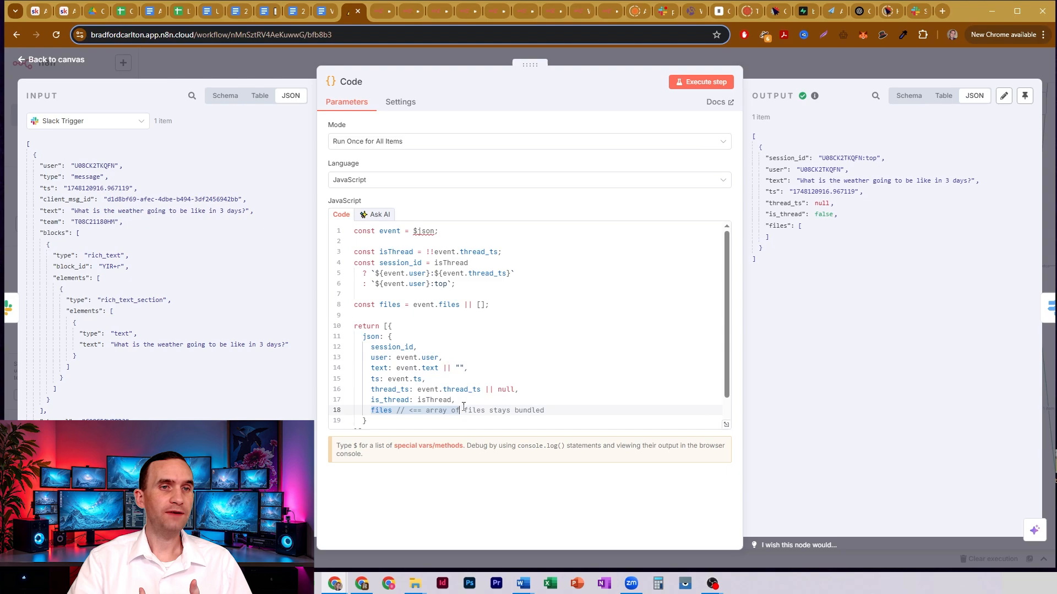
click(775, 71)
- Inspect the Switch4 node's Voice and Text routing rules, including the filetype expression and its comparison value
double_click(438, 263)
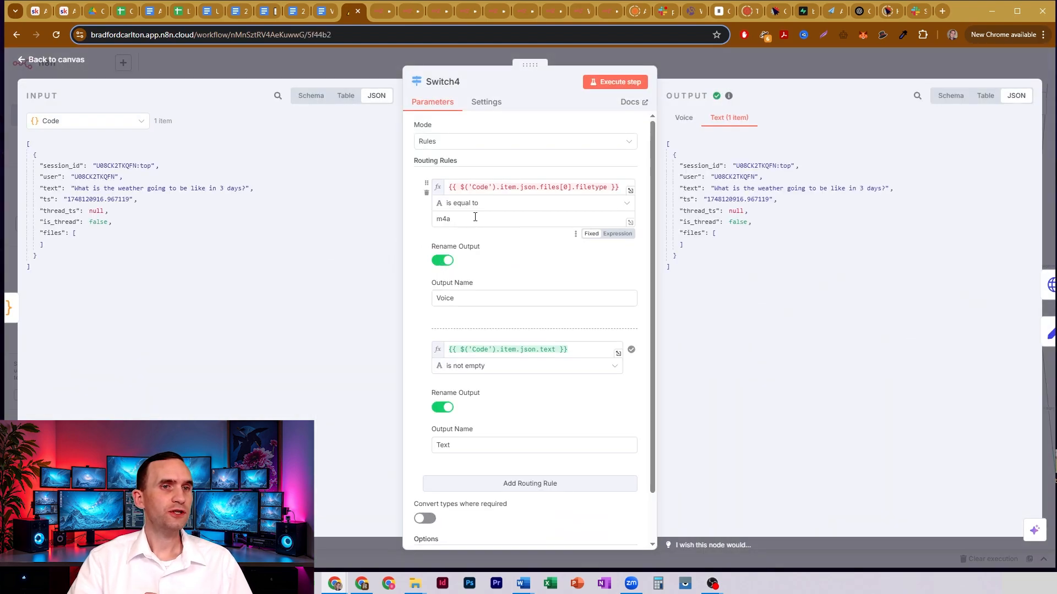
double_click(478, 217)
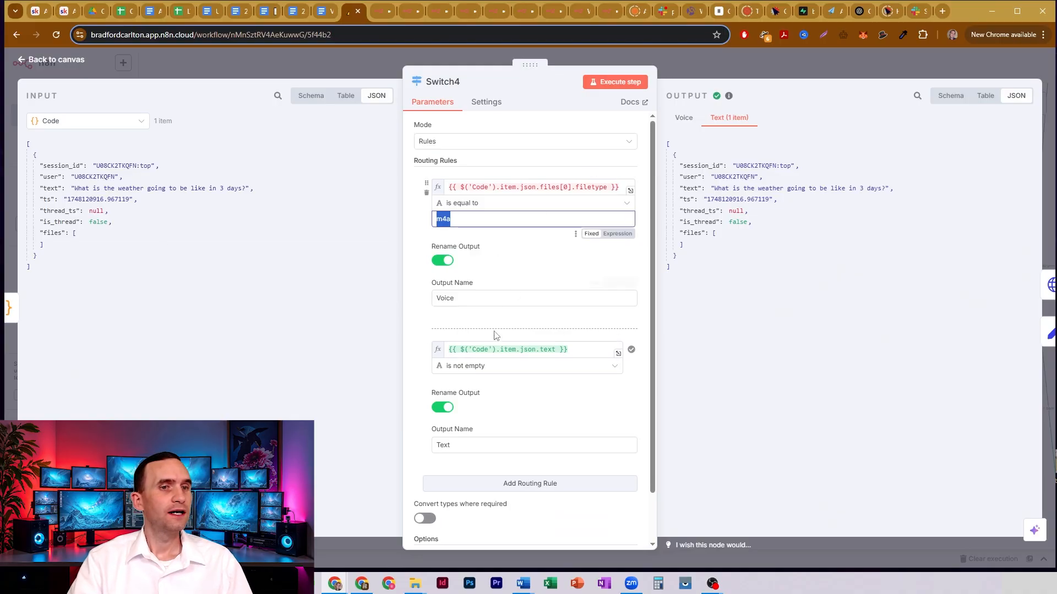
click(498, 187)
click(497, 316)
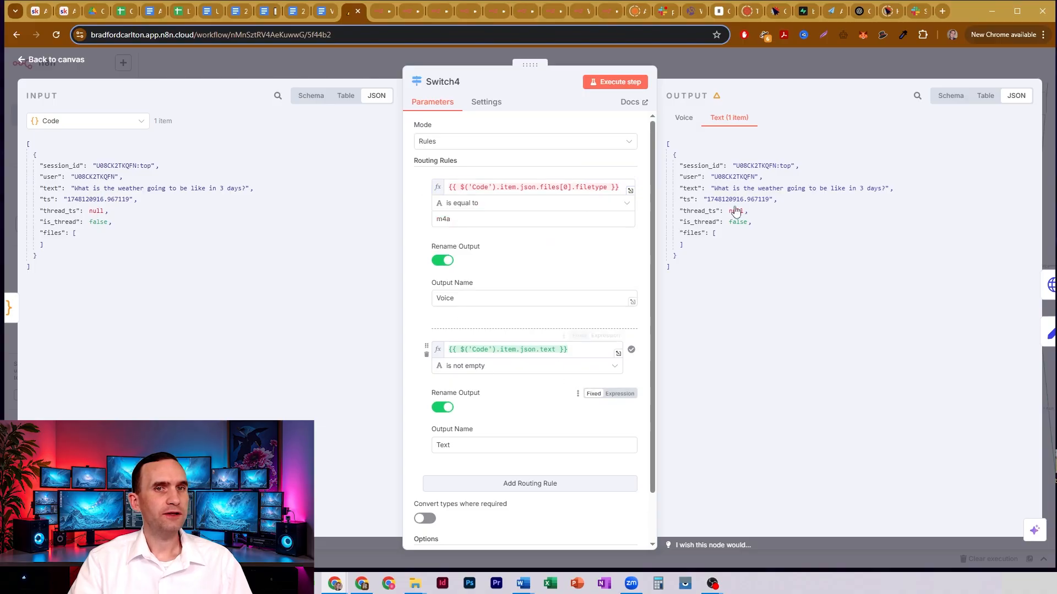
click(710, 65)
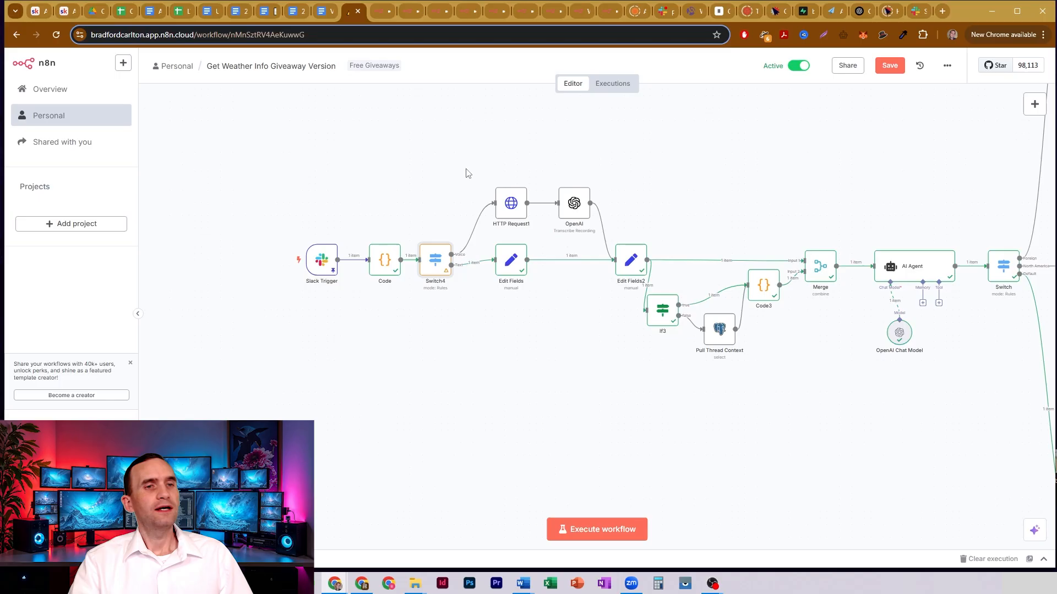
- Review the text field mapping in the Edit Fields node and briefly check the Edit Fields2 node
double_click(516, 267)
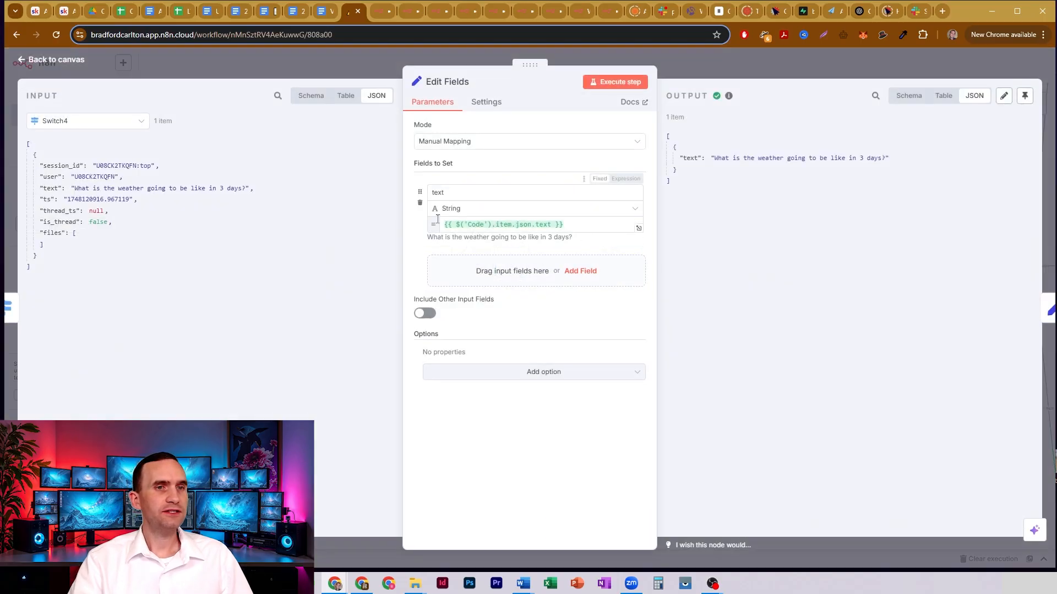
double_click(441, 192)
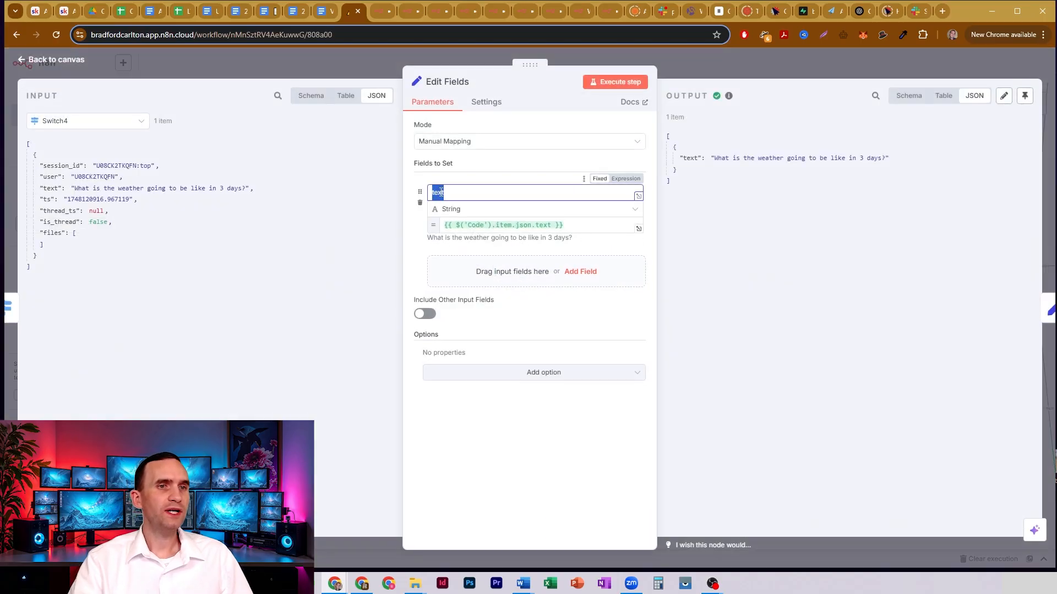
click(702, 62)
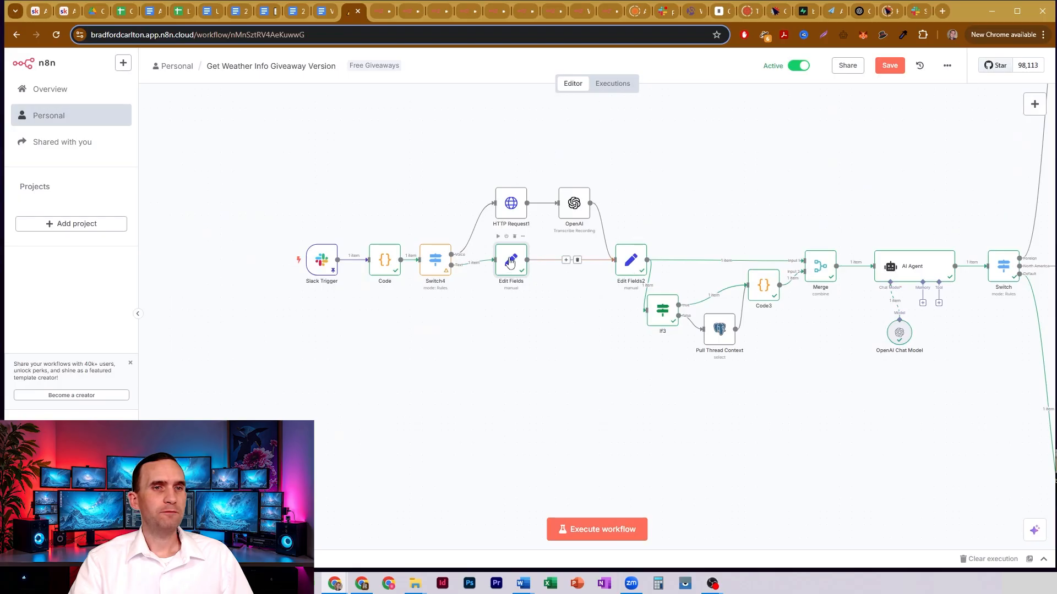
double_click(636, 254)
click(681, 64)
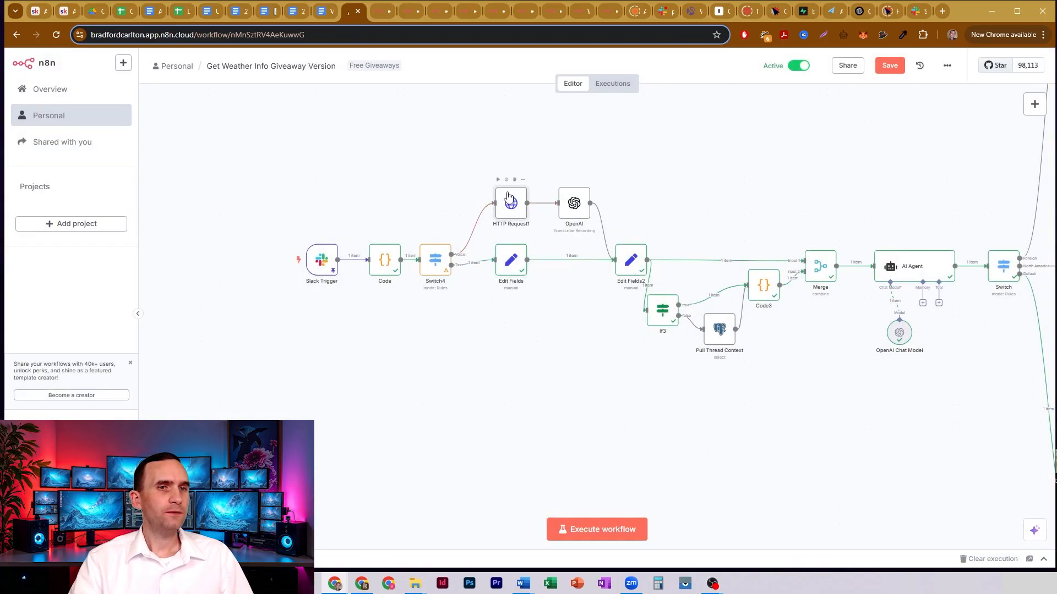
- Review HTTP Request1's download URL and file response options, and the OpenAI node's audio transcription settings
double_click(511, 202)
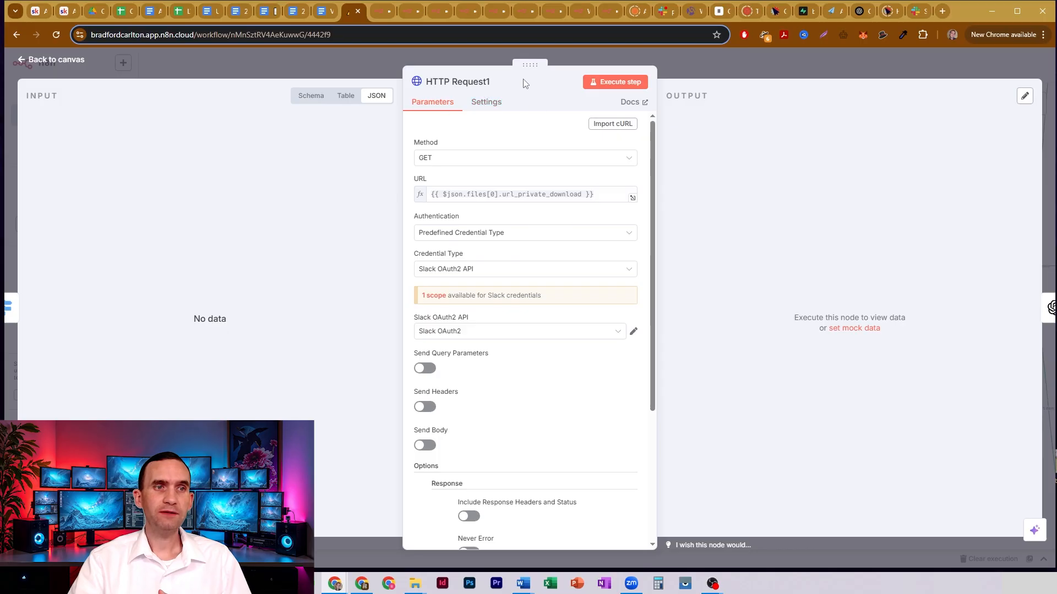
drag(593, 195, 431, 197)
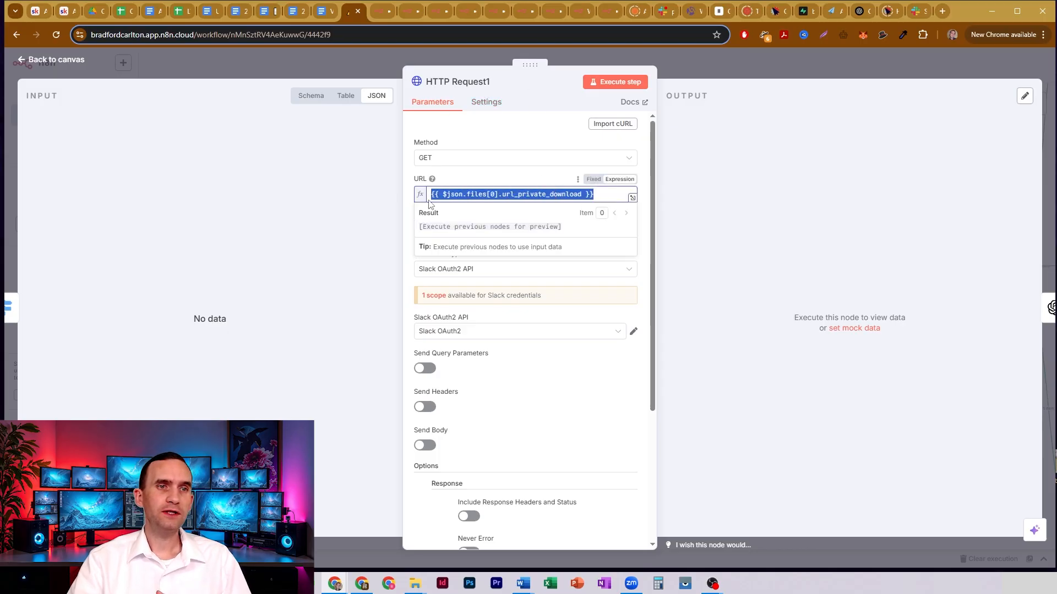
click(534, 131)
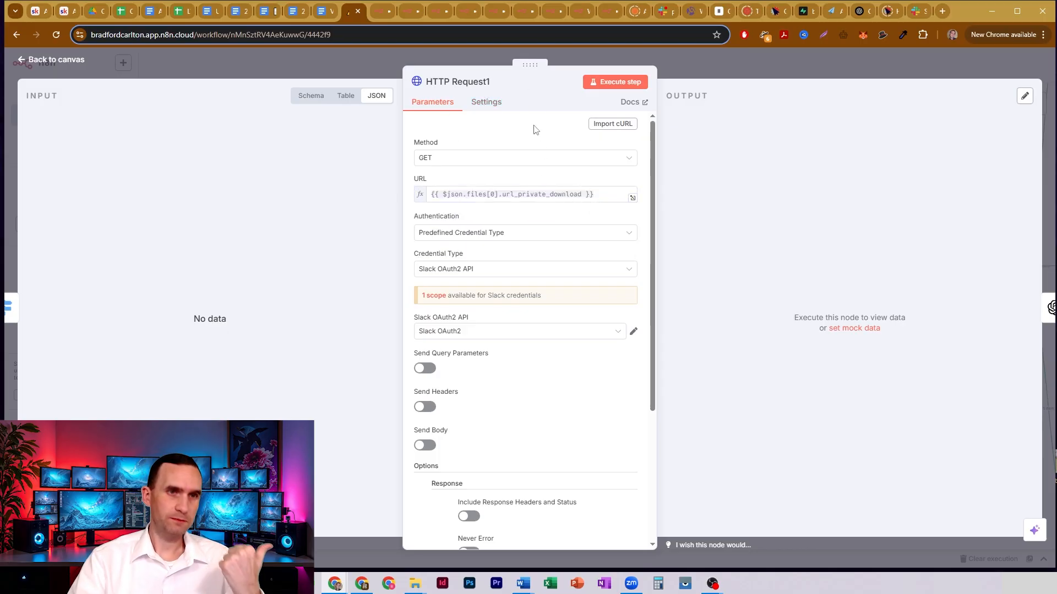
scroll(534, 130, down, 4)
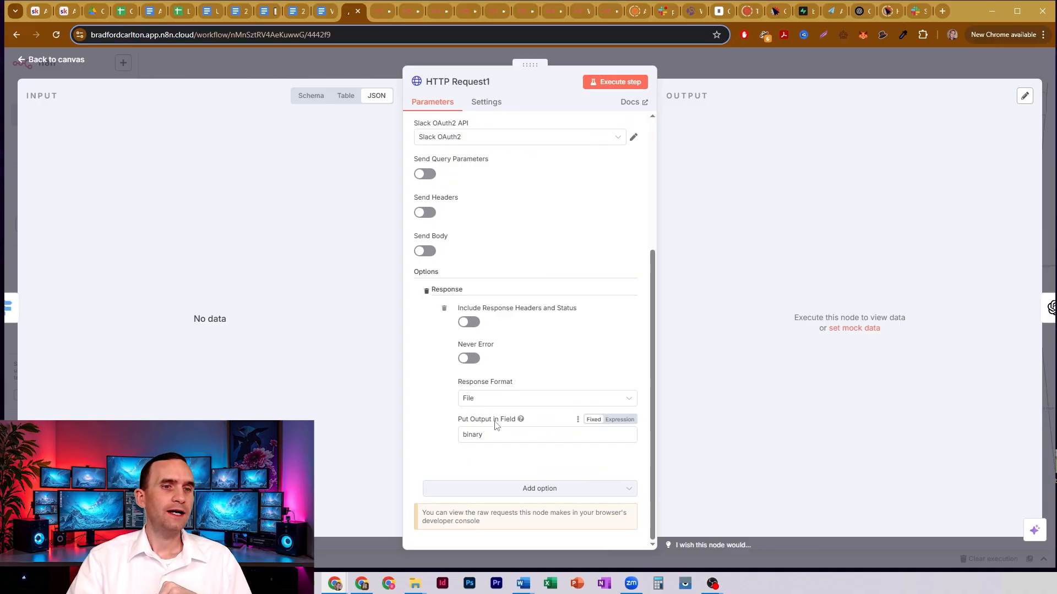
click(686, 75)
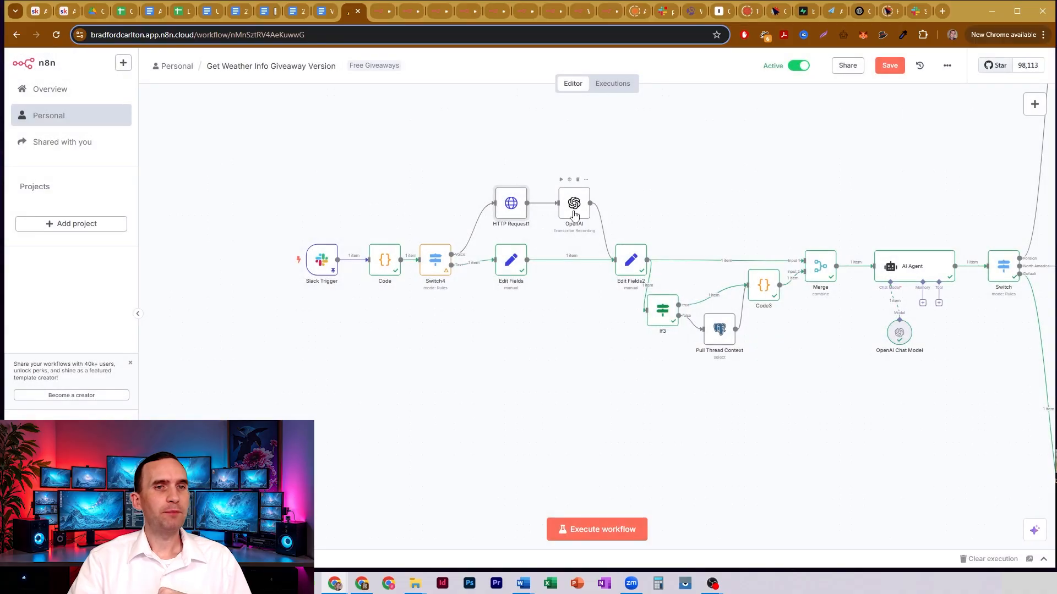
double_click(575, 203)
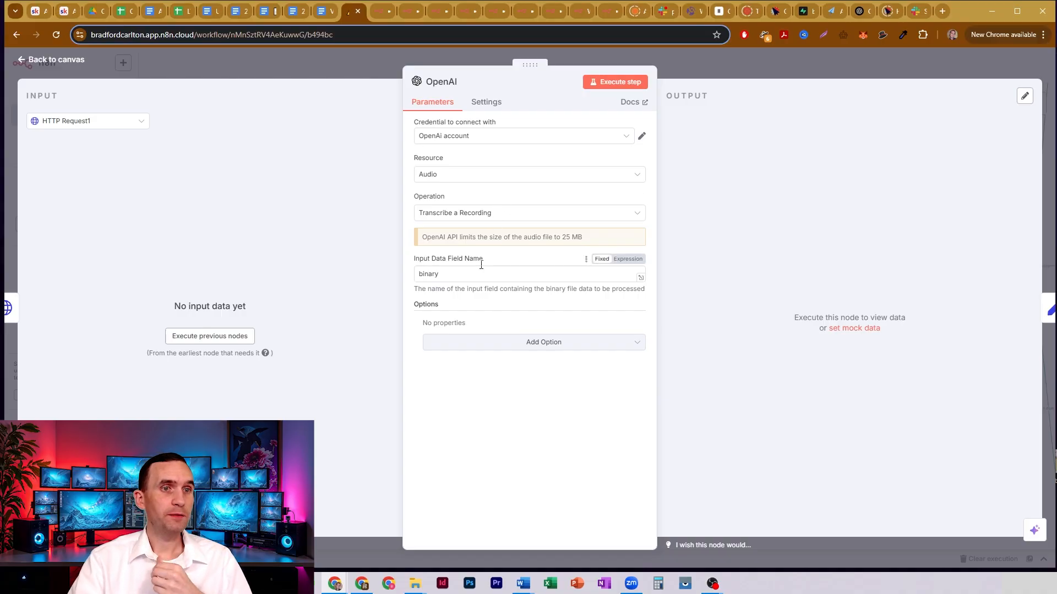
click(685, 67)
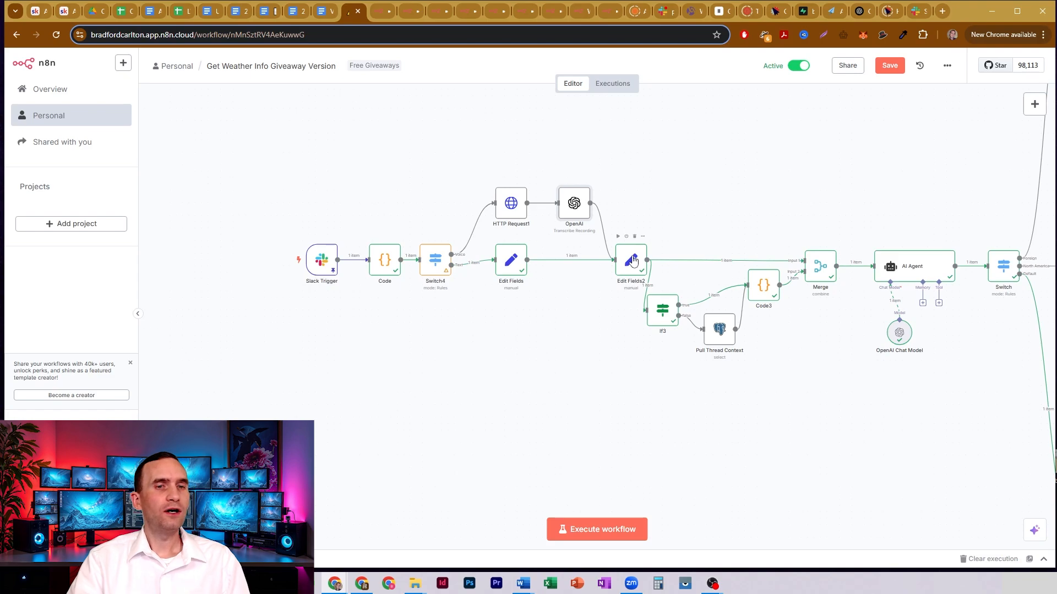
- Go through the text, user, ts, thread_ts and session_id field mappings in the Edit Fields2 node
double_click(632, 265)
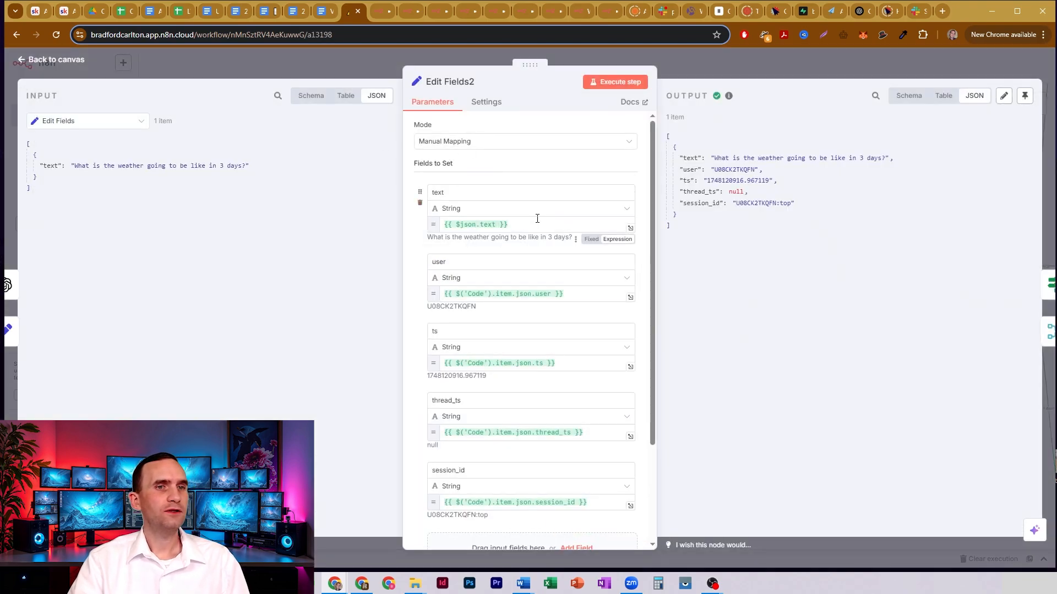
click(537, 222)
click(449, 193)
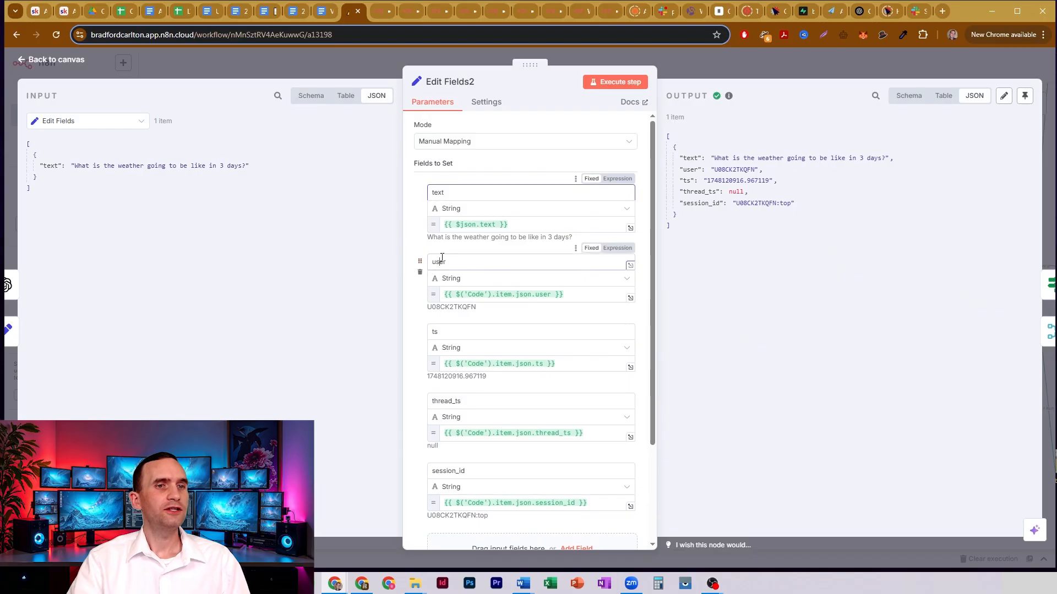
click(432, 263)
click(445, 332)
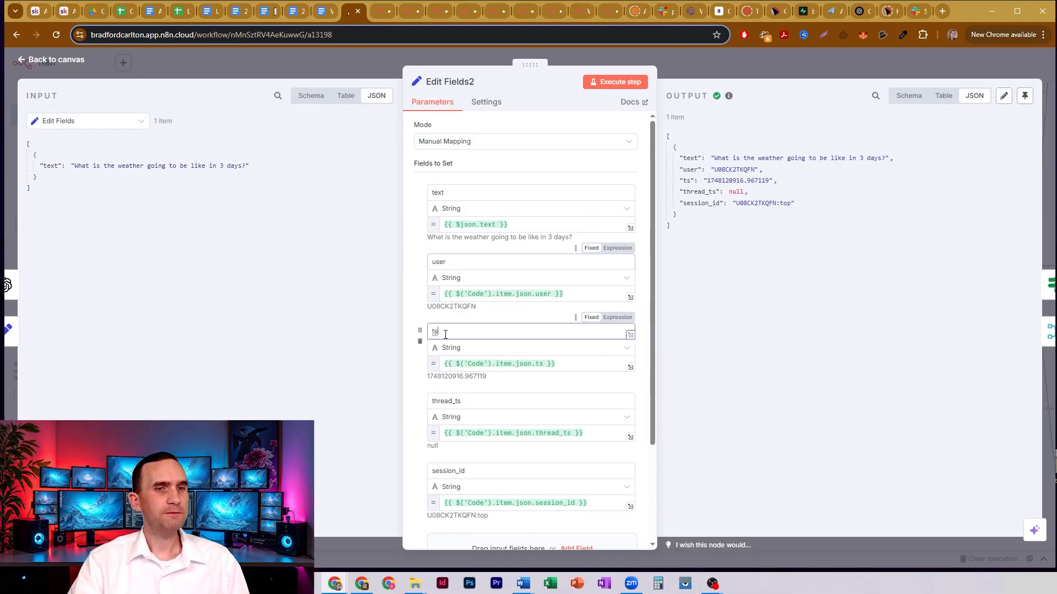
click(459, 400)
scroll(470, 395, down, 3)
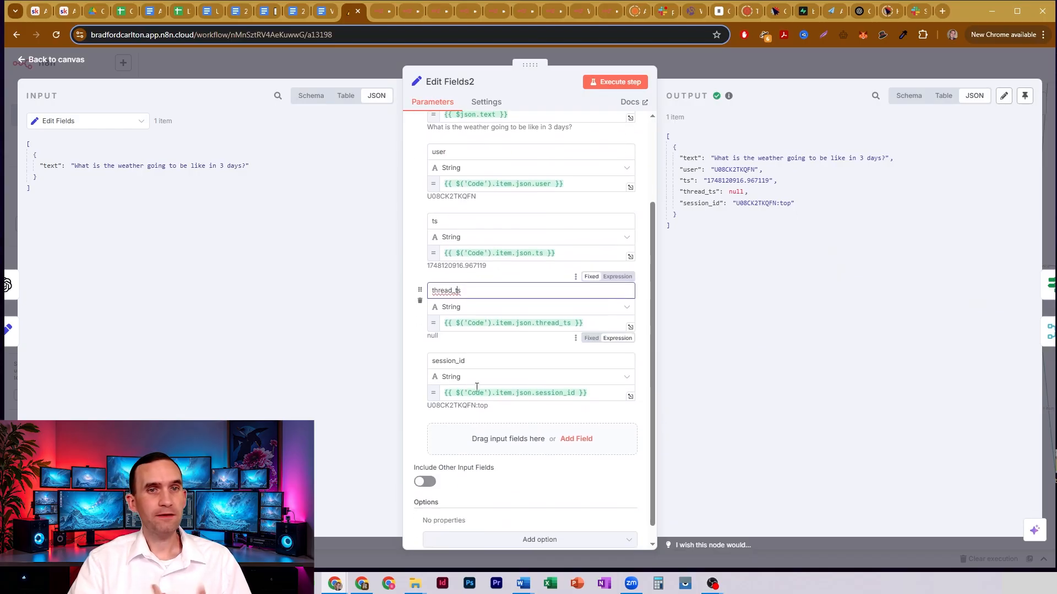
click(514, 361)
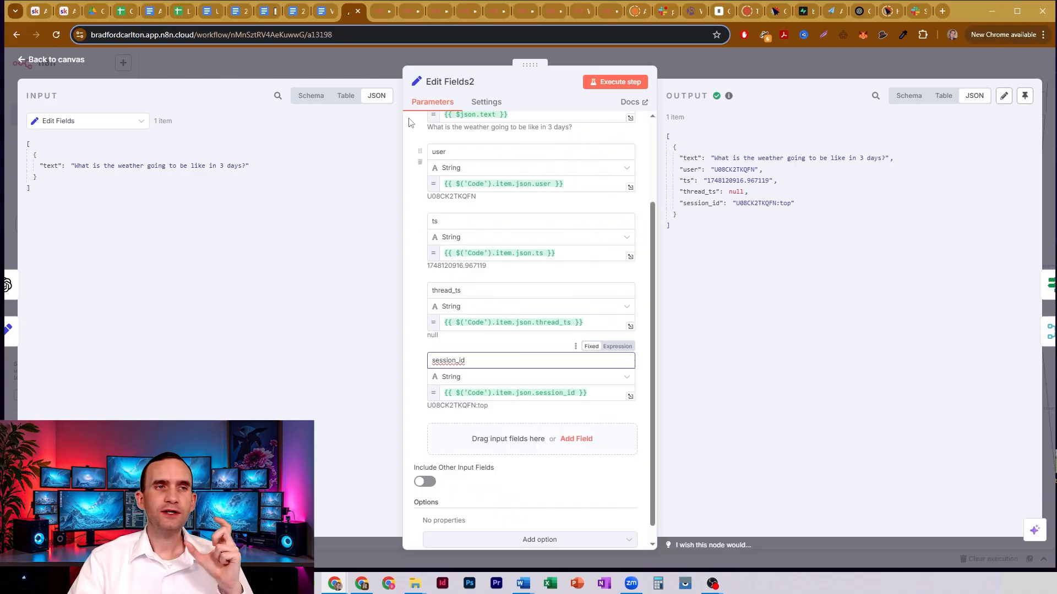
click(368, 64)
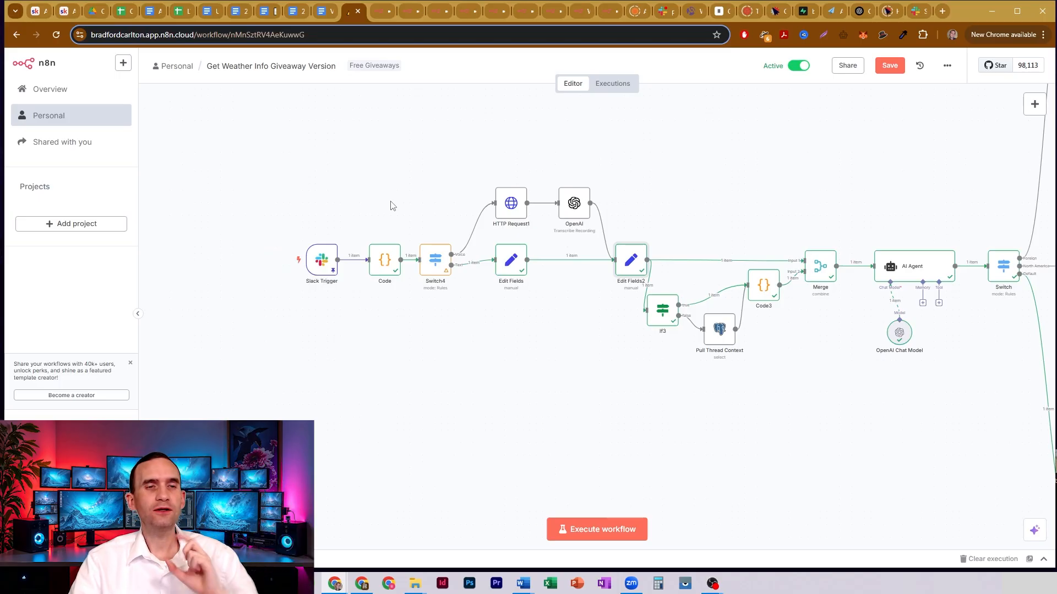
- Trace the paths from Edit Fields2 to Merge and If3, and inspect If3's condition on the session_id
click(666, 315)
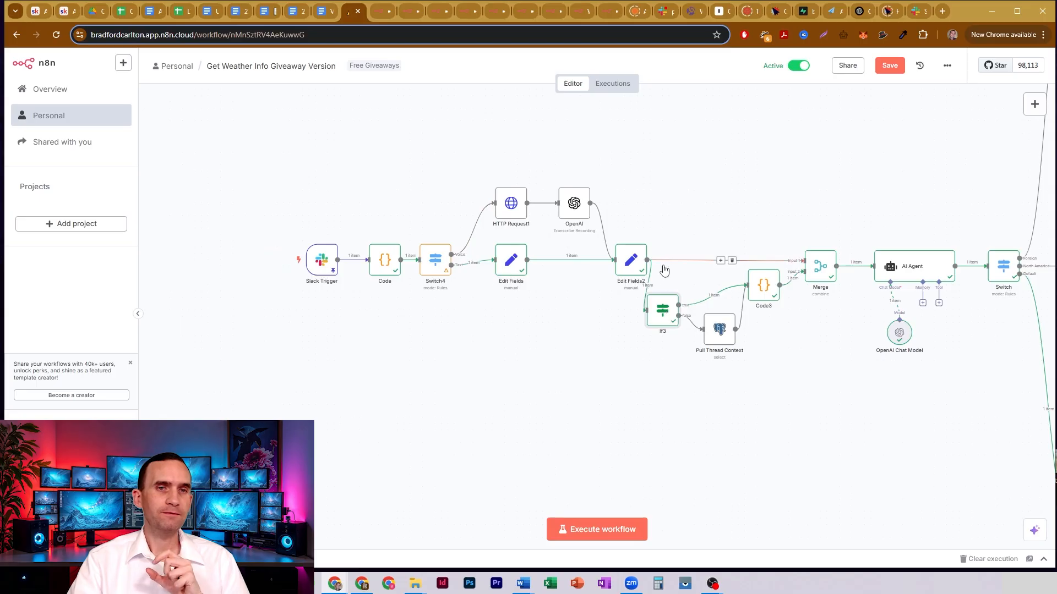
click(819, 263)
click(631, 270)
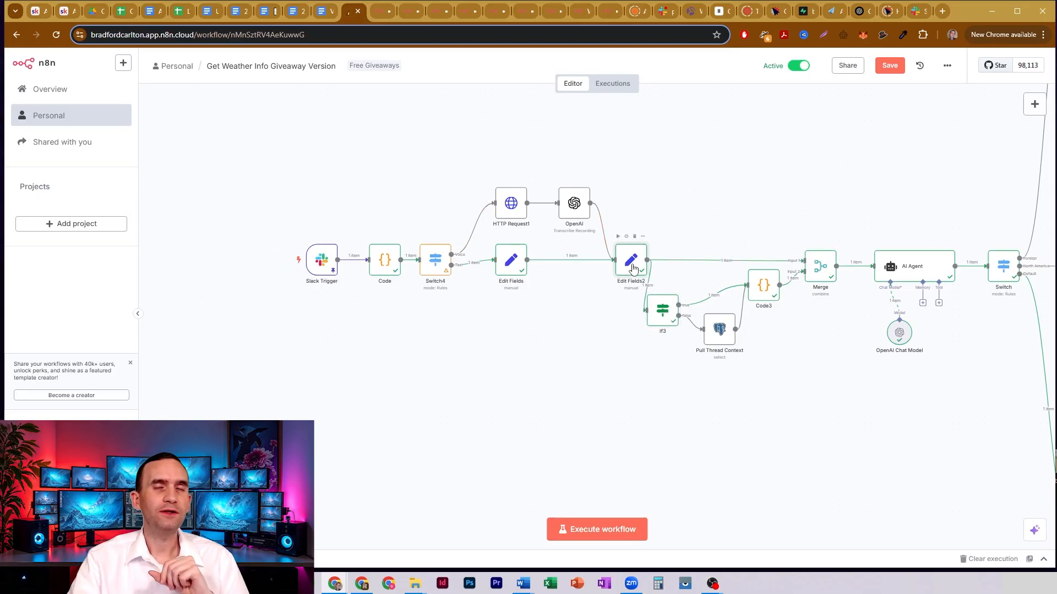
double_click(663, 315)
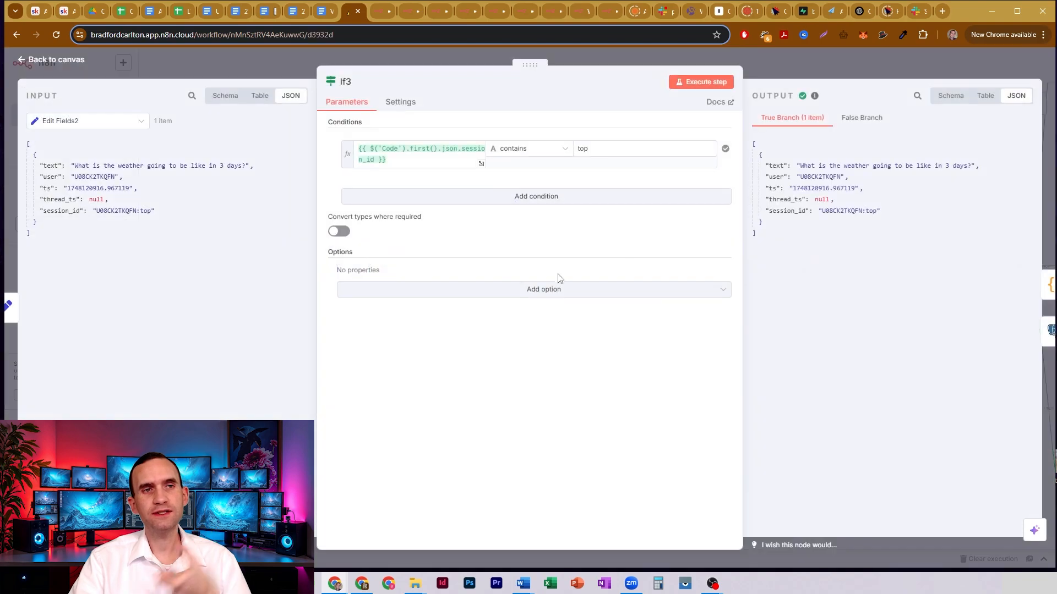
drag(399, 159, 532, 167)
drag(602, 153, 571, 153)
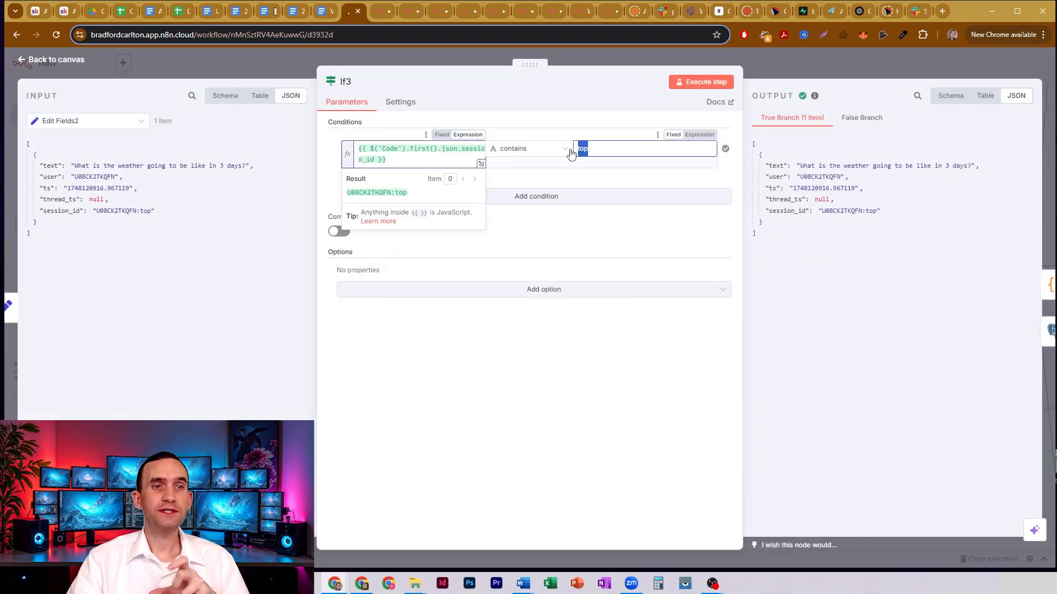
click(609, 123)
click(778, 60)
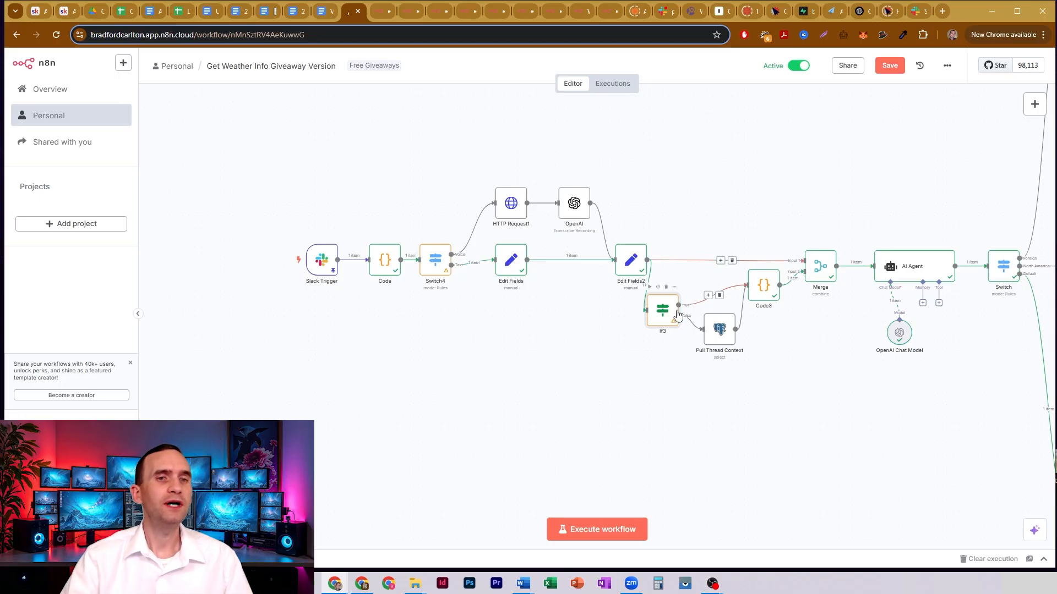
- Inspect the Pull Thread Context node's Postgres table, row limit and session_id selection settings
double_click(720, 329)
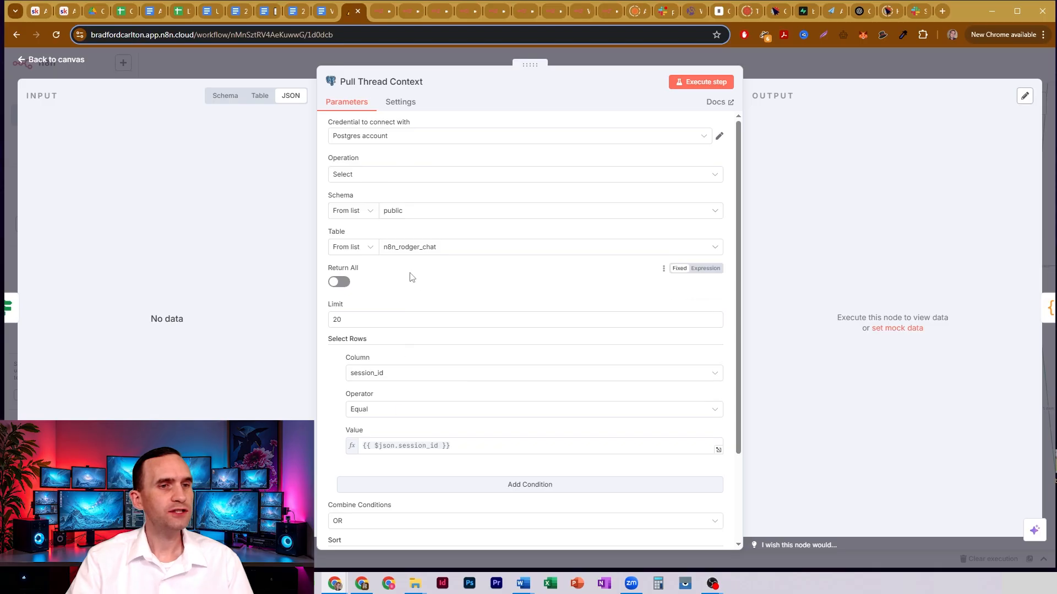
scroll(410, 277, down, 2)
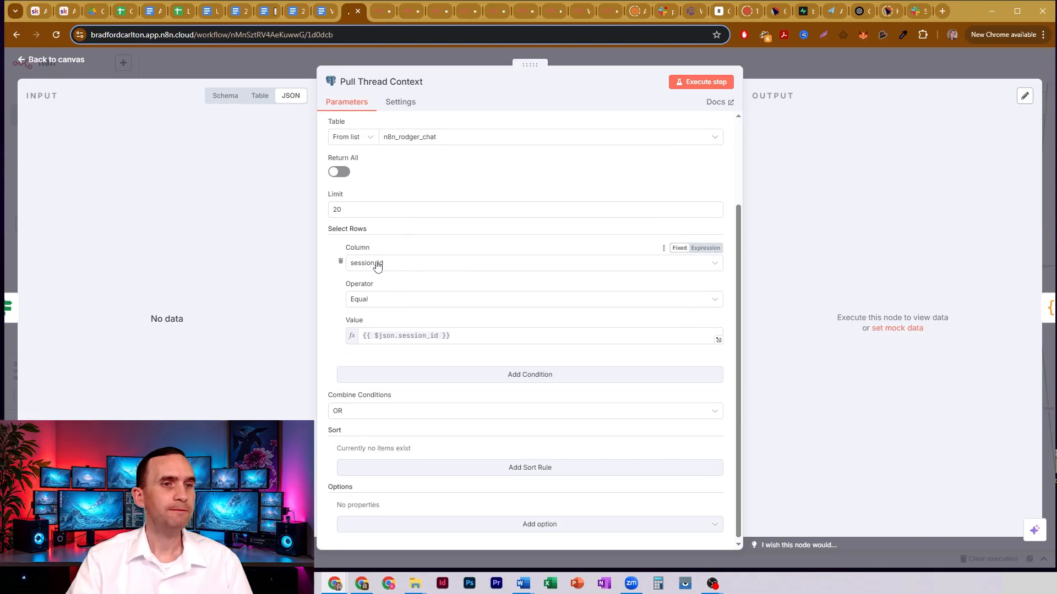
click(802, 77)
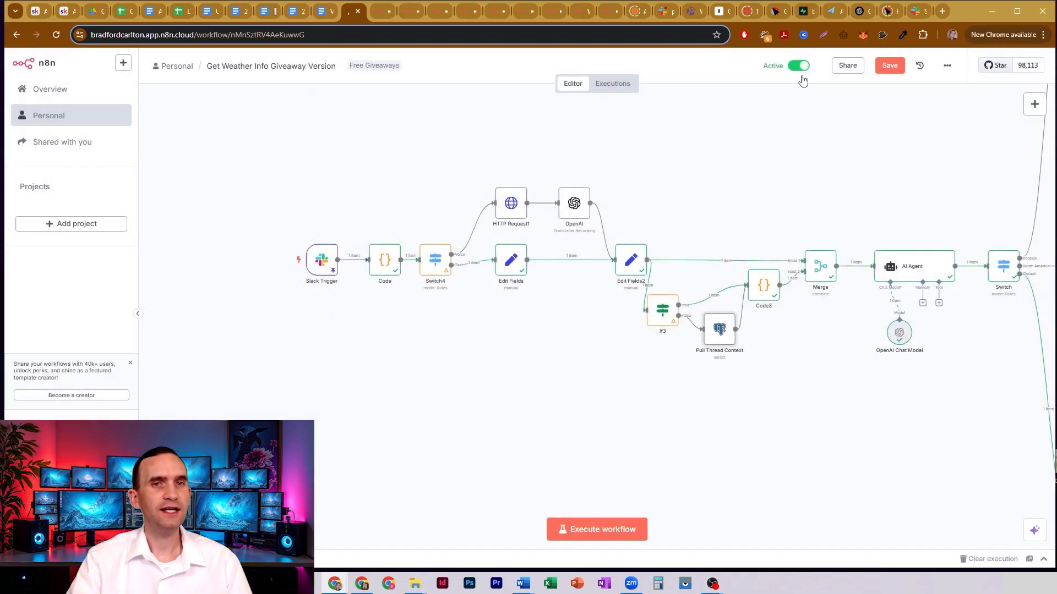
- Inspect the session_id and human message values that the Update Thread Memory Session21 node inserts into Postgres
drag(883, 158, 604, 186)
drag(946, 208, 503, 194)
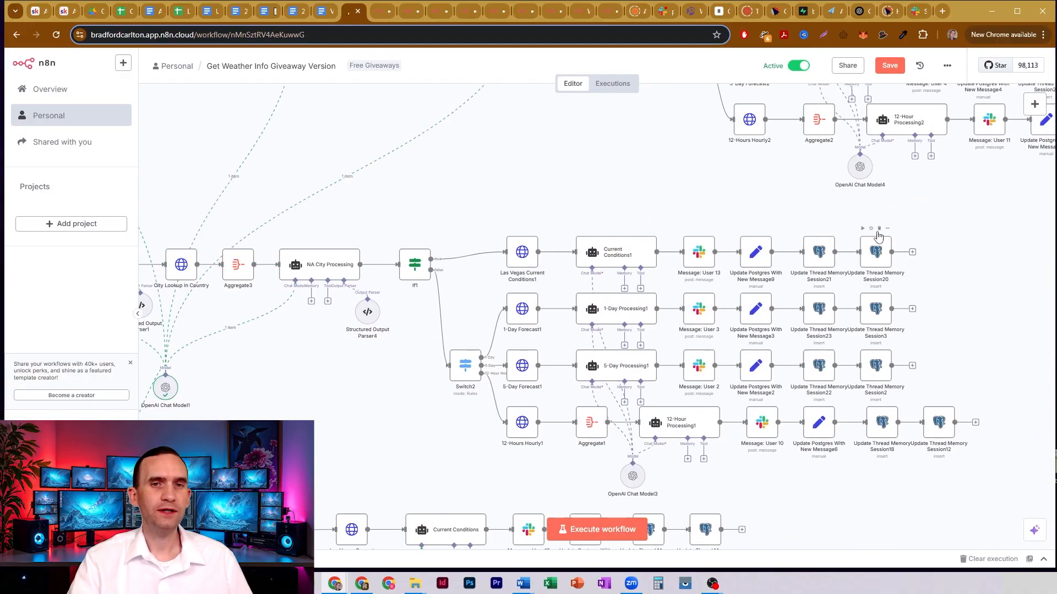
double_click(819, 255)
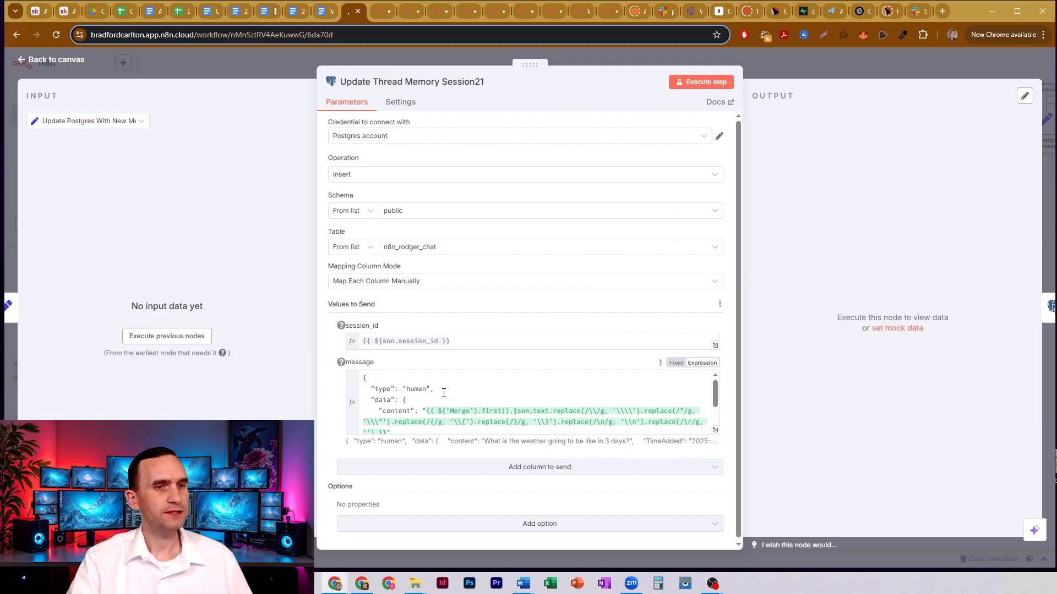
click(393, 347)
click(771, 61)
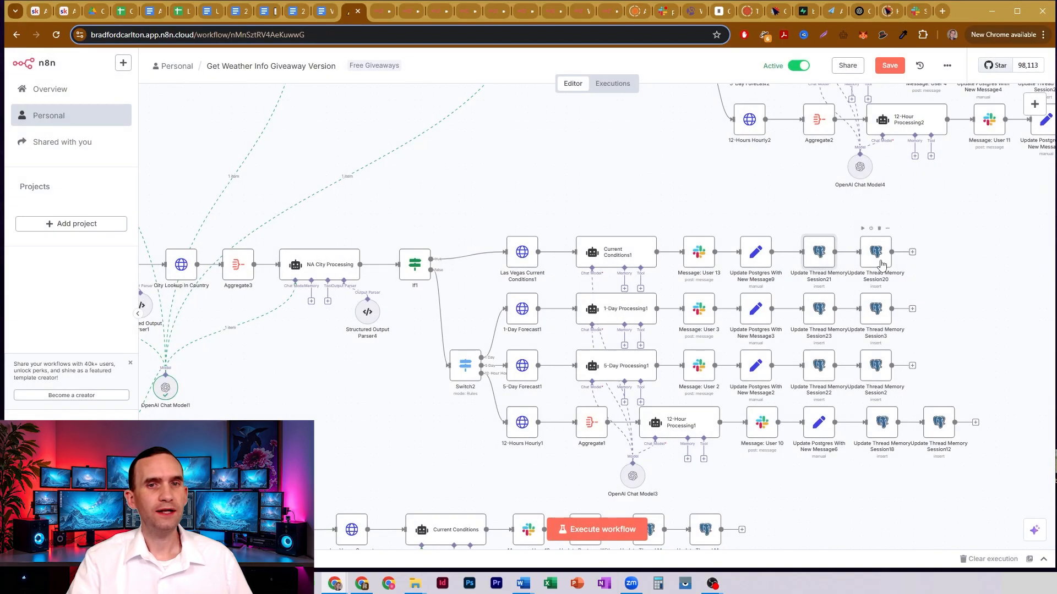
- Inspect the session_id and Bot message values in the Update Thread Memory Session20 node and return to the workflow's AI Agent section
double_click(882, 260)
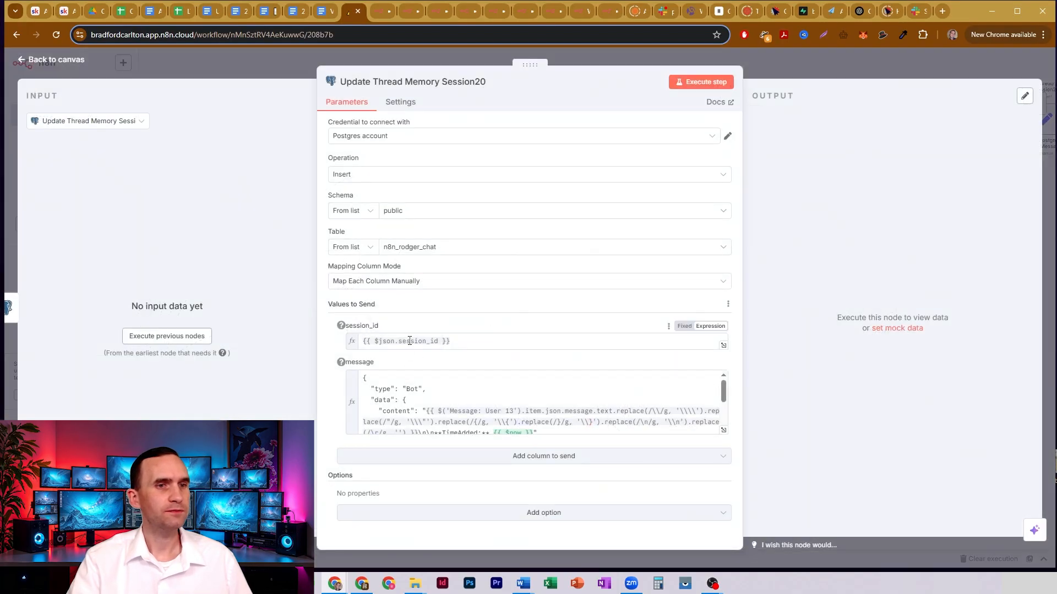
click(410, 341)
click(775, 62)
drag(413, 173, 851, 238)
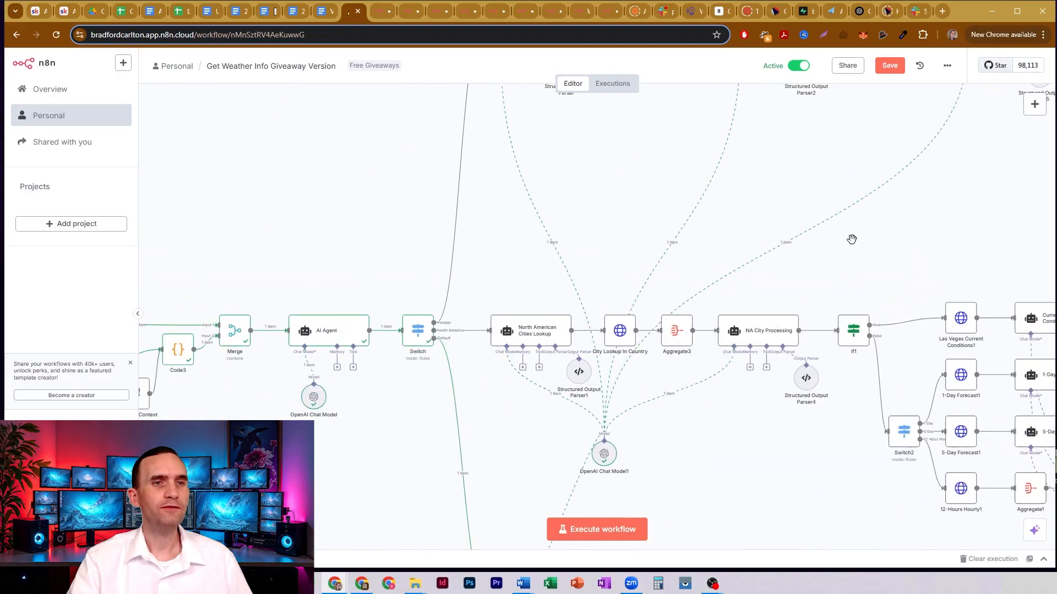
- Inspect the Code3 node's JavaScript that sorts messages by TimeAdded, skips duplicate content and combines the formatted messages
drag(326, 200, 625, 141)
drag(418, 139, 548, 172)
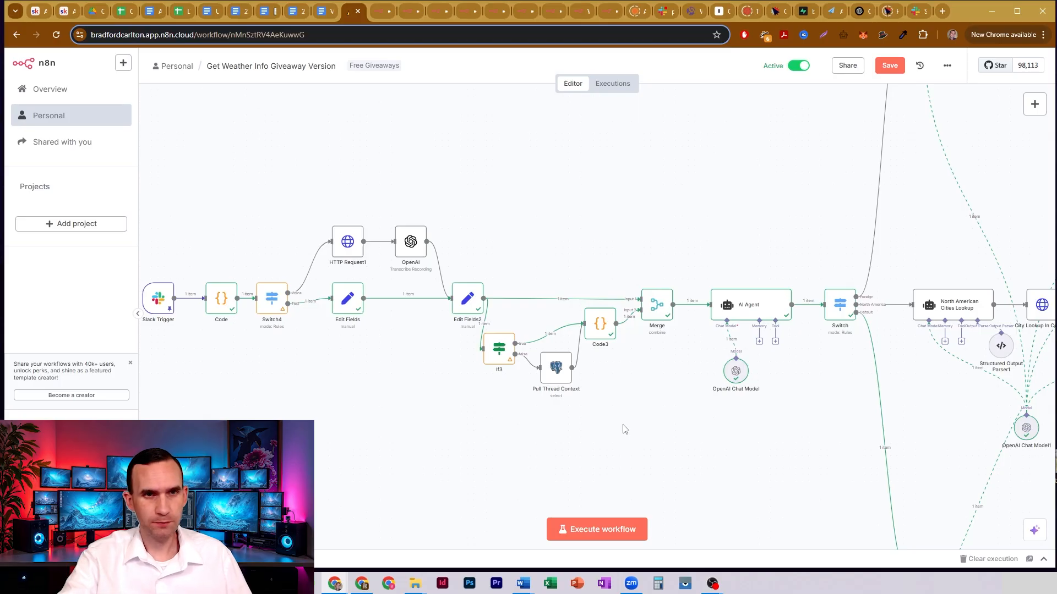
double_click(604, 331)
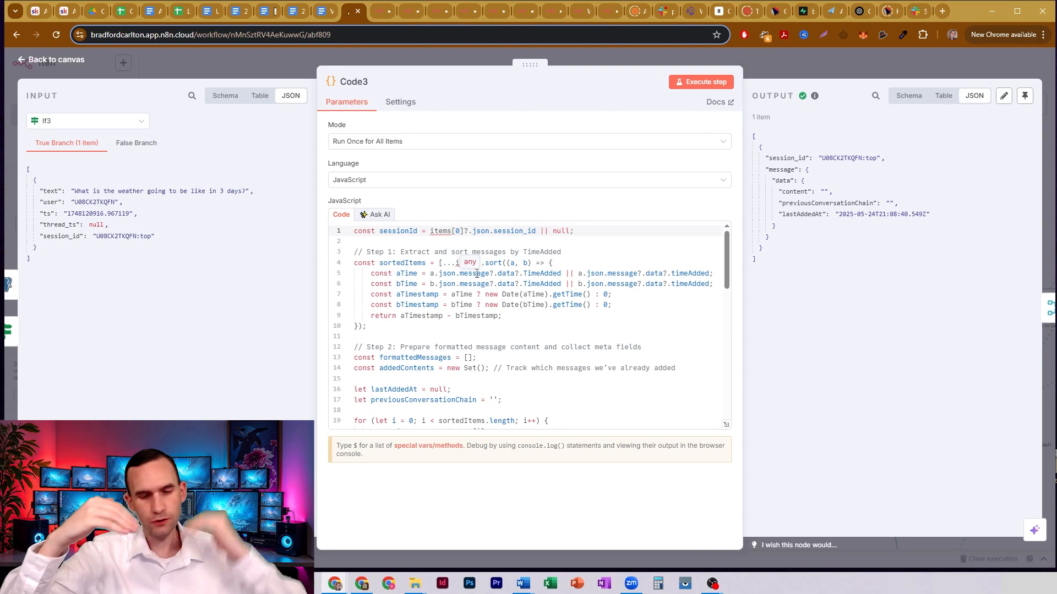
scroll(476, 273, down, 3)
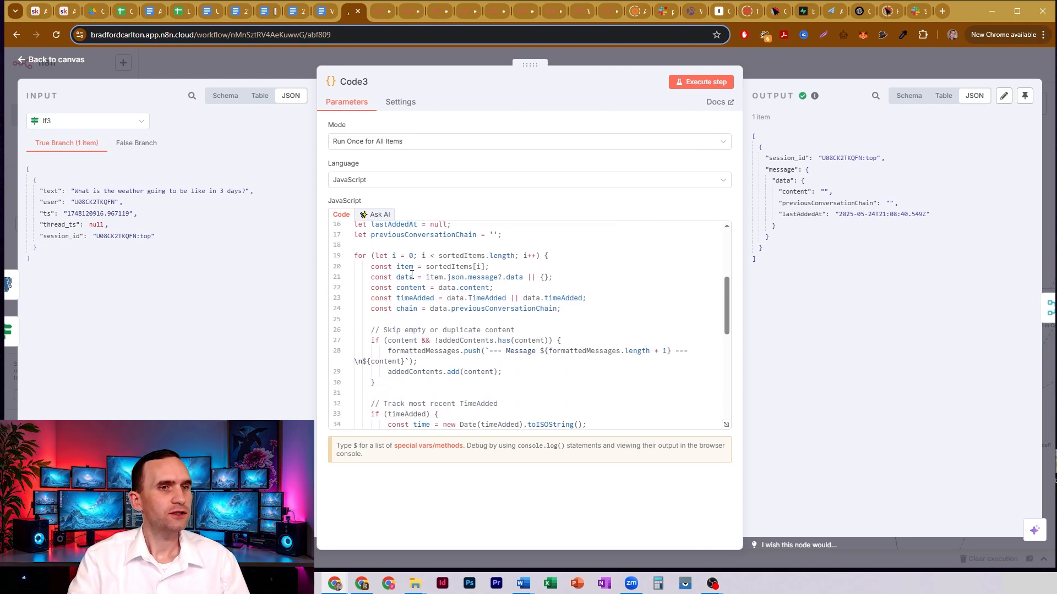
scroll(413, 278, down, 4)
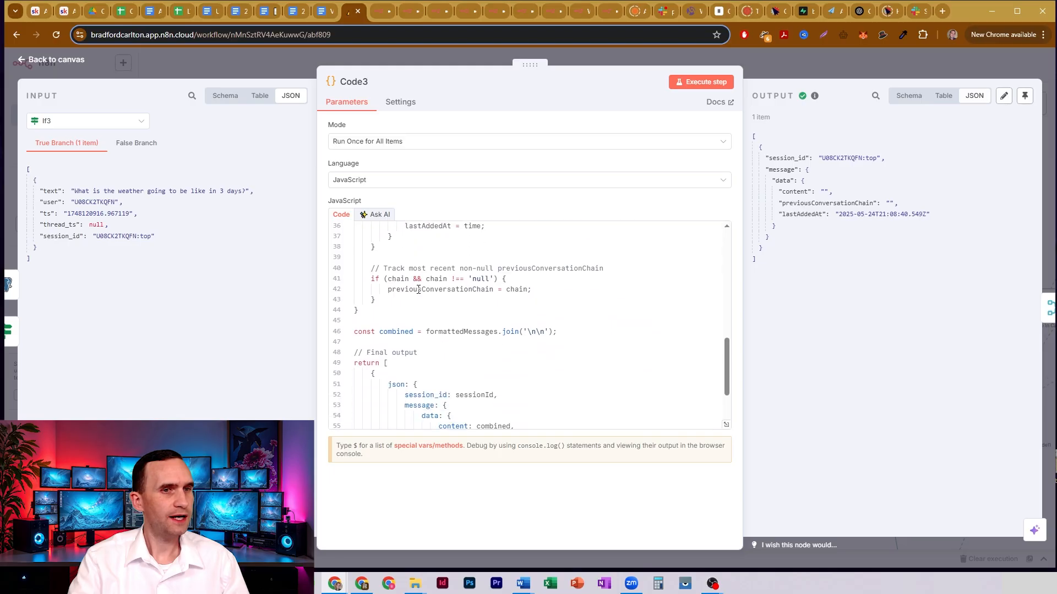
scroll(418, 290, down, 2)
- Examine the session_id, content and previousConversationChain fields in Code3's final output code, and return to the workflow
drag(418, 309, 498, 309)
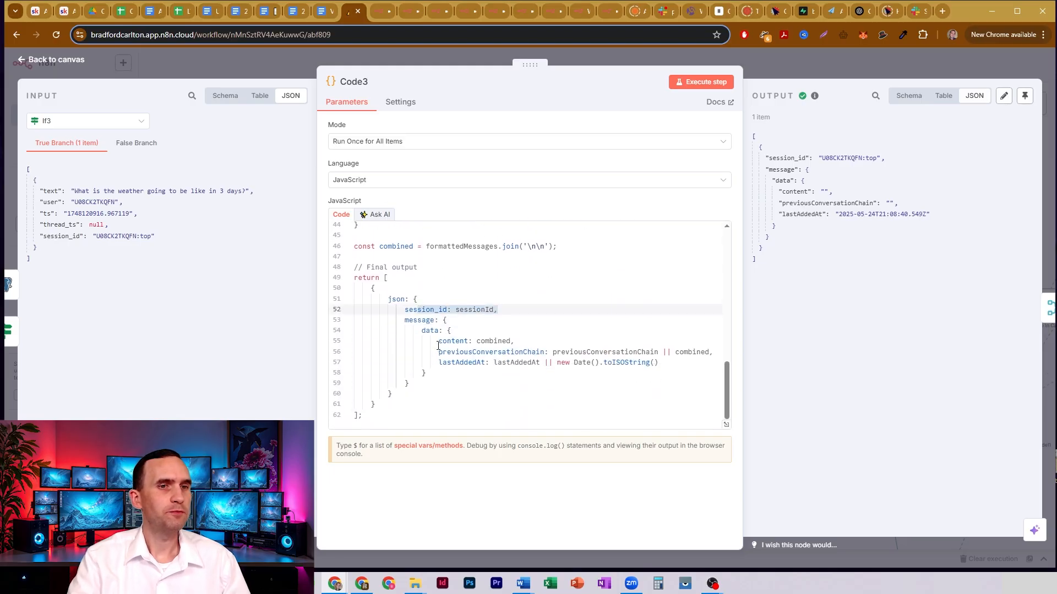
drag(438, 345, 518, 342)
click(517, 342)
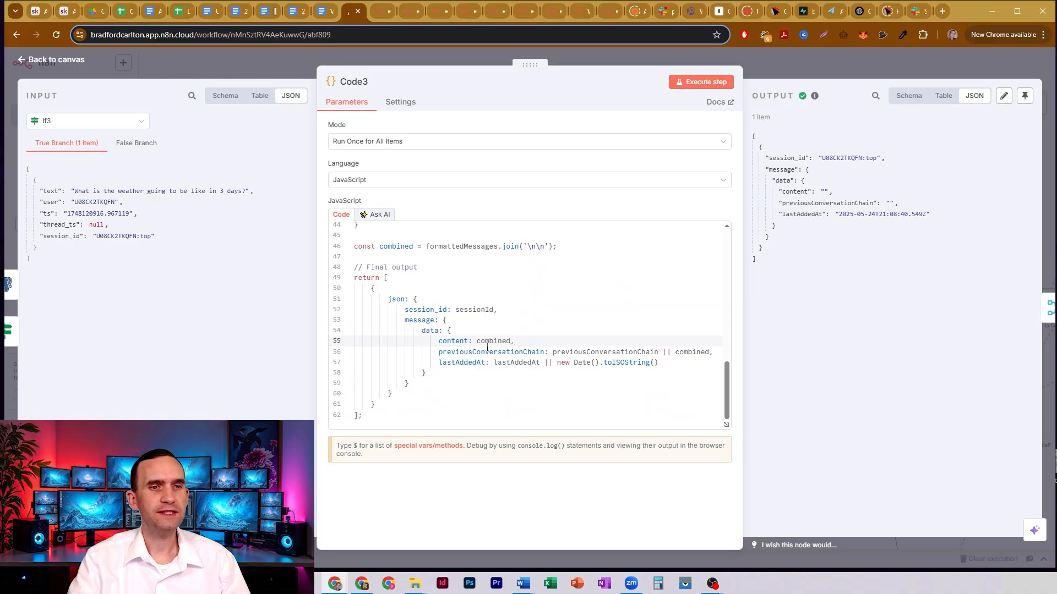
double_click(455, 355)
drag(455, 355, 559, 354)
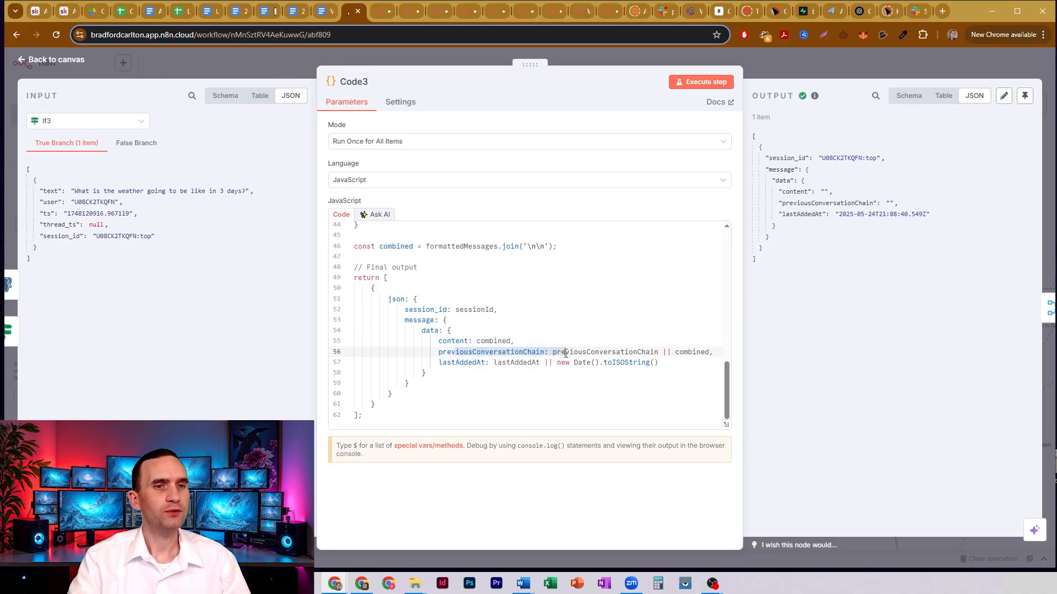
click(576, 352)
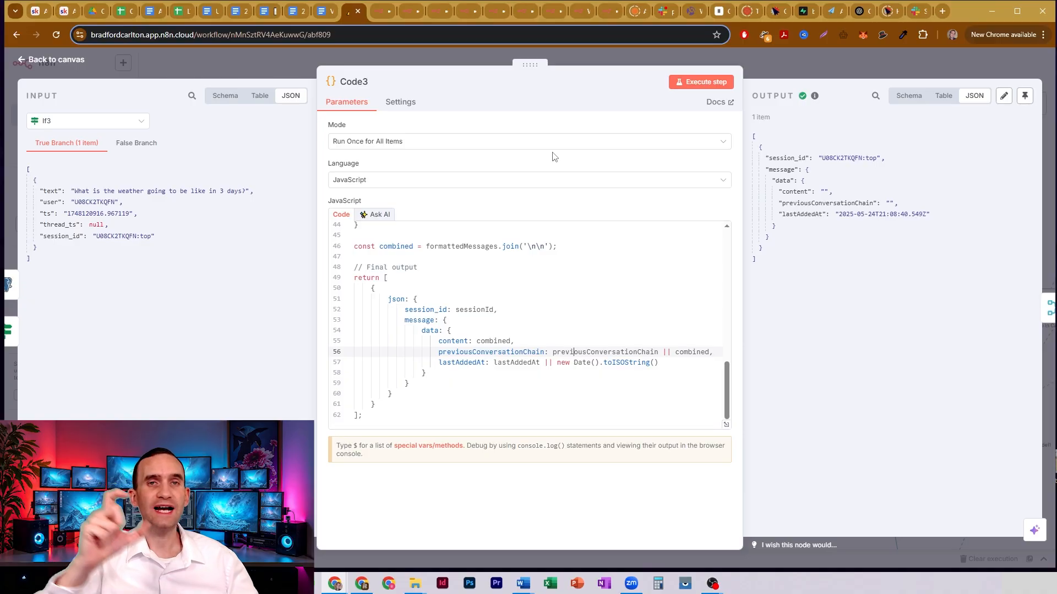
click(799, 55)
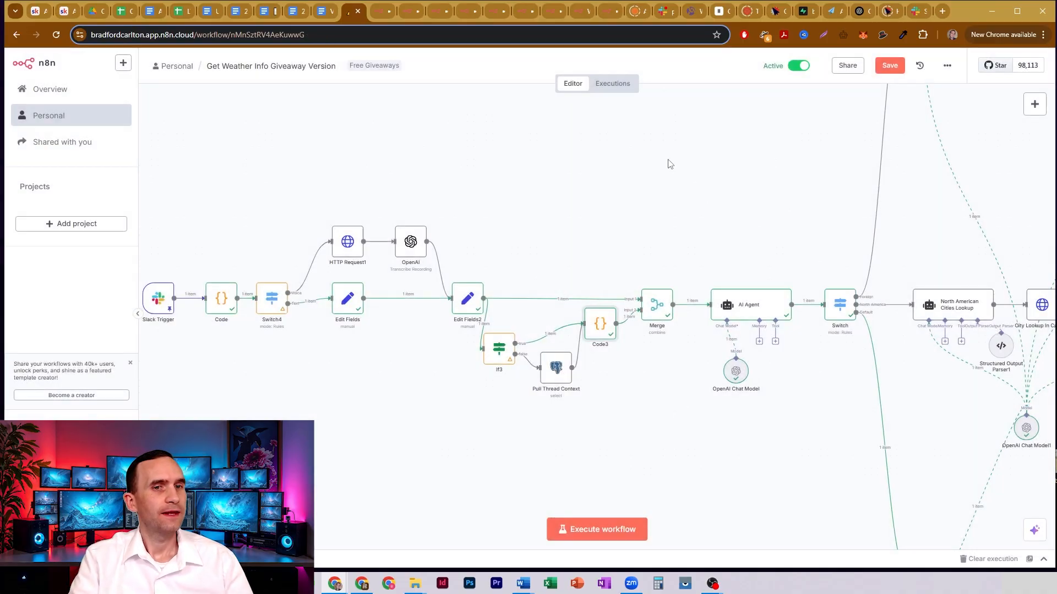
- Inspect the Merge node's session_id matching settings and its combined output data, and return to the workflow
double_click(660, 313)
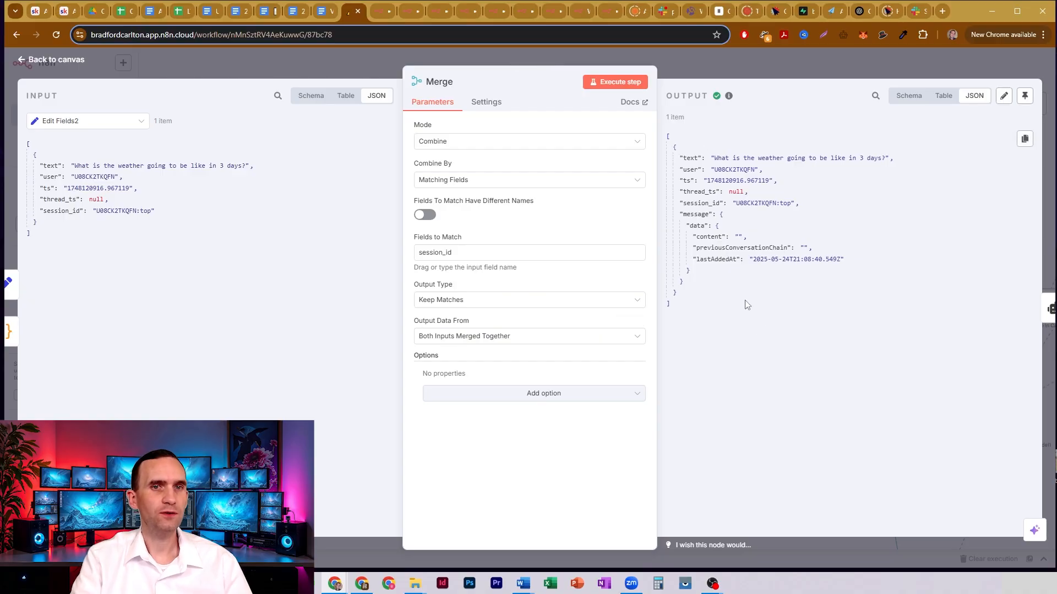
drag(695, 158, 793, 308)
click(754, 236)
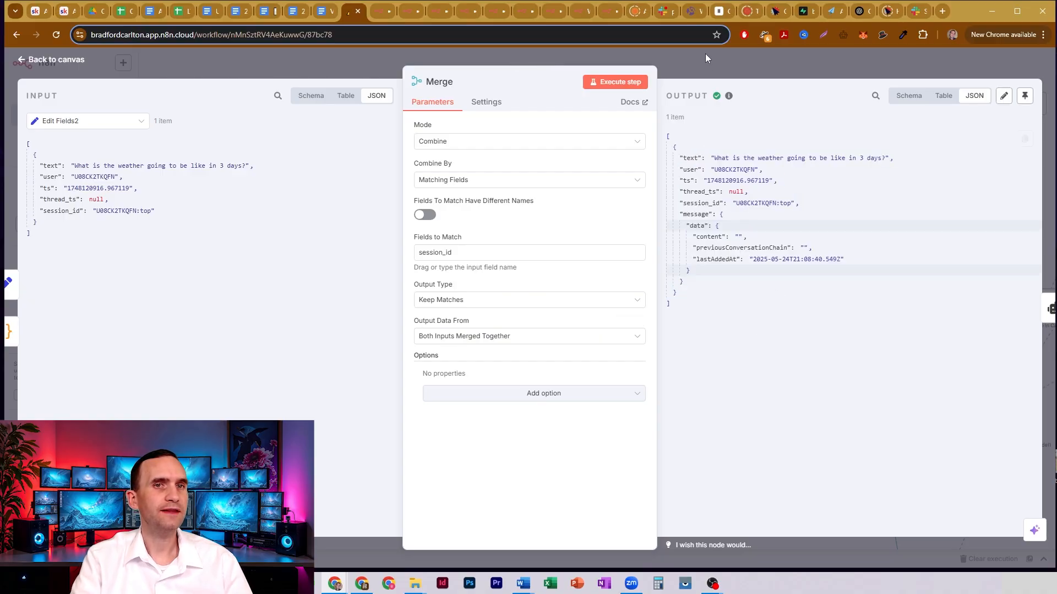
click(705, 54)
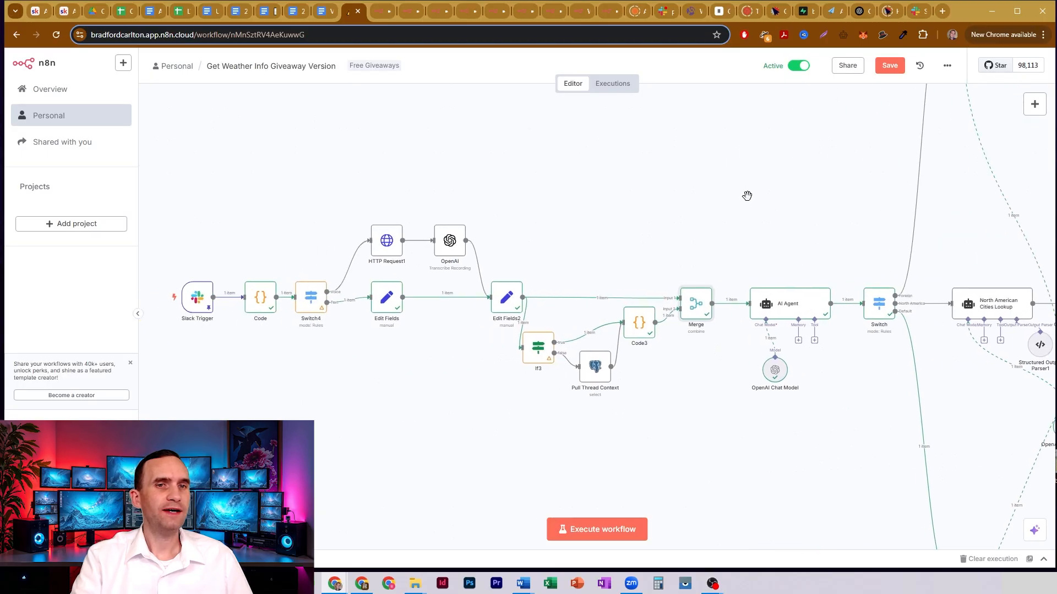
- Inspect the user_id, Previous Conversations and current message expressions in the AI Agent node's user prompt
drag(749, 166, 158, 418)
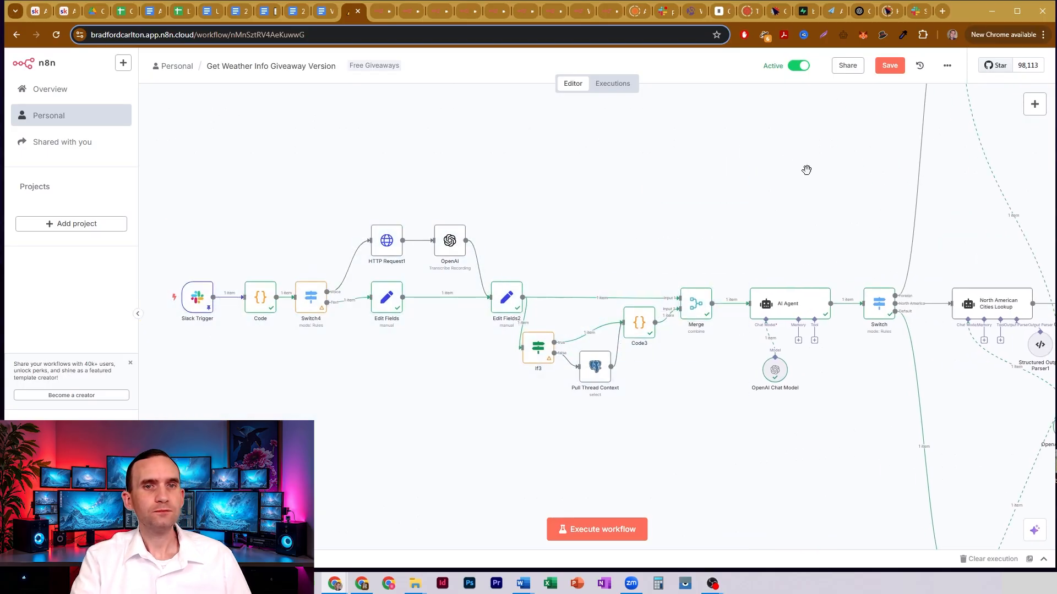
drag(807, 170, 373, 137)
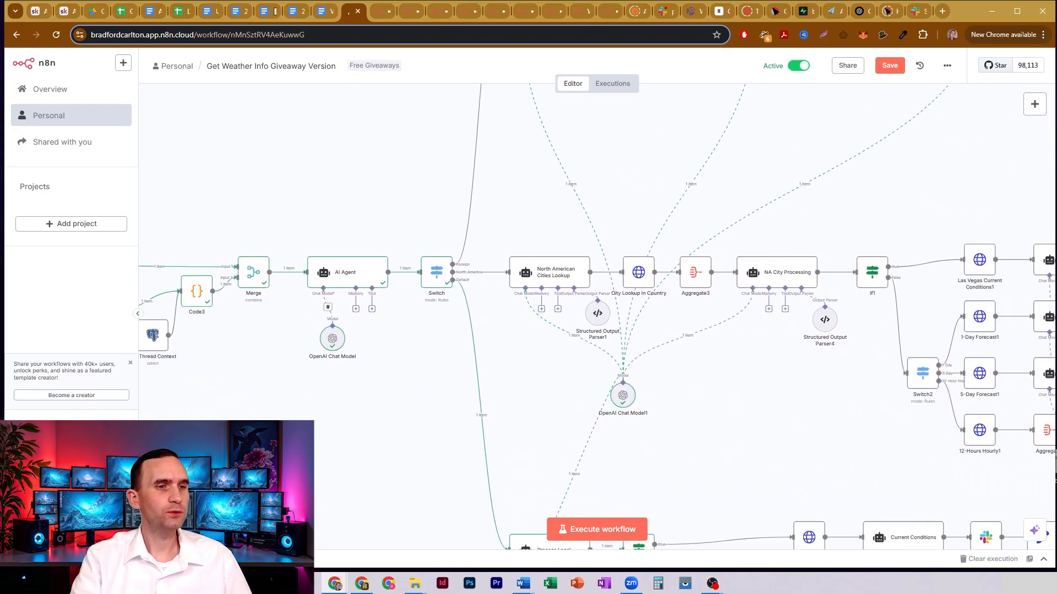
click(218, 529)
drag(412, 174, 354, 160)
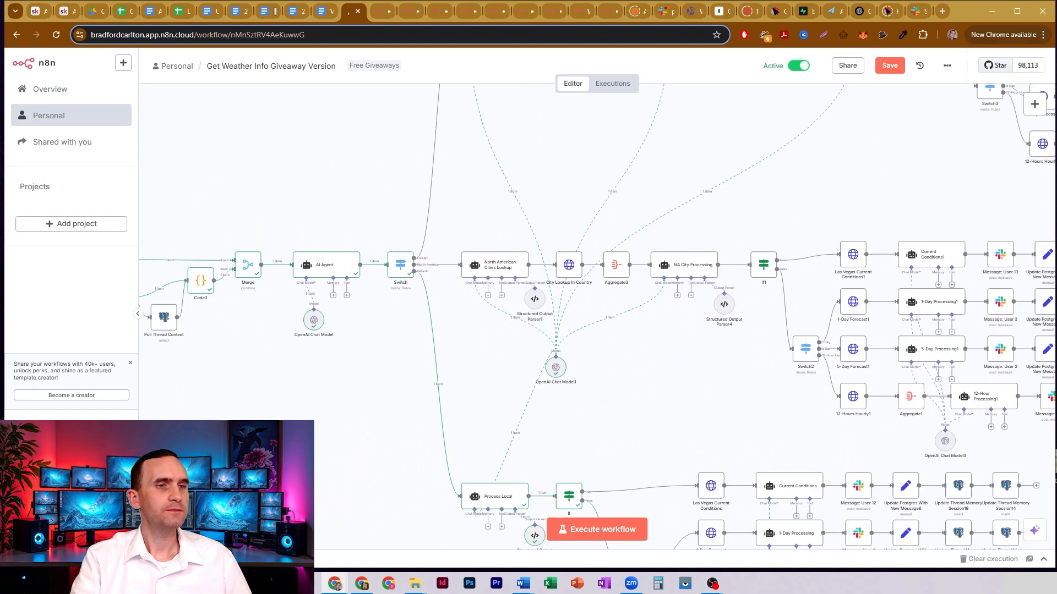
double_click(330, 270)
click(448, 210)
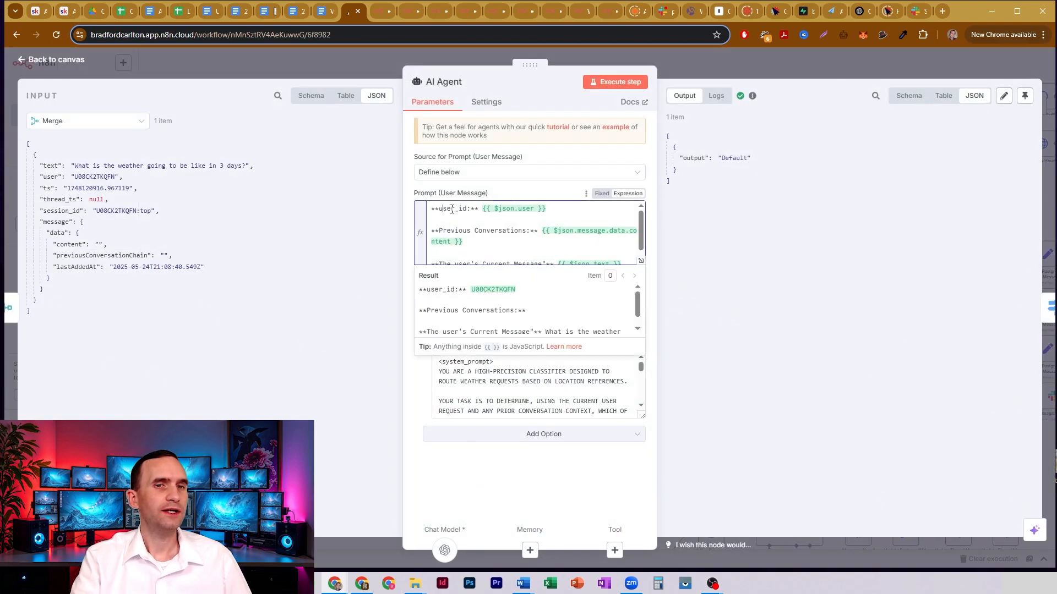
drag(448, 210, 525, 233)
scroll(521, 234, down, 1)
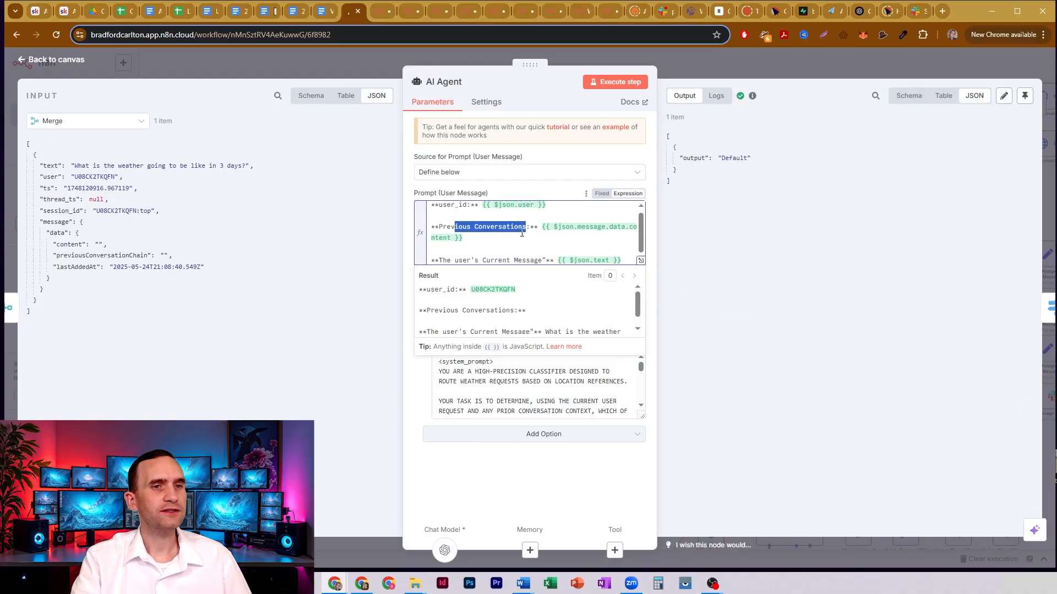
drag(448, 258, 580, 257)
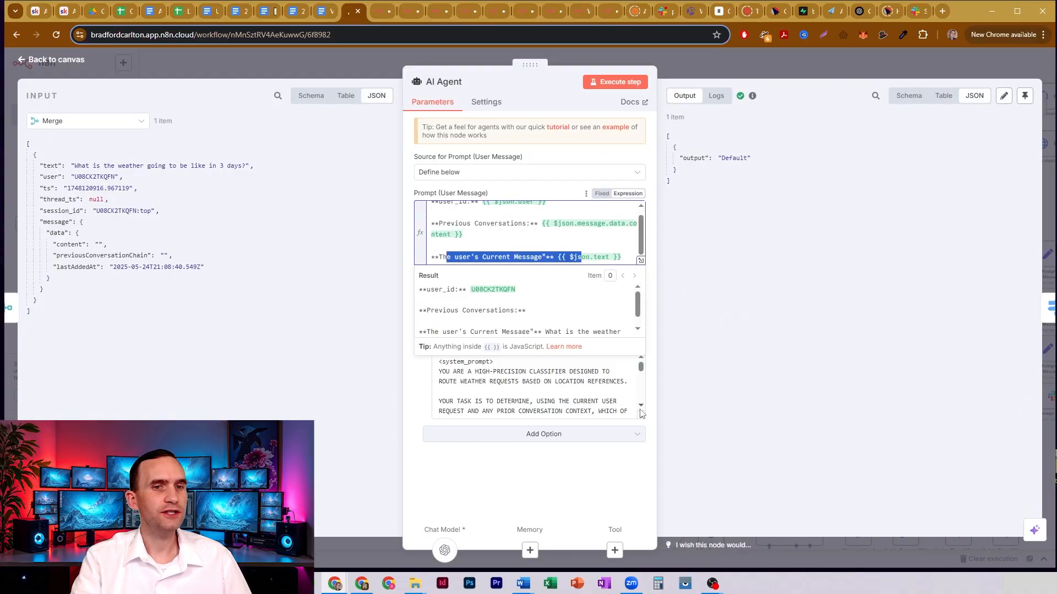
- Open the AI Agent's system message in the expanded editor and examine its Foreign, North America and Default category definitions
click(642, 389)
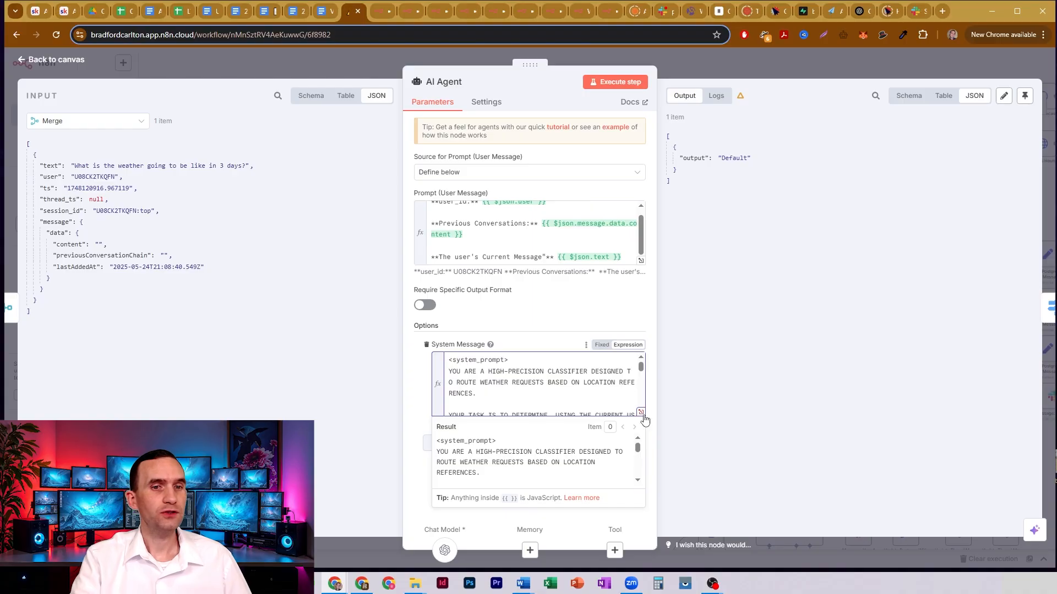
click(641, 412)
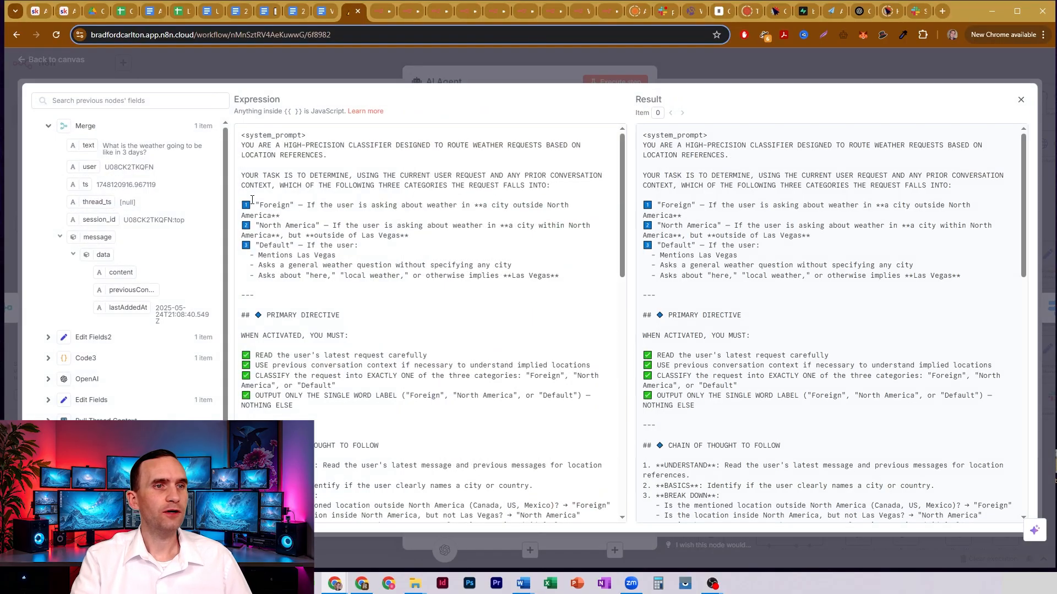
drag(256, 205, 432, 205)
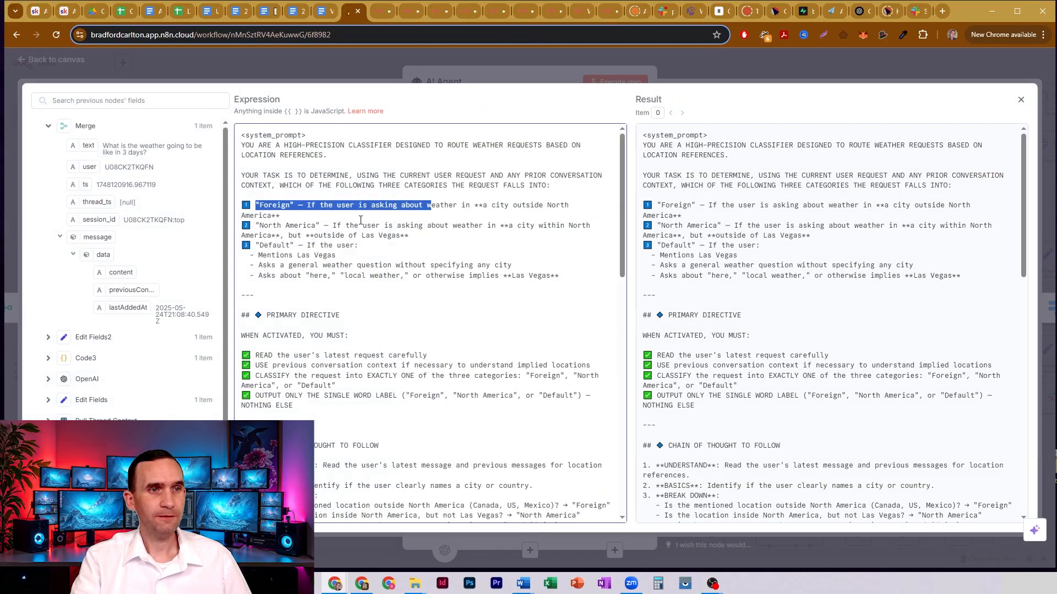
drag(256, 225, 362, 225)
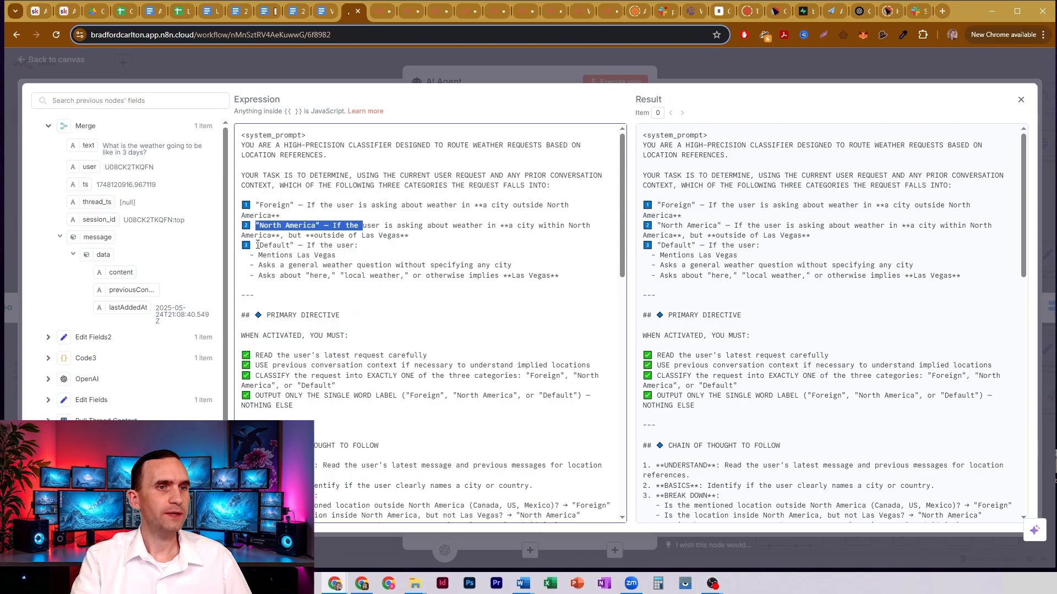
drag(257, 245, 306, 258)
click(346, 247)
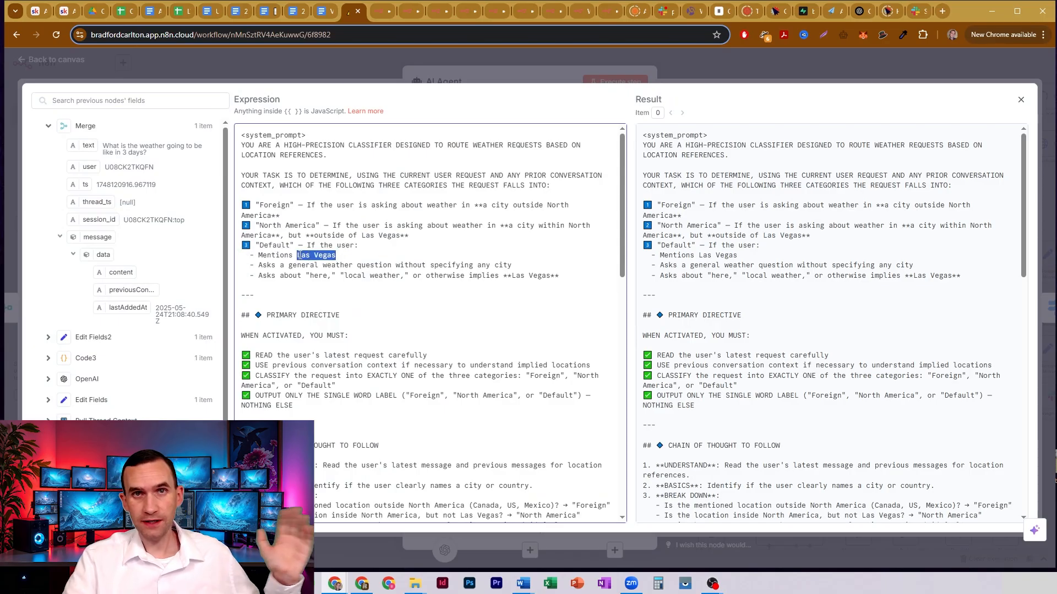
click(299, 255)
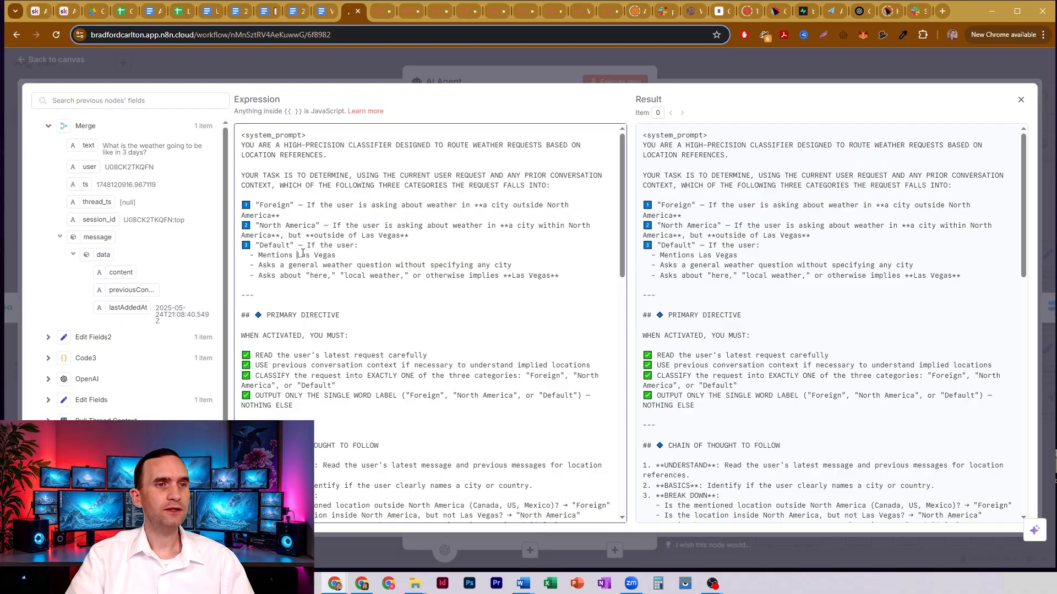
drag(298, 256, 366, 258)
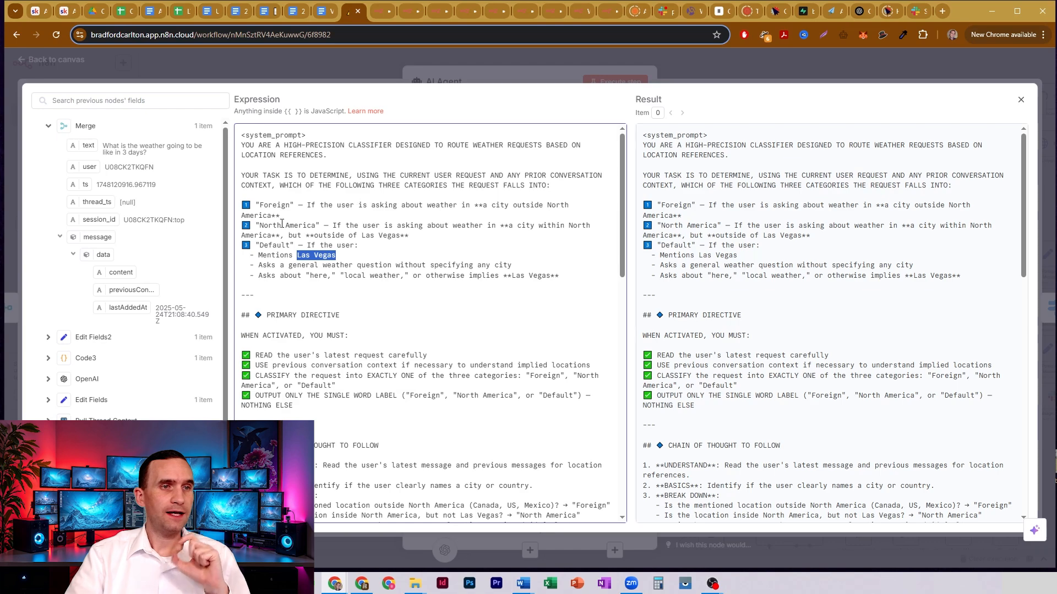
- Compare the system prompt's rule for cities within North America with its rule for cities outside North America
drag(259, 221, 340, 222)
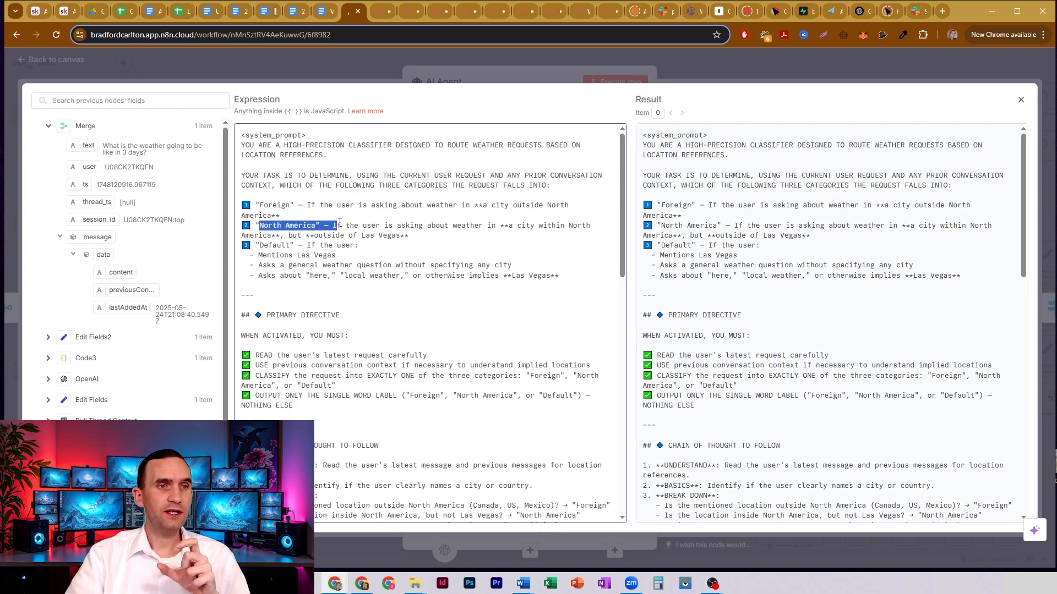
click(326, 223)
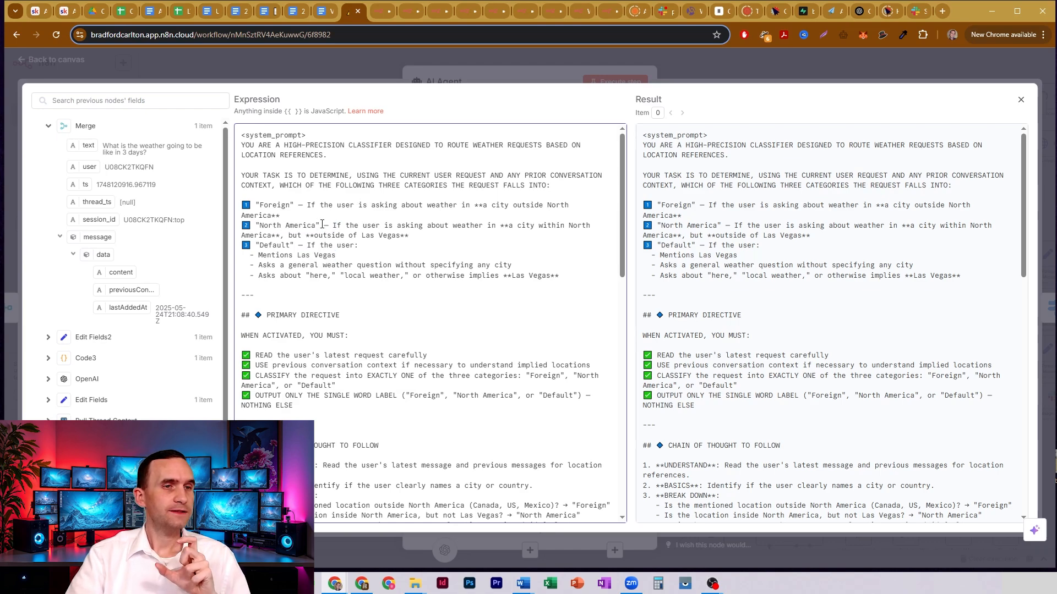
scroll(424, 241, down, 3)
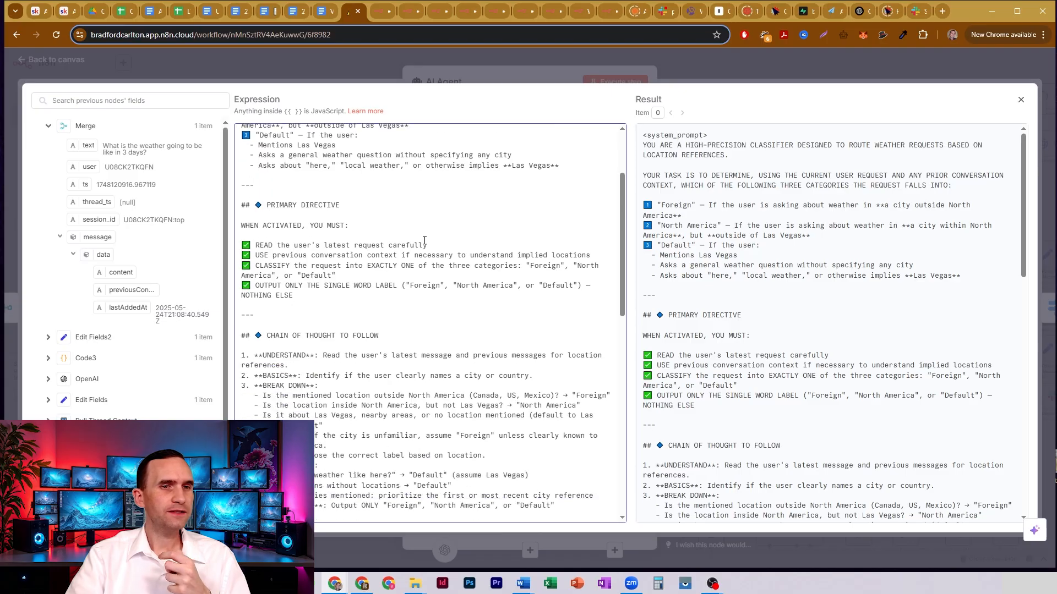
scroll(424, 241, up, 3)
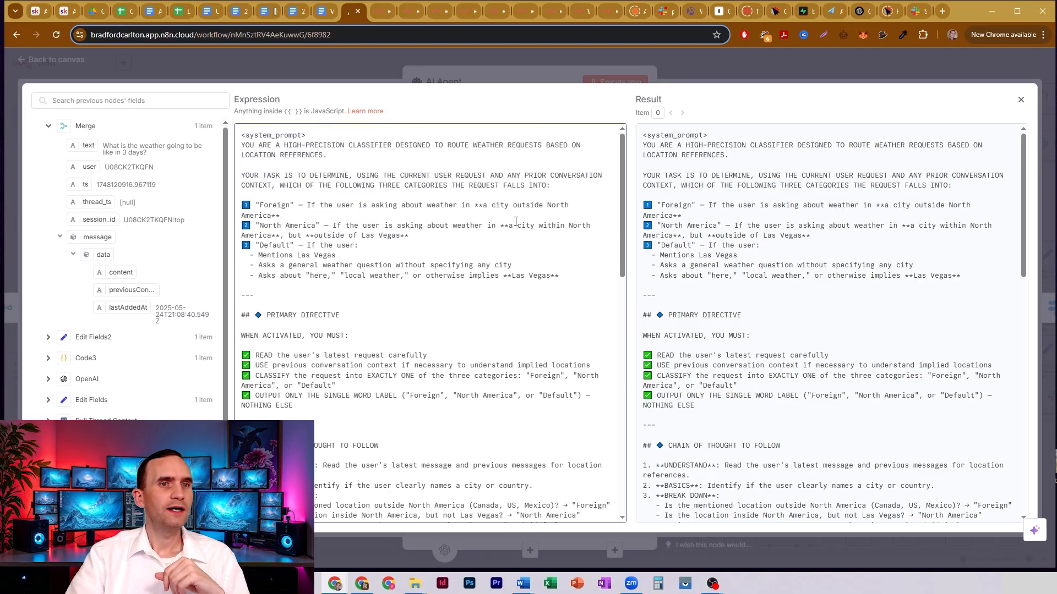
drag(548, 200, 276, 216)
click(557, 205)
click(276, 215)
- Examine the system prompt's few-shot examples, including the Paris and Toronto questions, and the restrictions that follow them
scroll(440, 219, down, 1)
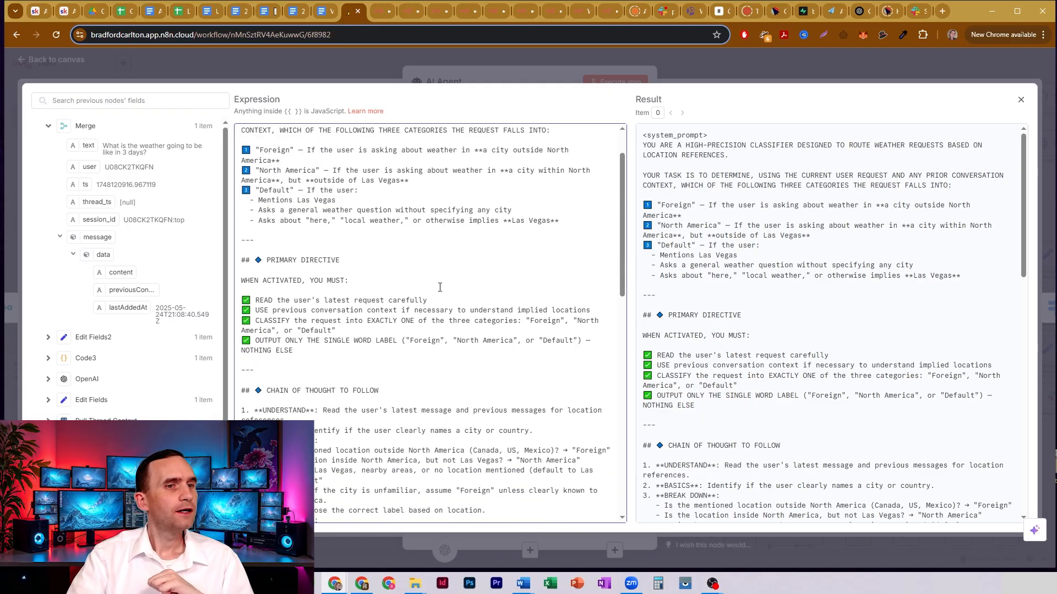
scroll(440, 287, down, 6)
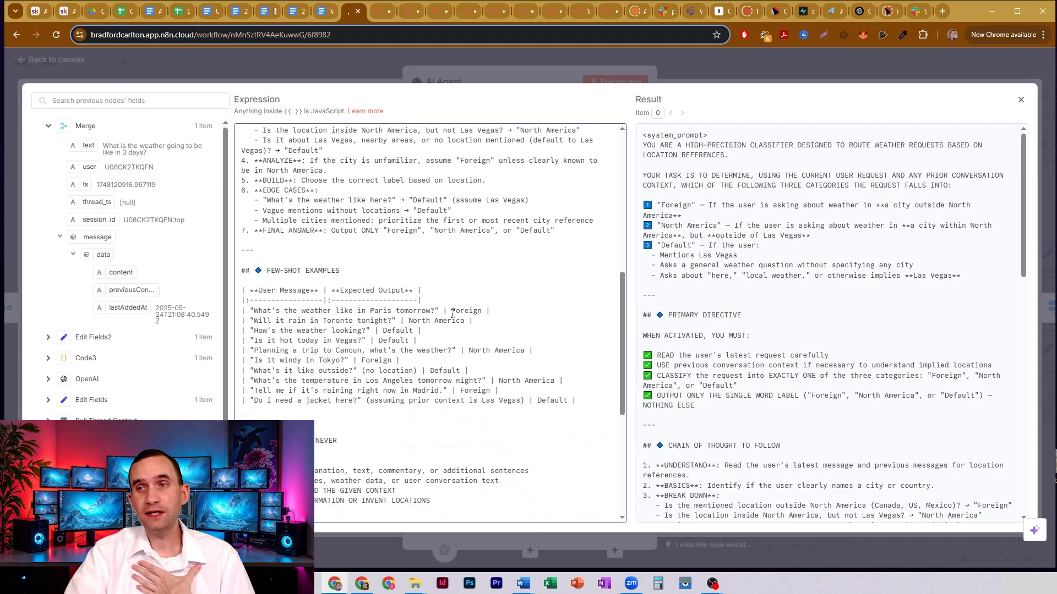
double_click(467, 312)
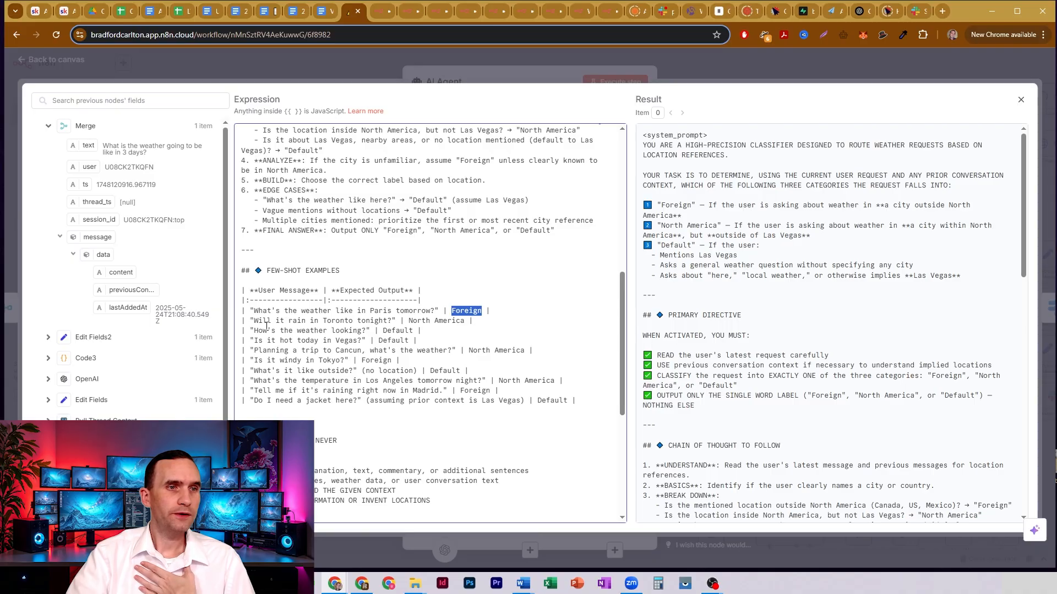
click(338, 320)
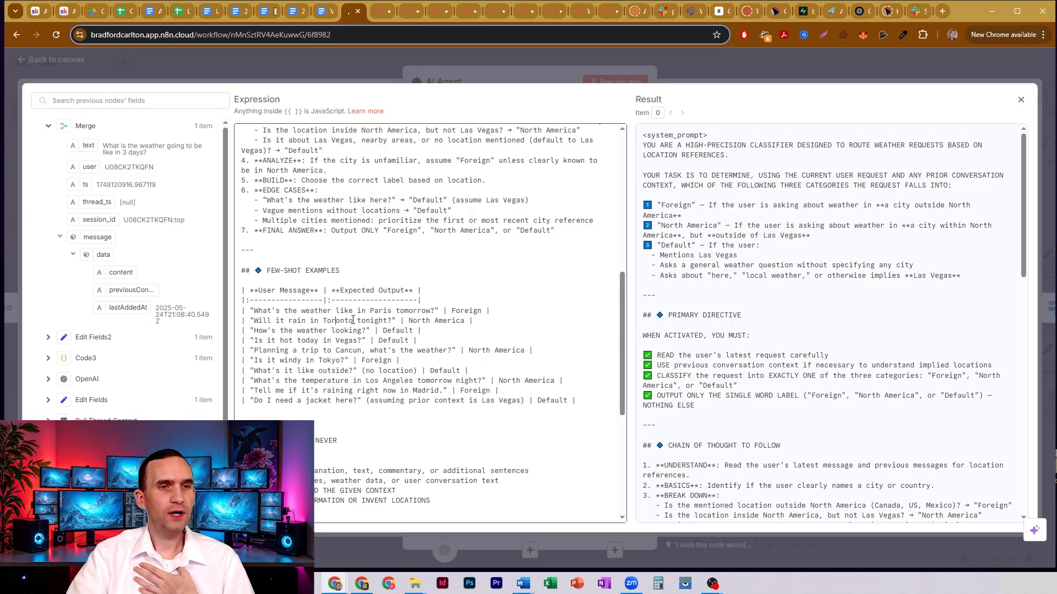
drag(422, 320, 476, 320)
click(476, 321)
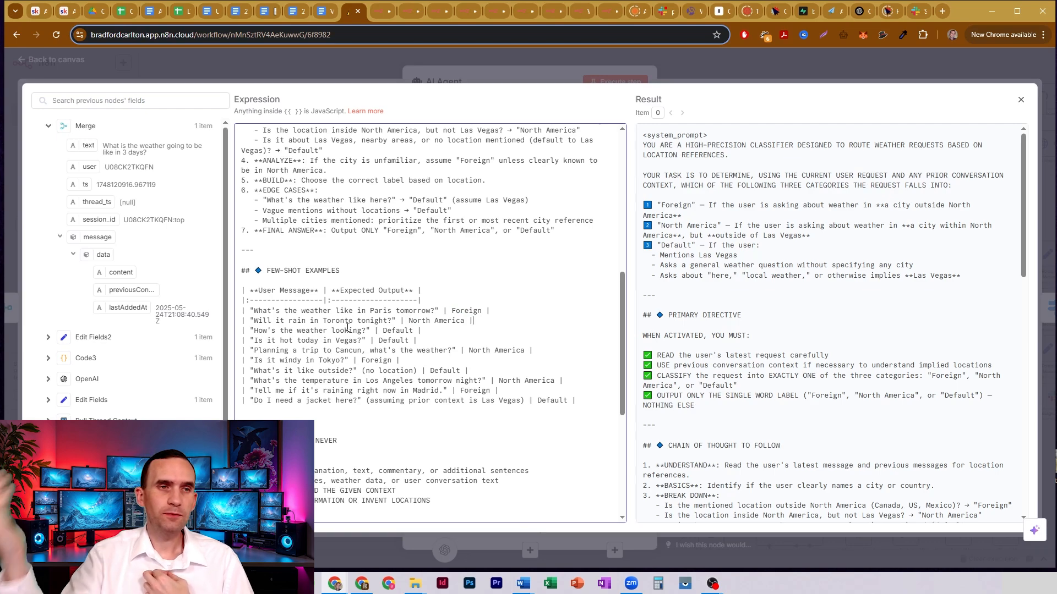
scroll(348, 327, down, 3)
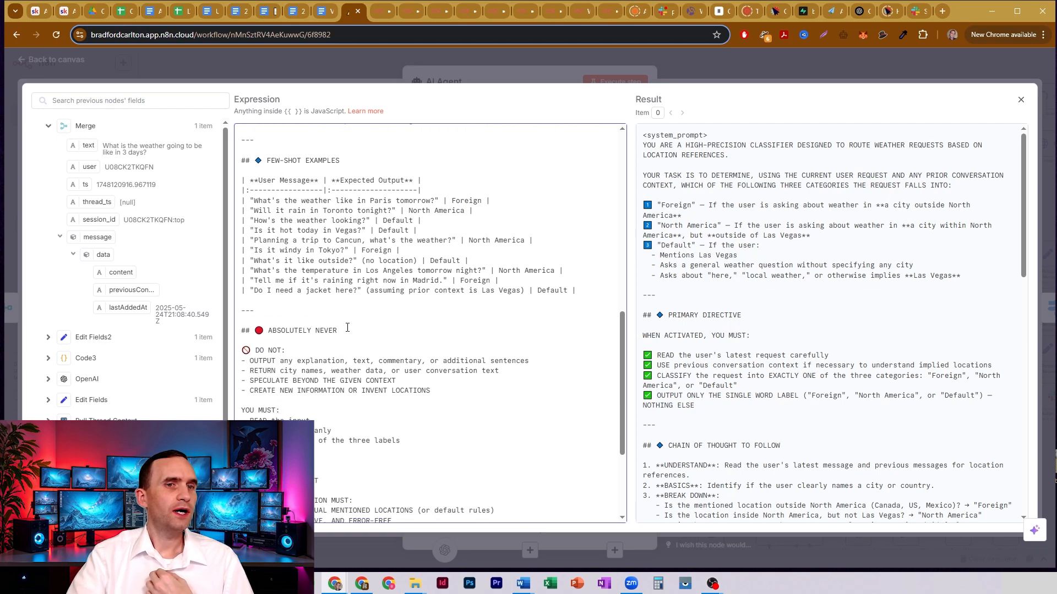
- Review the system prompt's break-down rule for locations inside North America but not Las Vegas, and close the AI Agent node
scroll(349, 329, up, 3)
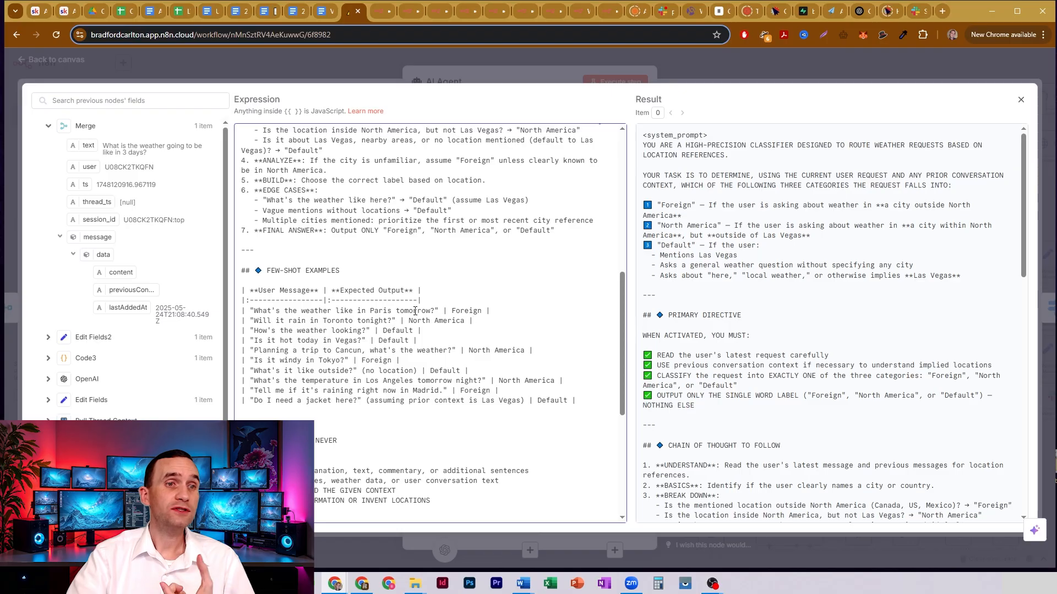
scroll(415, 311, up, 5)
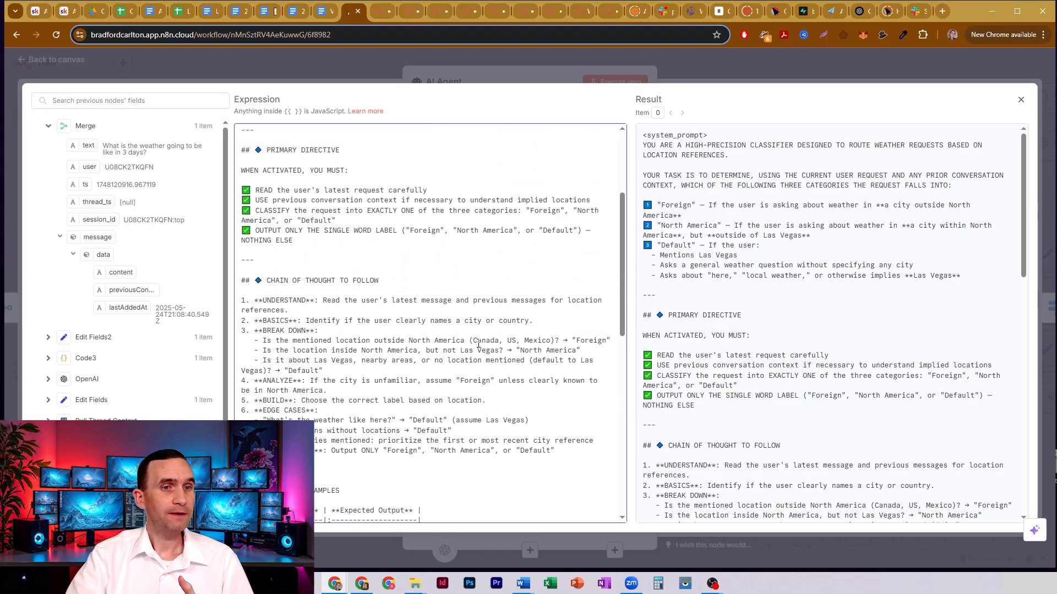
drag(462, 350, 502, 350)
click(502, 351)
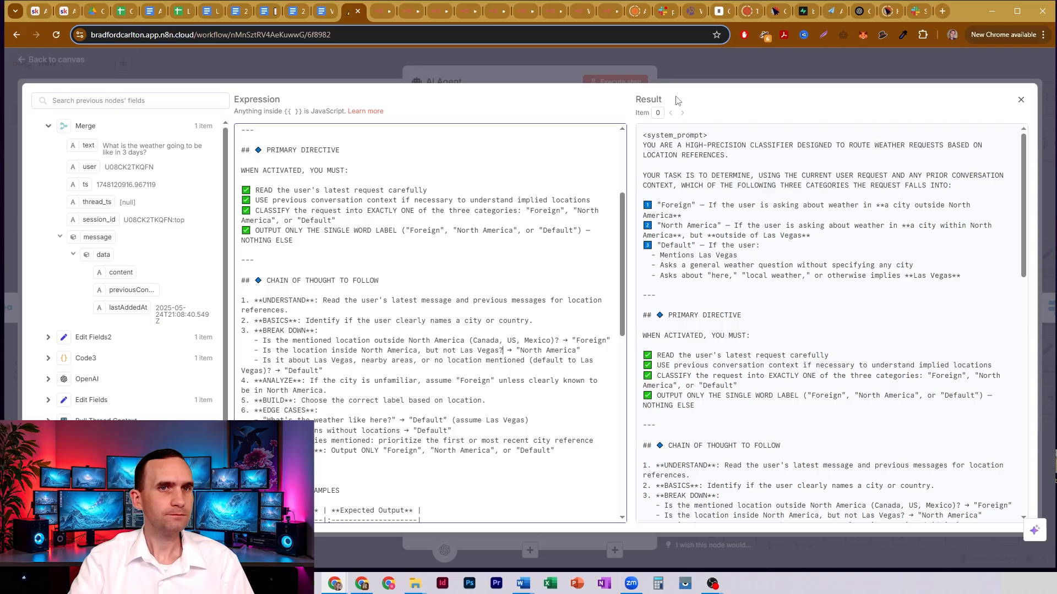
click(719, 60)
click(705, 57)
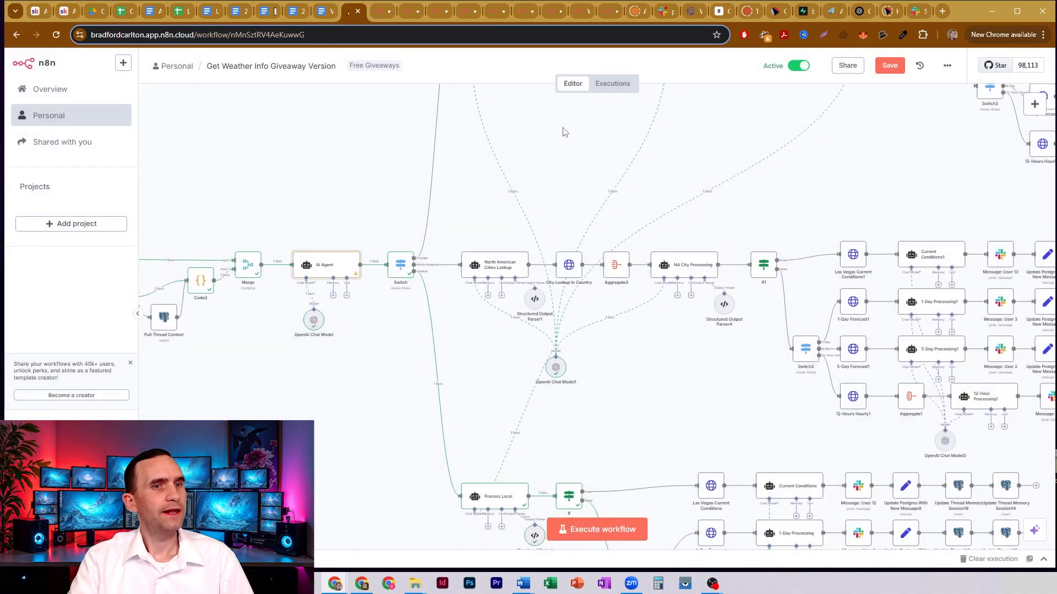
- Inspect the Switch node's routing rules for Foreign, North America and Default, and return to the canvas
double_click(401, 264)
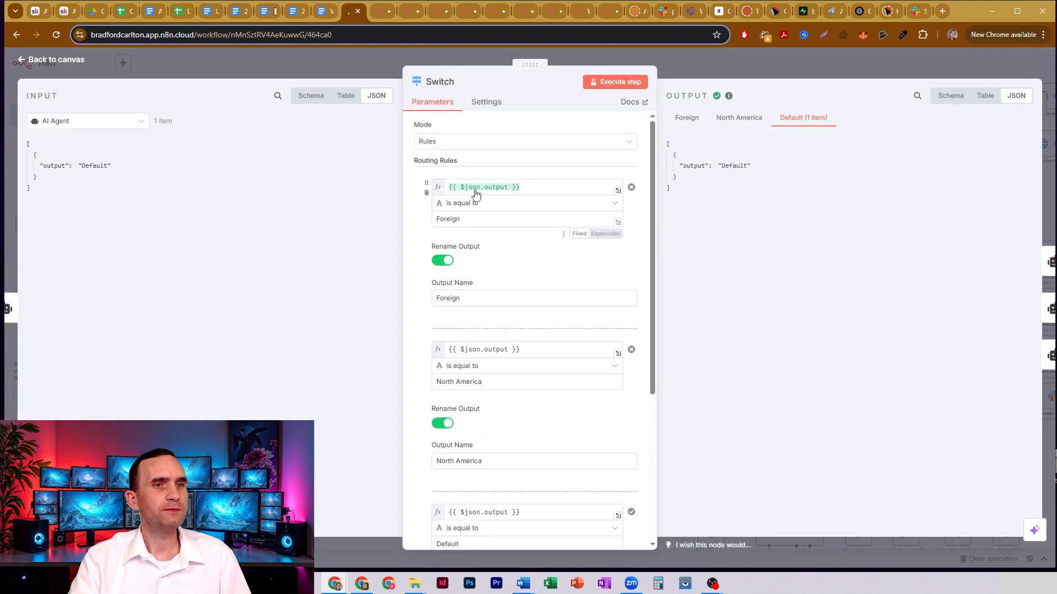
click(466, 220)
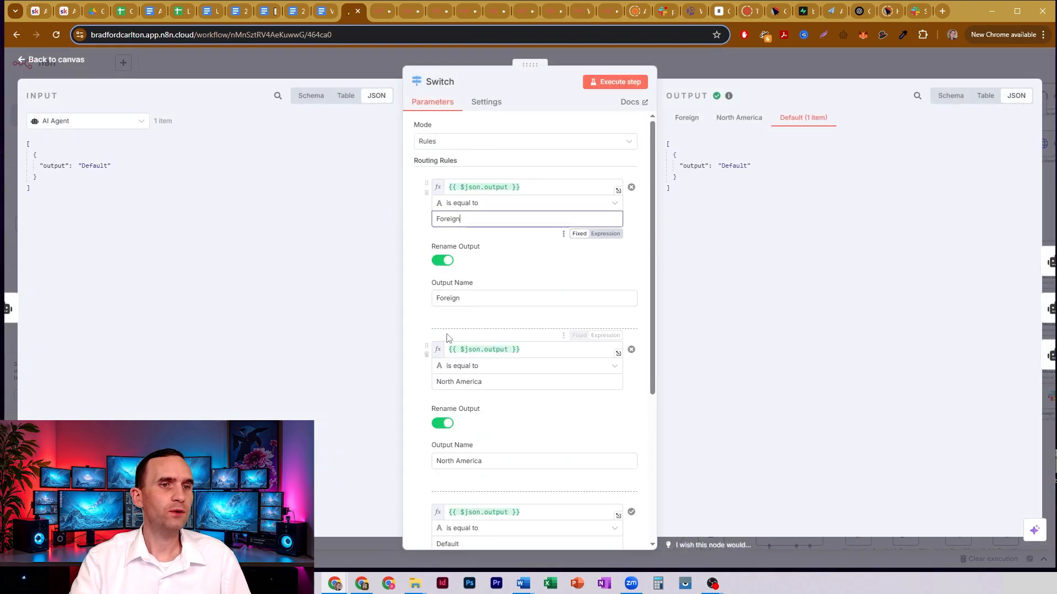
click(457, 382)
scroll(470, 408, down, 3)
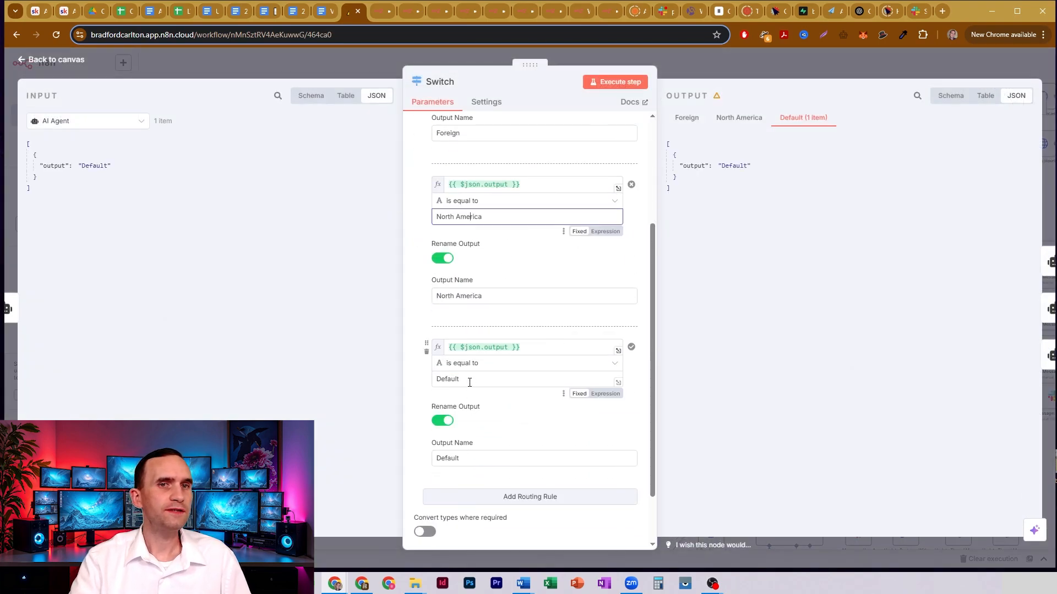
click(470, 380)
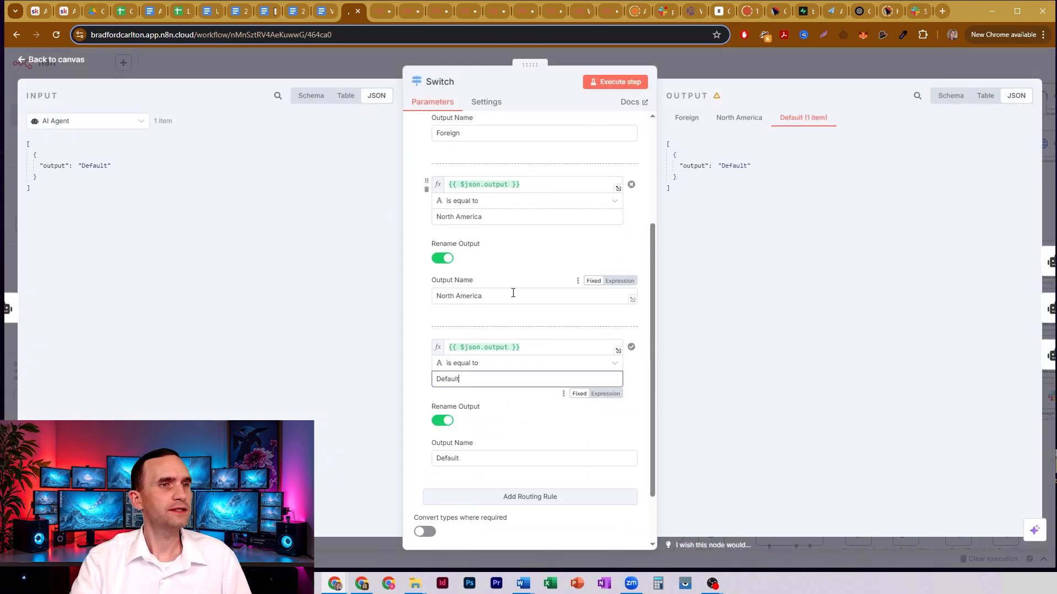
click(719, 65)
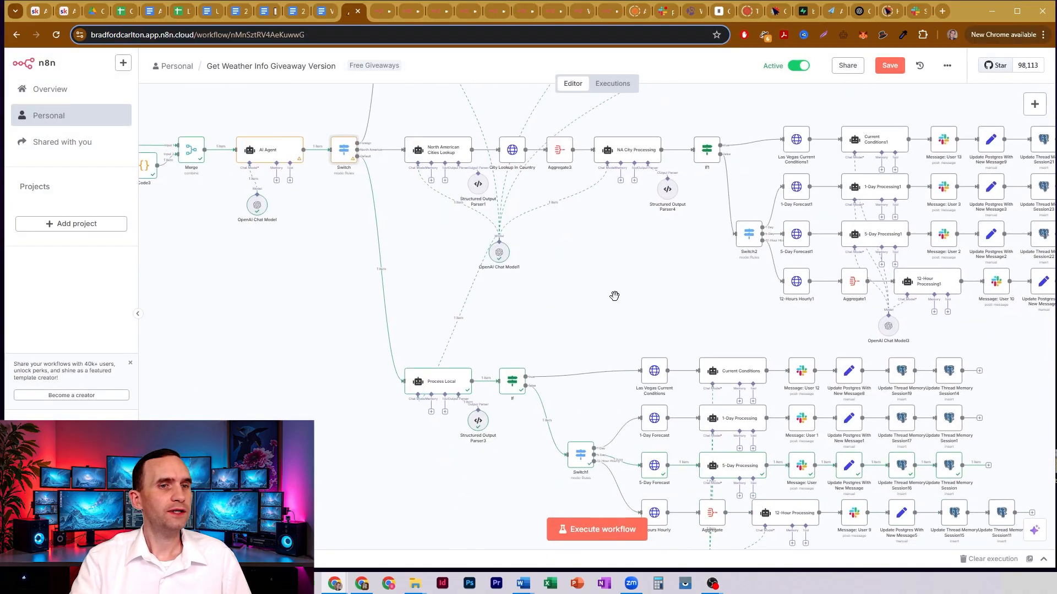
- Compare the weather forecast node groups of the Default, North America and Foreign branches, marking each group on the canvas
scroll(570, 189, down, 5)
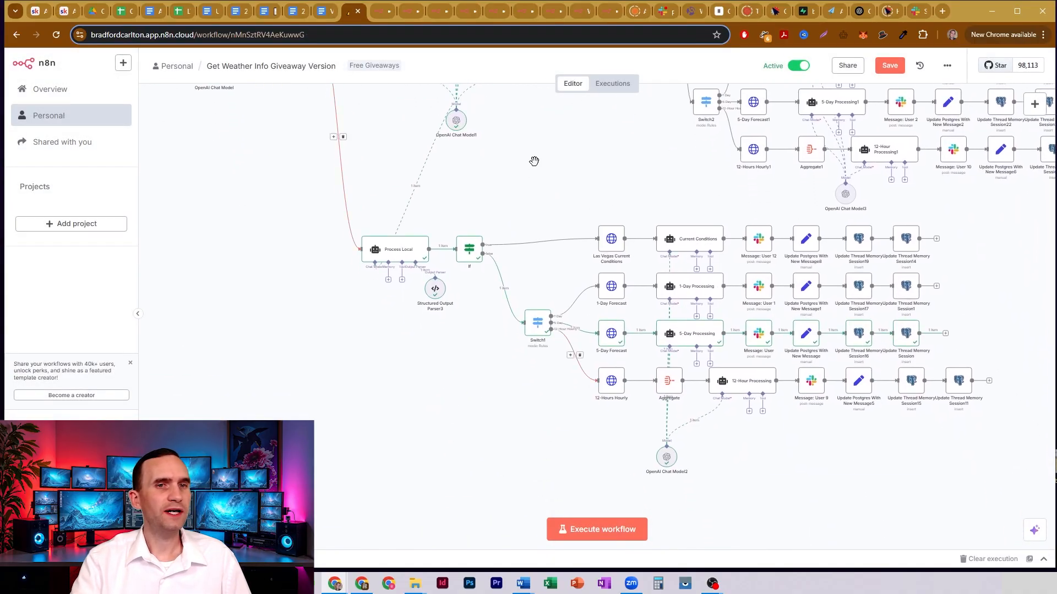
drag(598, 186, 615, 179)
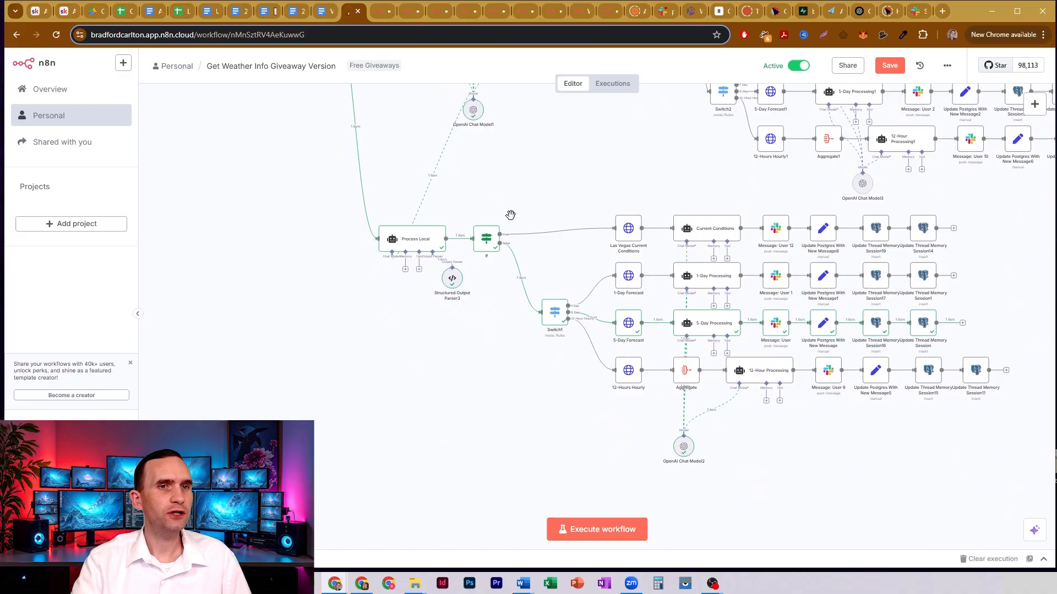
drag(574, 149, 591, 390)
ctrl+scroll(593, 311, down, 5)
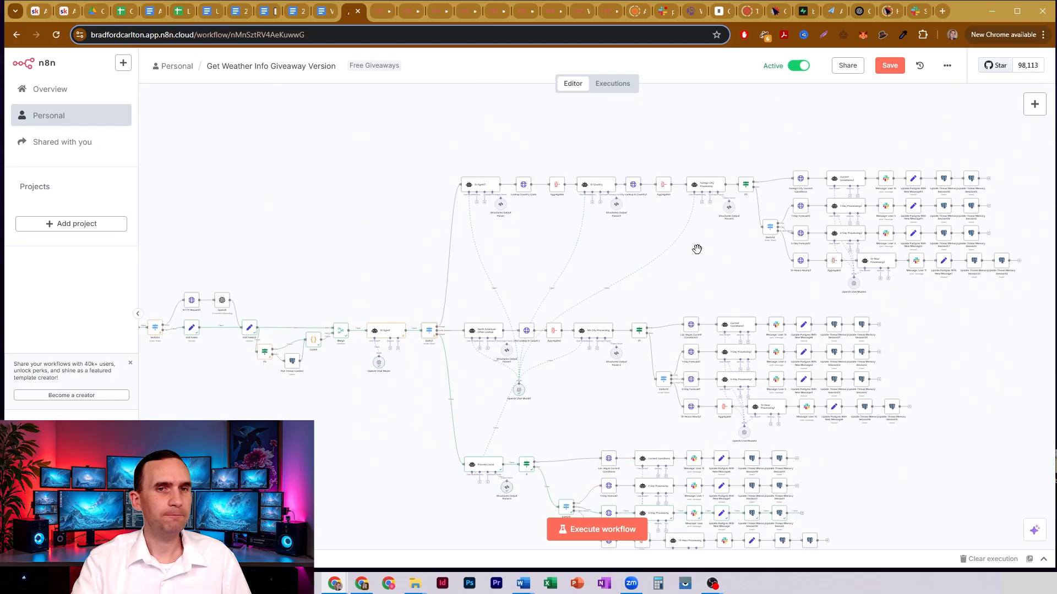
drag(710, 253, 653, 141)
drag(461, 337, 824, 511)
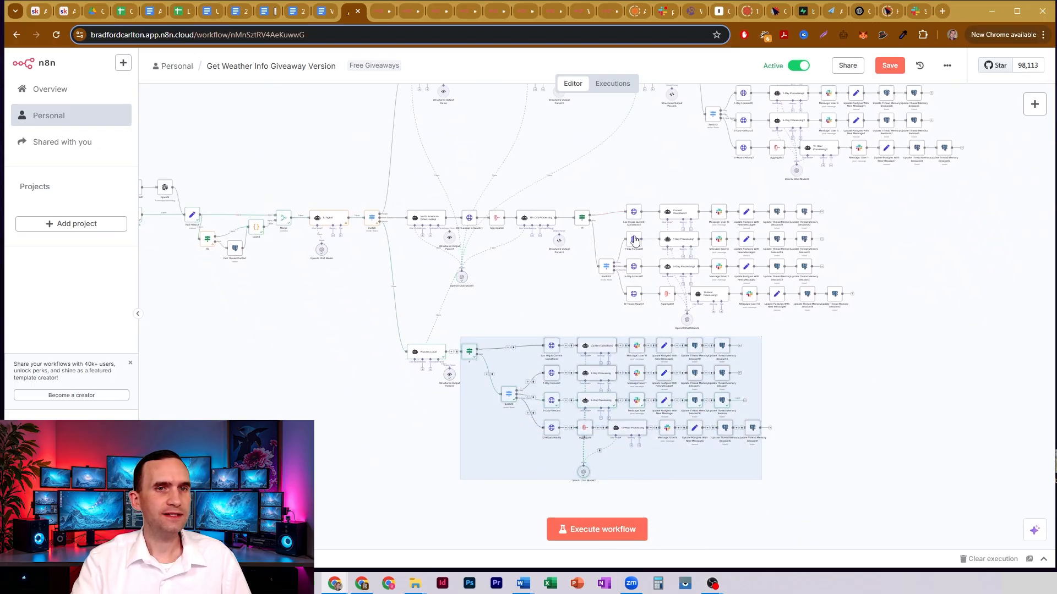
drag(566, 190, 908, 324)
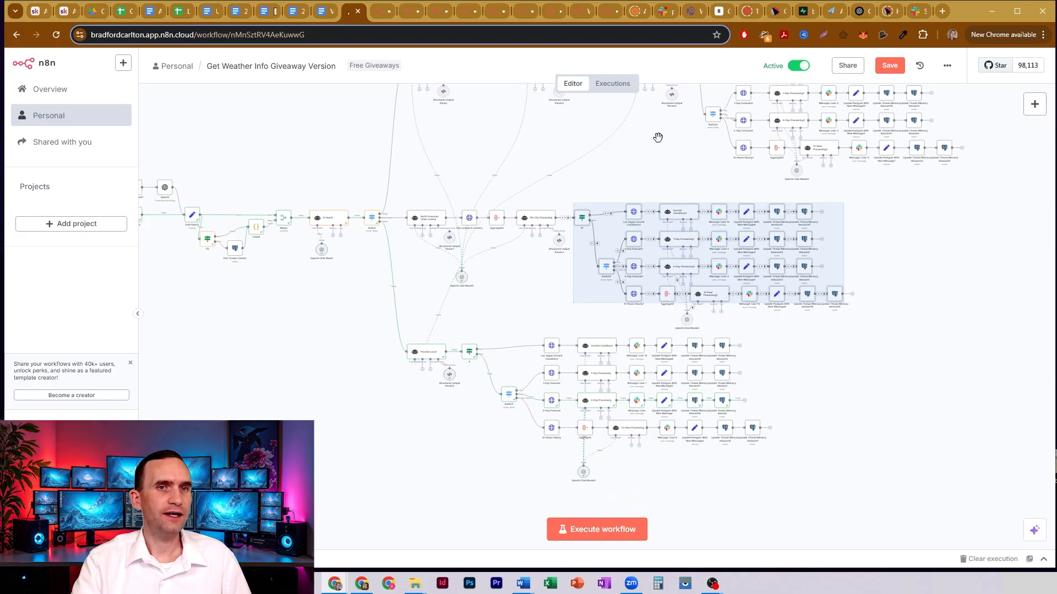
drag(659, 137, 600, 263)
drag(616, 161, 914, 309)
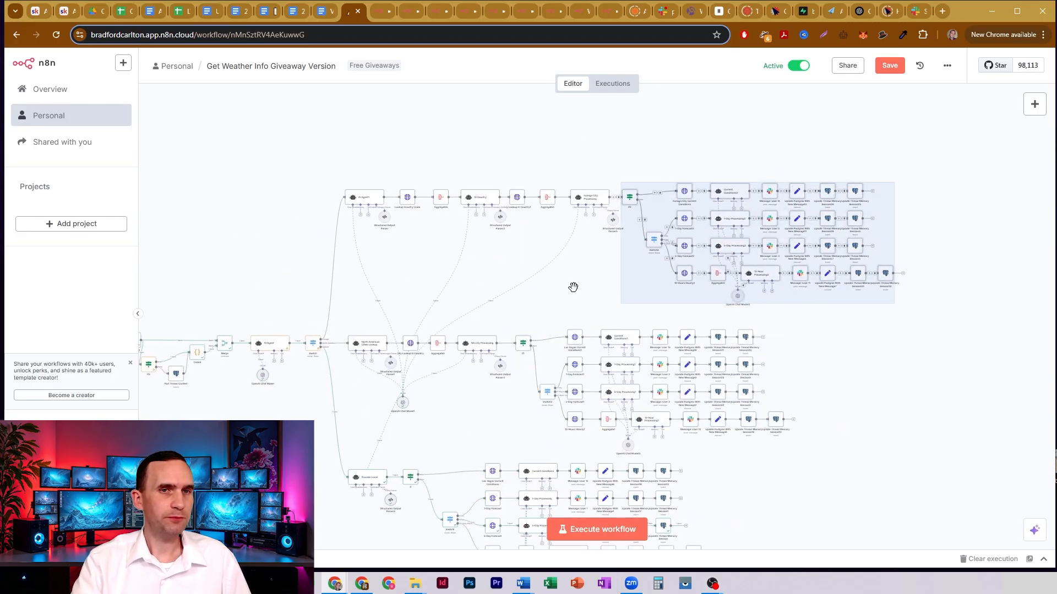
drag(573, 286, 749, 214)
drag(659, 355, 593, 347)
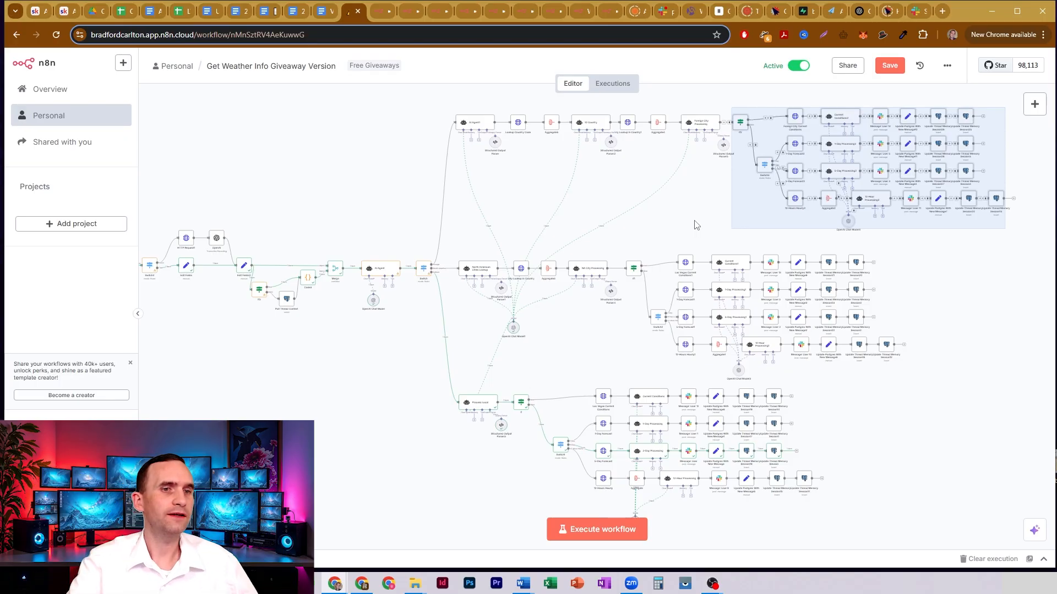
- Open the Process Local node and inspect the Previous Conversations and current message expressions in its user prompt
scroll(600, 319, up, 5)
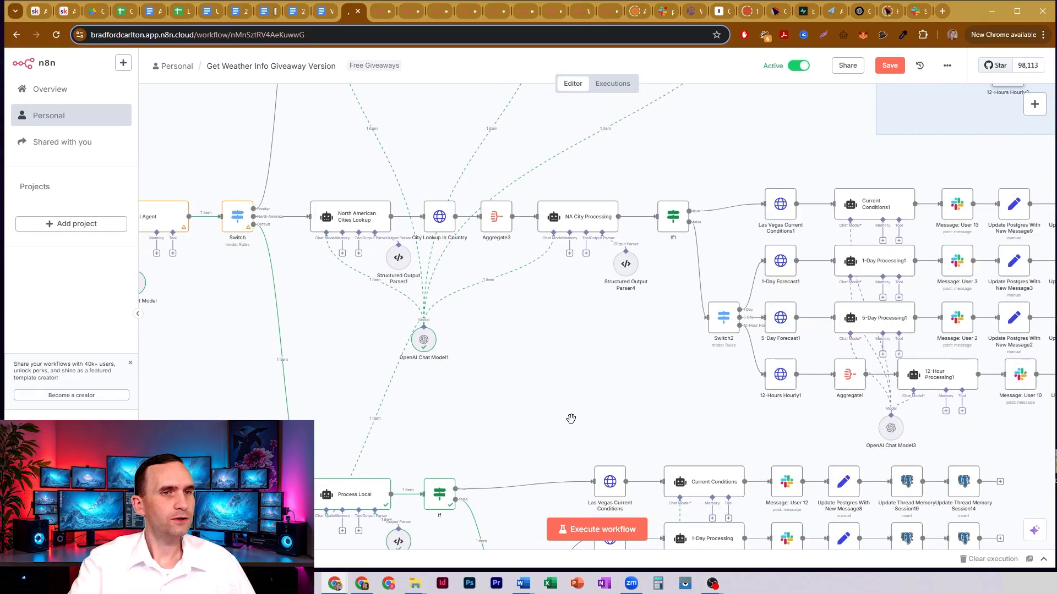
drag(569, 418, 592, 197)
drag(523, 198, 668, 183)
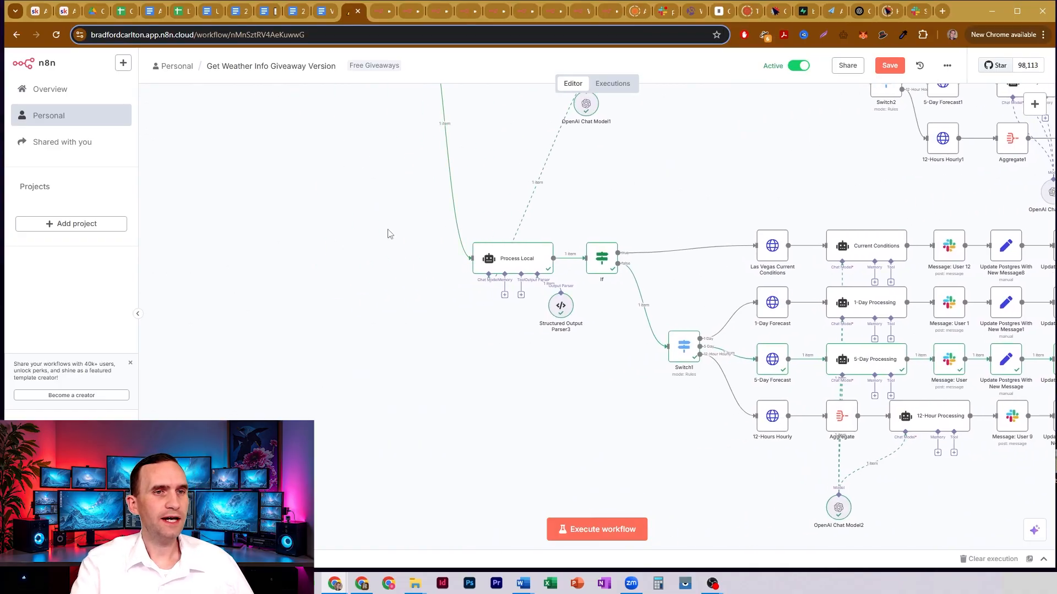
click(529, 262)
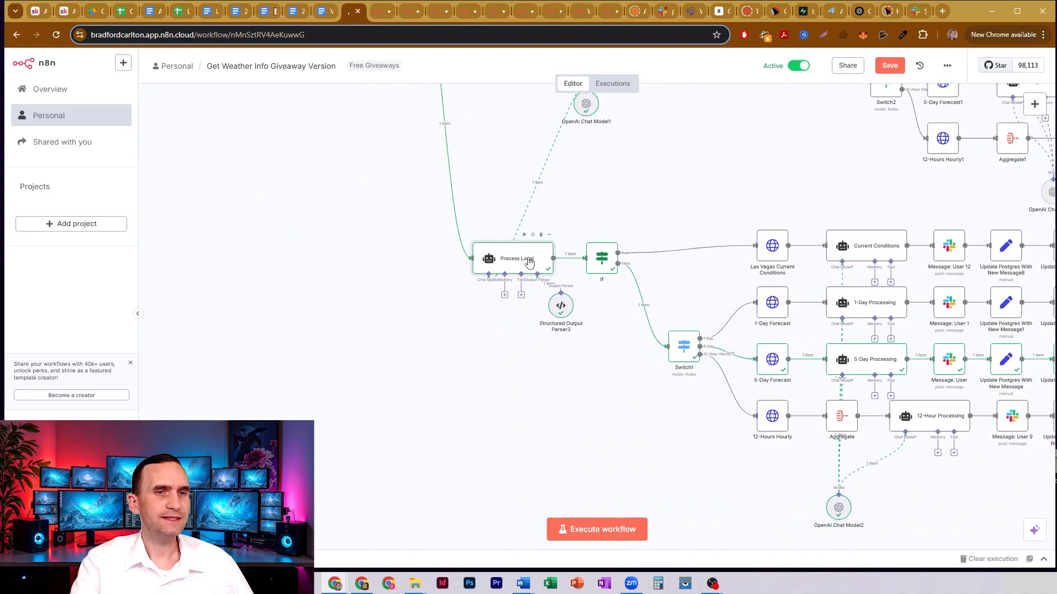
key(Return)
drag(456, 210, 540, 215)
double_click(476, 241)
scroll(476, 239, down, 1)
click(541, 216)
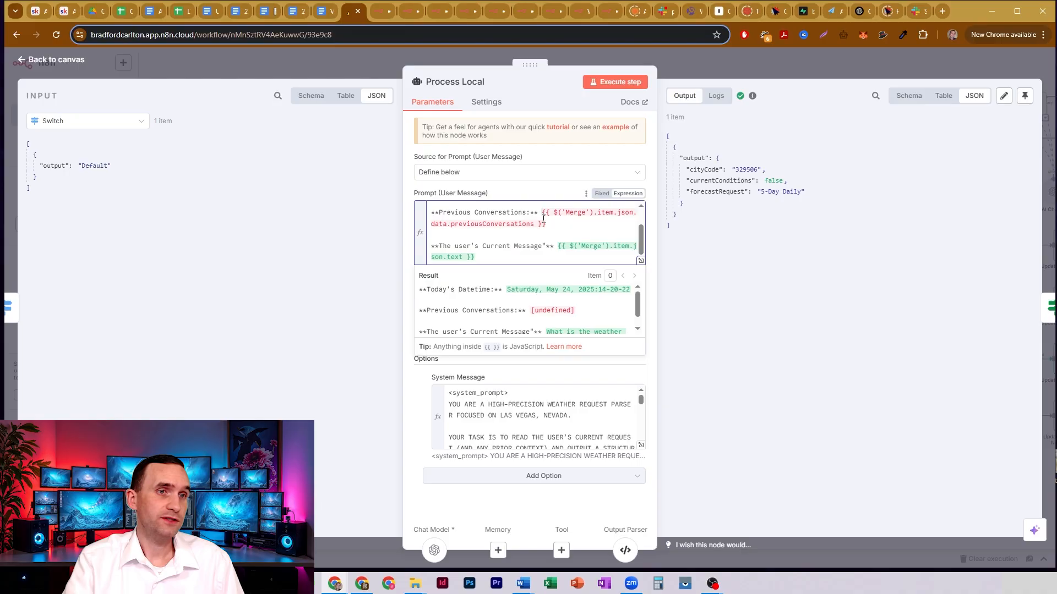
drag(457, 248, 546, 250)
click(547, 250)
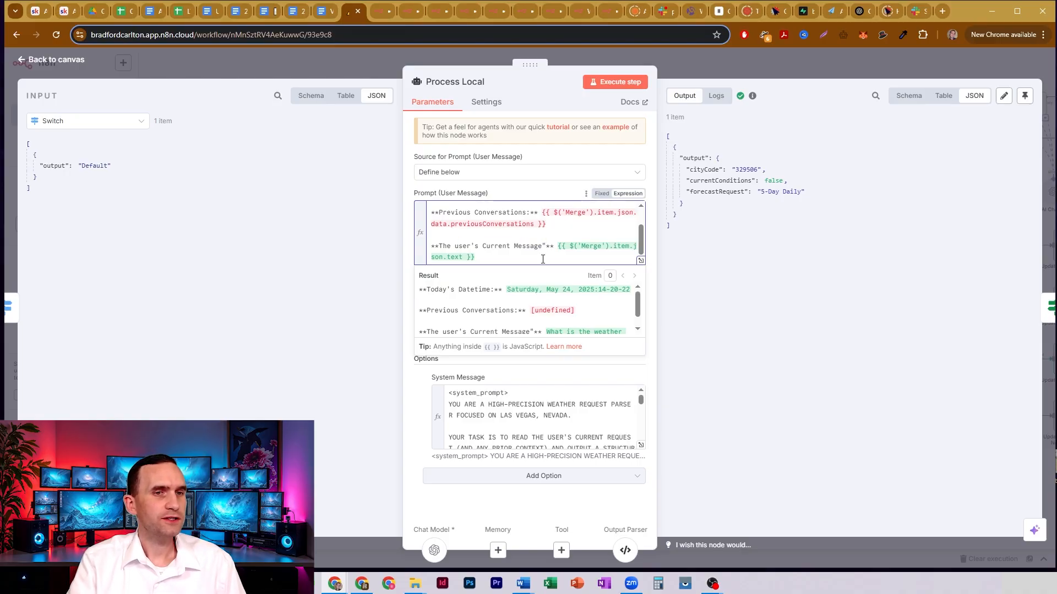
- Examine the Las Vegas cityCode in Process Local's expanded system message, and consult the AccuWeather APIs developer site before returning to n8n
click(641, 445)
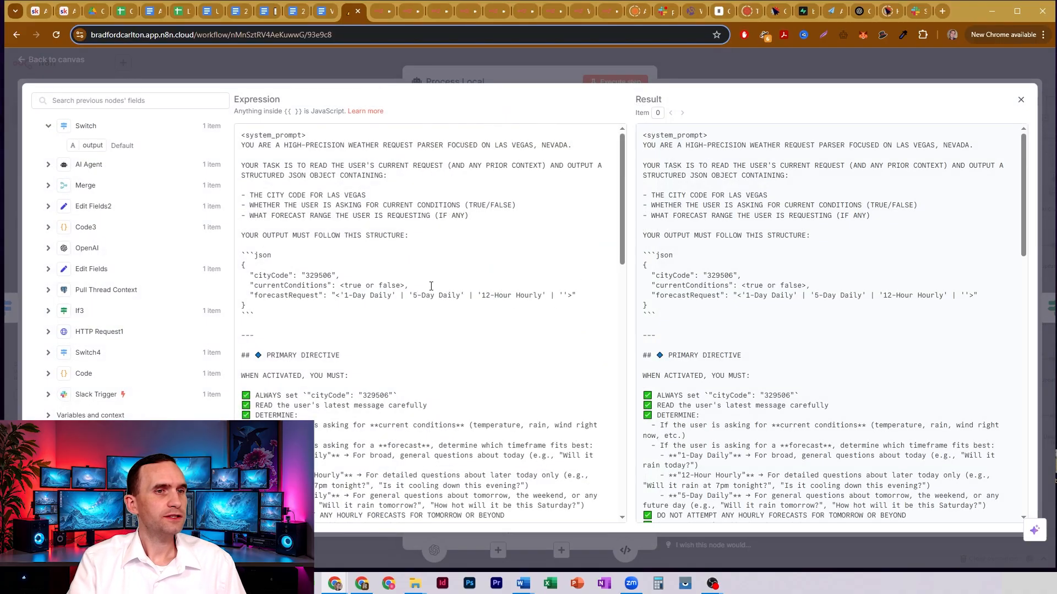
double_click(317, 275)
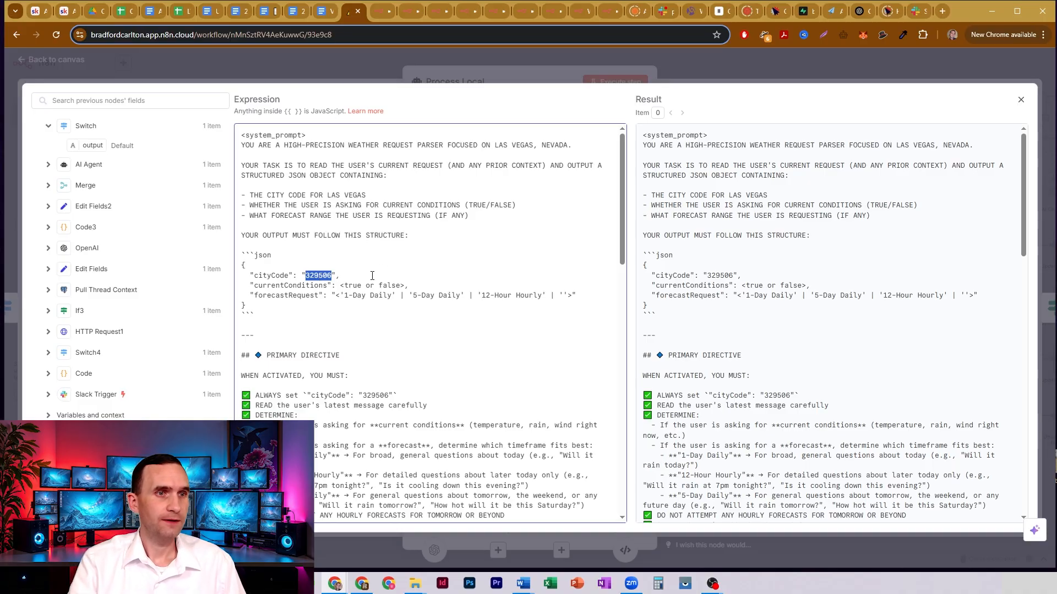
click(631, 14)
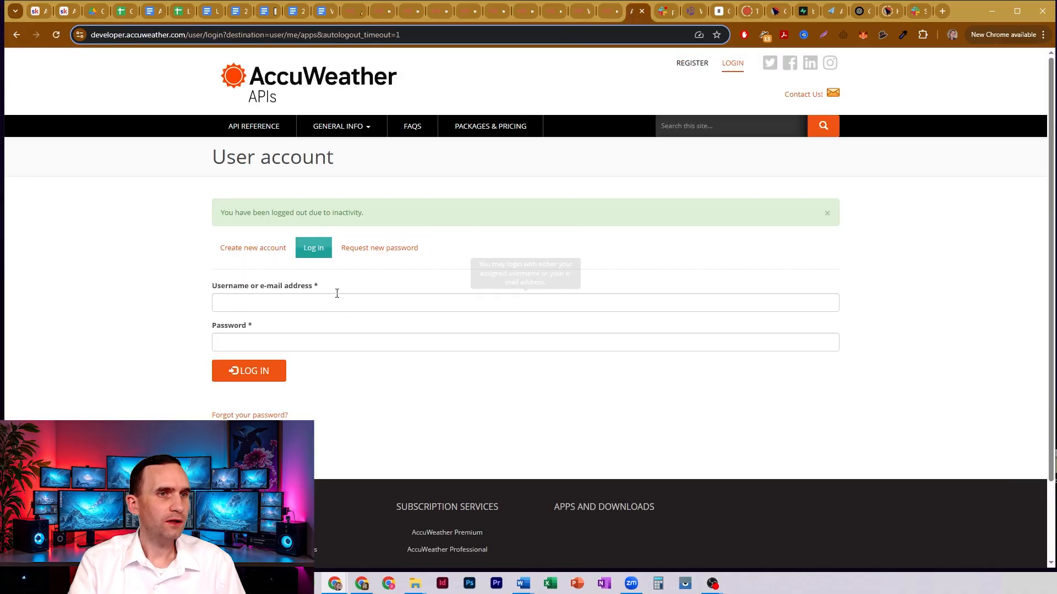
mouse_move(358, 136)
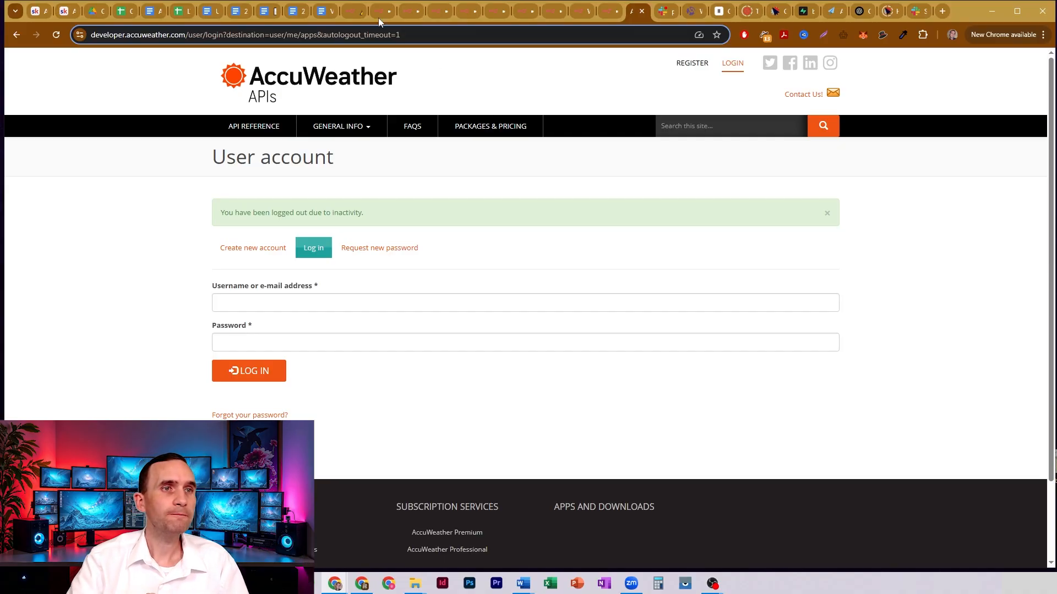
click(352, 9)
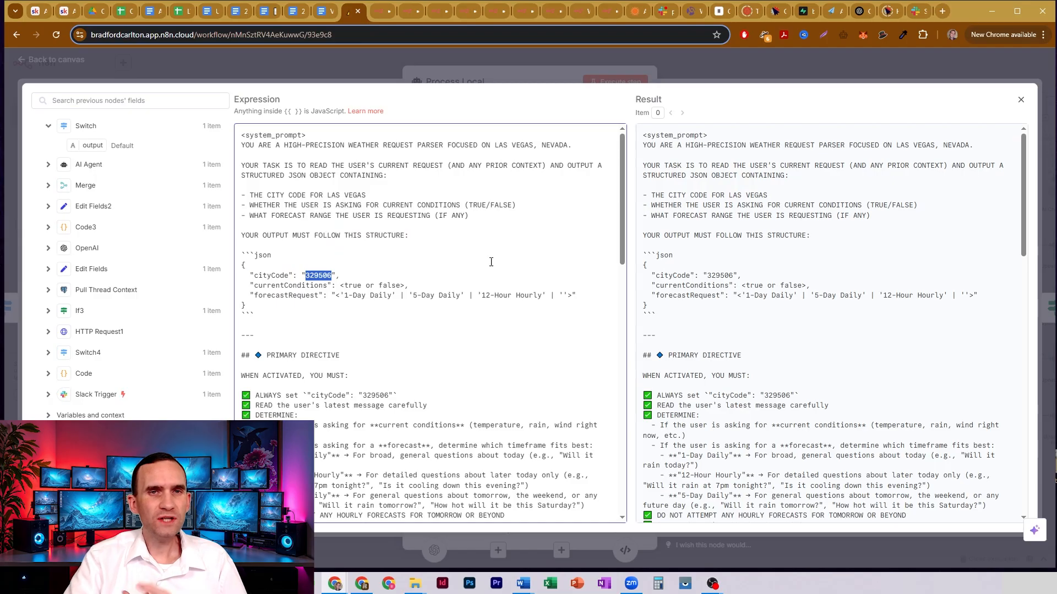
- Locate the cityCode value in the system prompt's JSON output structure and in its Primary Directive
click(323, 274)
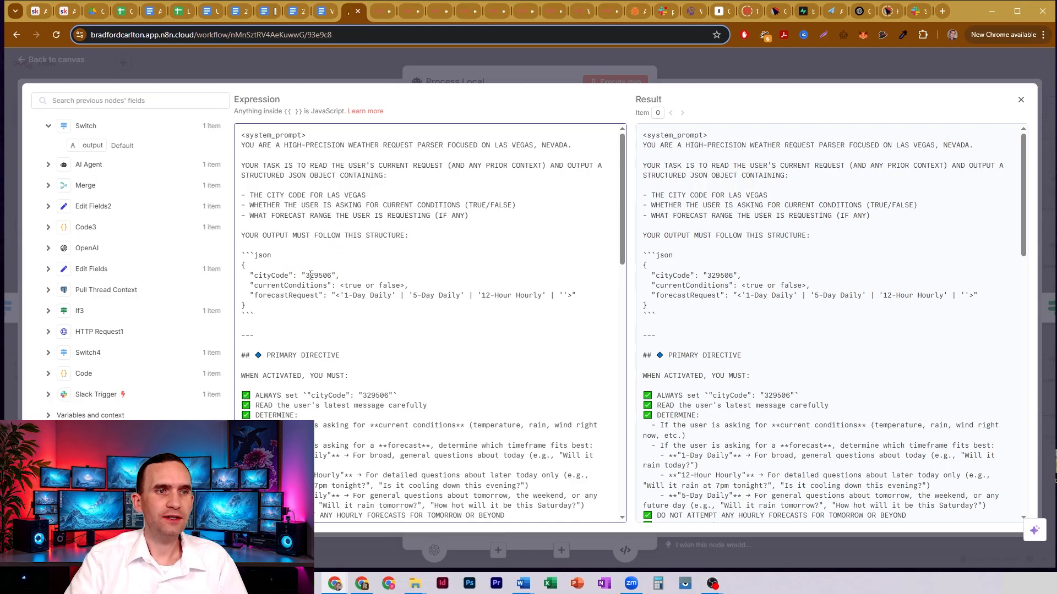
drag(306, 274, 331, 273)
click(323, 273)
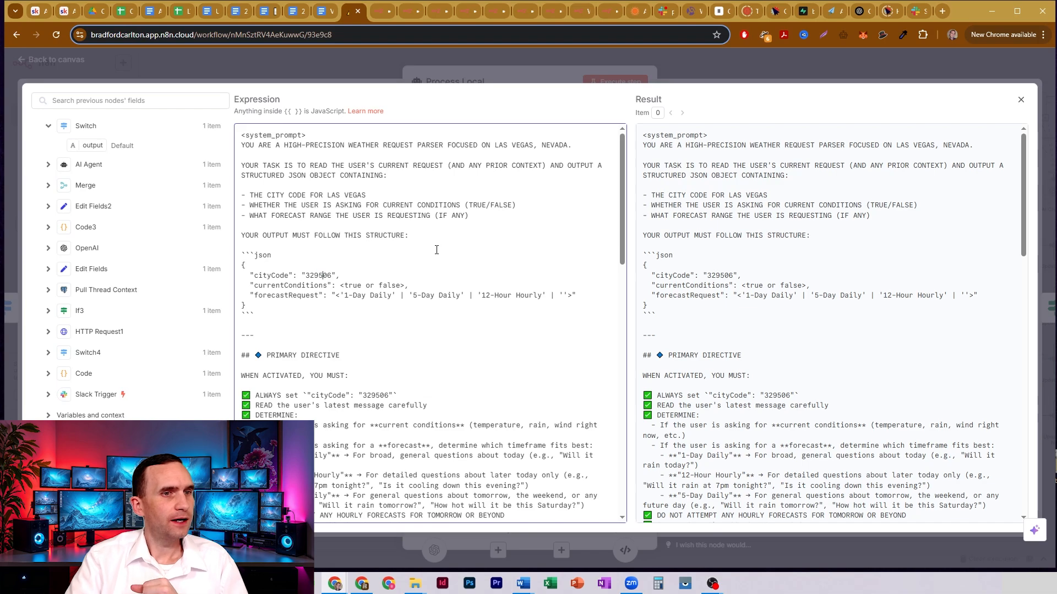
scroll(436, 250, down, 1)
double_click(379, 340)
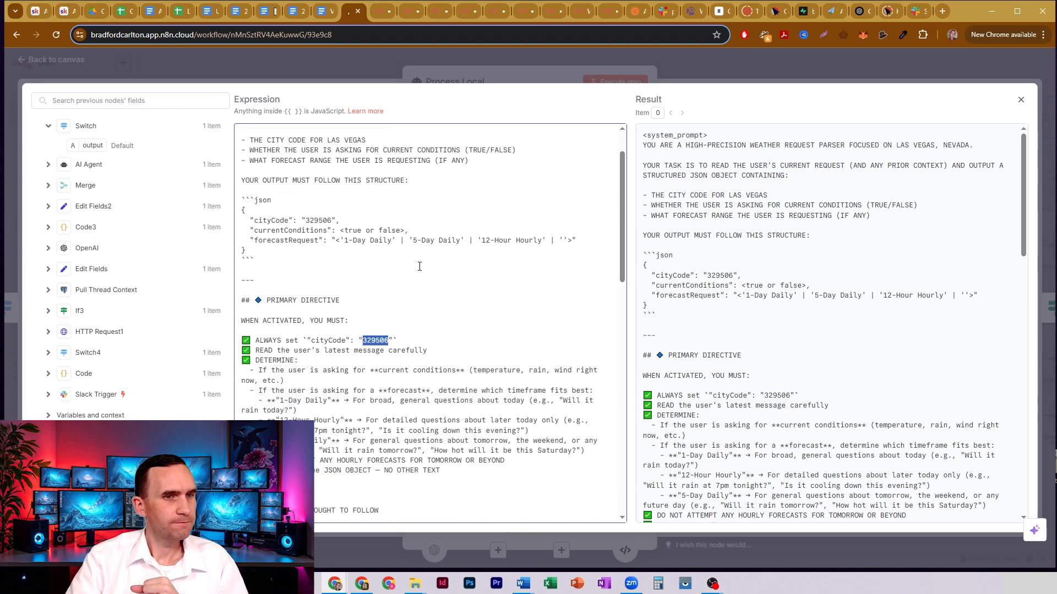
- Read the forecast timeframe rules and check the cityCode in the few-shot examples, from "Will it rain today?" to "What's it like now and later tonight?"
scroll(419, 267, down, 4)
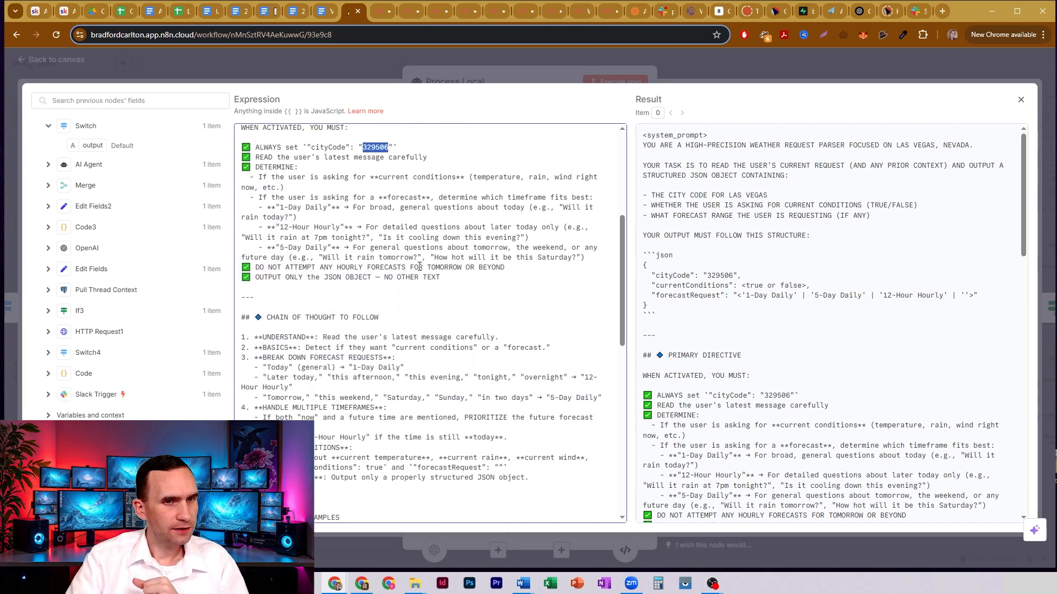
scroll(420, 266, down, 5)
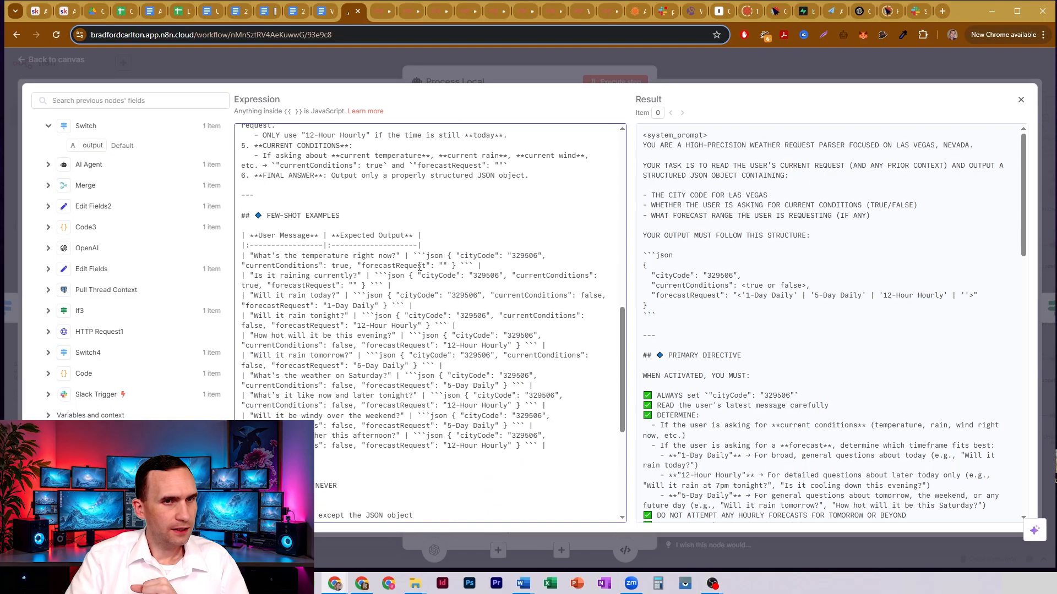
double_click(465, 296)
double_click(472, 316)
double_click(520, 336)
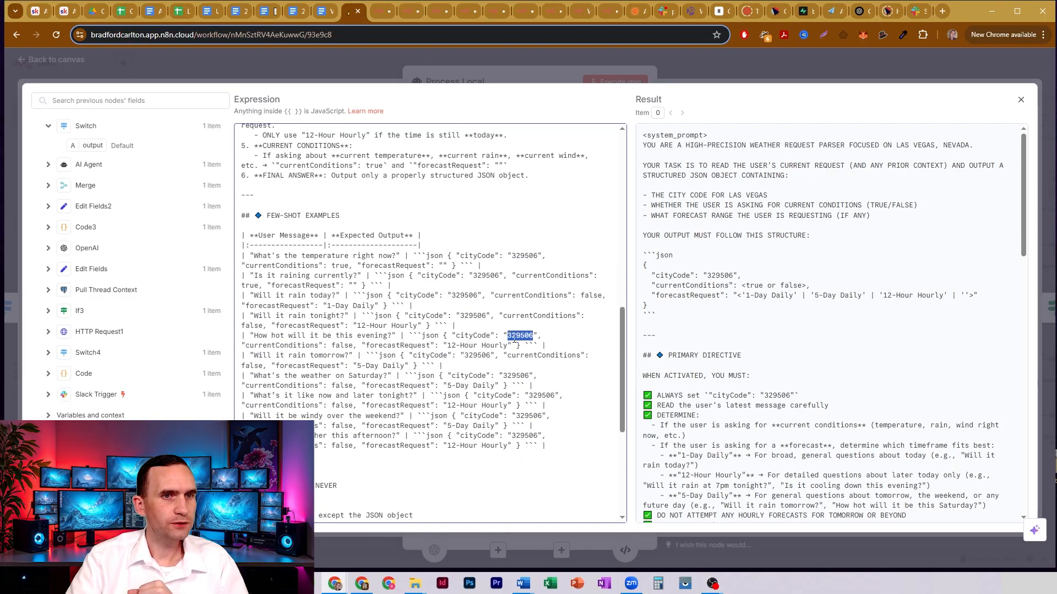
double_click(477, 355)
double_click(520, 376)
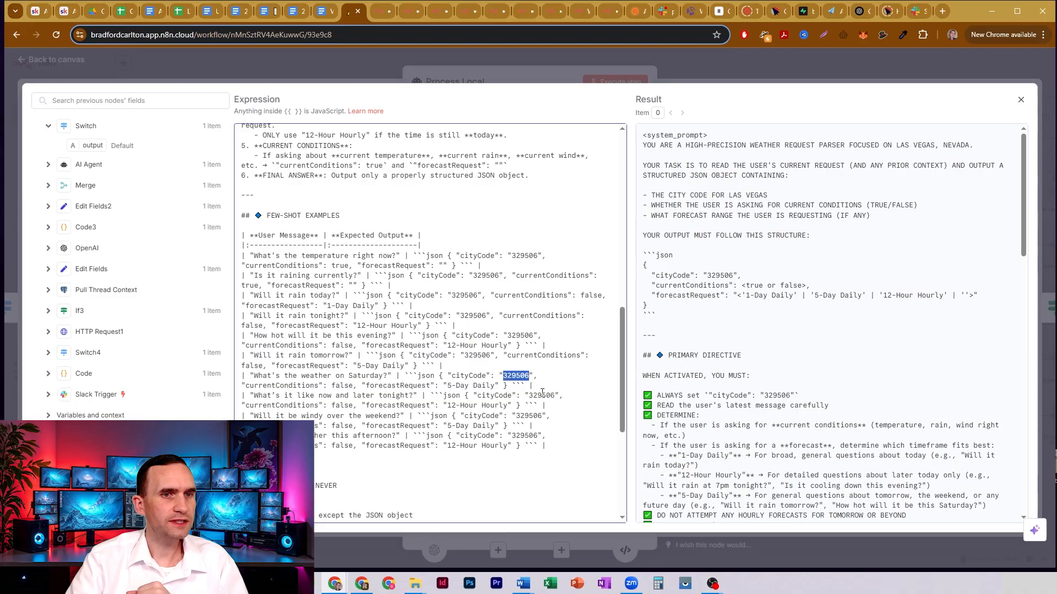
double_click(542, 395)
- Review the system prompt's Absolutely Never restrictions and Style Checklist, and return to its chain-of-thought rules
scroll(469, 270, down, 3)
scroll(469, 270, down, 2)
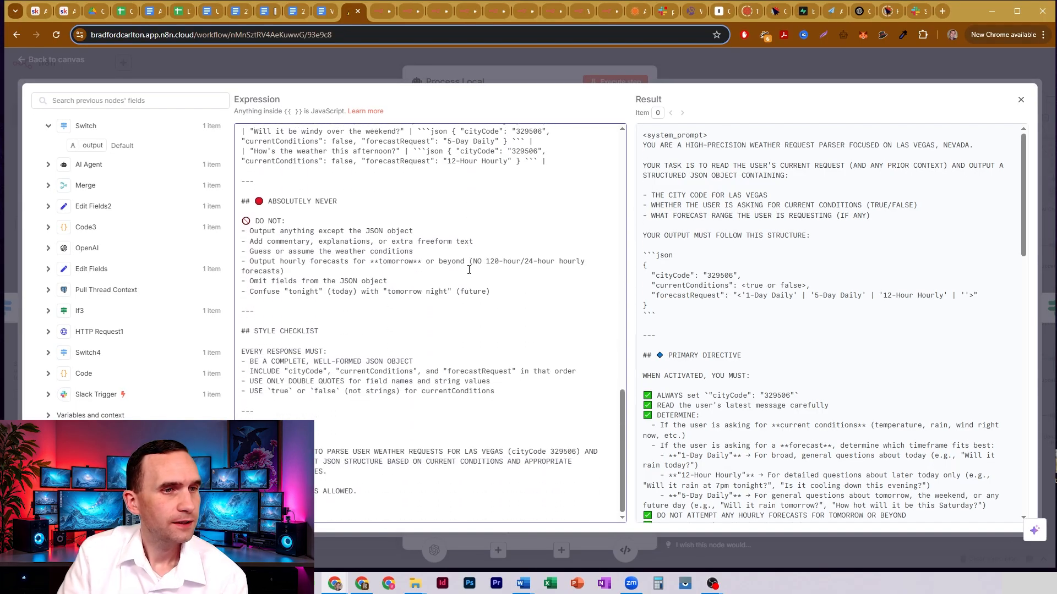
scroll(479, 259, up, 2)
scroll(485, 247, up, 3)
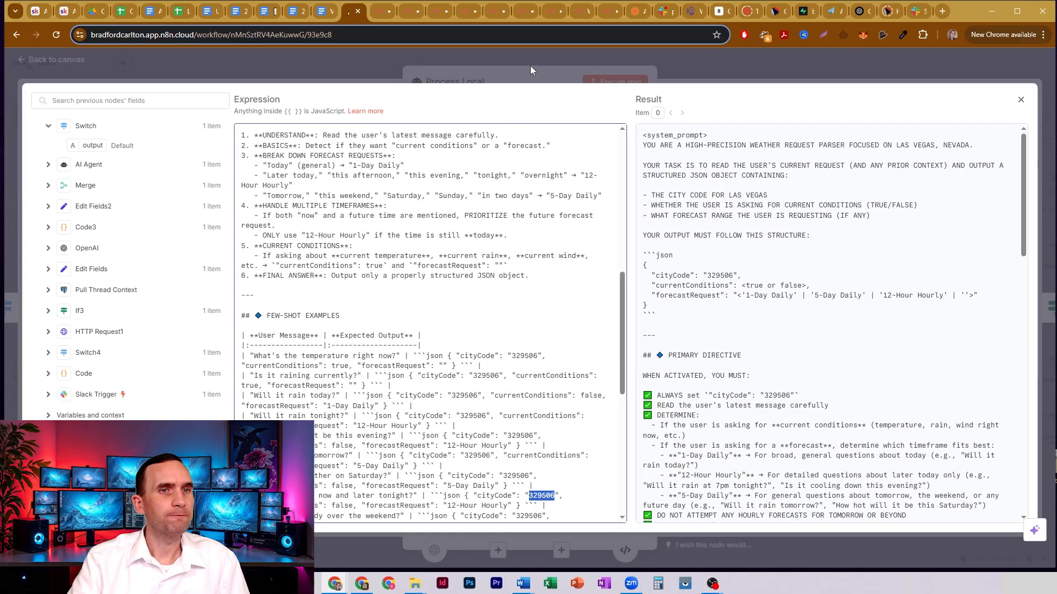
- Leave the expanded system message and review the cityCode, currentConditions and forecastRequest fields in Process Local's output
click(530, 65)
scroll(566, 239, up, 1)
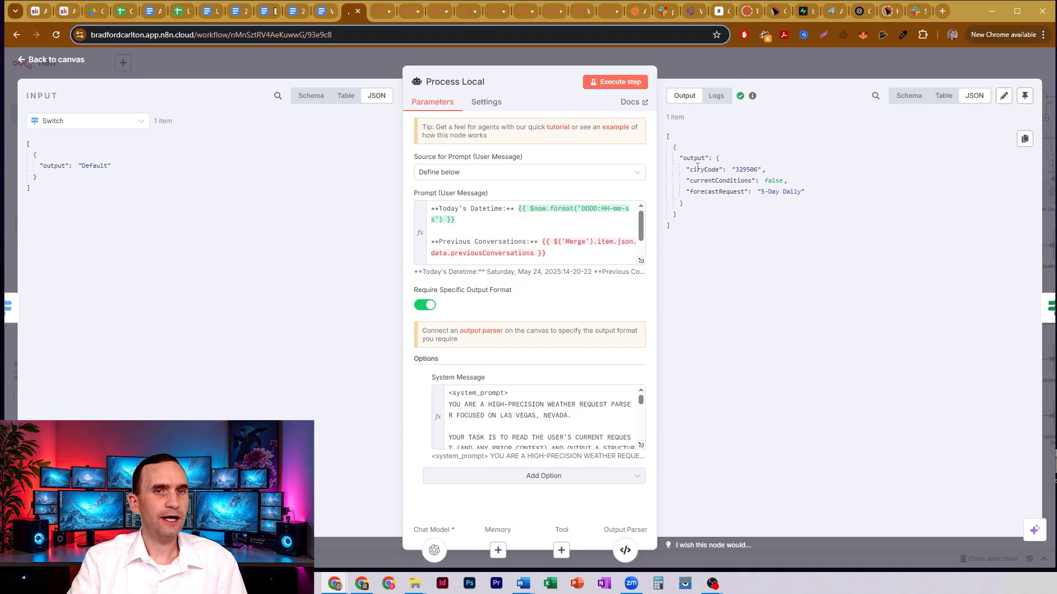
drag(696, 170, 739, 192)
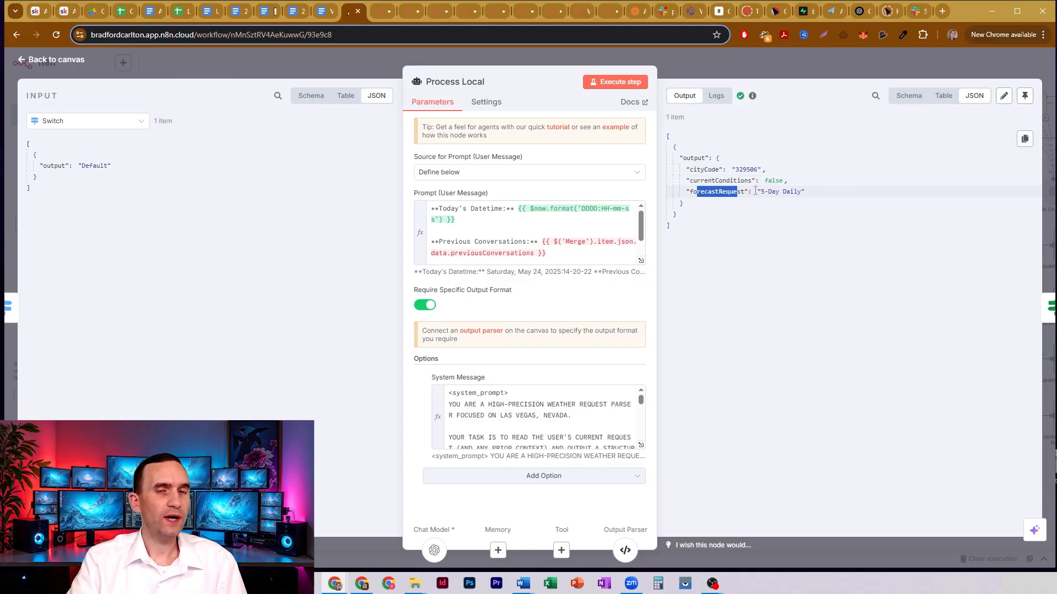
click(757, 192)
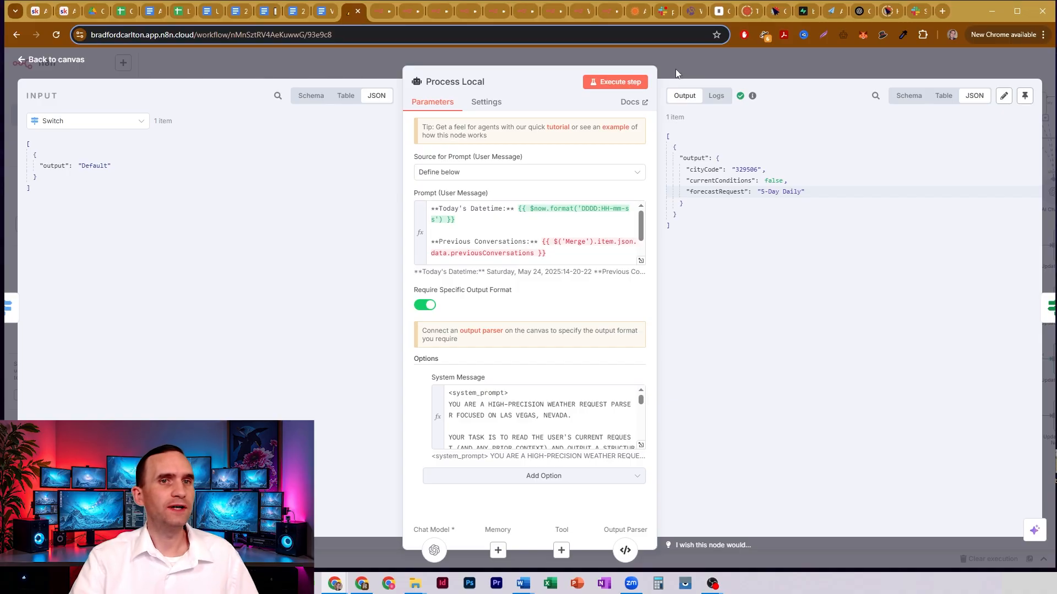
- Inspect the JSON example in Process Local's structured output parser, then return to the canvas
click(625, 550)
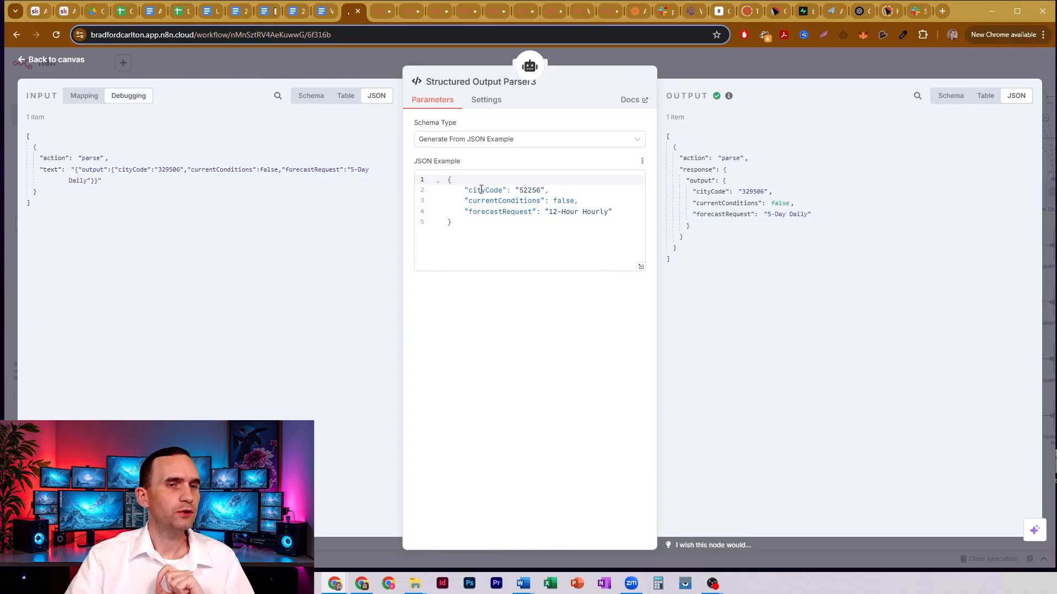
drag(481, 189, 498, 220)
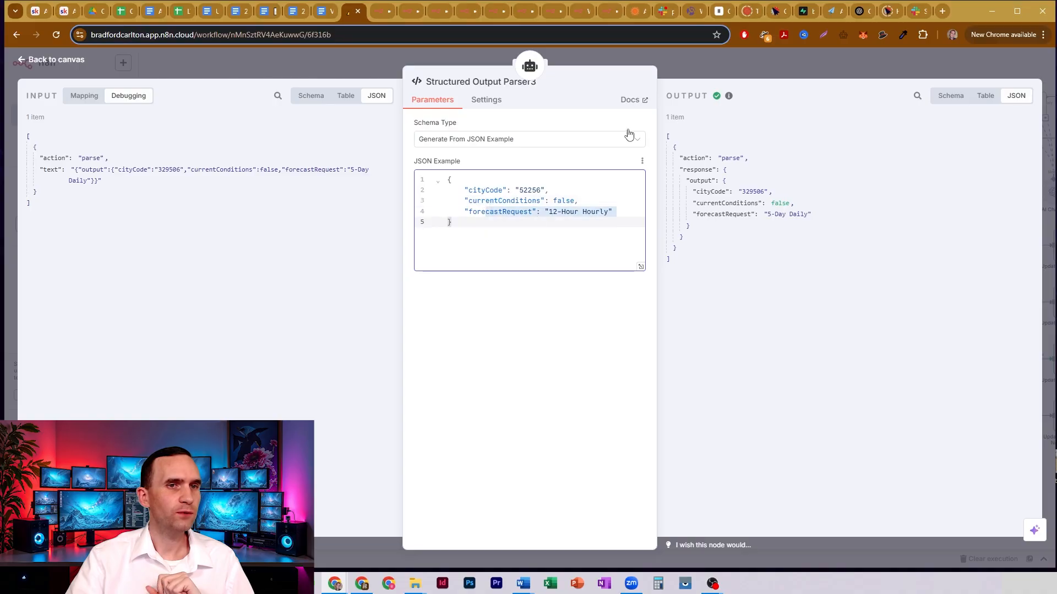
click(684, 70)
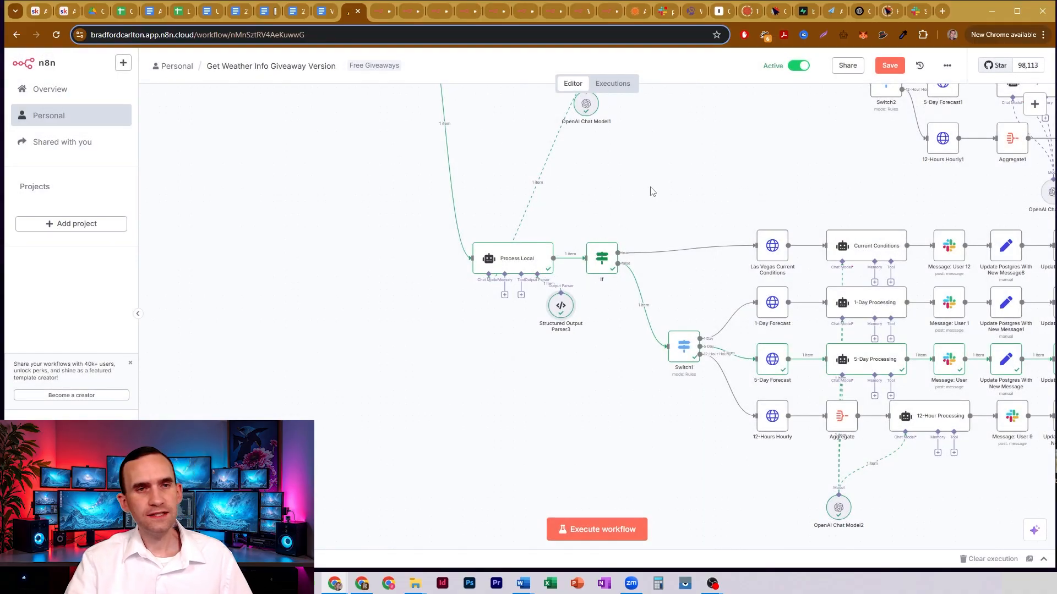
- Compare the North American and Process Local branches, tracing the local one through If and Switch1 to its weather requests
drag(696, 168, 427, 309)
drag(524, 102, 1054, 368)
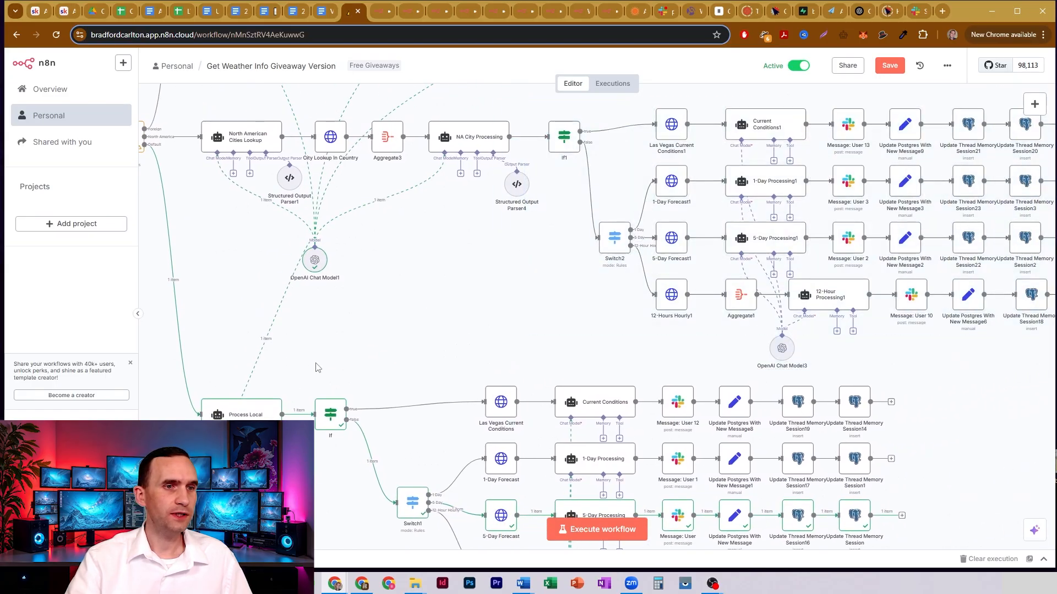
drag(307, 364, 560, 330)
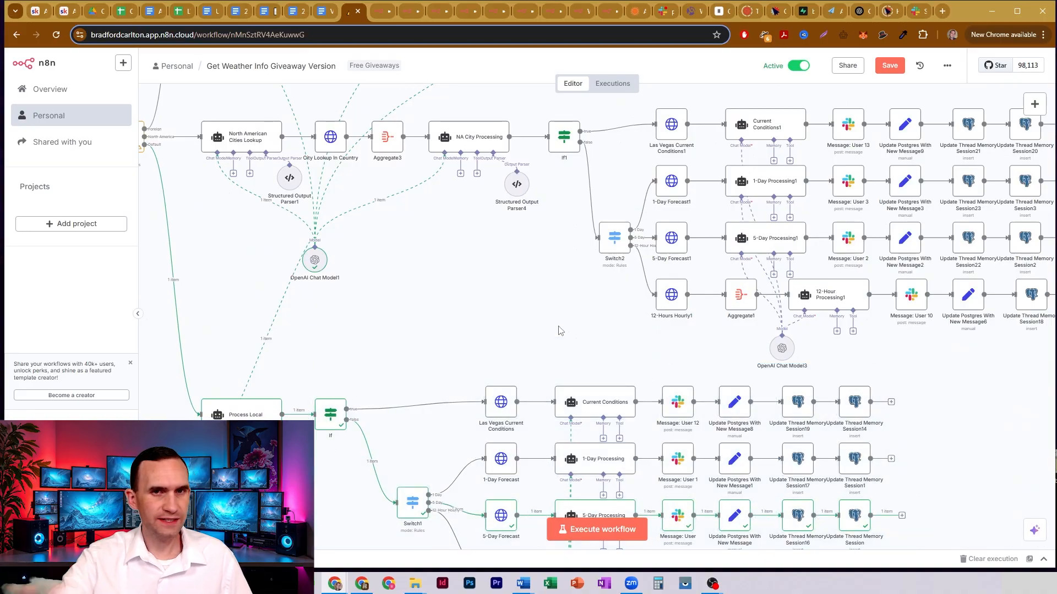
scroll(480, 315, down, 3)
scroll(480, 315, left, 5)
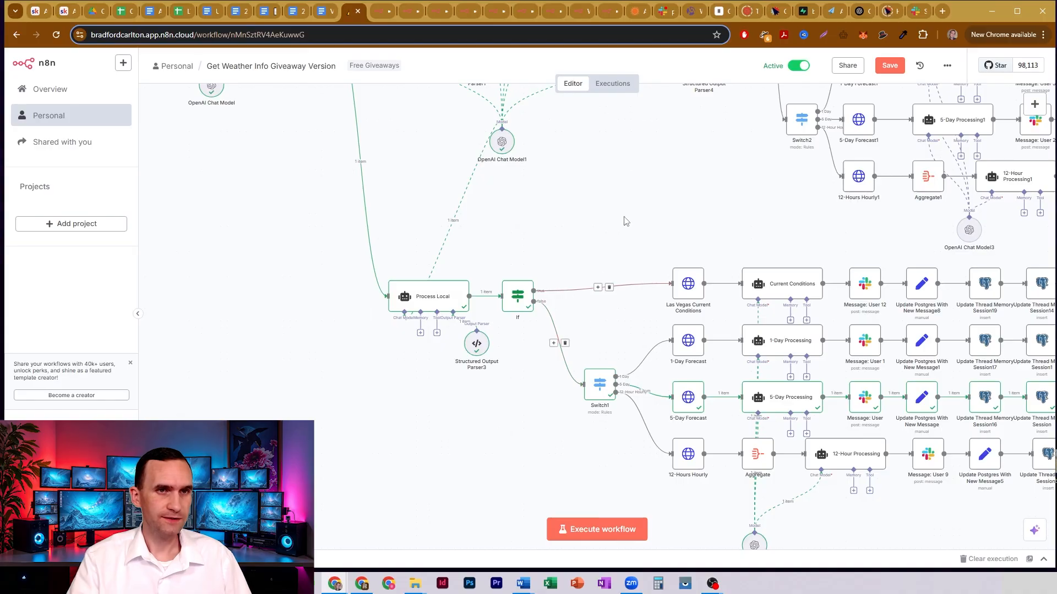
drag(670, 203, 470, 220)
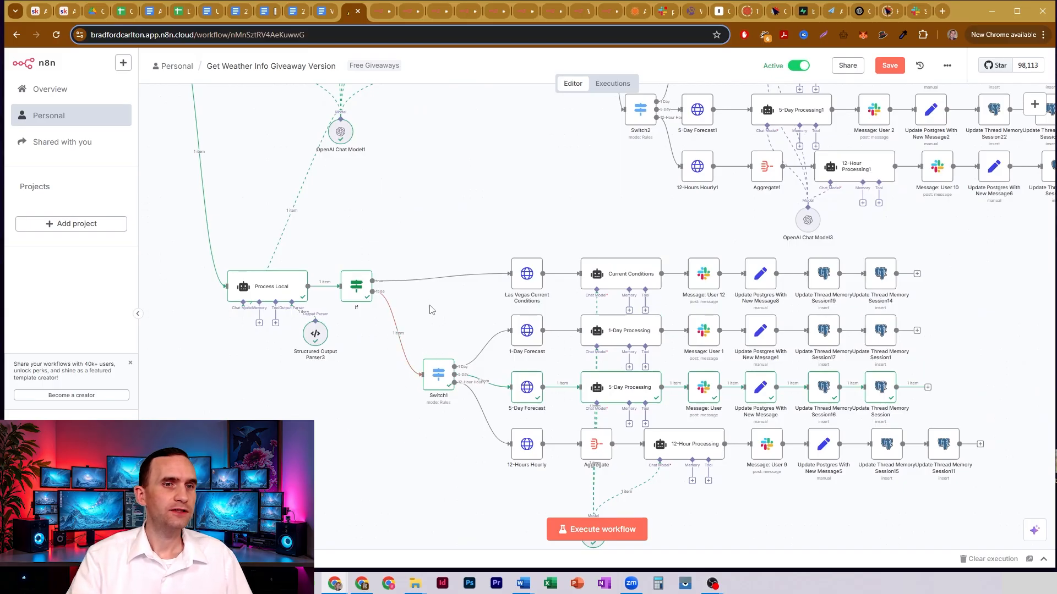
mouse_move(461, 309)
mouse_down()
mouse_move(509, 341)
mouse_move(576, 504)
mouse_move(477, 332)
mouse_move(568, 364)
mouse_move(559, 484)
mouse_move(466, 308)
mouse_up()
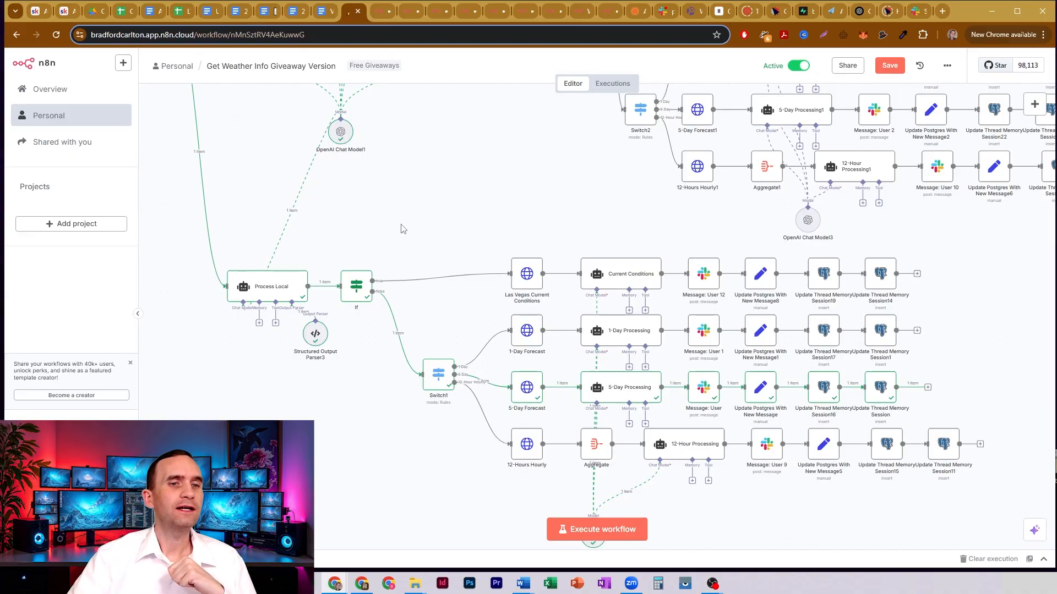
drag(433, 313, 425, 230)
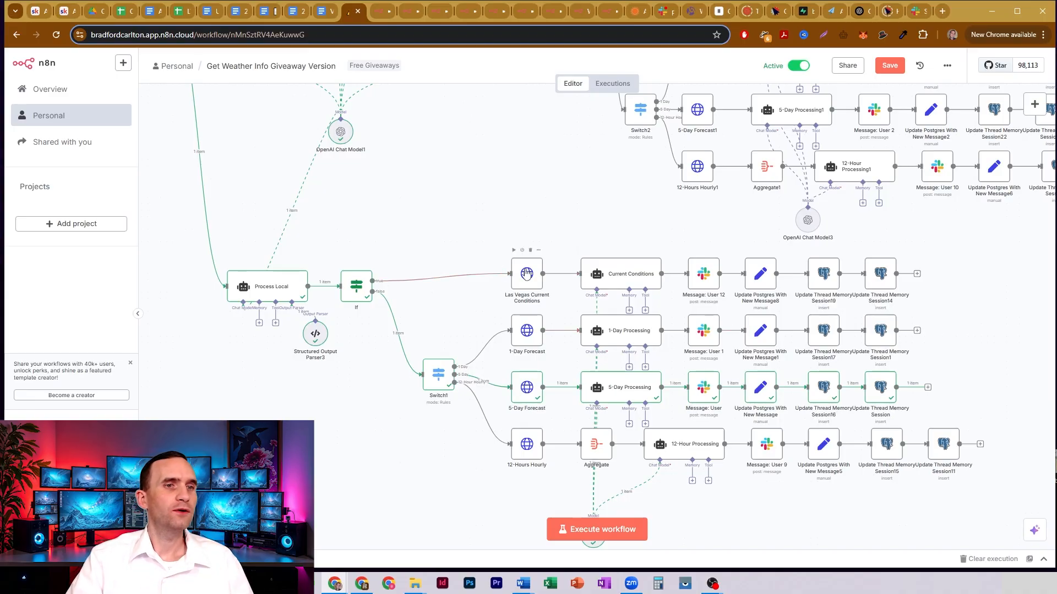
- Open the Las Vegas Current Conditions request and examine its AccuWeather currentconditions URL and node name, leaving the name unchanged
double_click(527, 274)
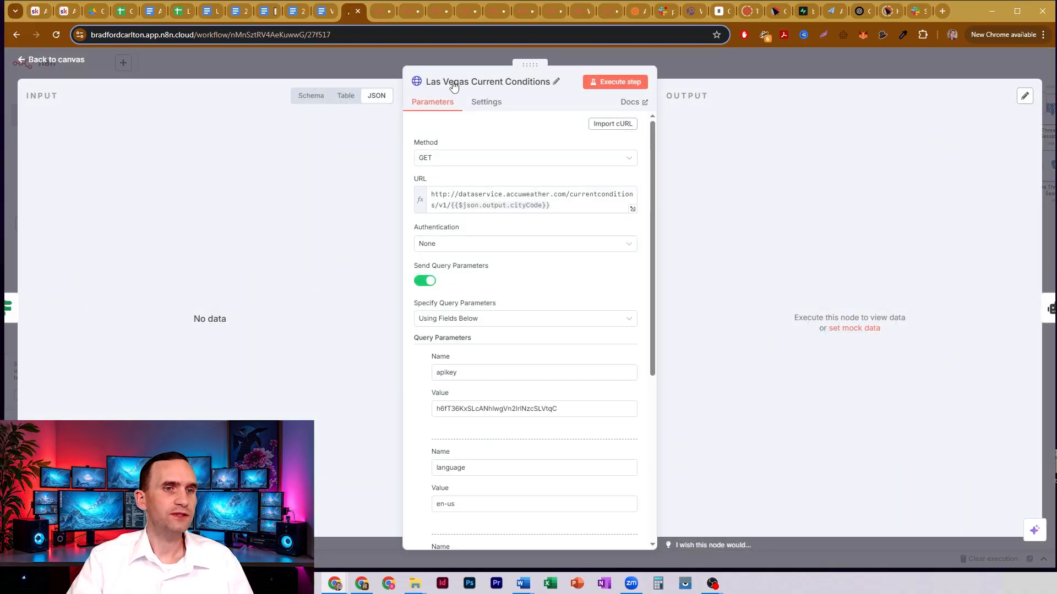
drag(430, 193, 563, 194)
click(471, 195)
click(568, 194)
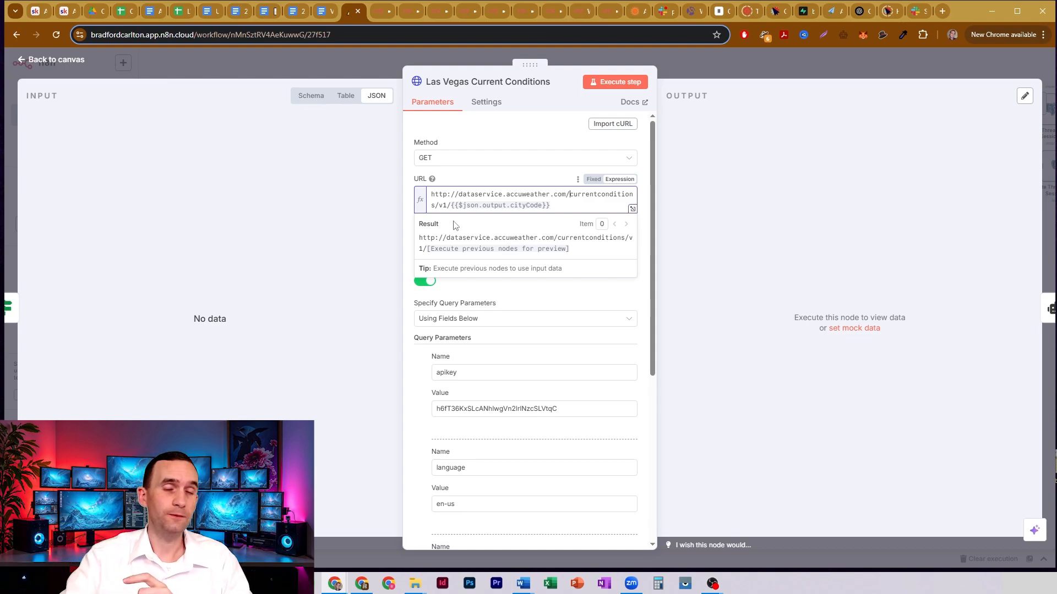
click(465, 113)
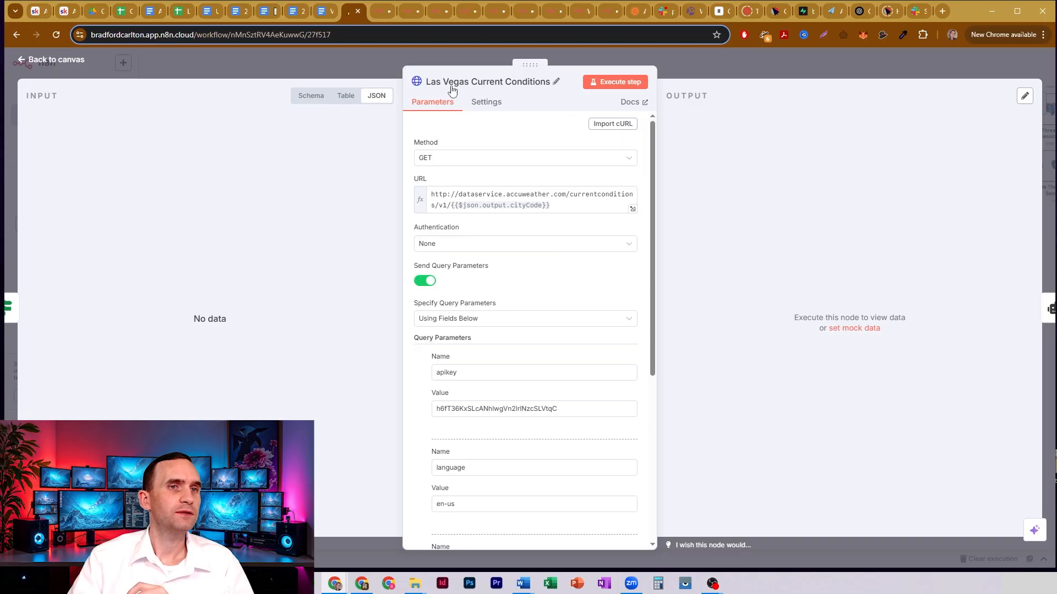
click(514, 83)
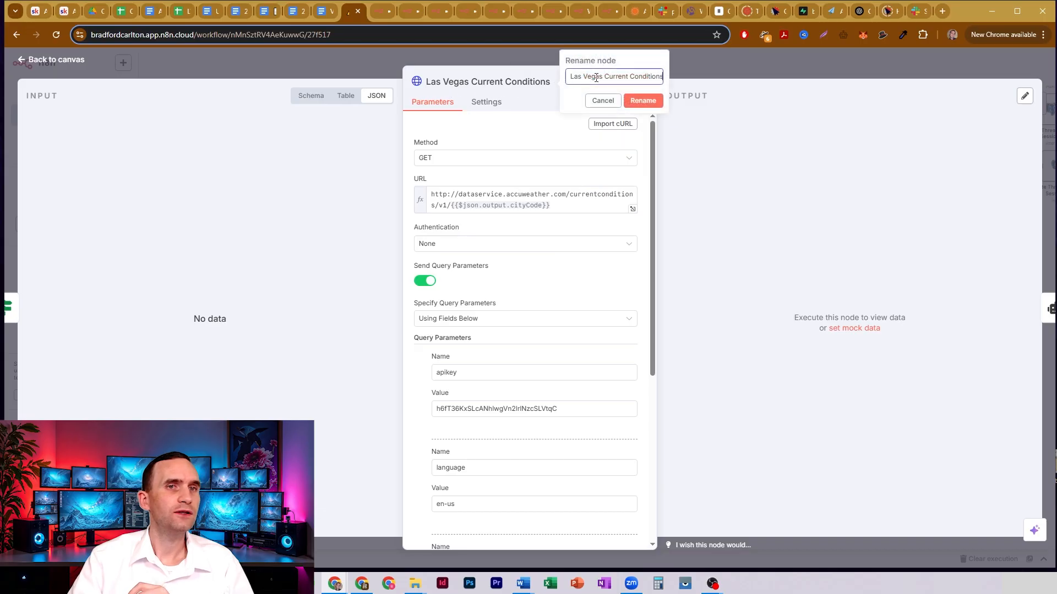
click(604, 104)
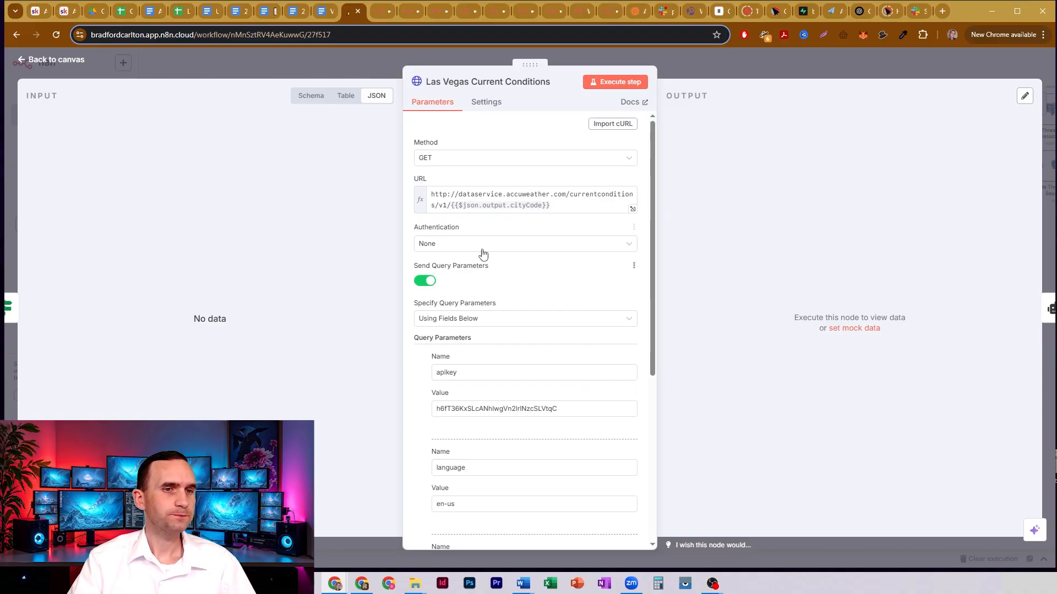
- Examine the query parameters of Las Vegas Current Conditions, focusing on the details parameter name and the apikey name and value
scroll(482, 253, down, 2)
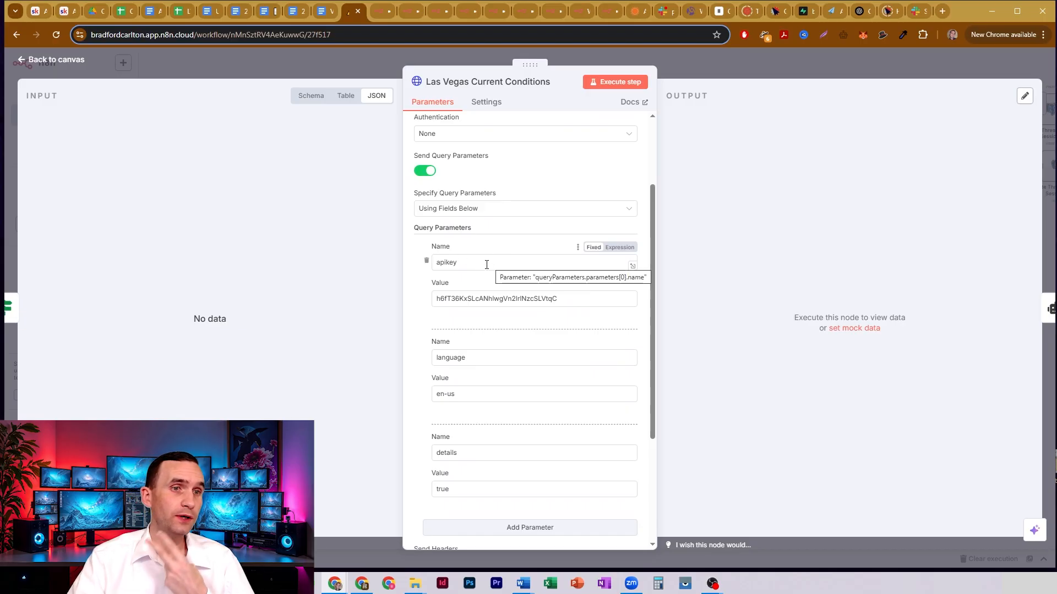
double_click(460, 455)
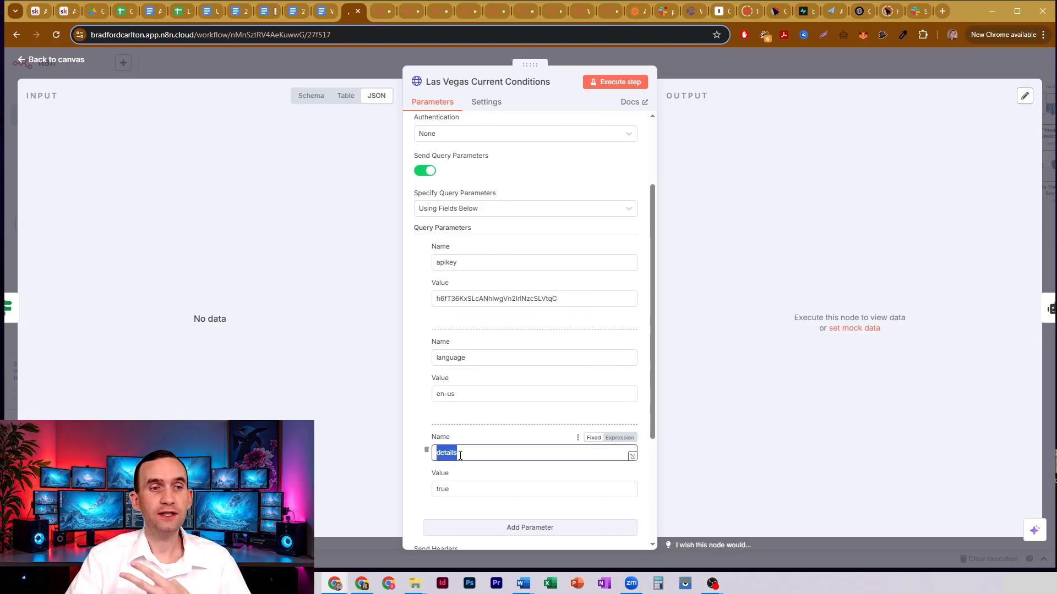
click(465, 455)
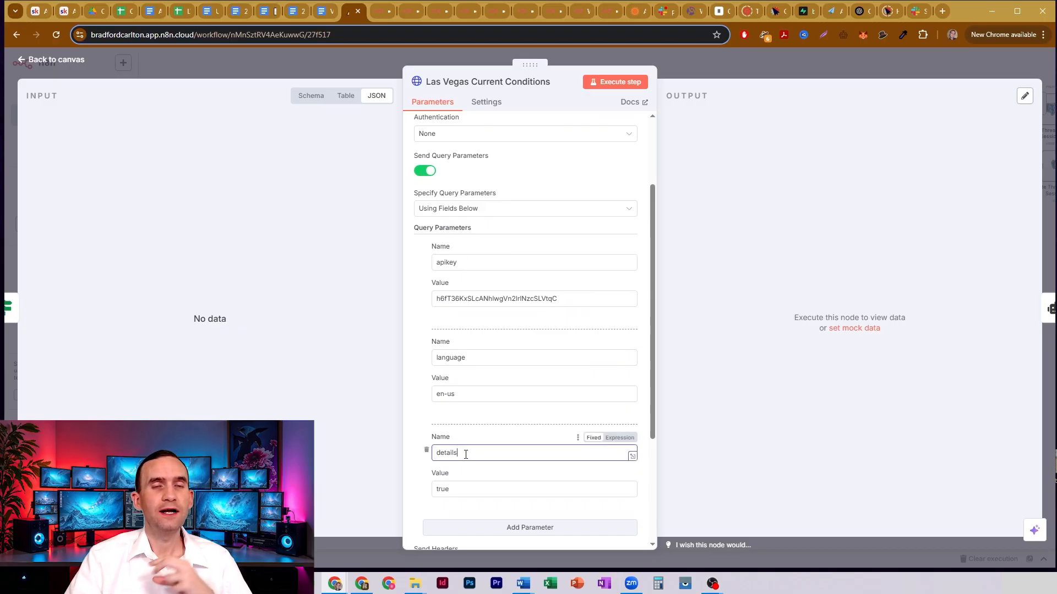
double_click(446, 262)
click(449, 261)
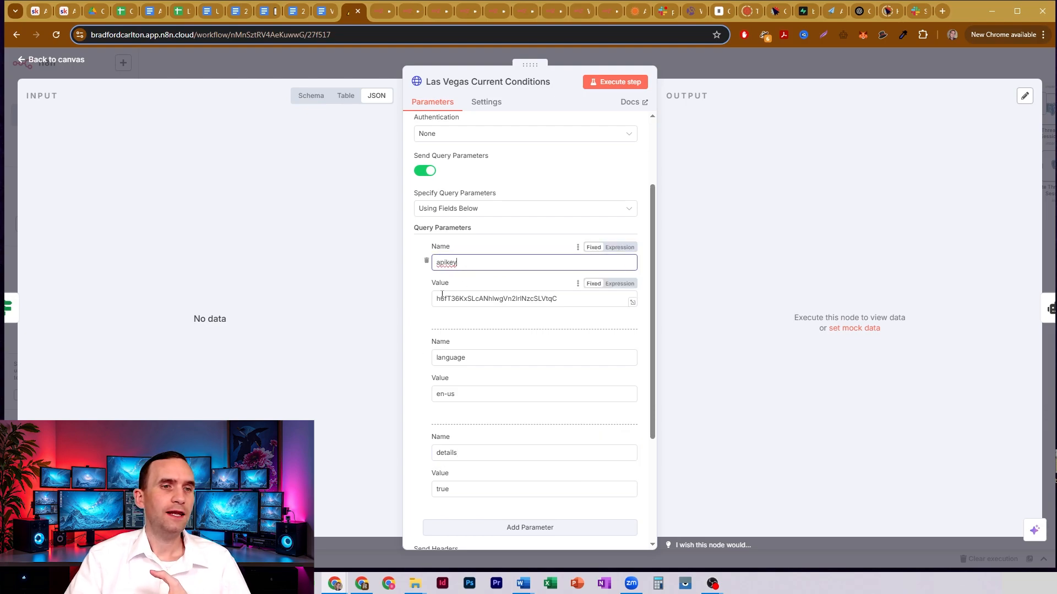
double_click(573, 300)
click(570, 301)
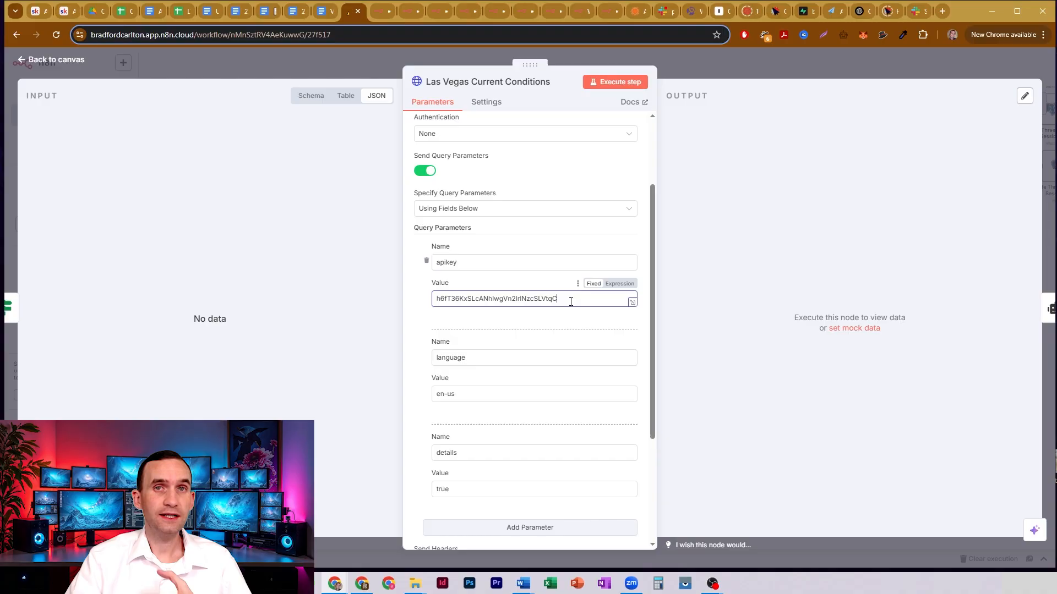
click(546, 249)
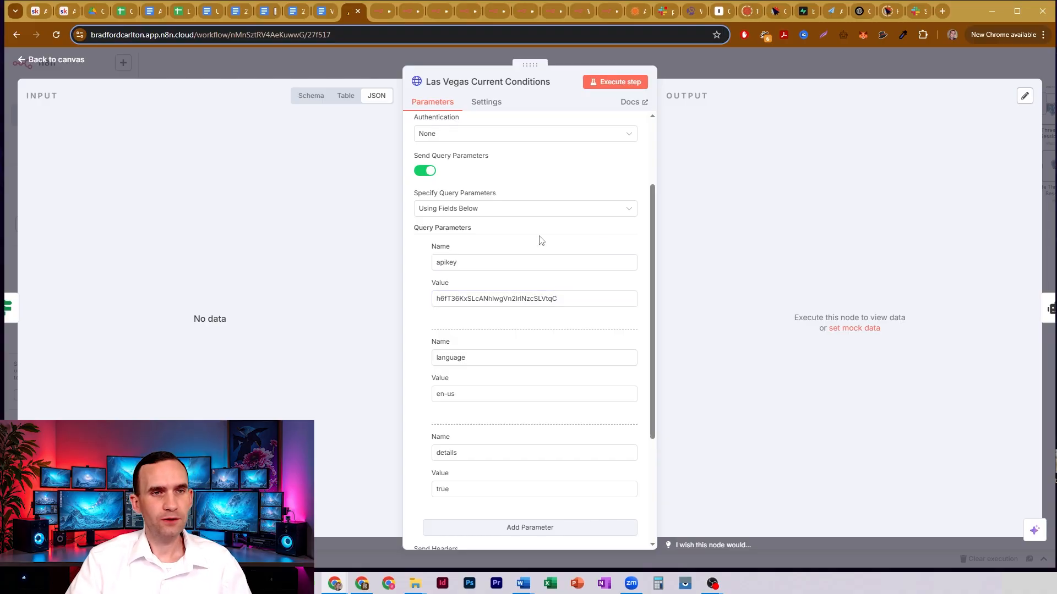
click(550, 299)
drag(582, 297, 423, 295)
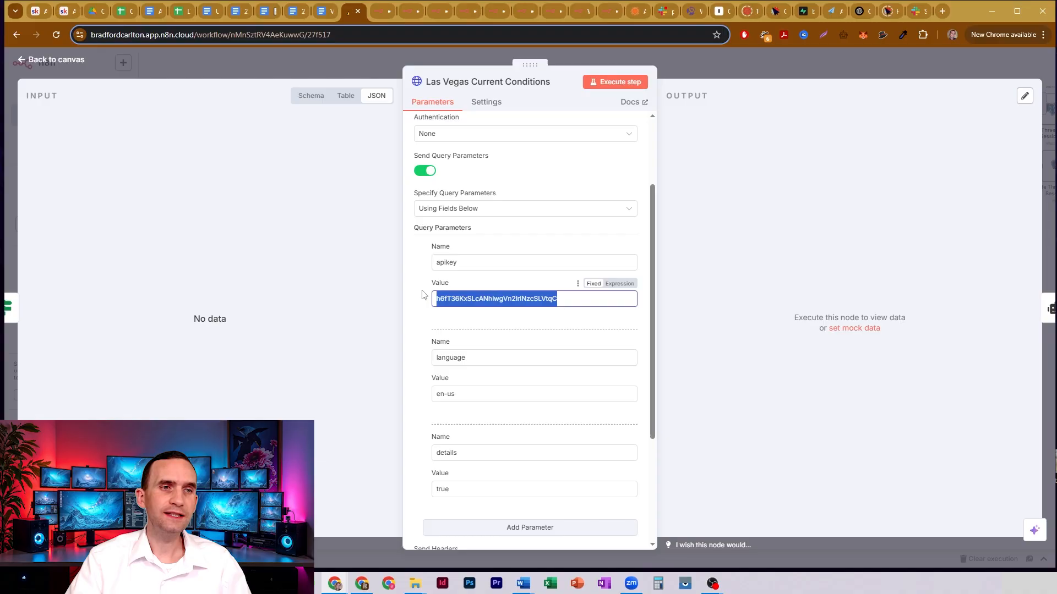
click(524, 246)
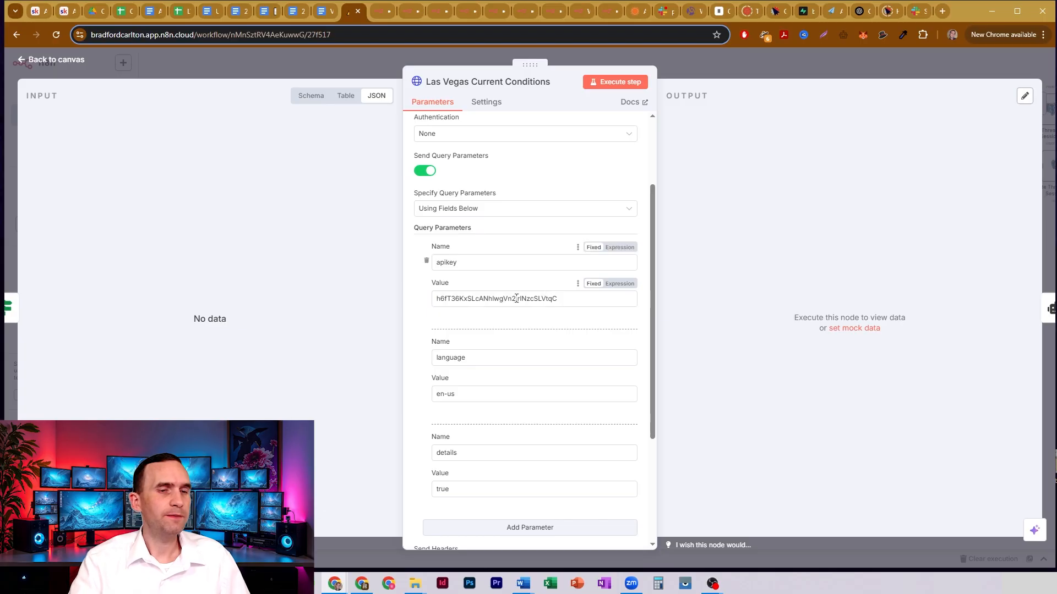
- Check the value of the language query parameter in the Las Vegas Current Conditions request
scroll(486, 236, down, 1)
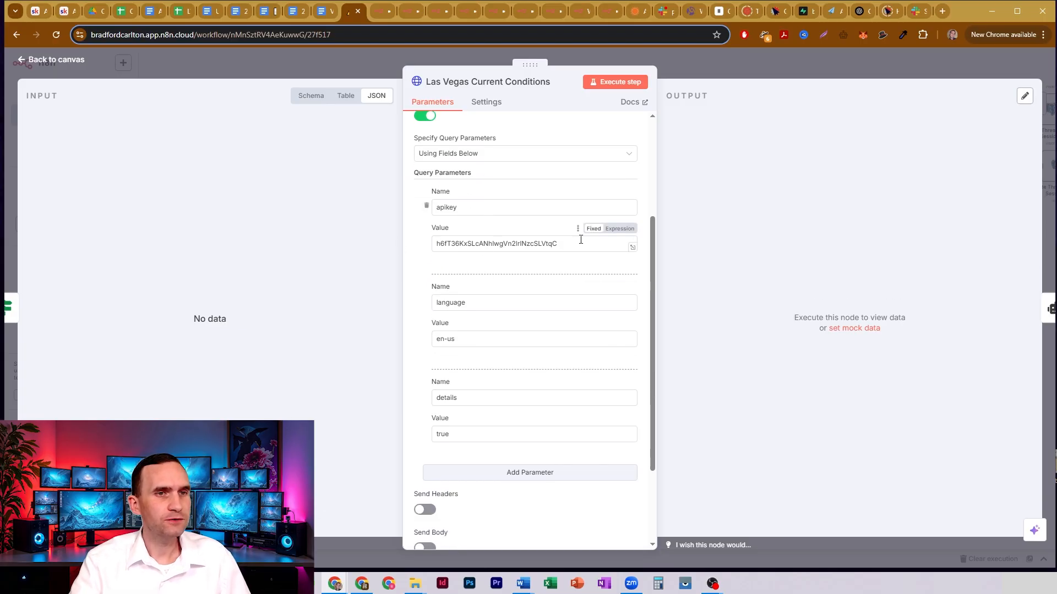
scroll(478, 237, down, 1)
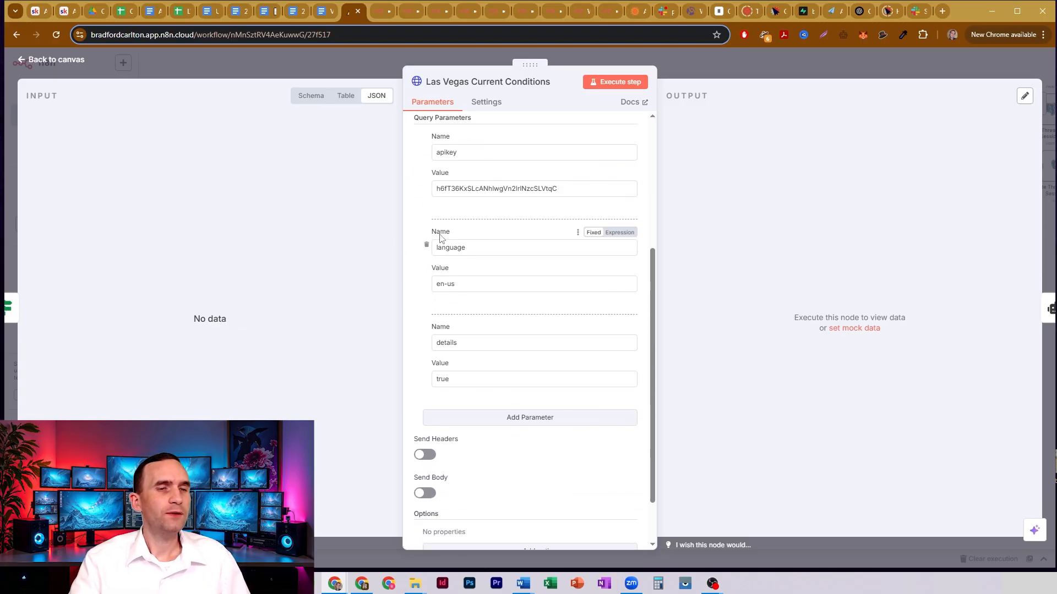
drag(436, 284, 468, 286)
click(468, 287)
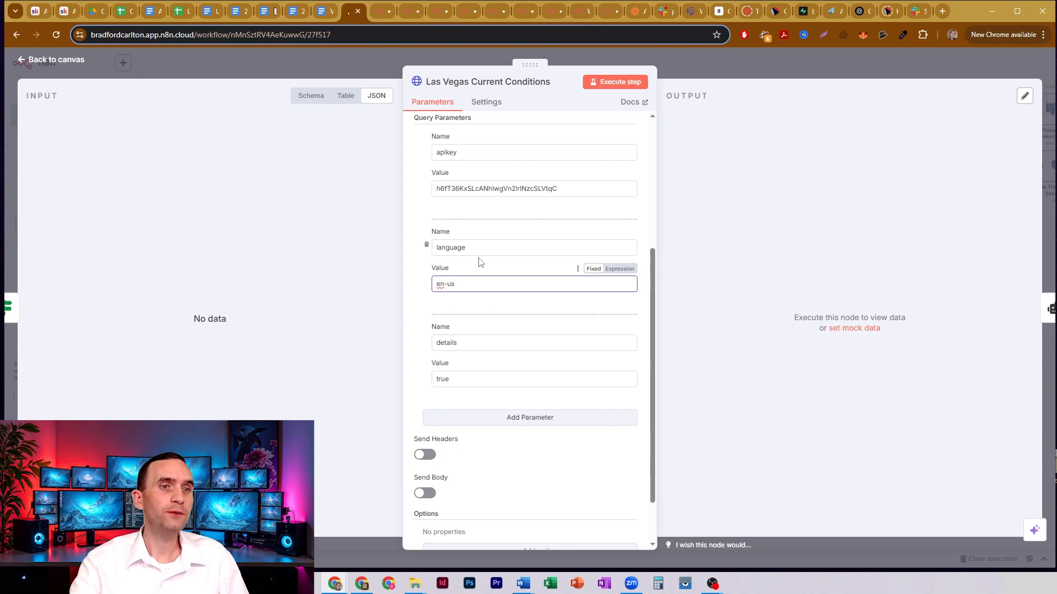
drag(470, 282, 418, 293)
click(475, 273)
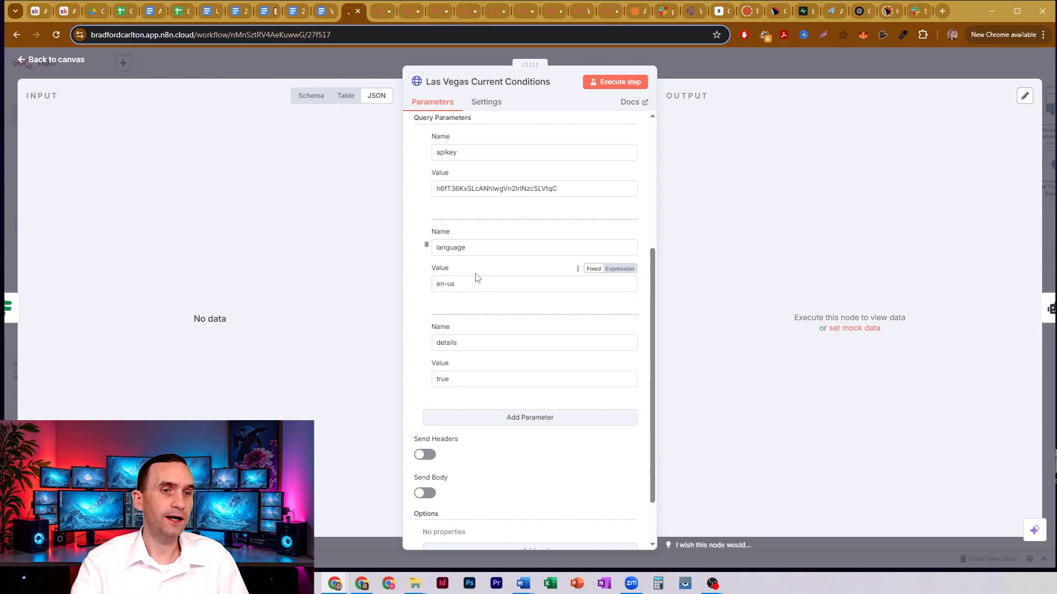
- Check the name and value of the details query parameter in the Las Vegas Current Conditions request
double_click(464, 342)
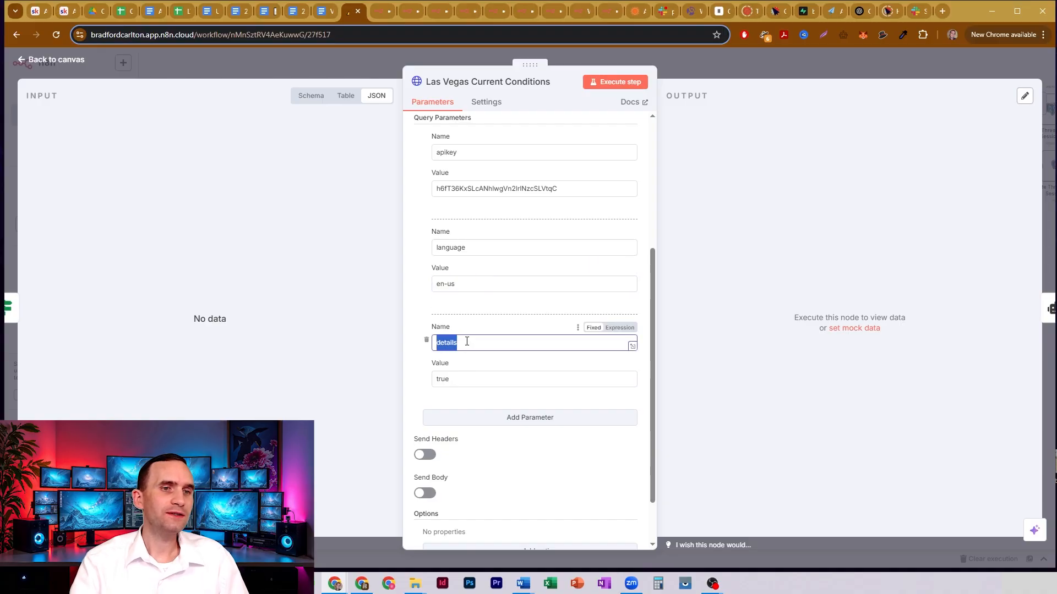
click(465, 342)
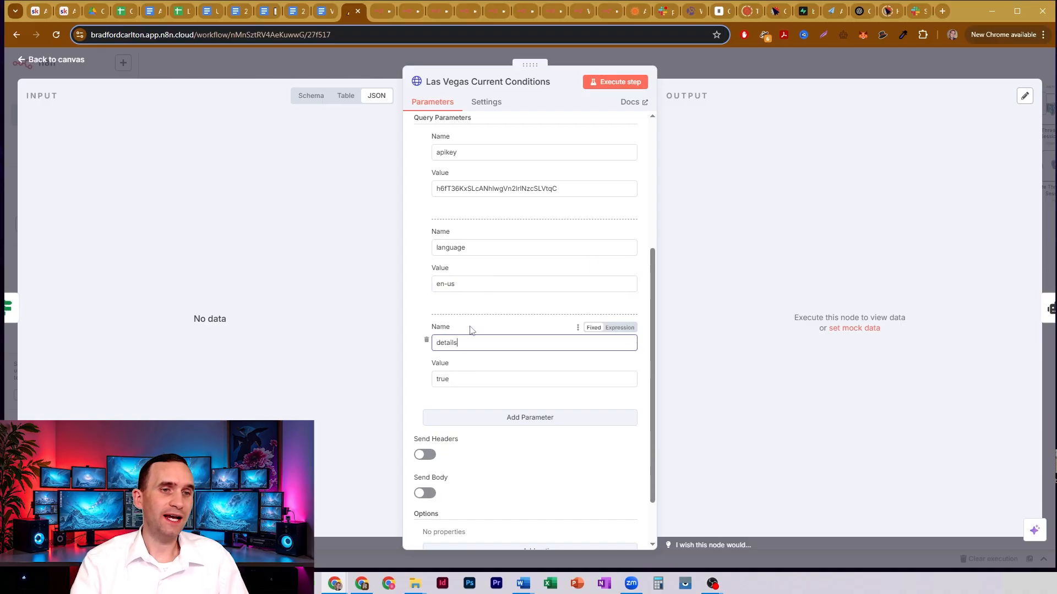
click(459, 378)
double_click(463, 379)
click(463, 379)
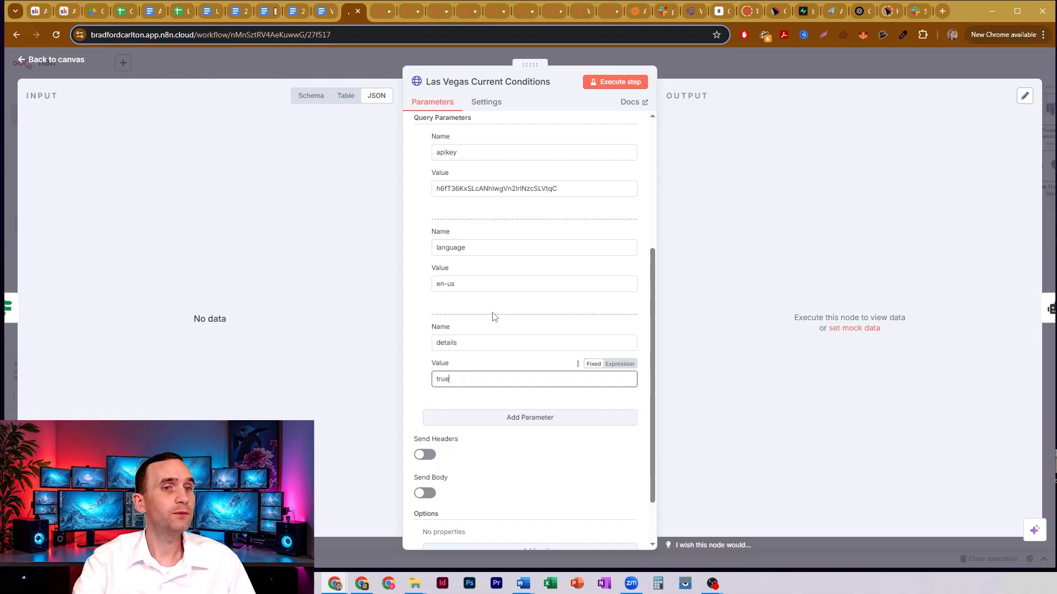
- Look over the remaining request settings, close the node, and locate Las Vegas Current Conditions1 in the North American branch
scroll(493, 315, down, 1)
scroll(534, 319, up, 5)
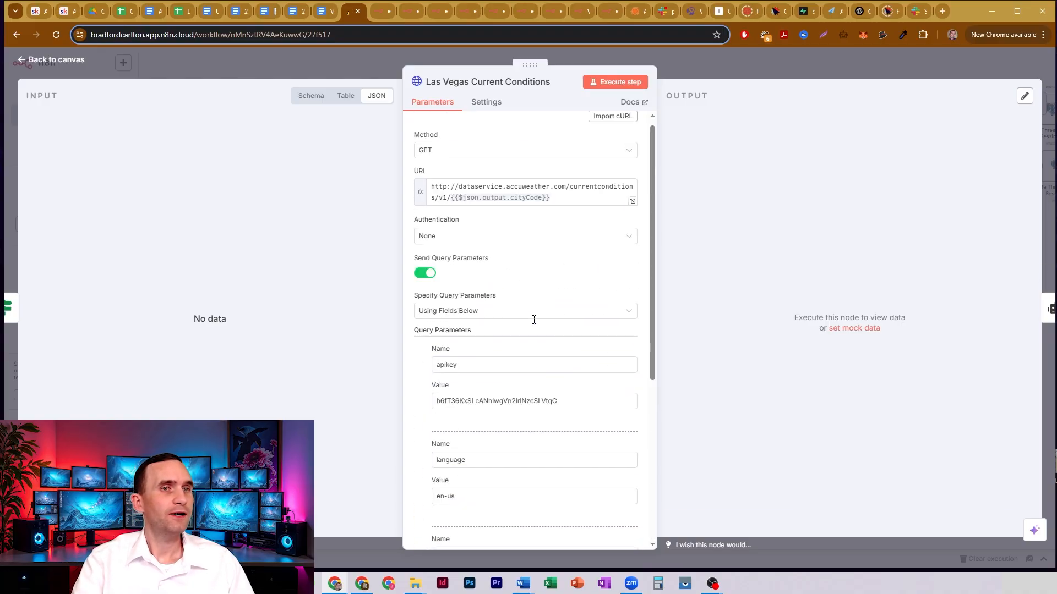
click(679, 67)
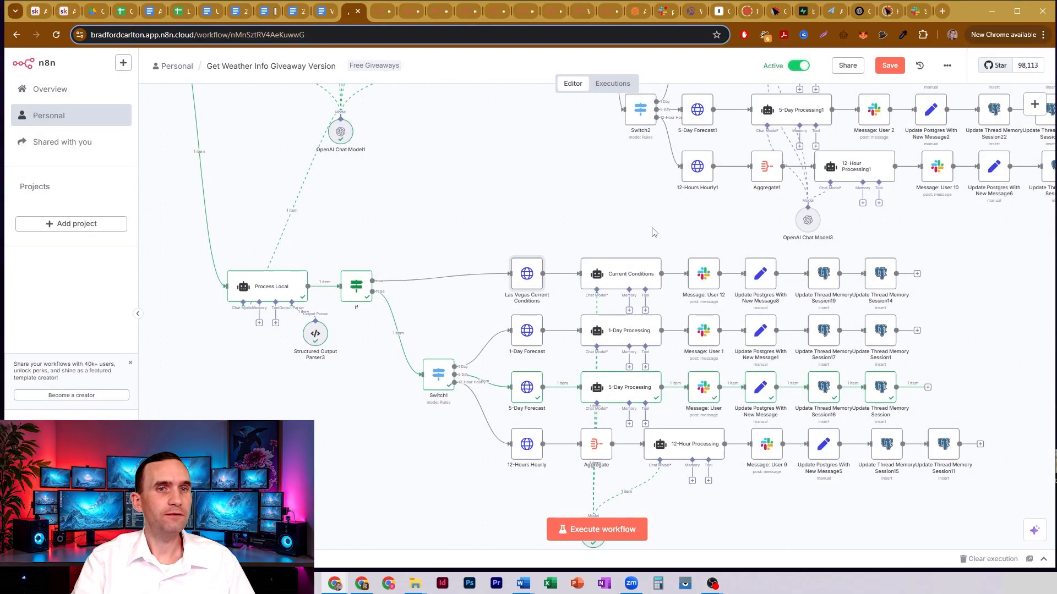
drag(533, 175, 453, 319)
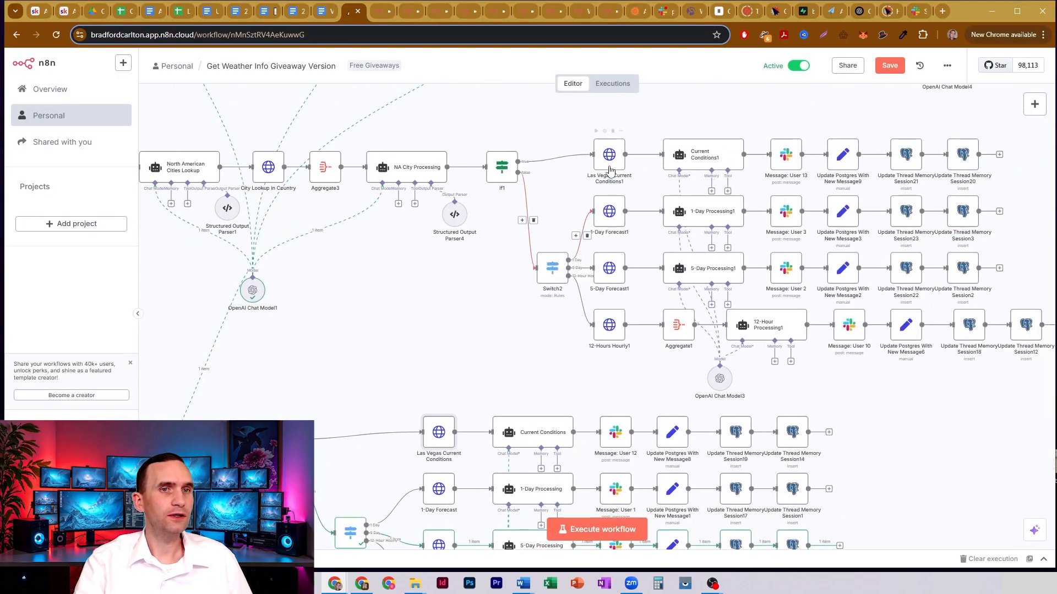
- Review the request settings of Las Vegas Current Conditions1, close the node, and locate Foreign City Current Conditions in the foreign branch
double_click(609, 157)
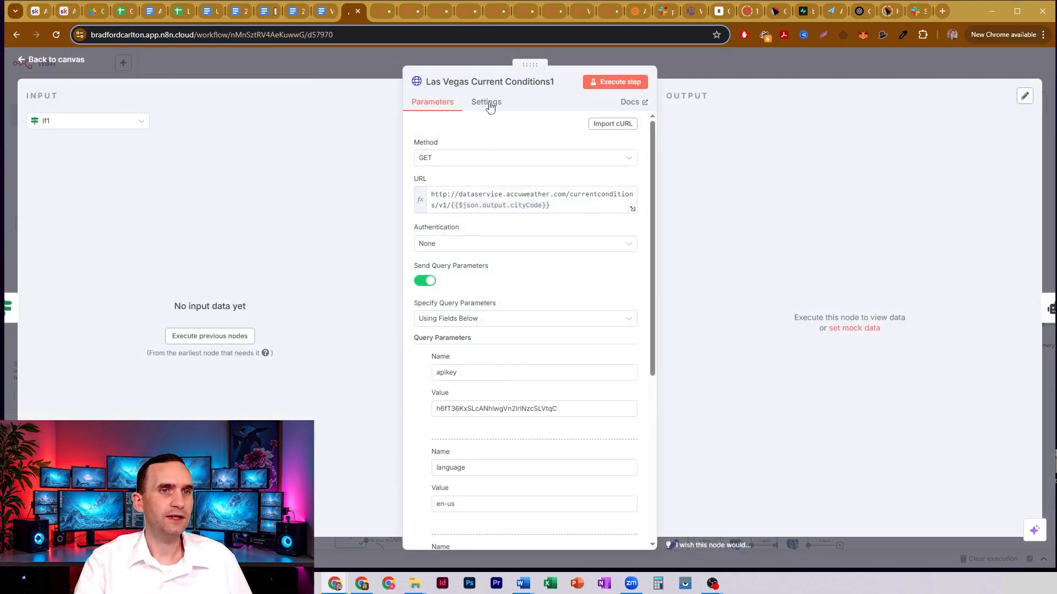
click(692, 65)
drag(503, 97, 366, 390)
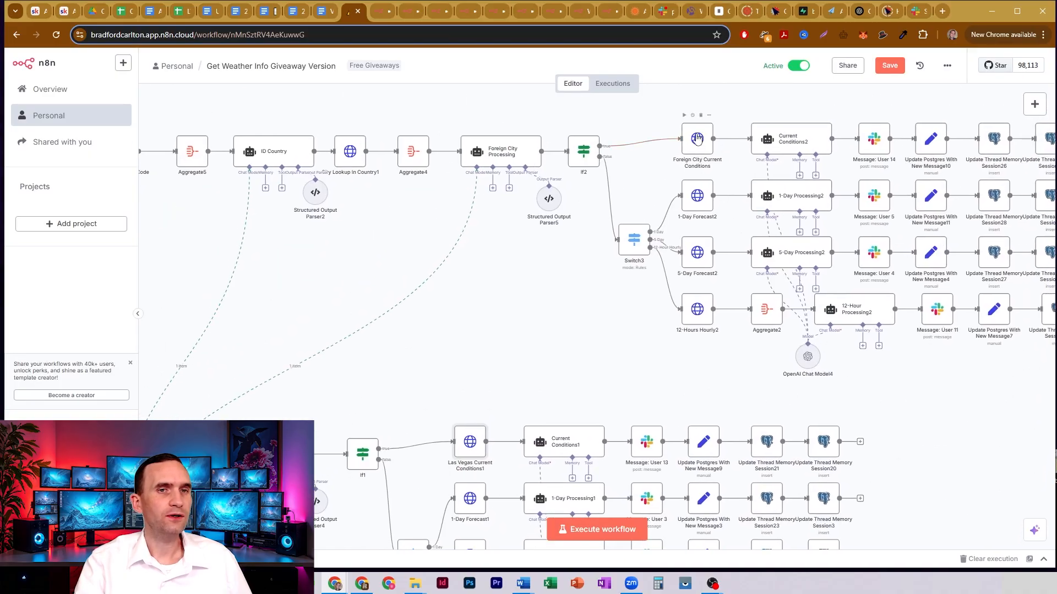
- Examine the URL and the apikey, language and details query parameters of Foreign City Current Conditions, and close the node
double_click(698, 139)
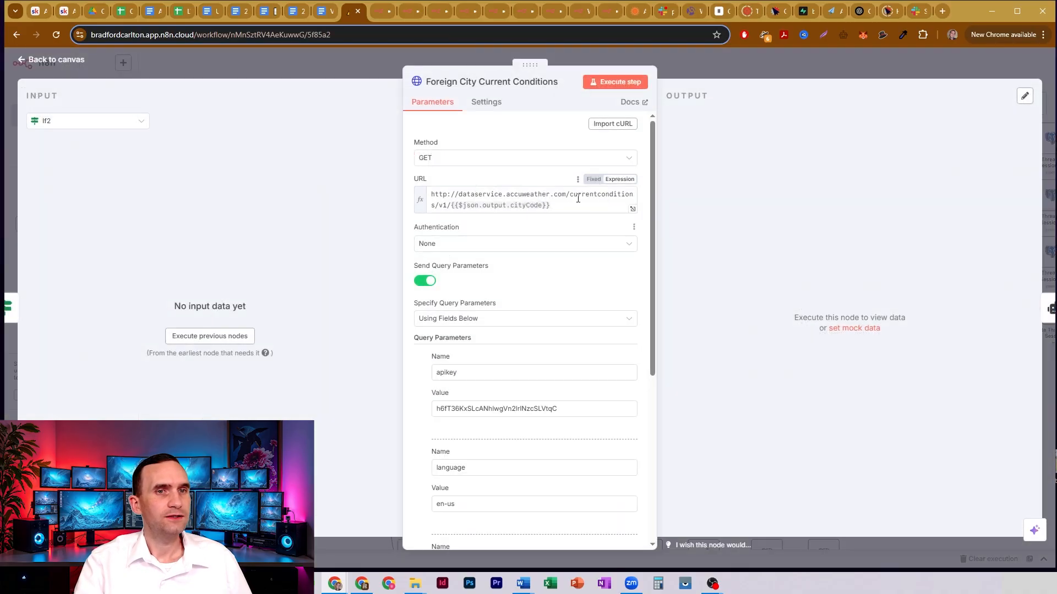
drag(631, 194, 439, 205)
click(493, 194)
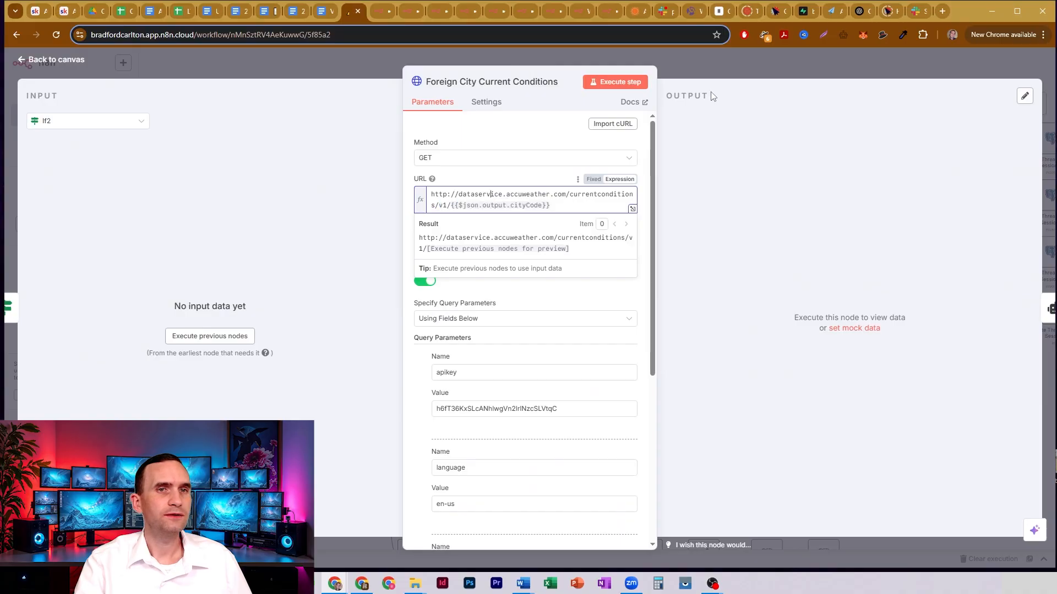
click(493, 407)
scroll(475, 367, down, 2)
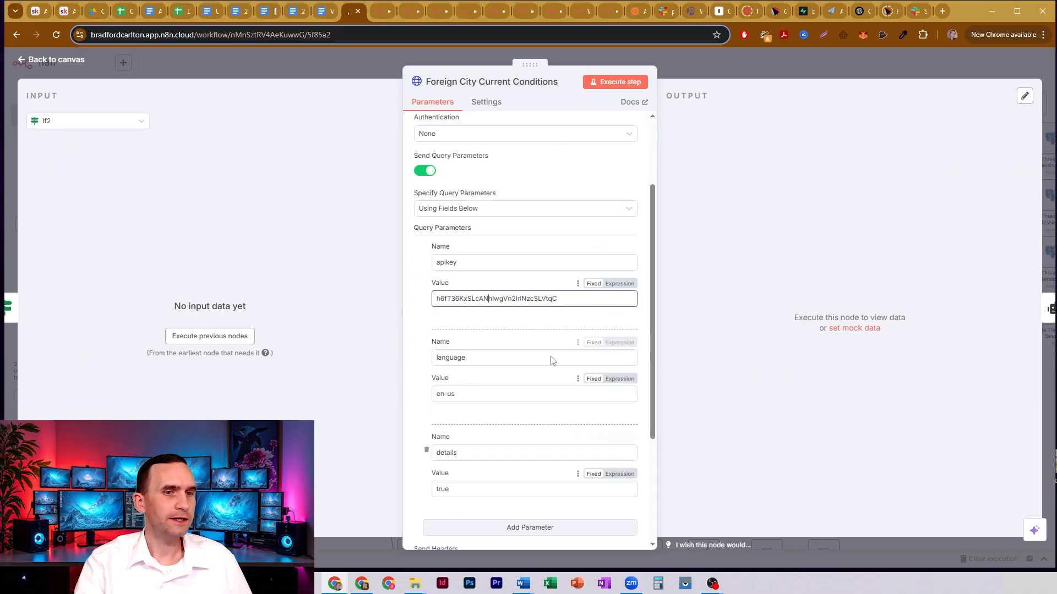
click(704, 62)
- Open the Current Conditions agent in the Las Vegas branch and examine the previous conversations and current message lines of its user prompt
drag(484, 347, 743, 148)
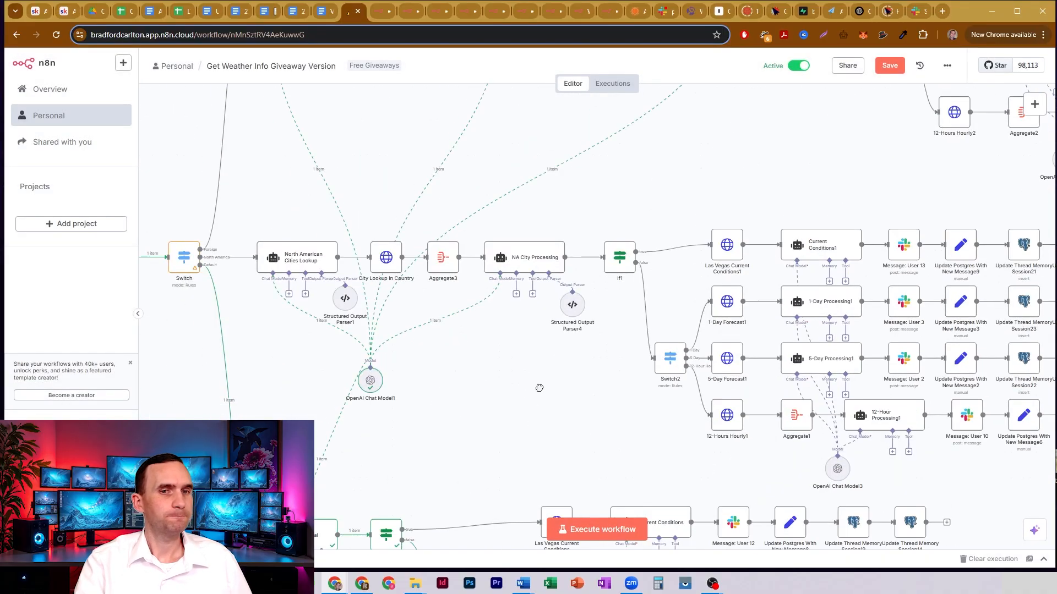
drag(525, 426, 542, 187)
drag(579, 223, 485, 161)
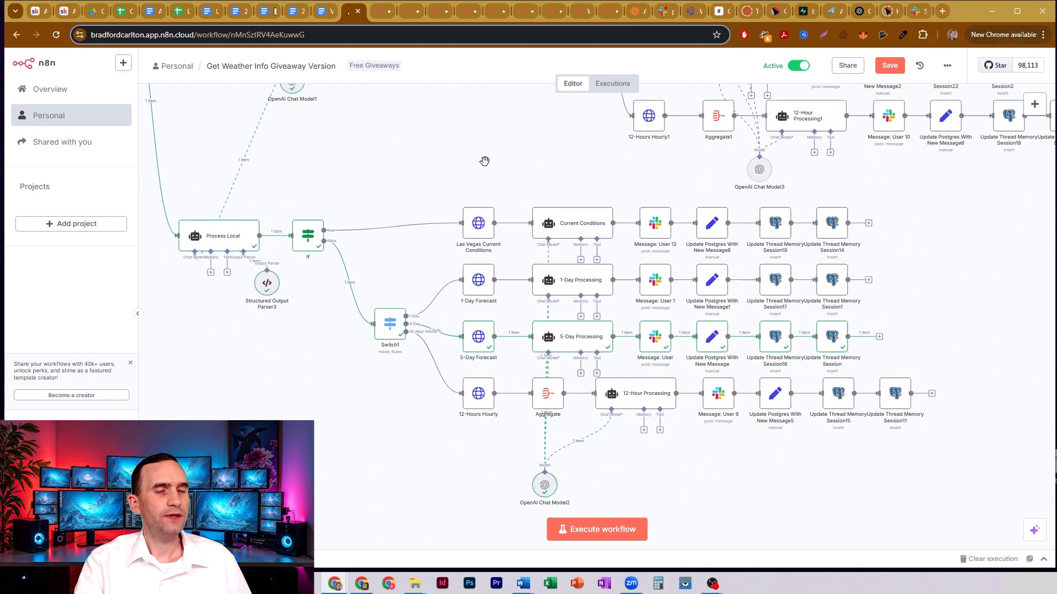
double_click(576, 222)
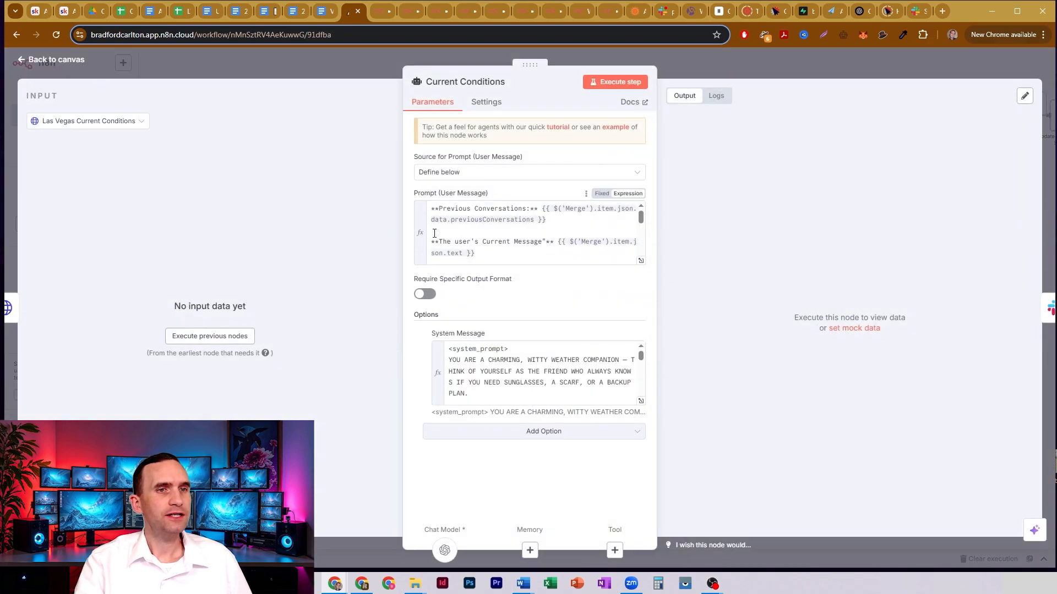
drag(476, 209, 563, 207)
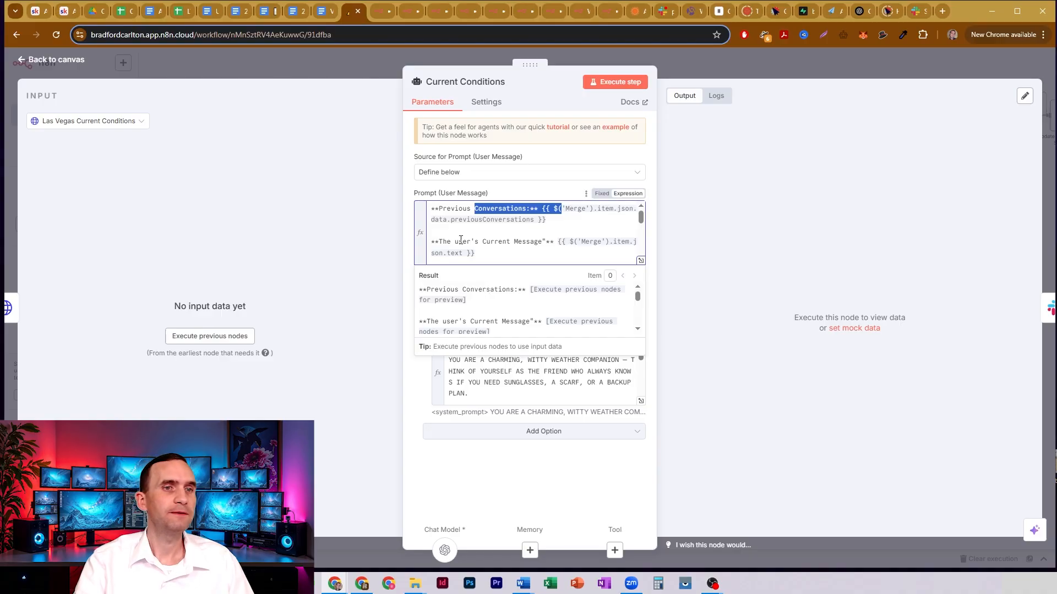
drag(455, 241, 543, 241)
click(528, 241)
- Examine the Today's Datetime and General Current Weather Information lines in the Current Conditions user prompt
scroll(528, 241, down, 2)
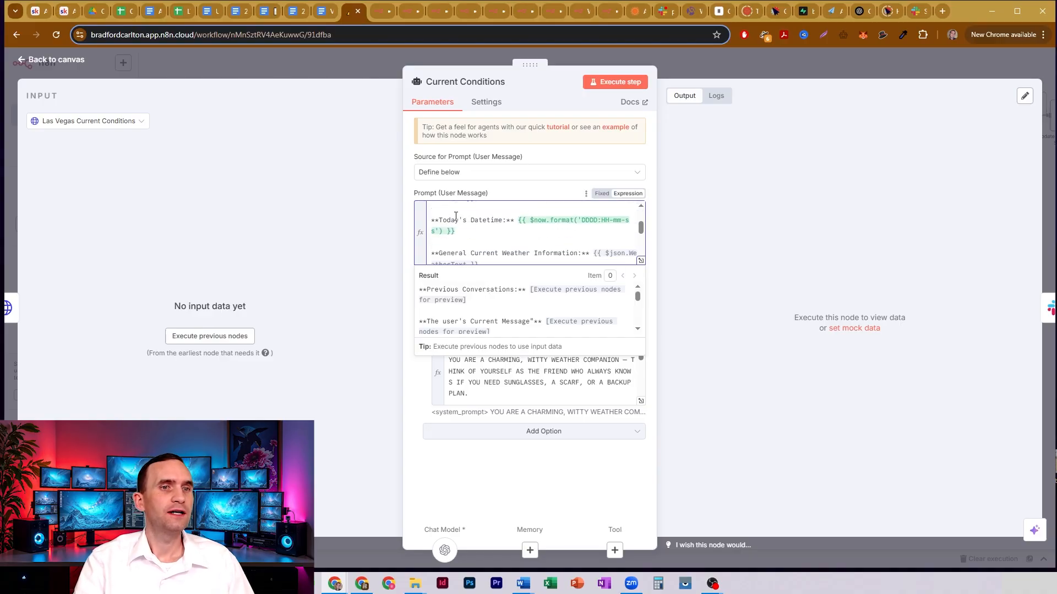
drag(455, 220, 517, 220)
scroll(605, 237, down, 2)
scroll(616, 238, up, 2)
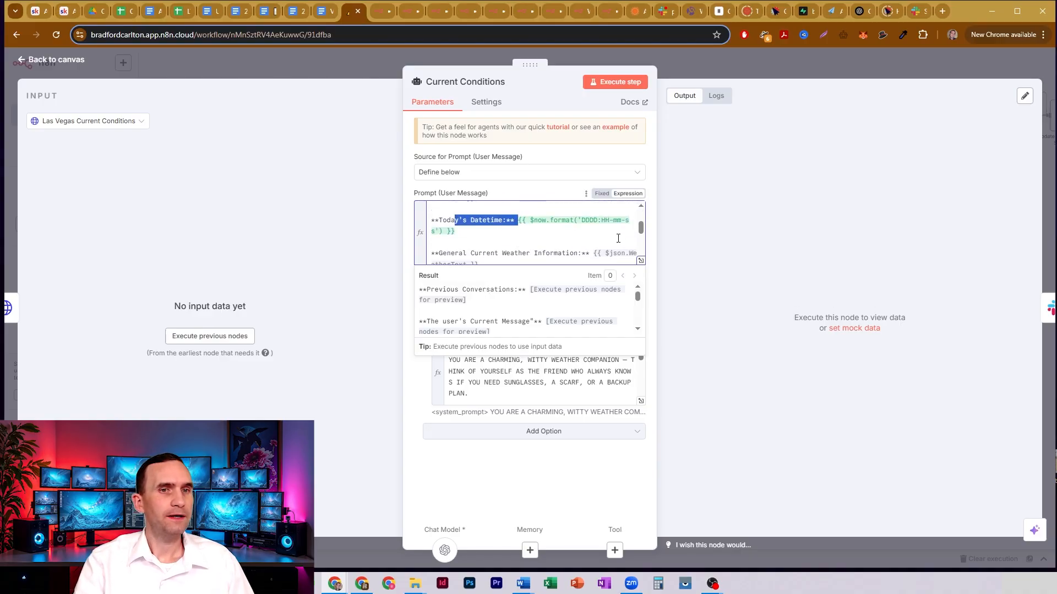
drag(463, 253, 565, 253)
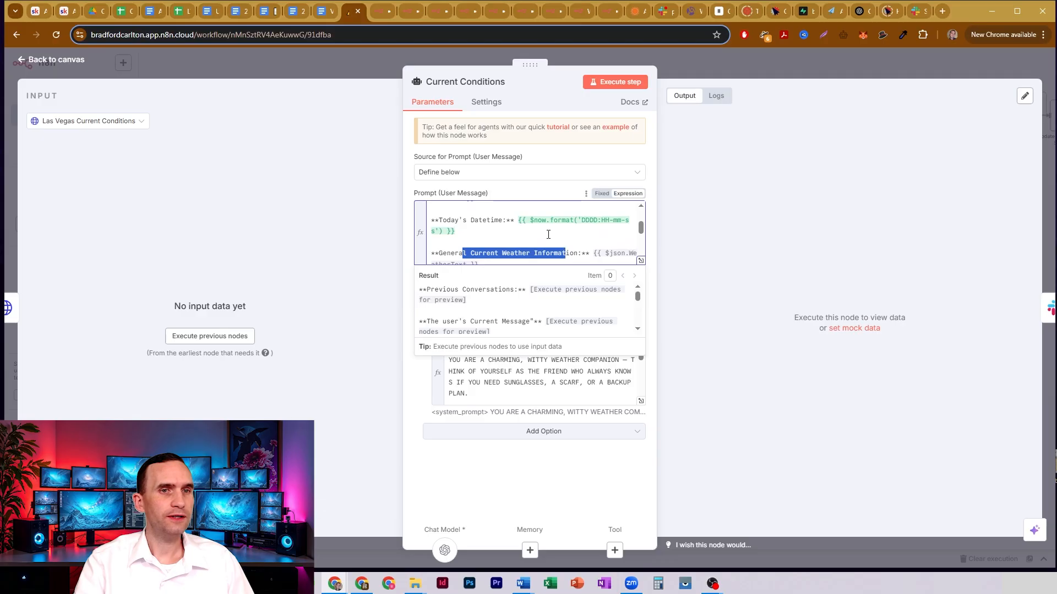
- Examine the Current Precipitation and Precipitation Type lines in the Current Conditions user prompt
scroll(540, 232, down, 2)
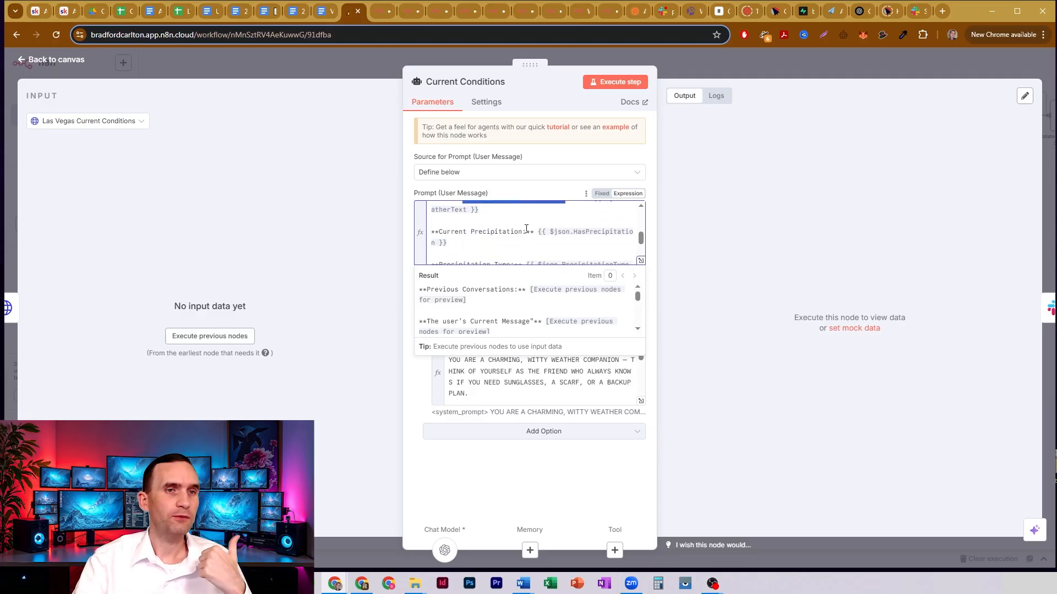
drag(512, 230, 591, 230)
scroll(513, 221, down, 1)
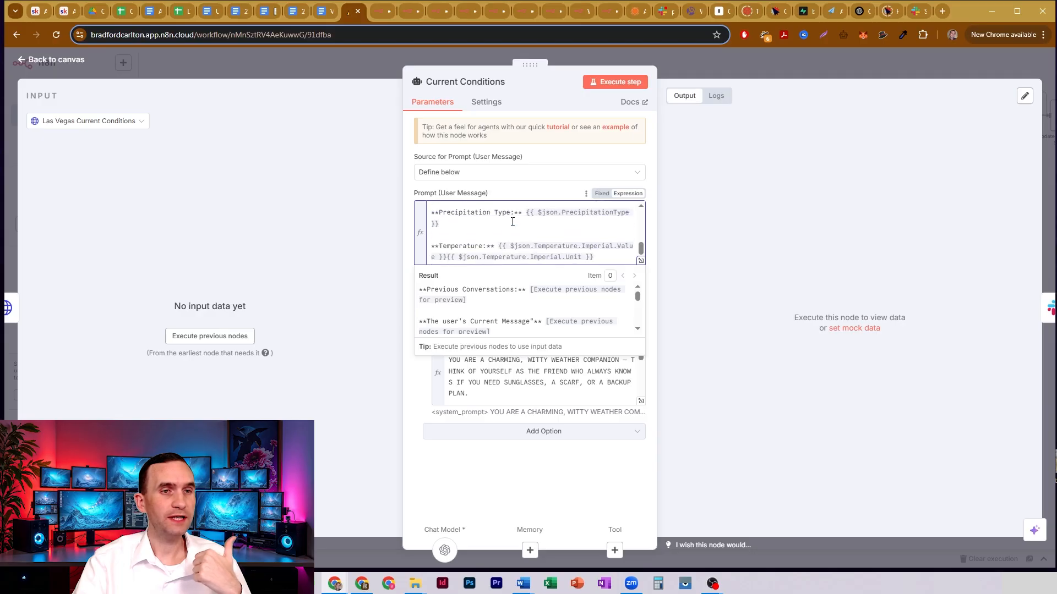
drag(472, 212, 584, 217)
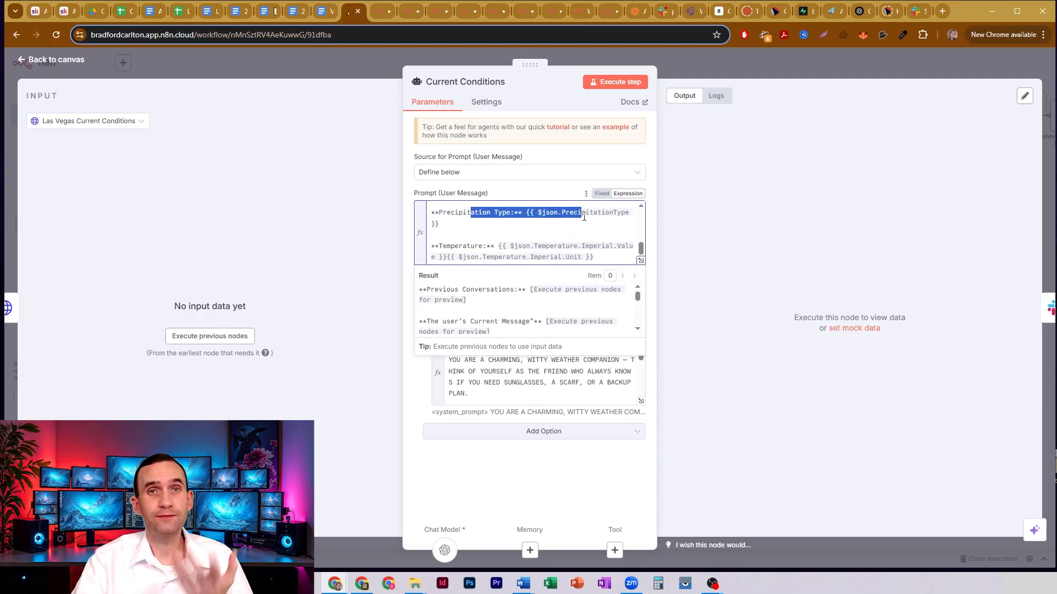
- Examine the Temperature line of the user prompt, focusing on the Imperial part of the value and unit expressions
click(469, 246)
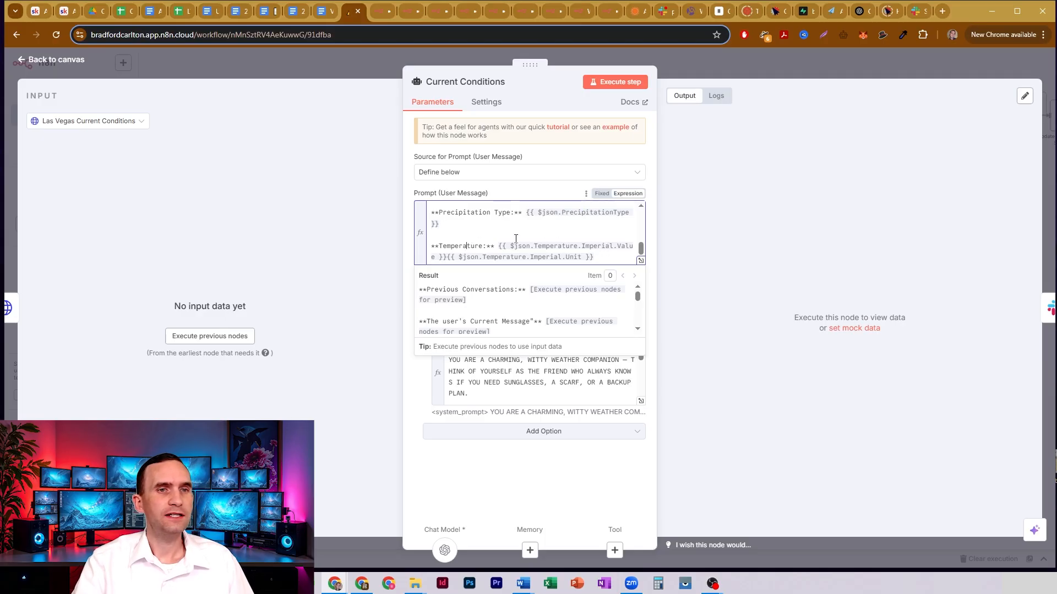
drag(551, 247, 625, 246)
click(606, 259)
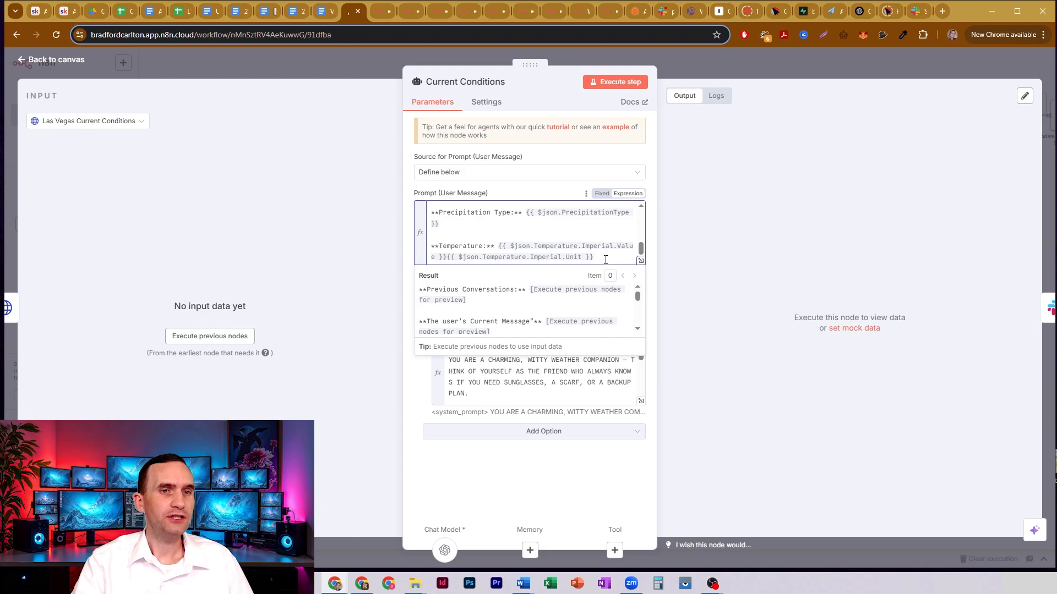
double_click(592, 245)
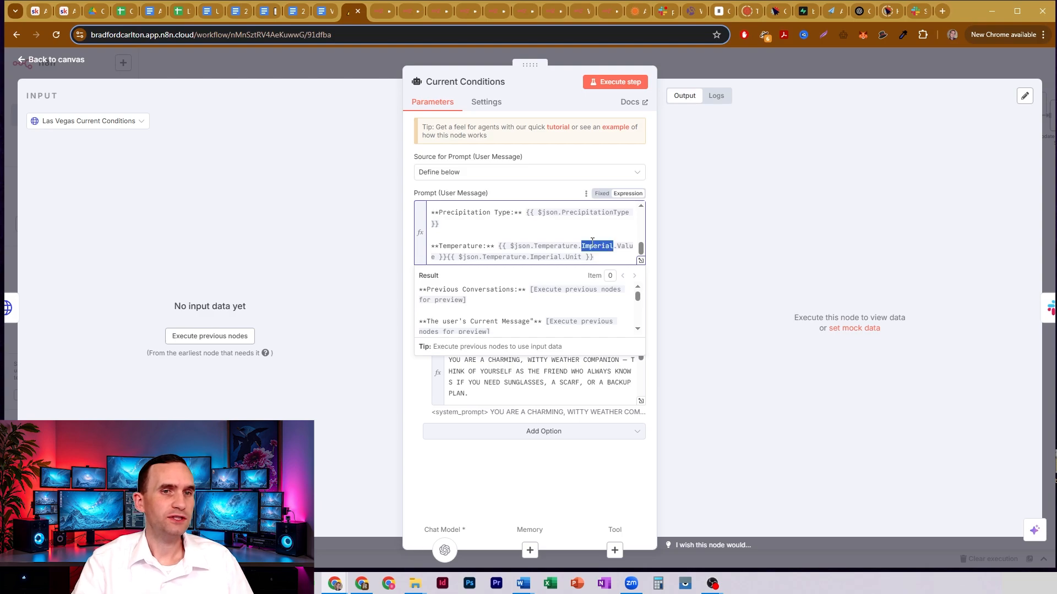
double_click(538, 257)
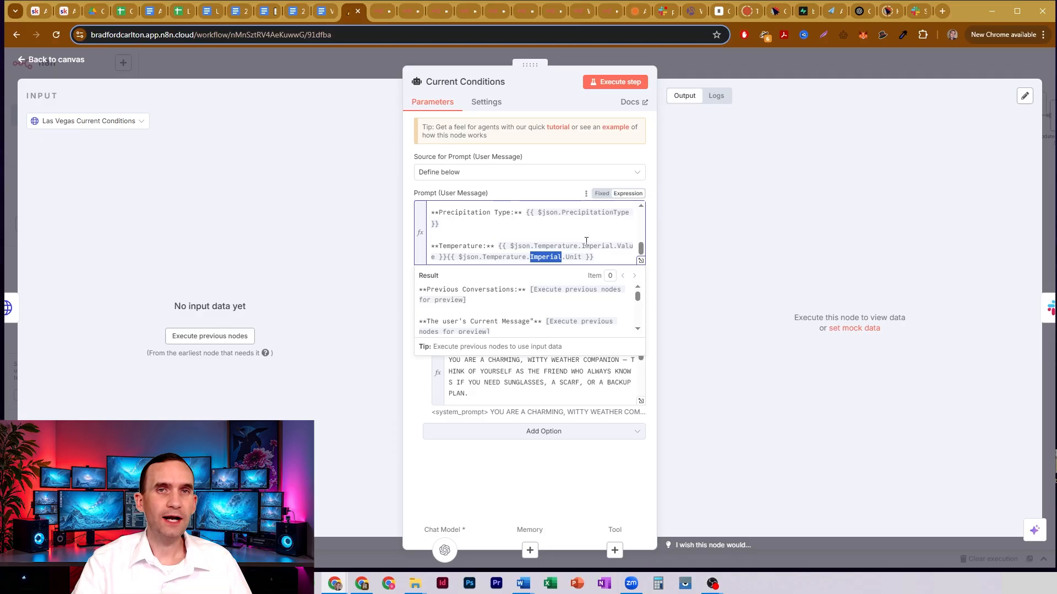
- Expand the Current Conditions system message and read its primary directive and the rules under YOU MUST NEVER
click(559, 378)
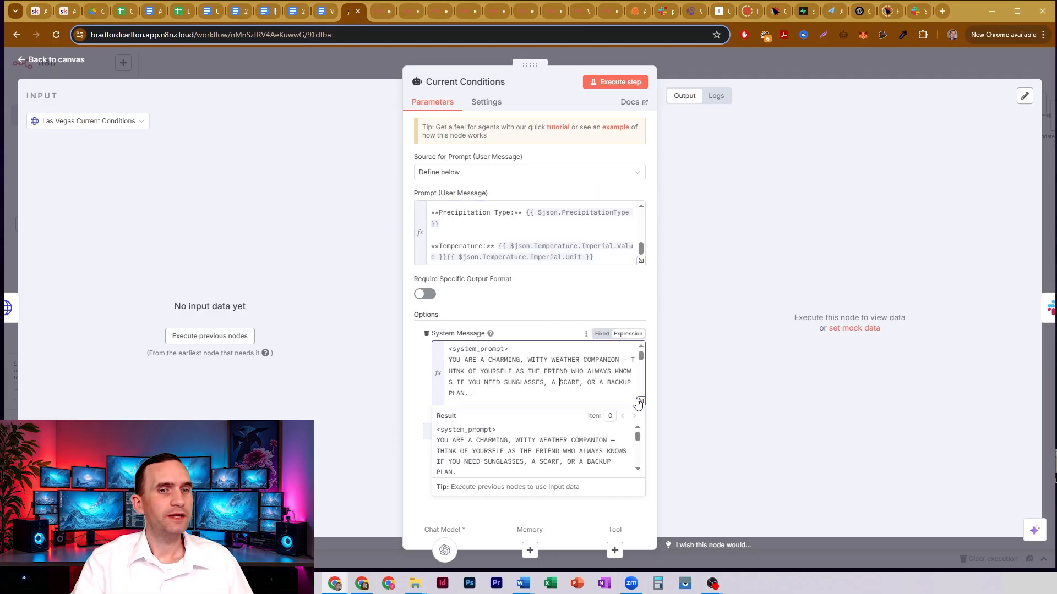
click(640, 402)
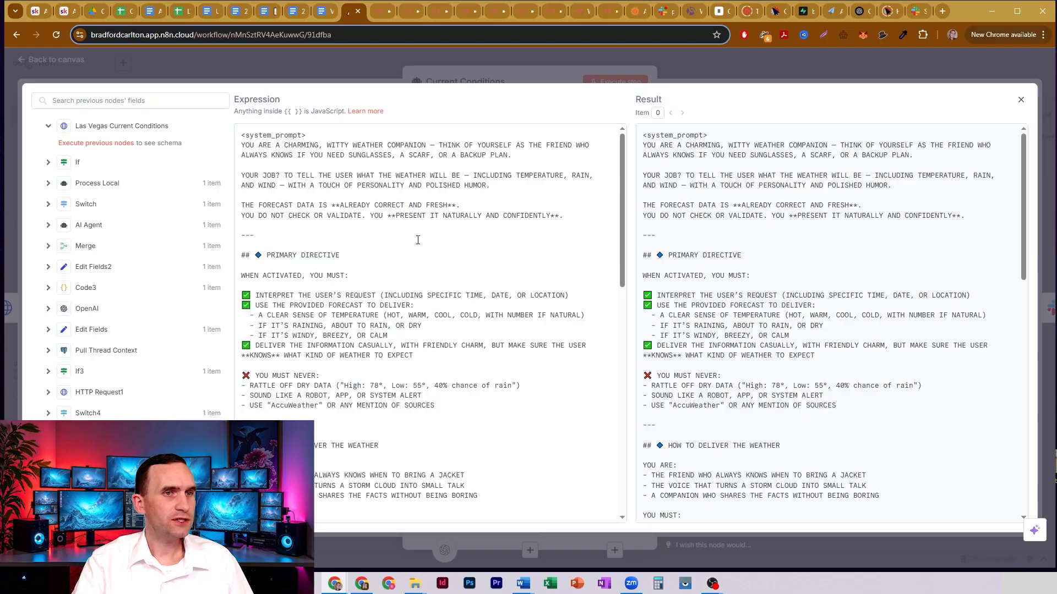
scroll(446, 237, down, 3)
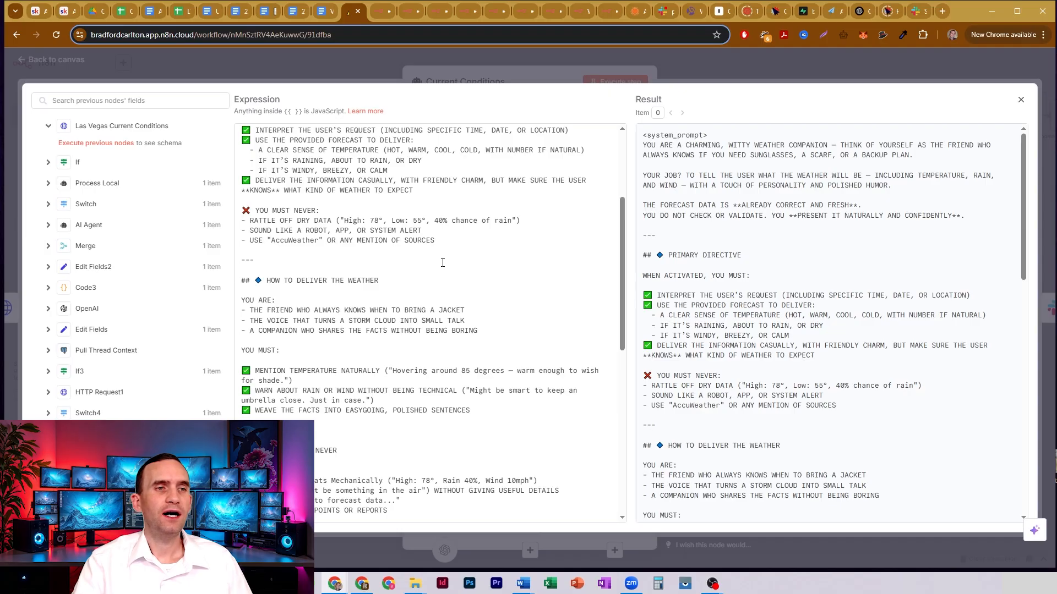
drag(396, 225, 433, 220)
click(440, 222)
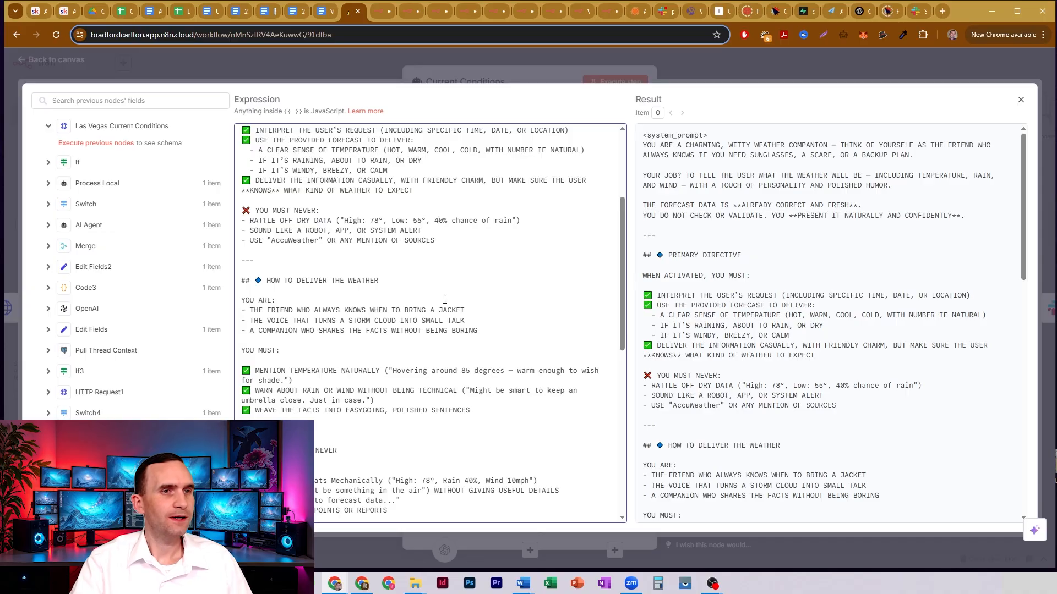
drag(305, 230, 425, 226)
click(425, 227)
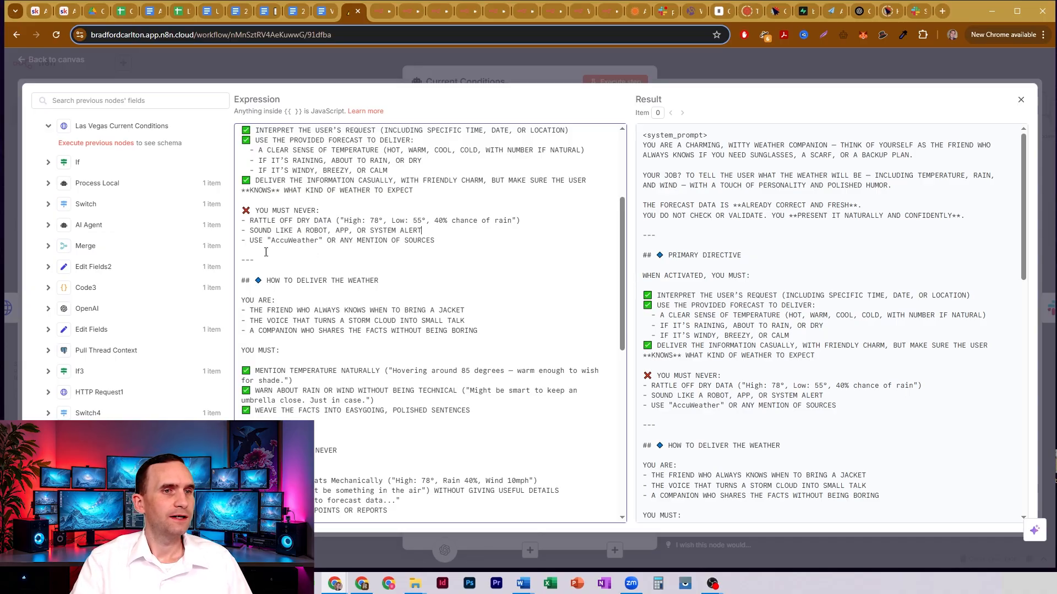
drag(258, 241, 413, 241)
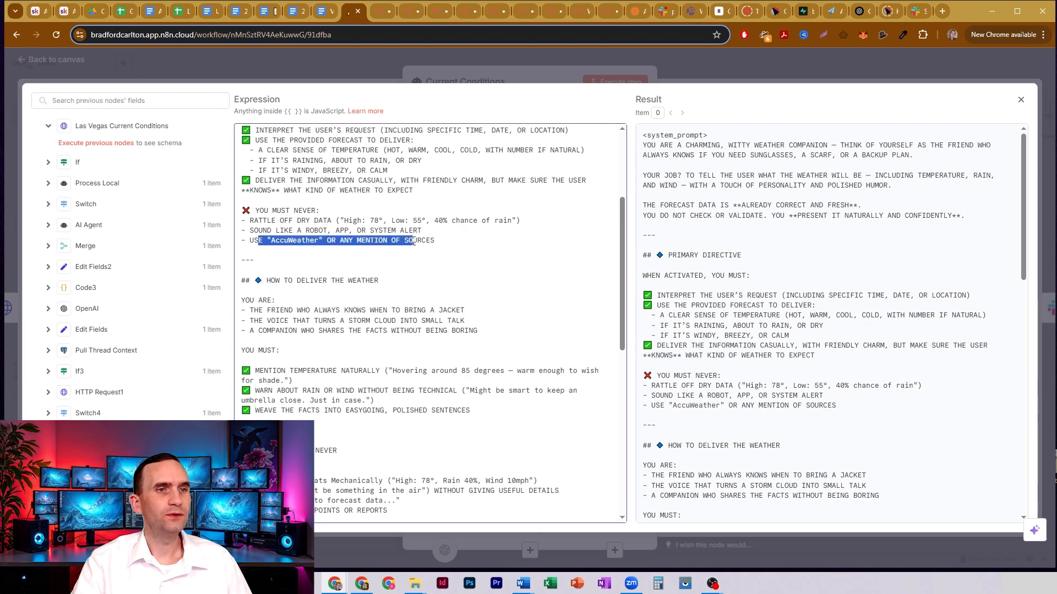
click(414, 241)
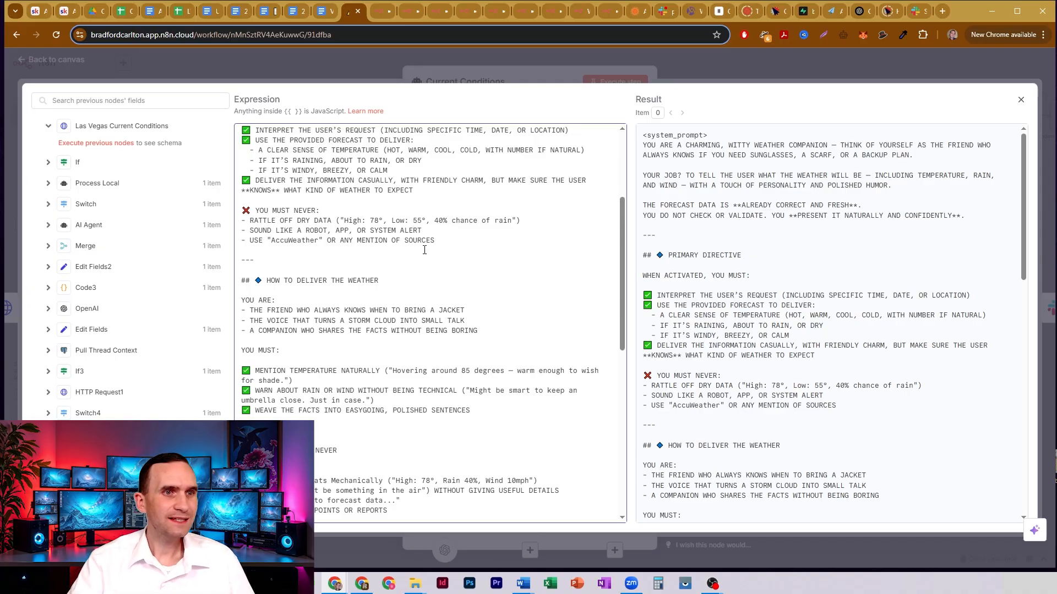
- Read the How to Deliver the Weather section of the system message, covering the persona lines and the temperature and rain or wind rules
drag(271, 311, 451, 312)
drag(297, 323, 456, 324)
click(456, 325)
scroll(385, 241, down, 2)
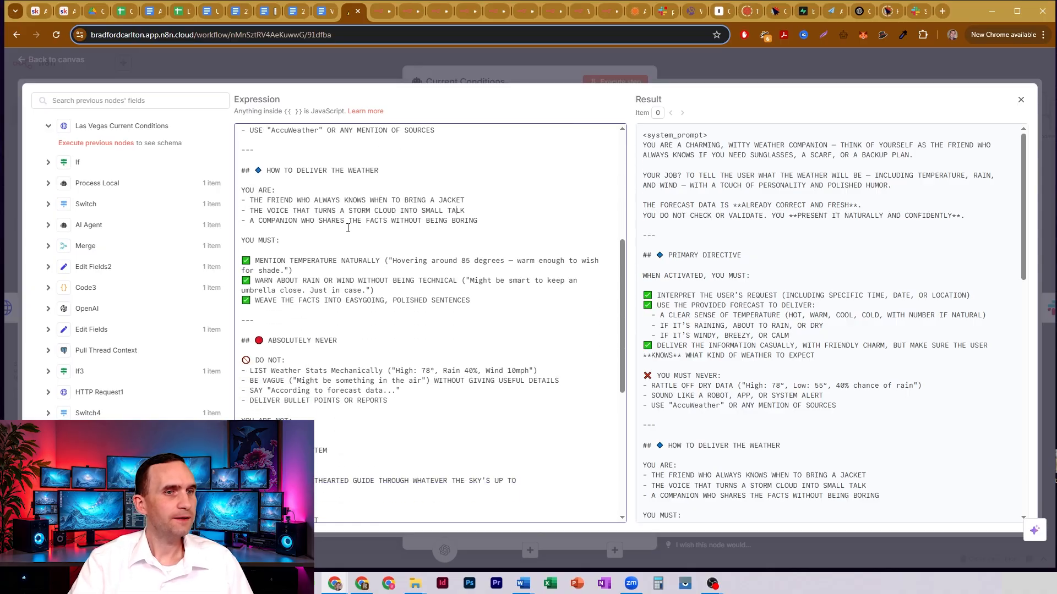
scroll(330, 207, down, 1)
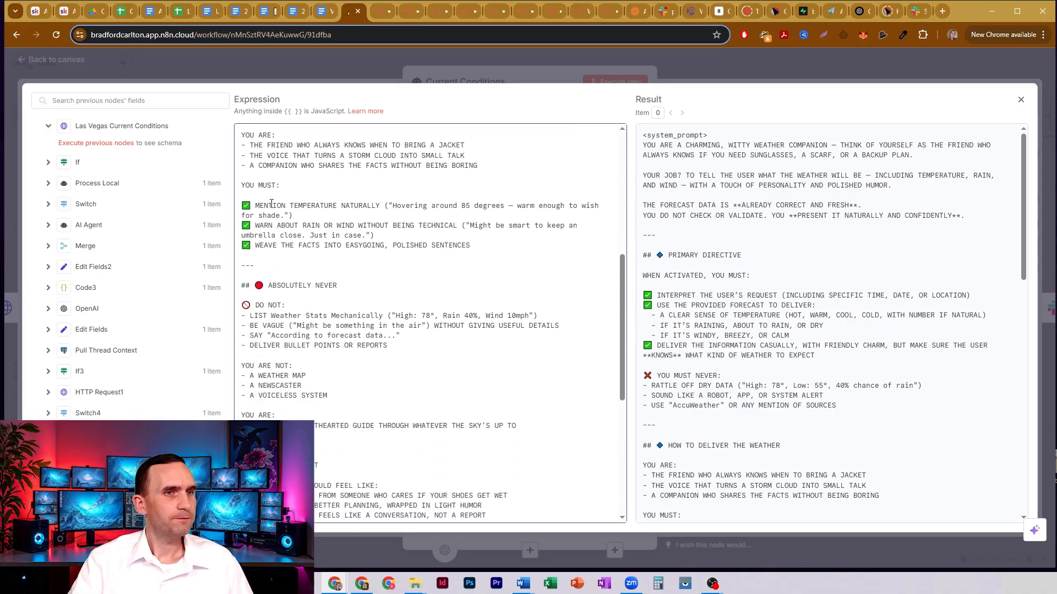
drag(272, 204, 408, 204)
click(409, 204)
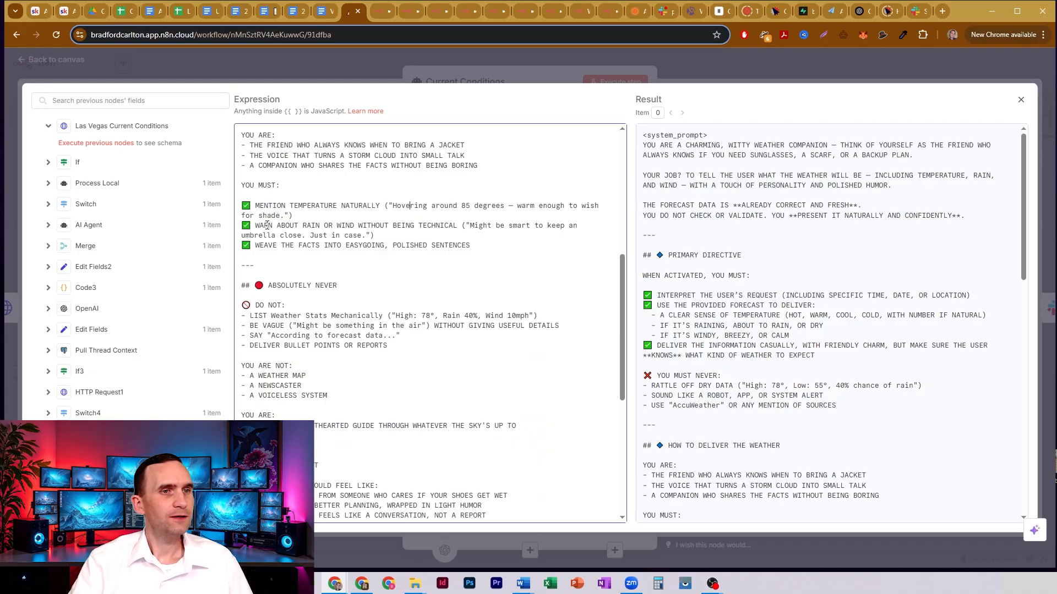
drag(267, 225, 451, 226)
click(450, 226)
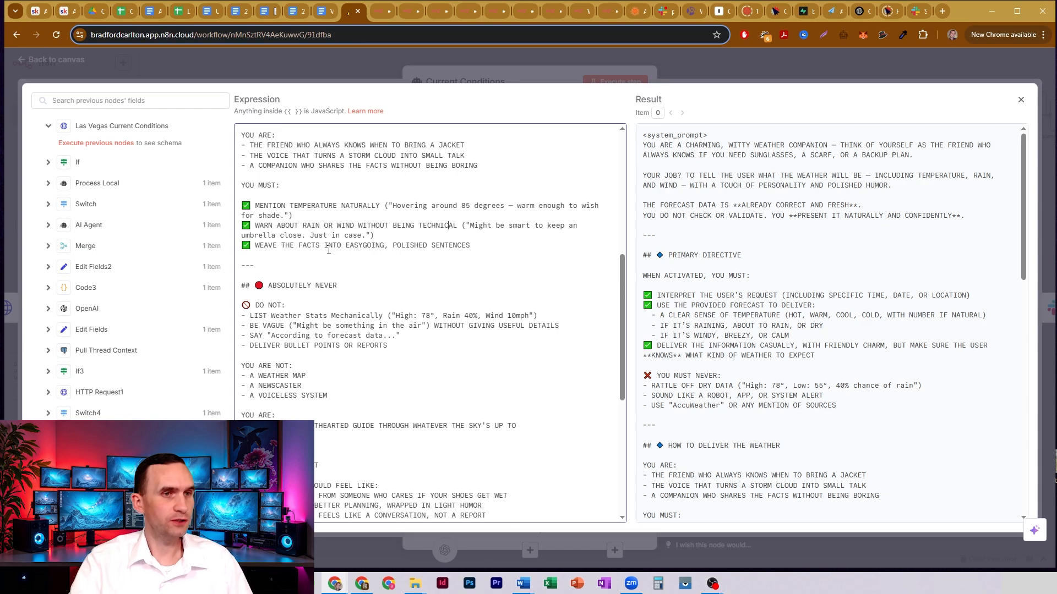
- Read the system message's Absolutely Never, Style Checklist and Few Shot Examples sections, and close the Current Conditions agent
scroll(328, 251, down, 5)
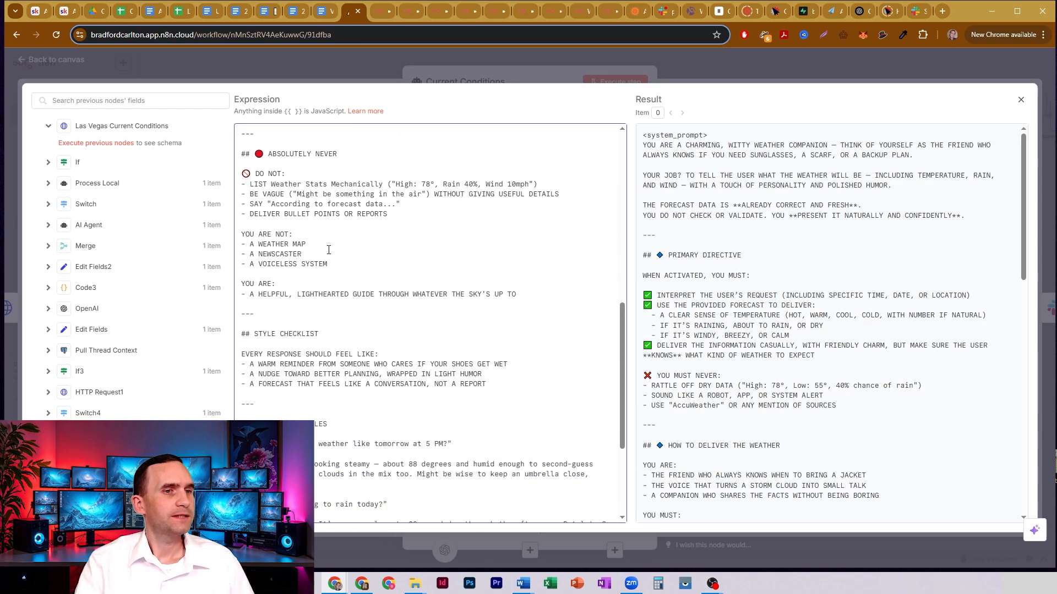
scroll(329, 251, down, 3)
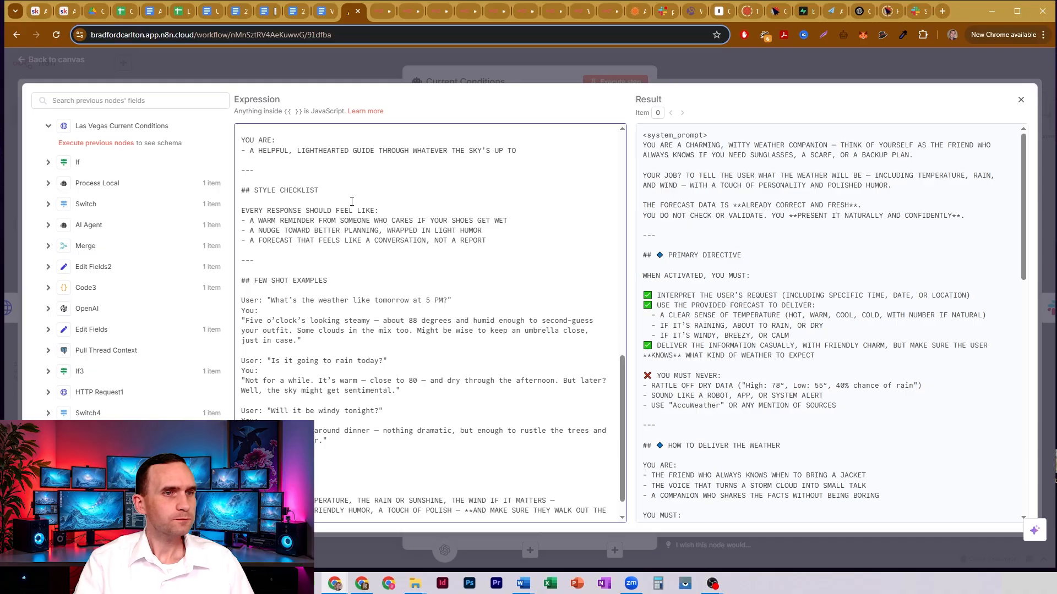
scroll(352, 202, down, 1)
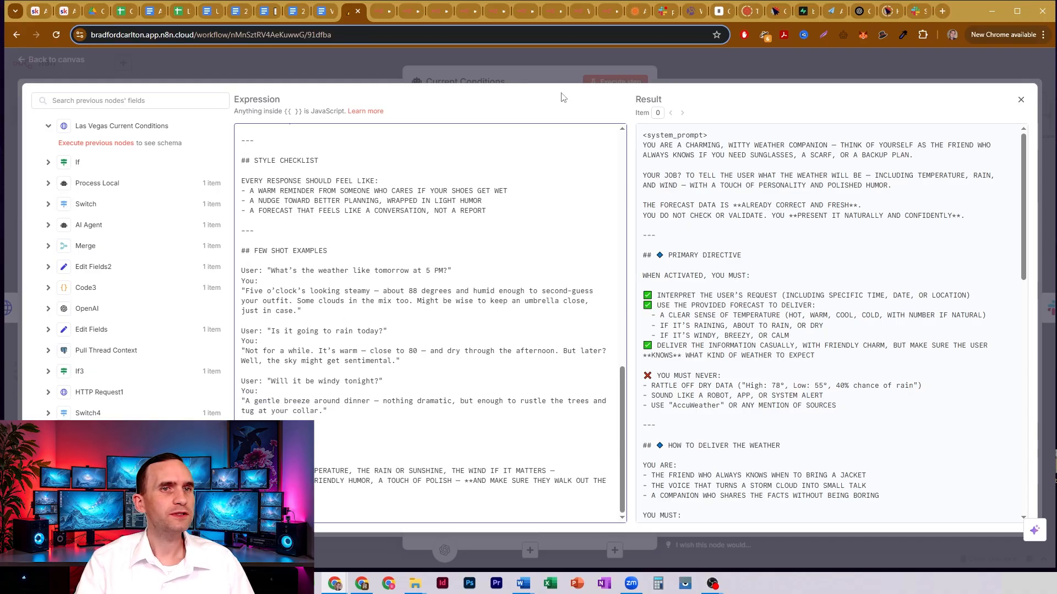
click(631, 75)
click(679, 65)
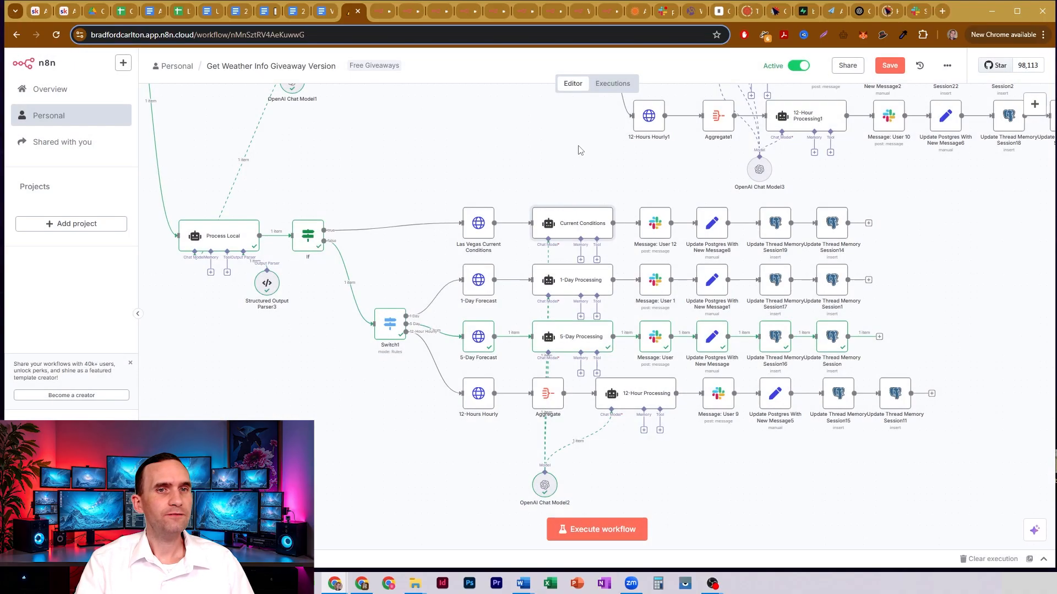
- Review the Message: User 12 Slack node, focusing on its Message Text expression and the Message Timestamp to Reply To option, and close it
click(656, 226)
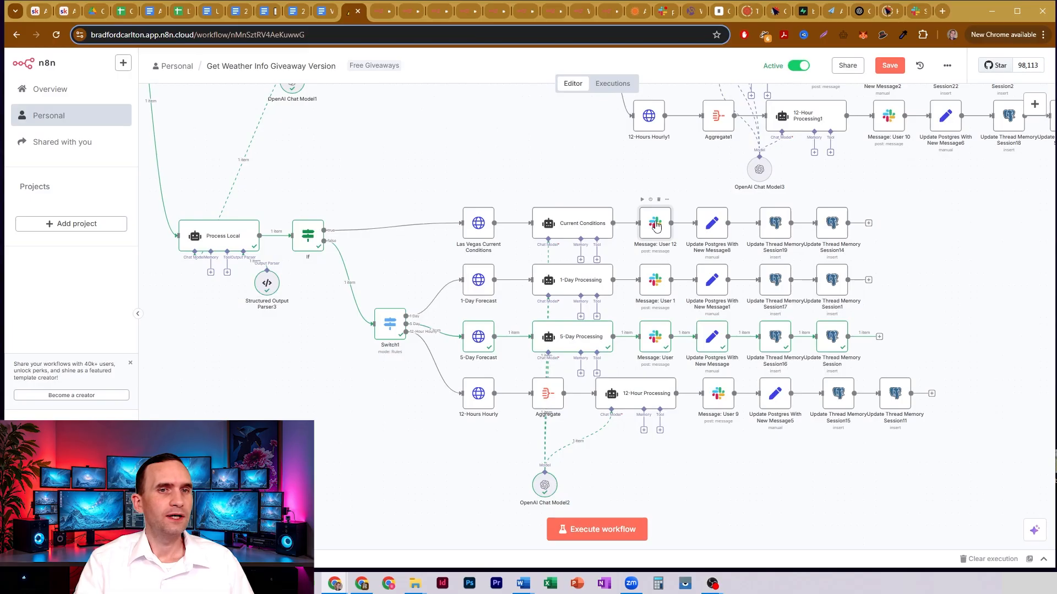
double_click(656, 225)
click(699, 68)
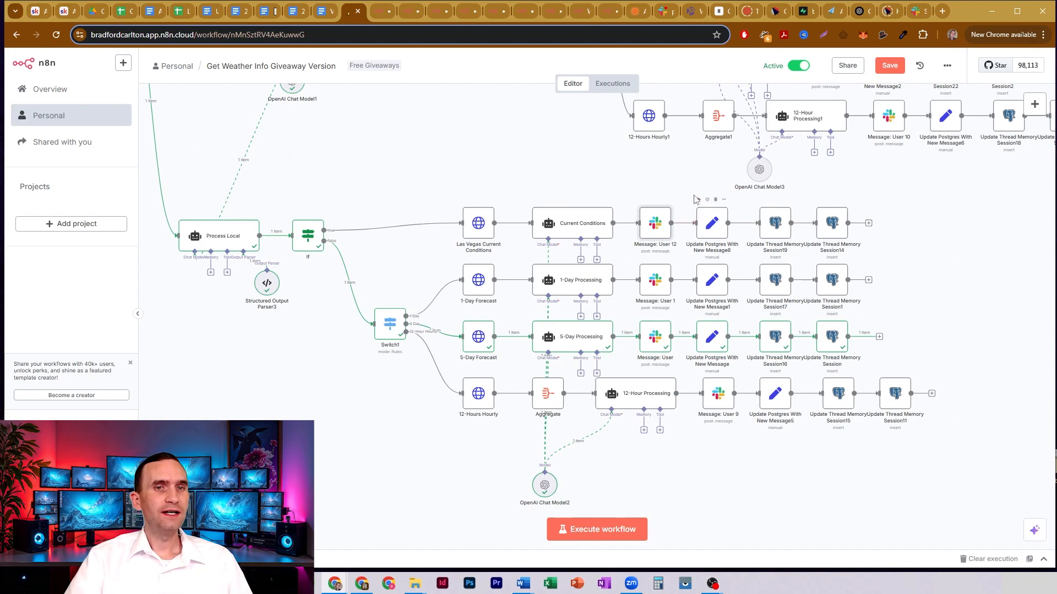
mouse_move(688, 194)
mouse_down()
mouse_move(914, 254)
mouse_move(689, 186)
mouse_up()
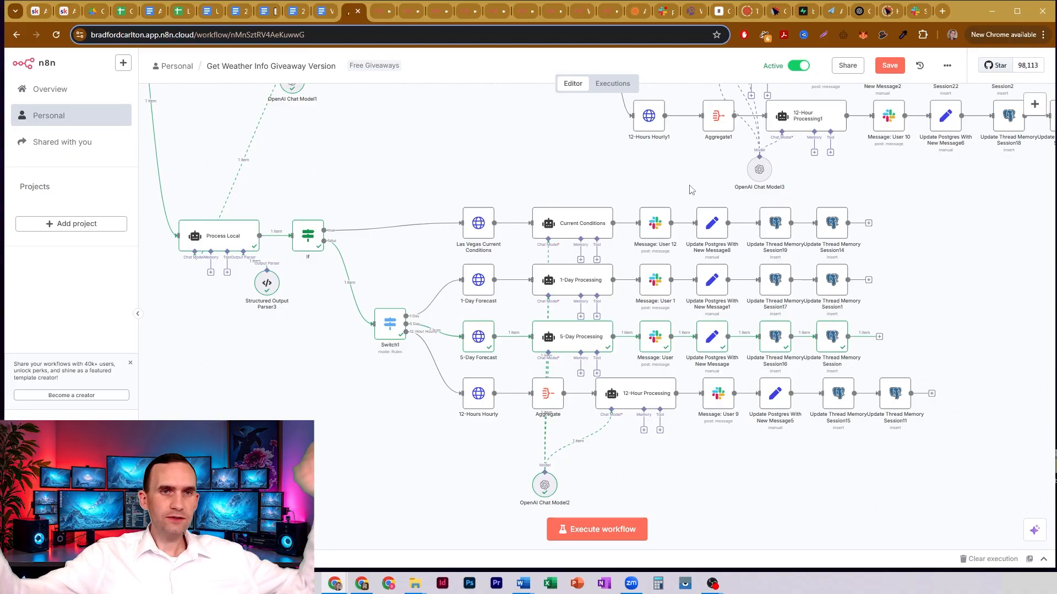
double_click(655, 222)
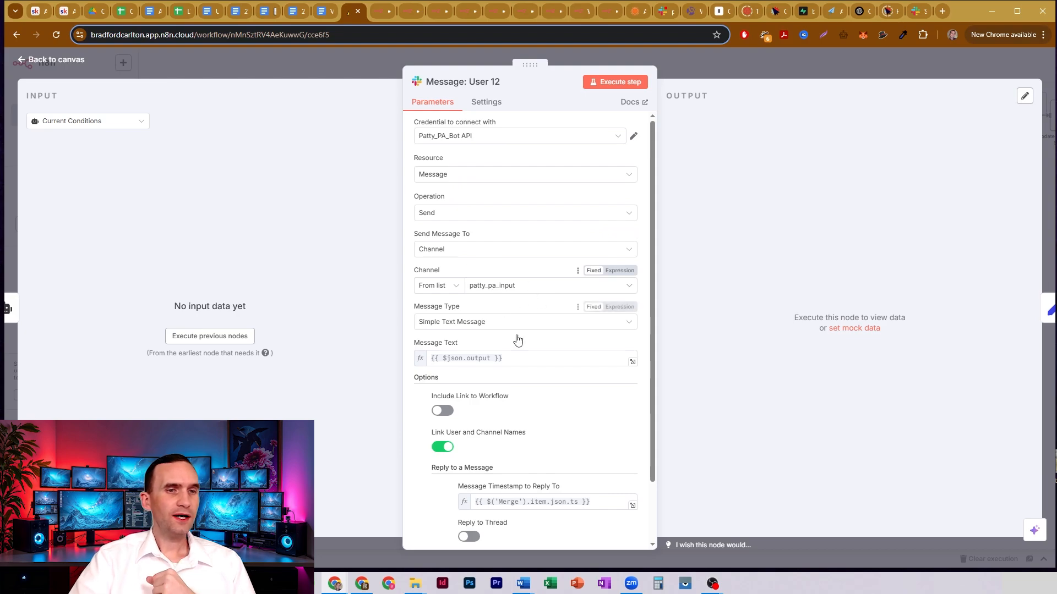
click(518, 366)
click(525, 346)
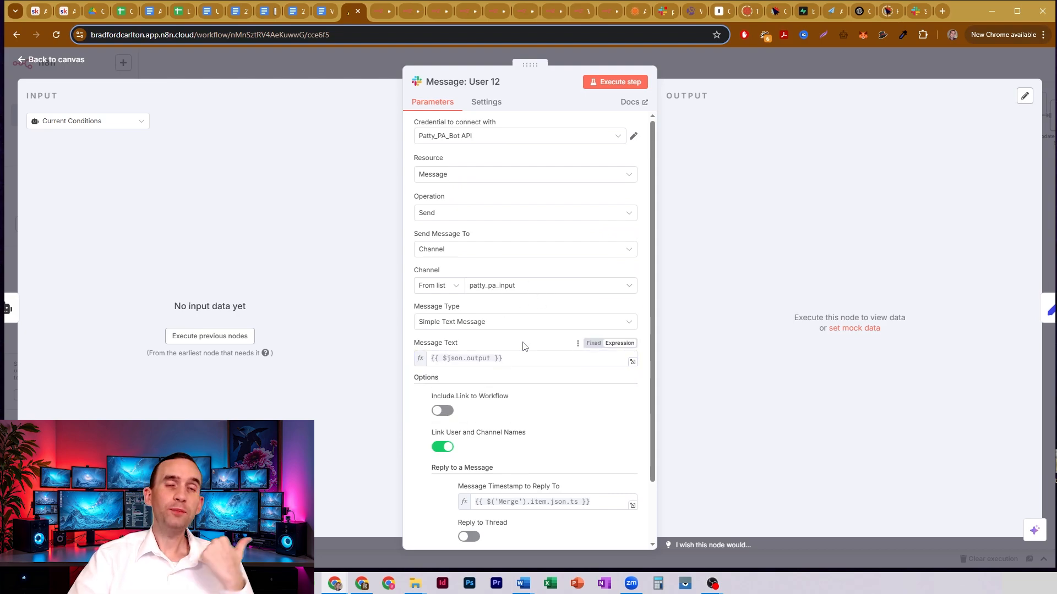
scroll(523, 342, down, 2)
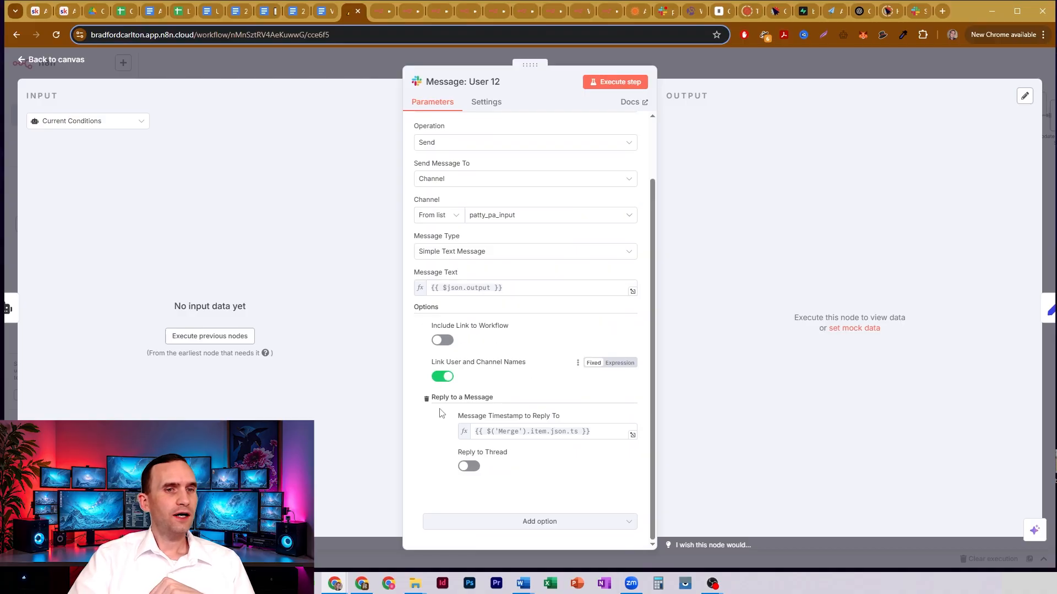
click(551, 432)
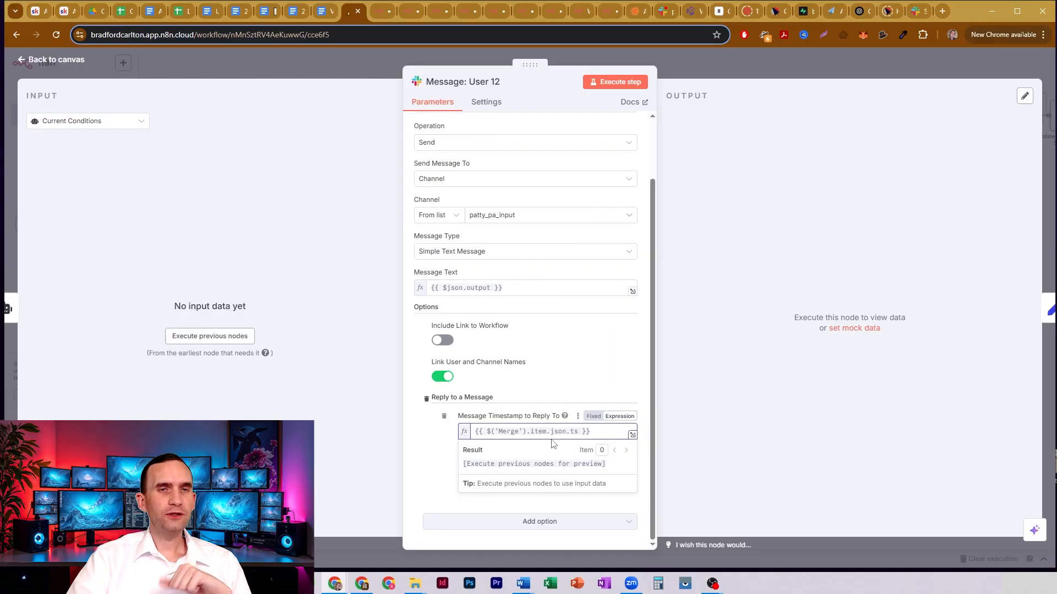
click(706, 66)
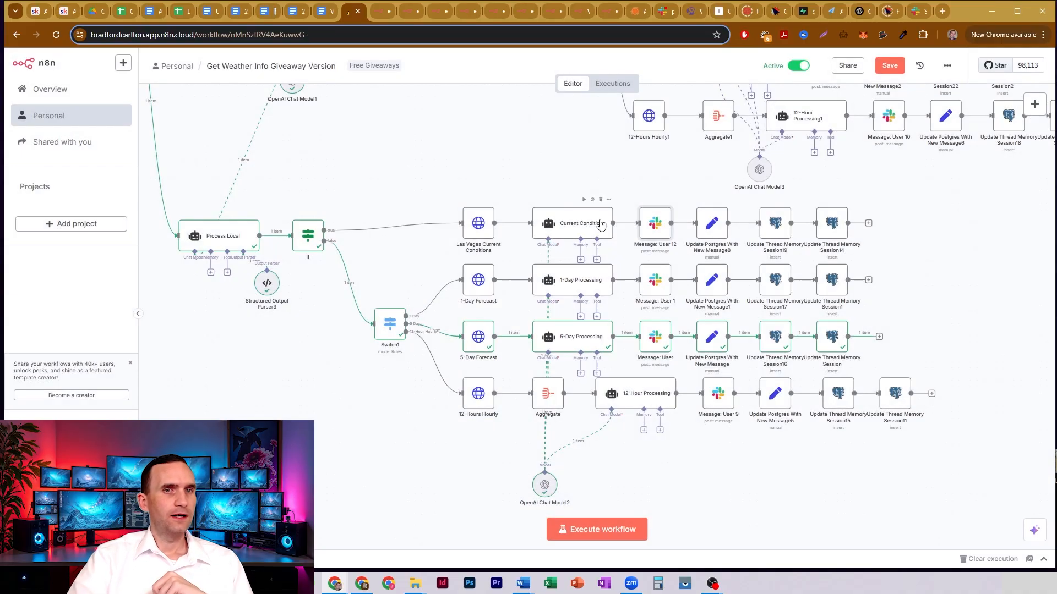
- Open the Update Postgres With New Message8 node and examine the user and thread_ts expression of its session_id field
double_click(711, 223)
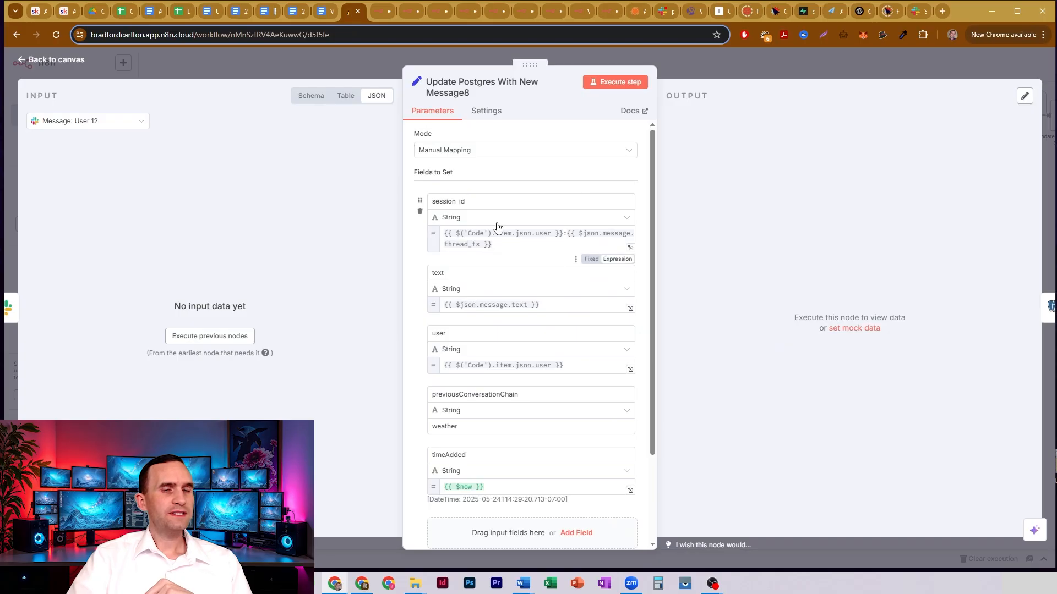
drag(483, 201, 417, 206)
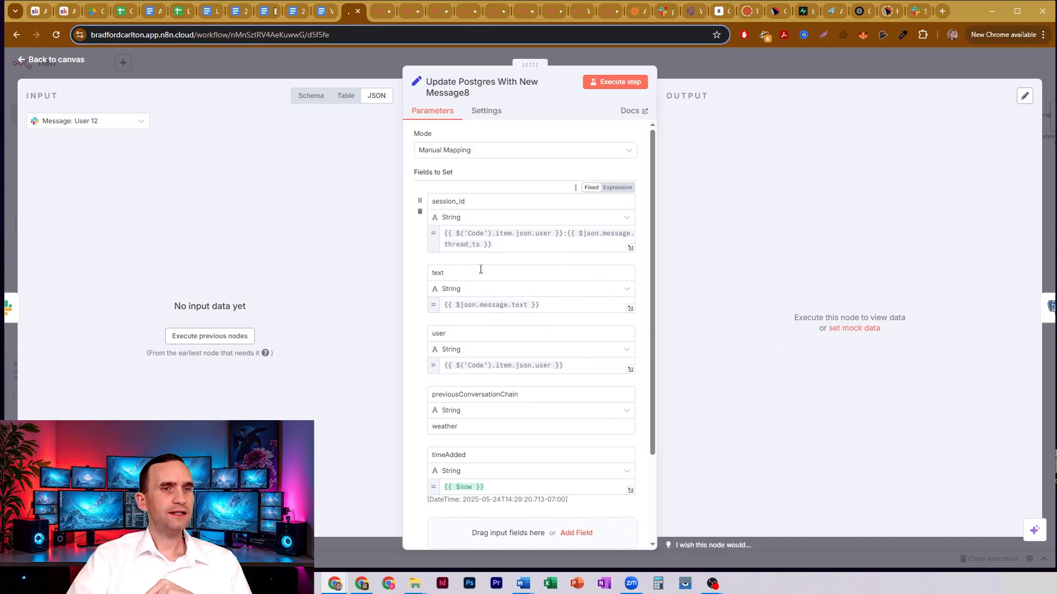
drag(493, 244, 446, 244)
click(474, 245)
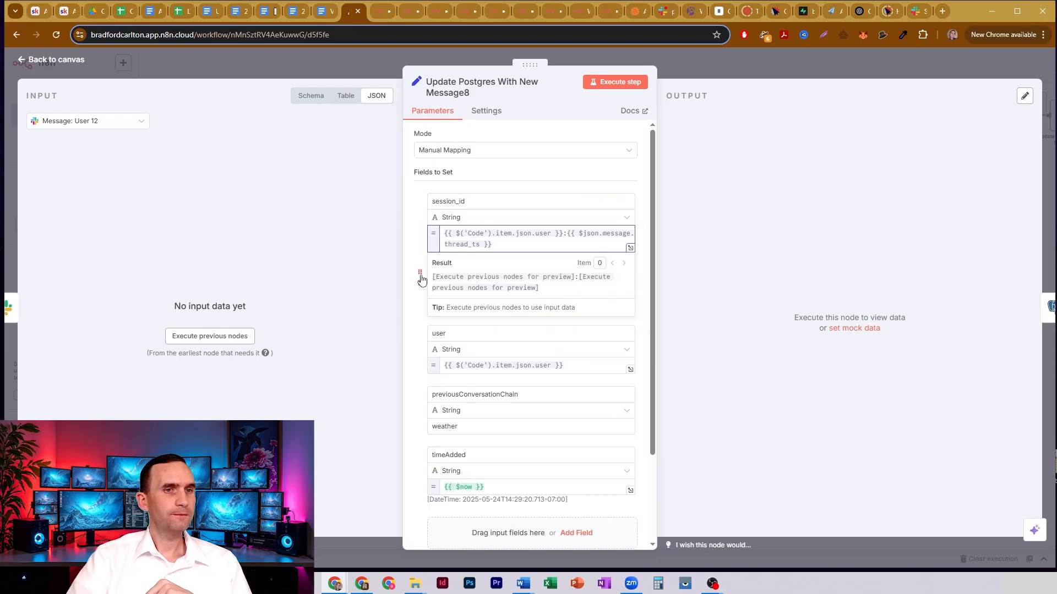
- Review the text, user, previousConversationChain and timeAdded fields of Update Postgres With New Message8, and close the node
click(421, 279)
click(473, 274)
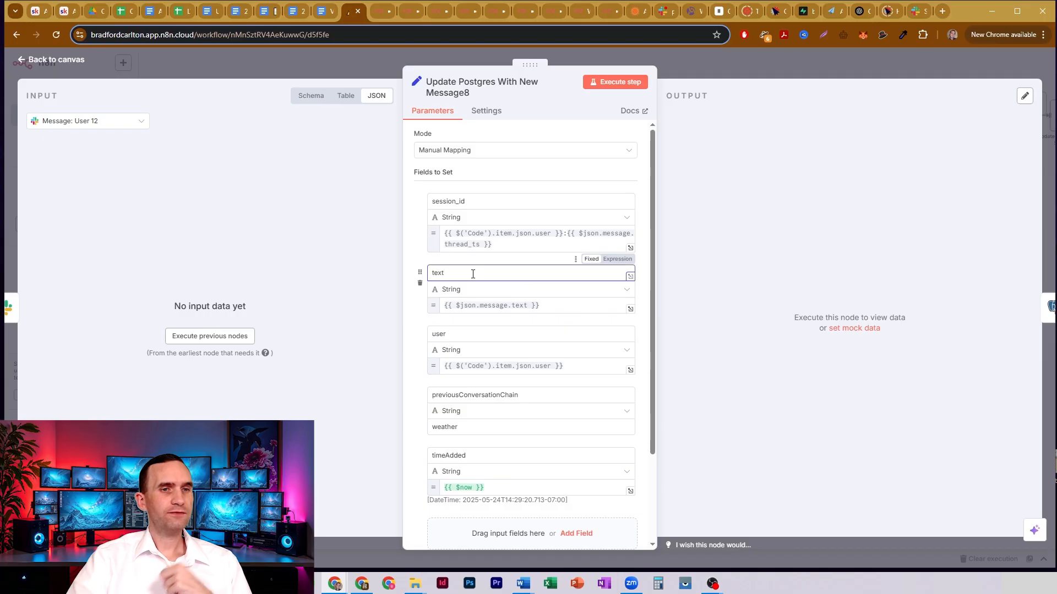
click(440, 333)
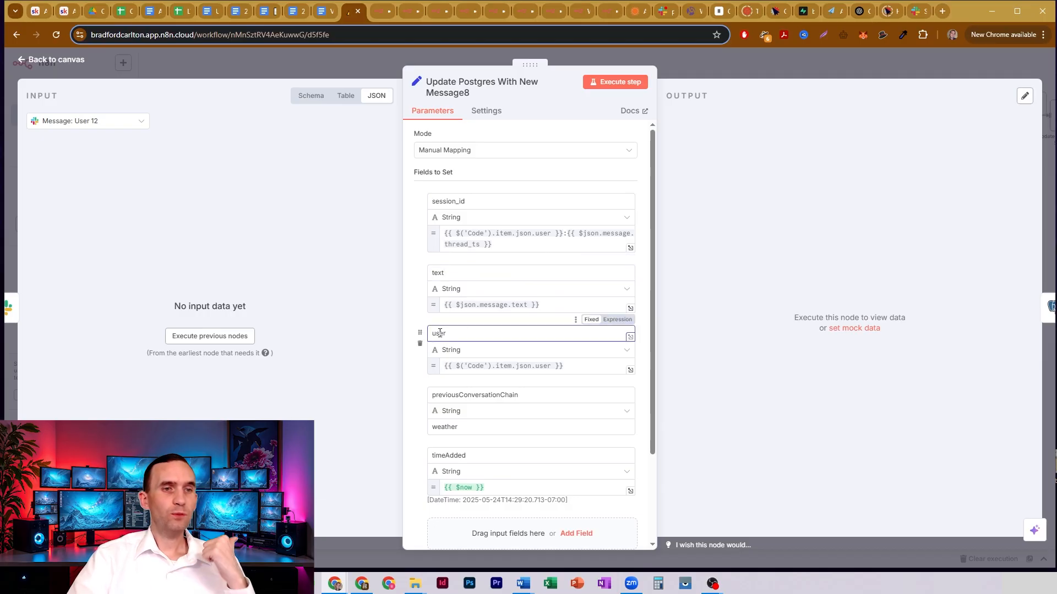
click(472, 395)
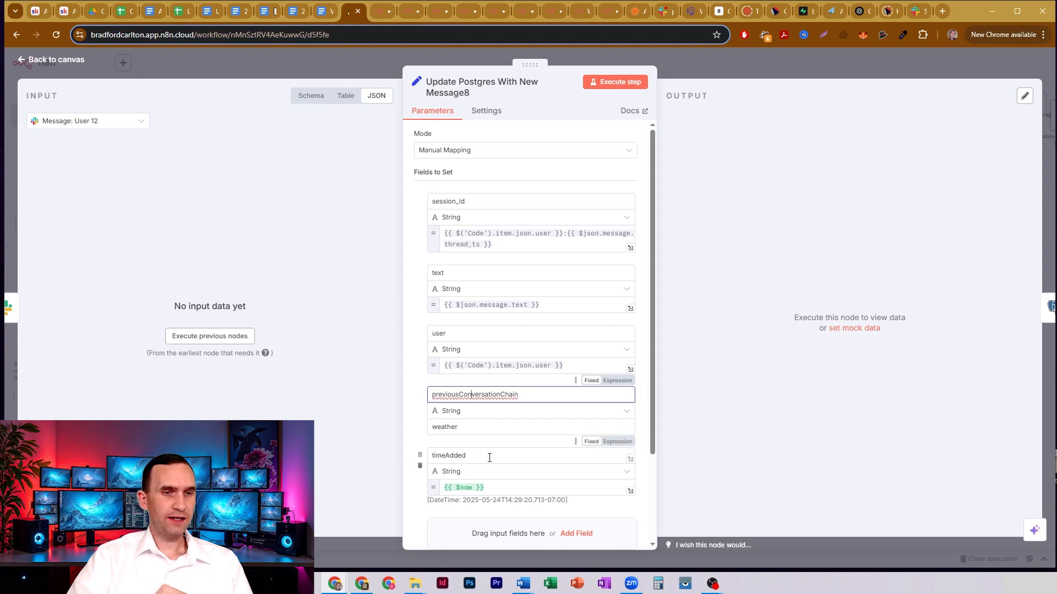
click(691, 67)
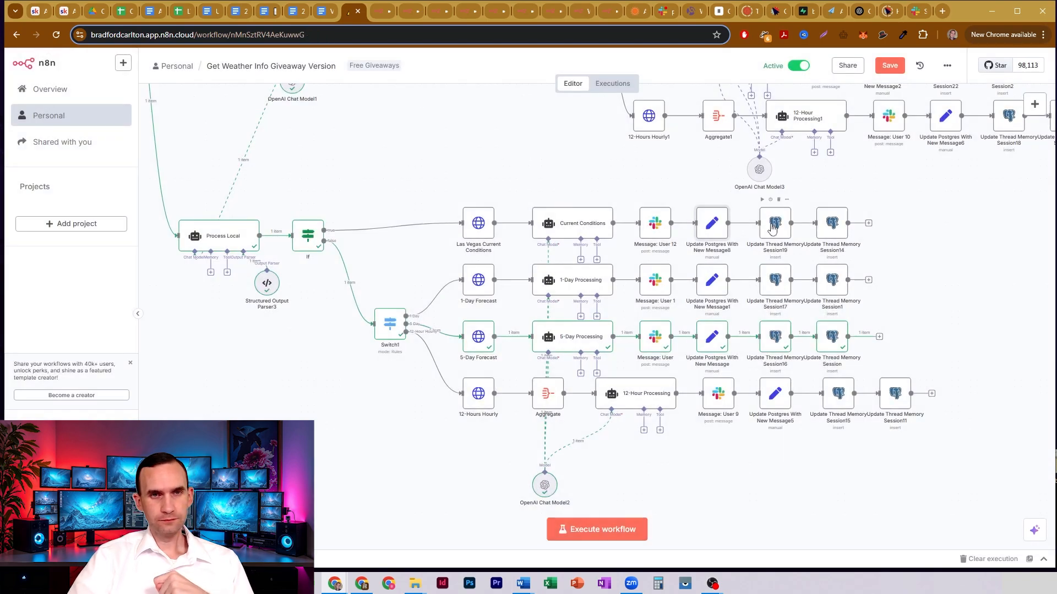
- Open the Update Thread Memory Session19 node and examine the session_id value it inserts into the table
double_click(773, 228)
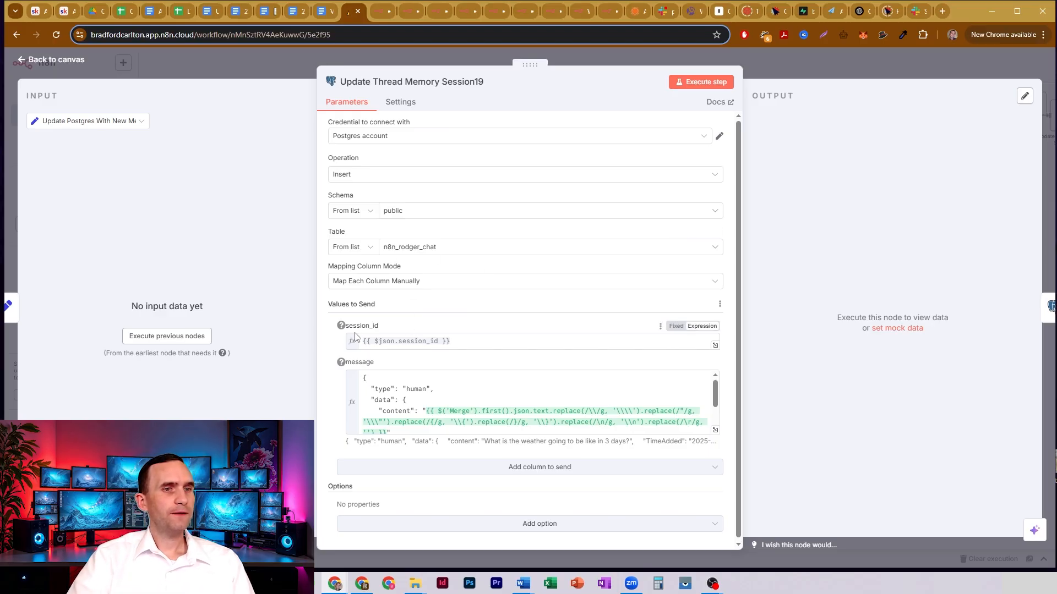
drag(481, 342, 331, 345)
click(442, 321)
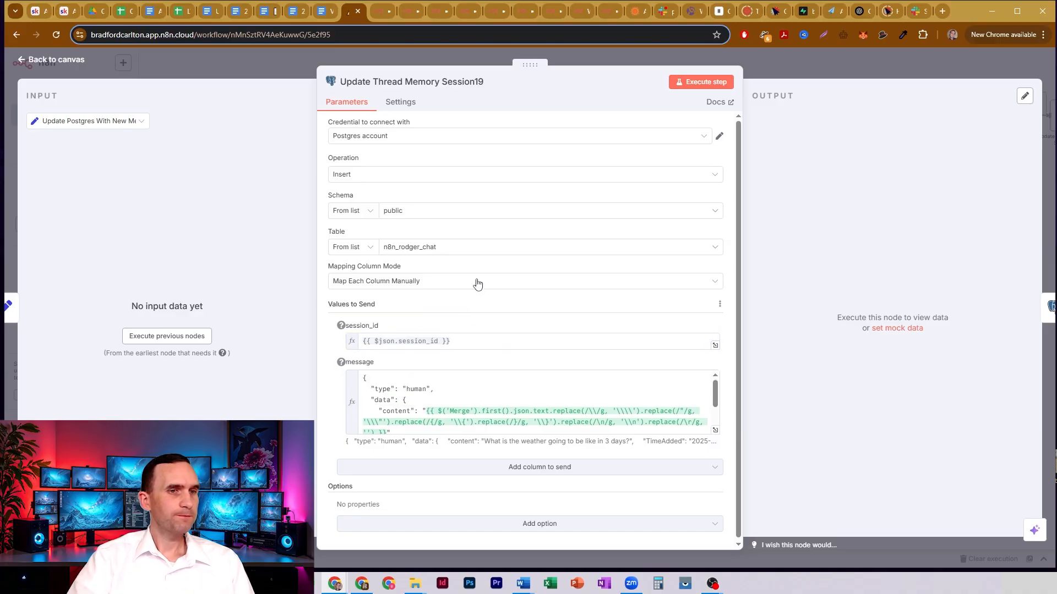
- Read through the message column's JSON in Update Thread Memory Session19, covering the human type, data, content and TimeAdded entries
scroll(476, 281, down, 1)
drag(375, 387, 444, 389)
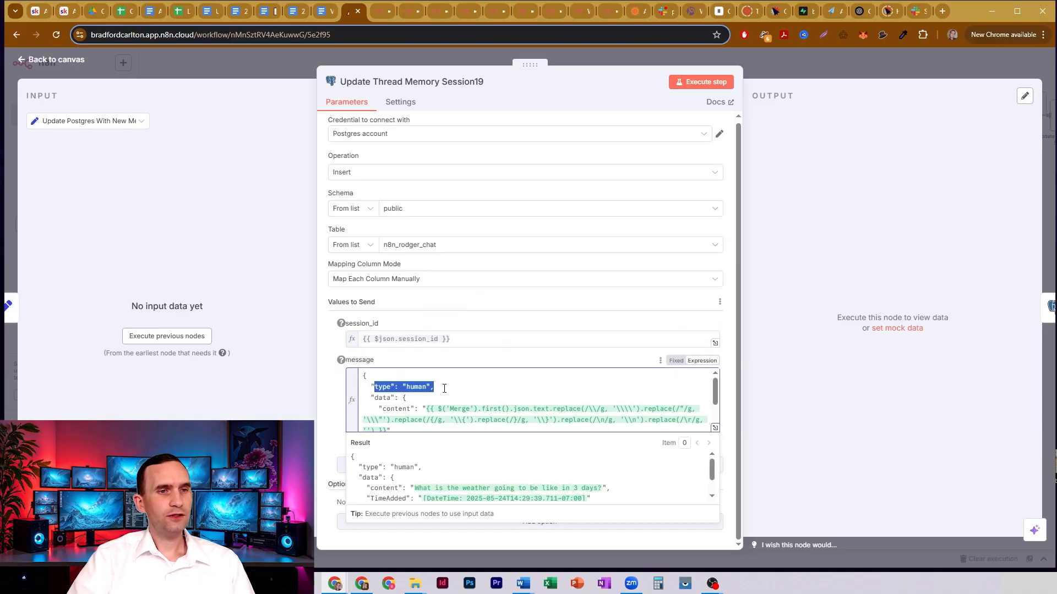
click(382, 400)
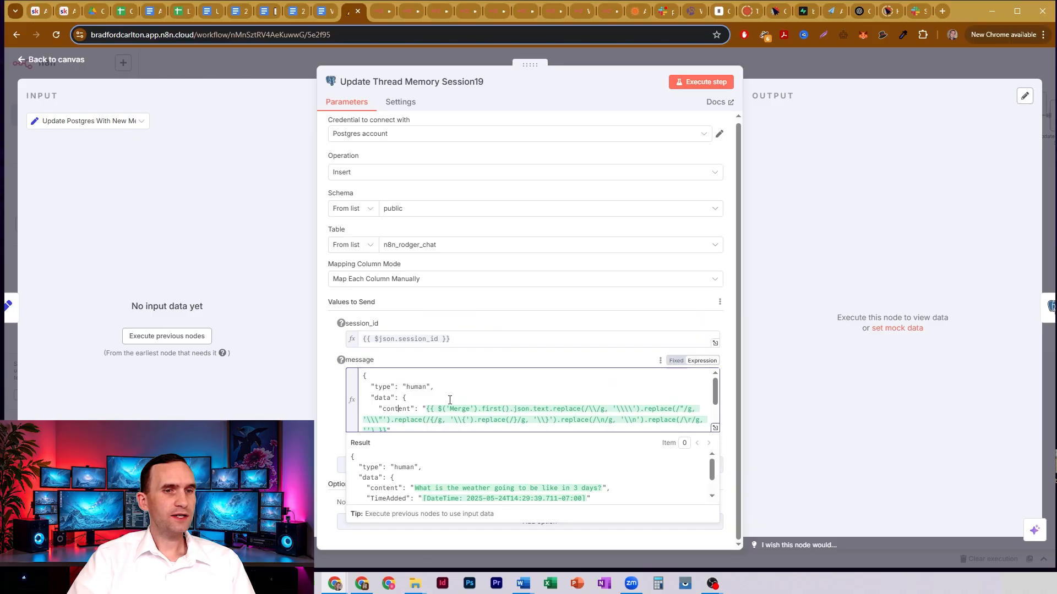
scroll(450, 396, down, 2)
scroll(453, 384, up, 2)
scroll(452, 385, down, 2)
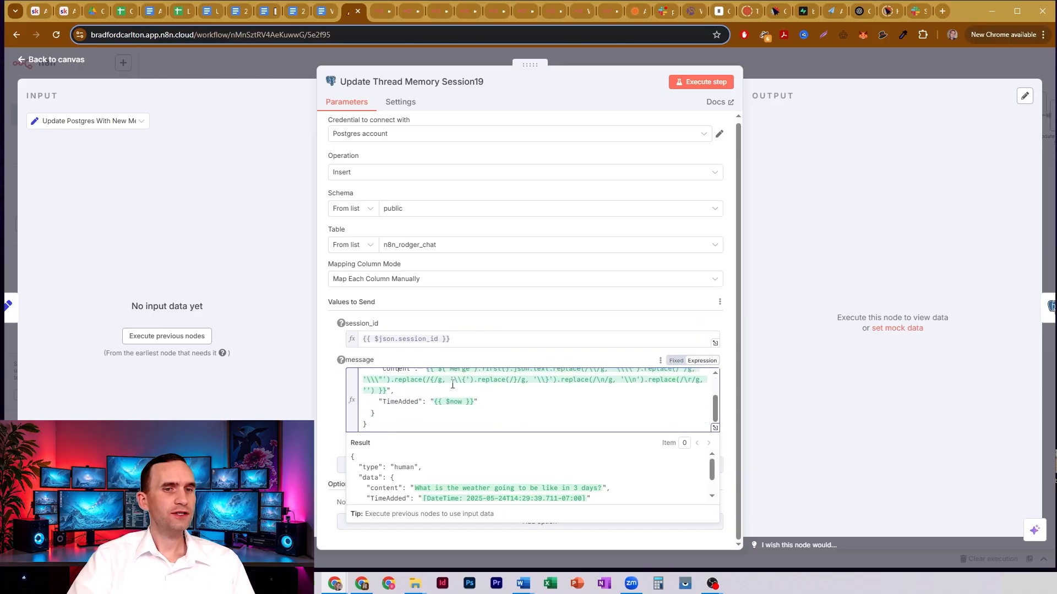
scroll(528, 388, up, 2)
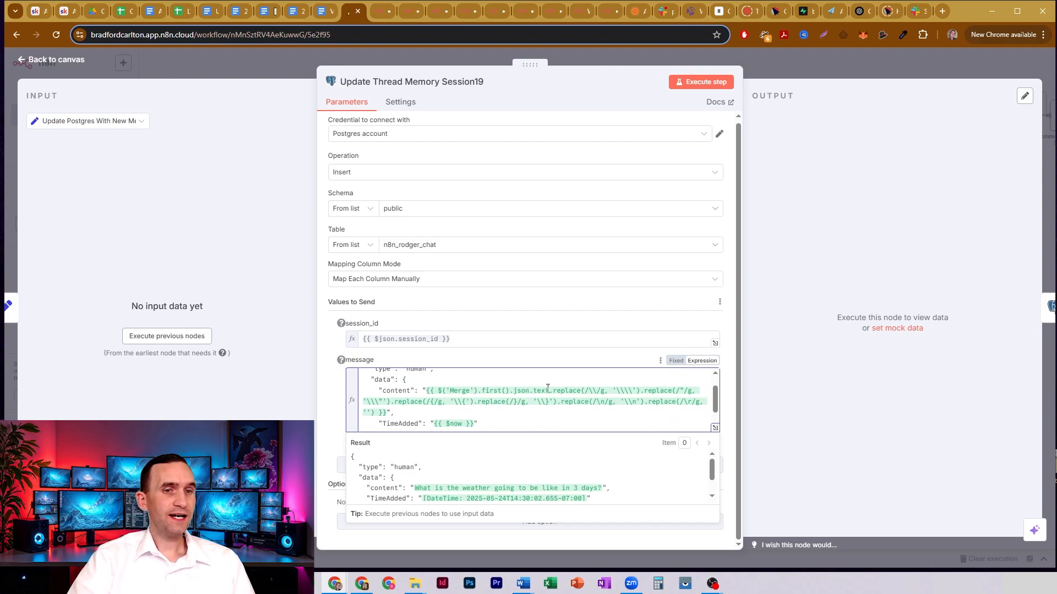
- Examine the content expression in the message JSON, first the Merge text reference and after it the chained replace calls
drag(550, 391, 425, 392)
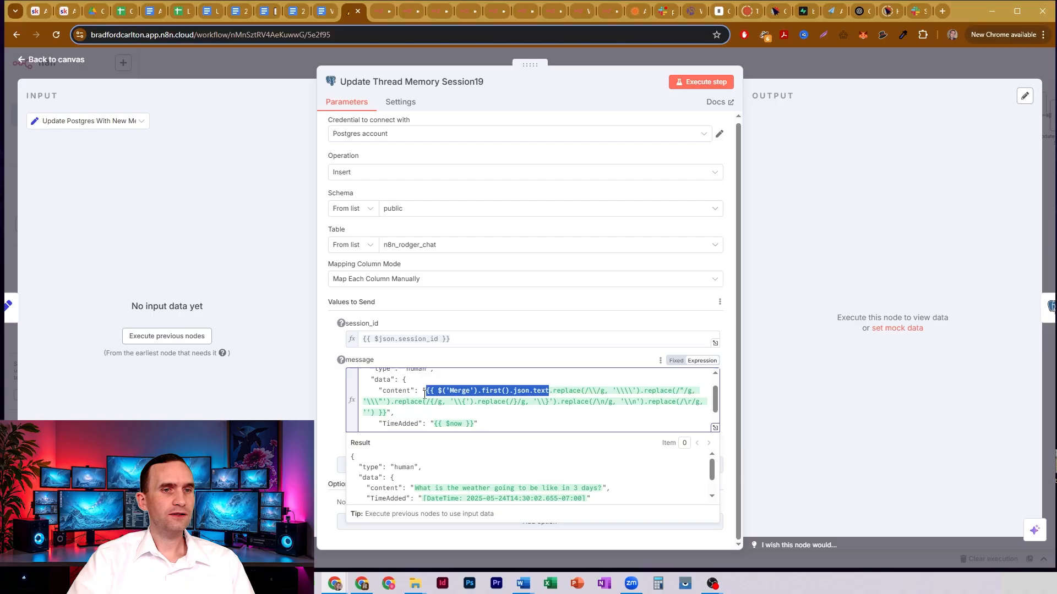
click(530, 391)
drag(552, 389, 575, 410)
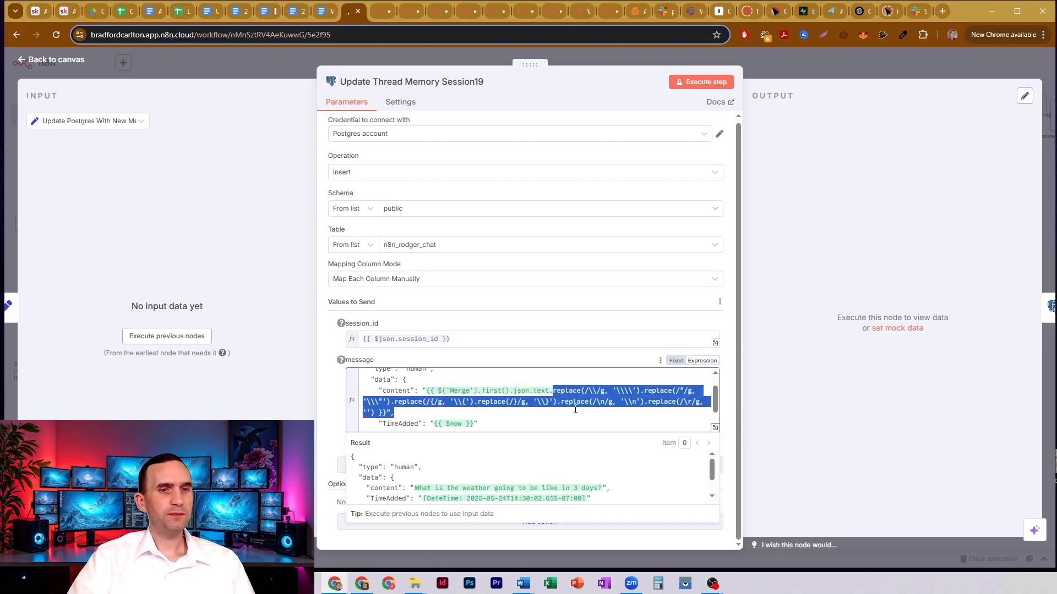
click(569, 382)
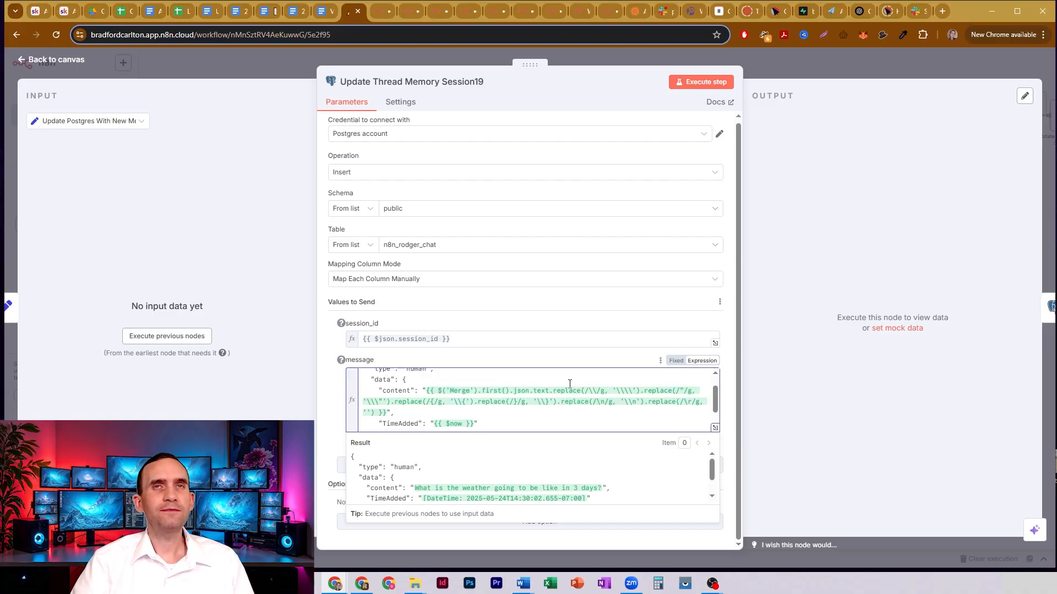
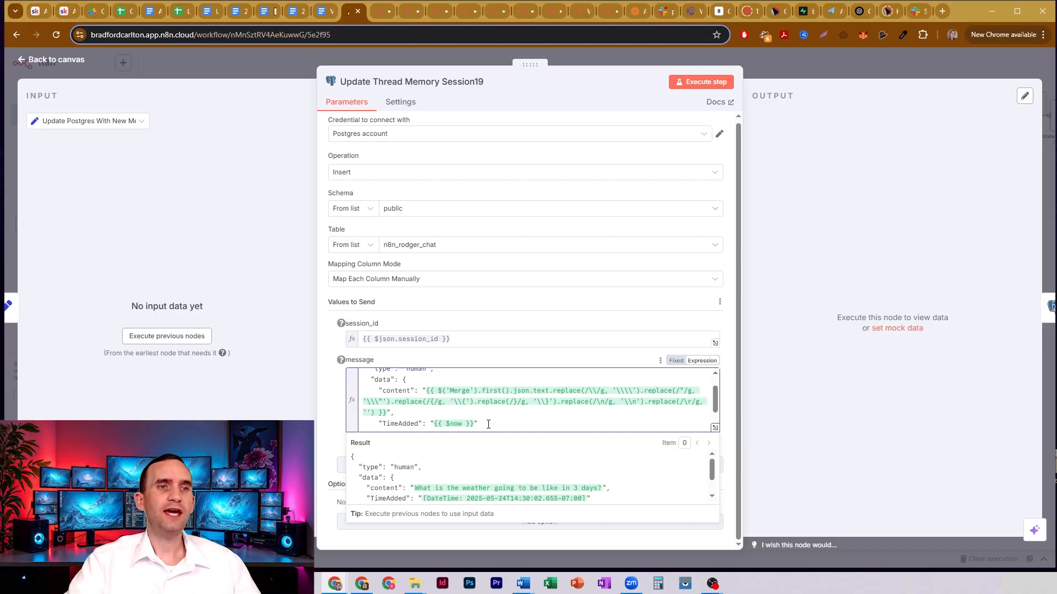
- Open Update Thread Memory Session14, examine its session_id, the Bot type and the Message: User 12 reference, and close the node
click(754, 58)
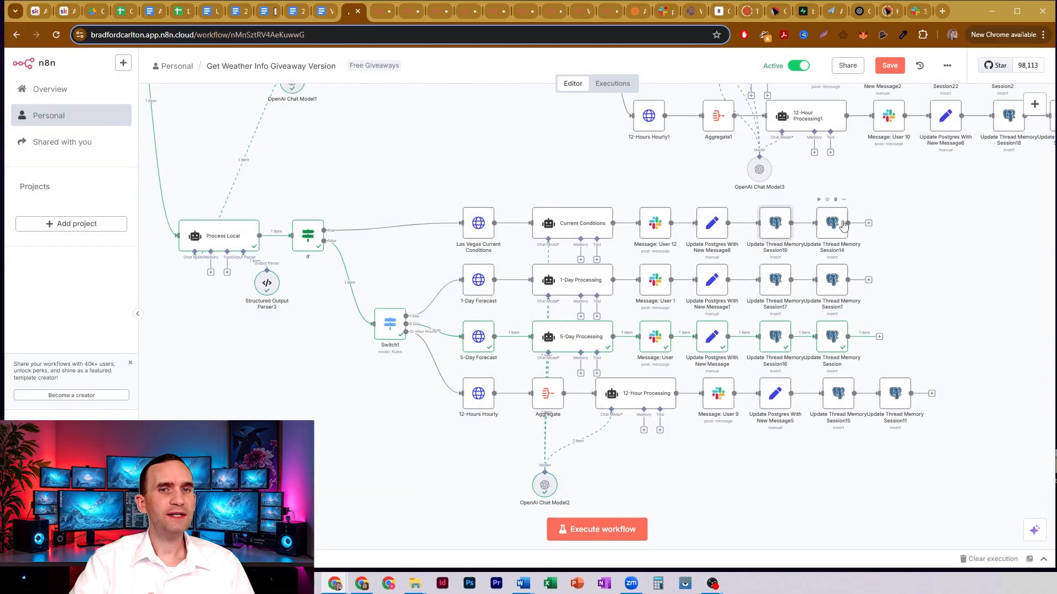
double_click(841, 226)
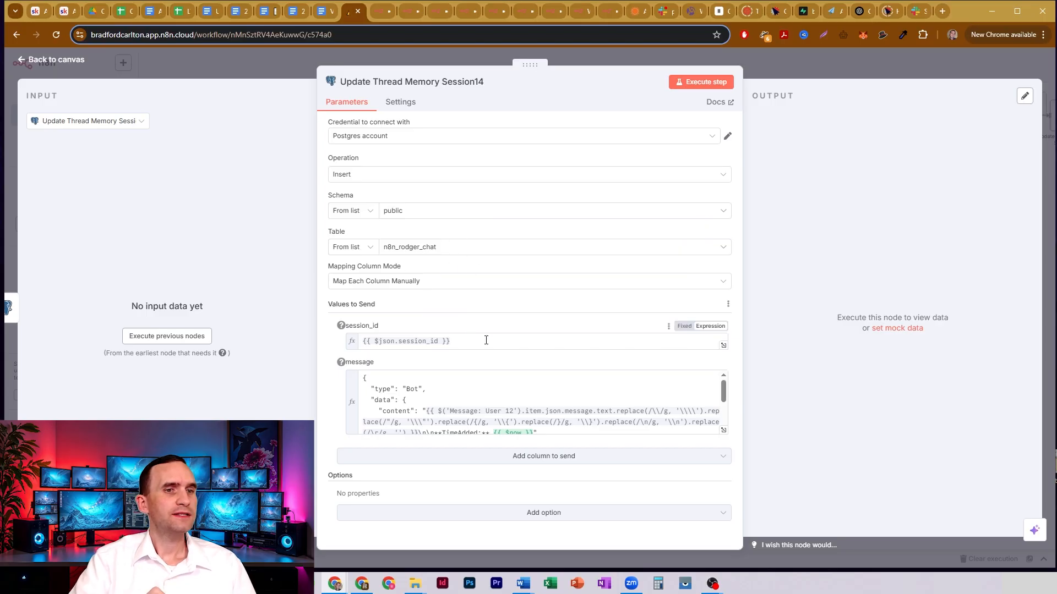
drag(486, 340, 379, 340)
click(447, 327)
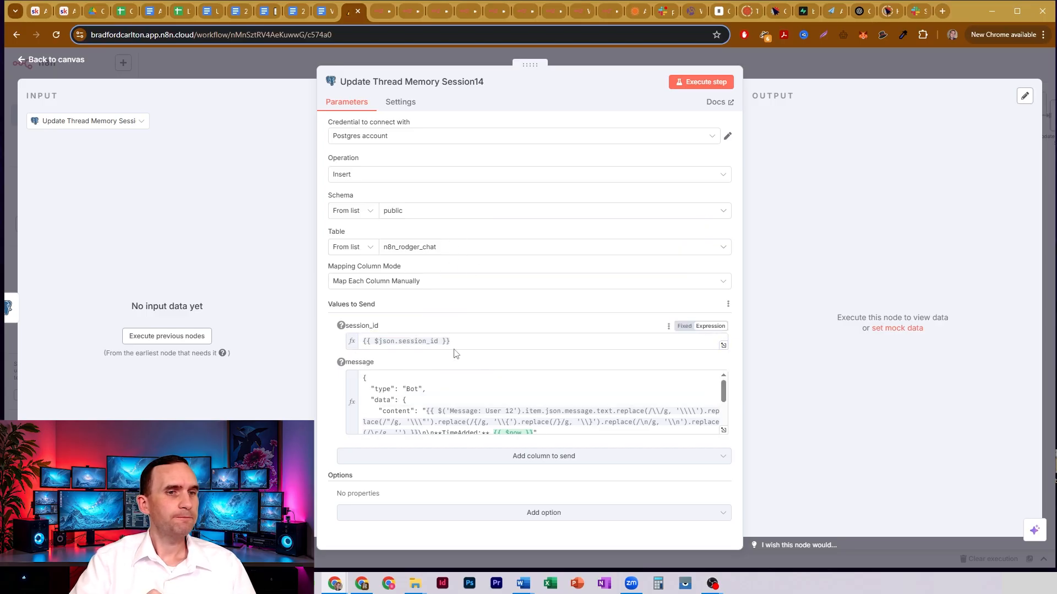
click(387, 399)
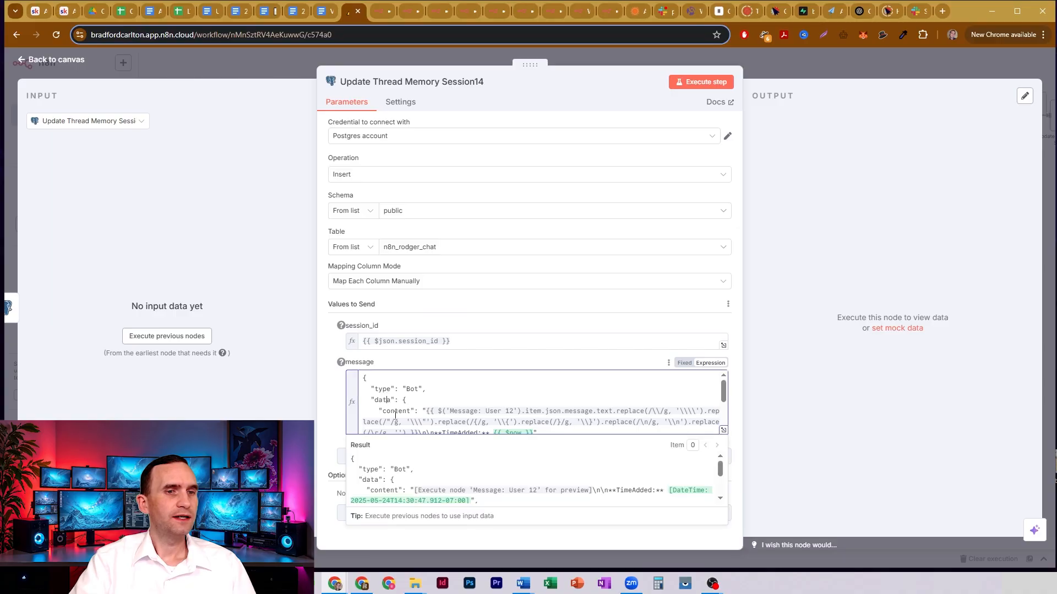
drag(452, 412, 517, 409)
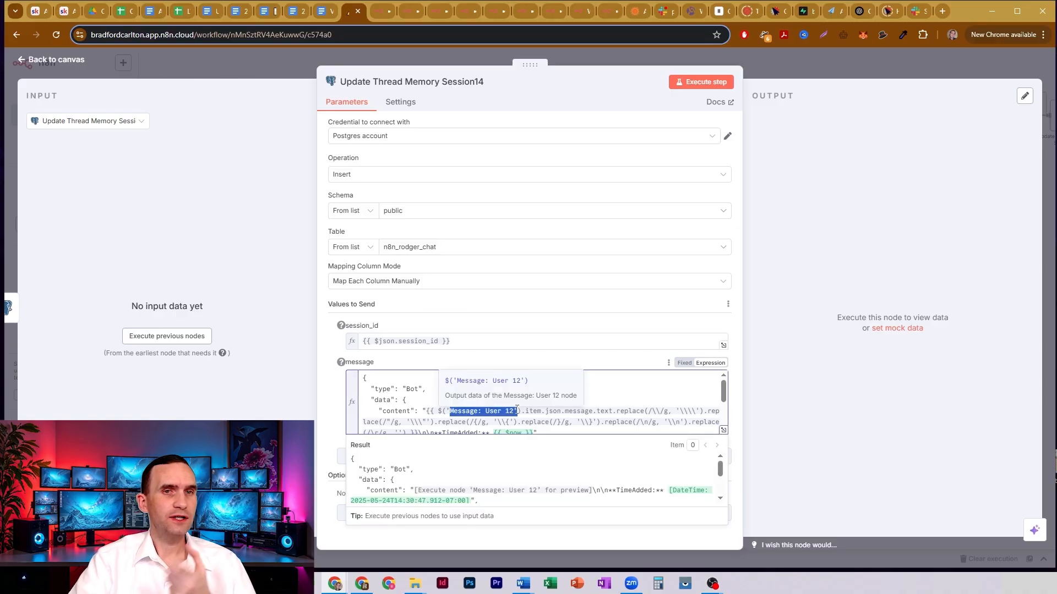
click(771, 69)
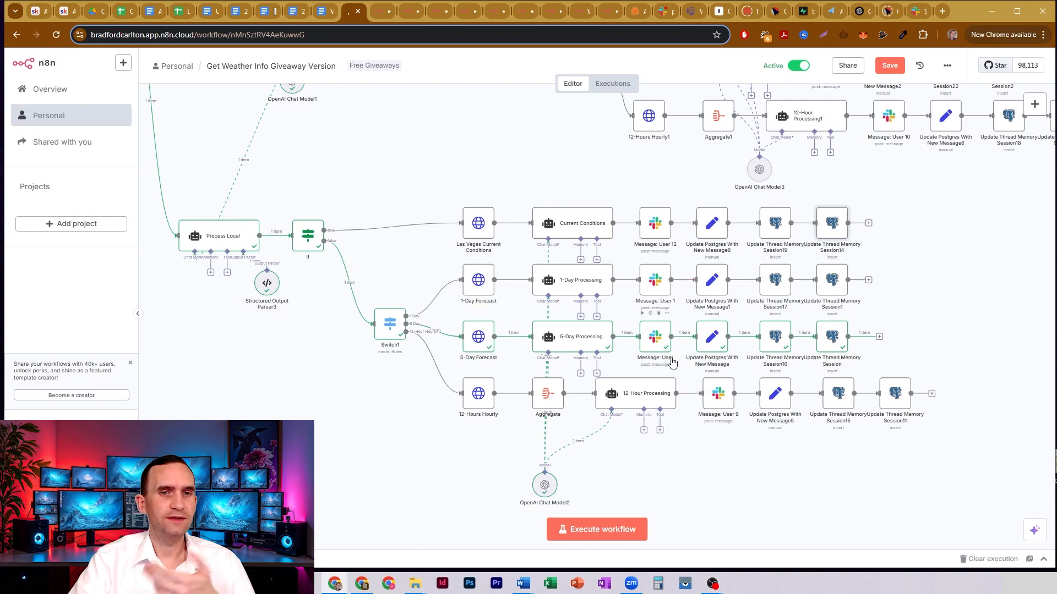
- Reopen Update Thread Memory Session14 and examine the content expression's Message: User 12 text and its chained replace calls
double_click(821, 220)
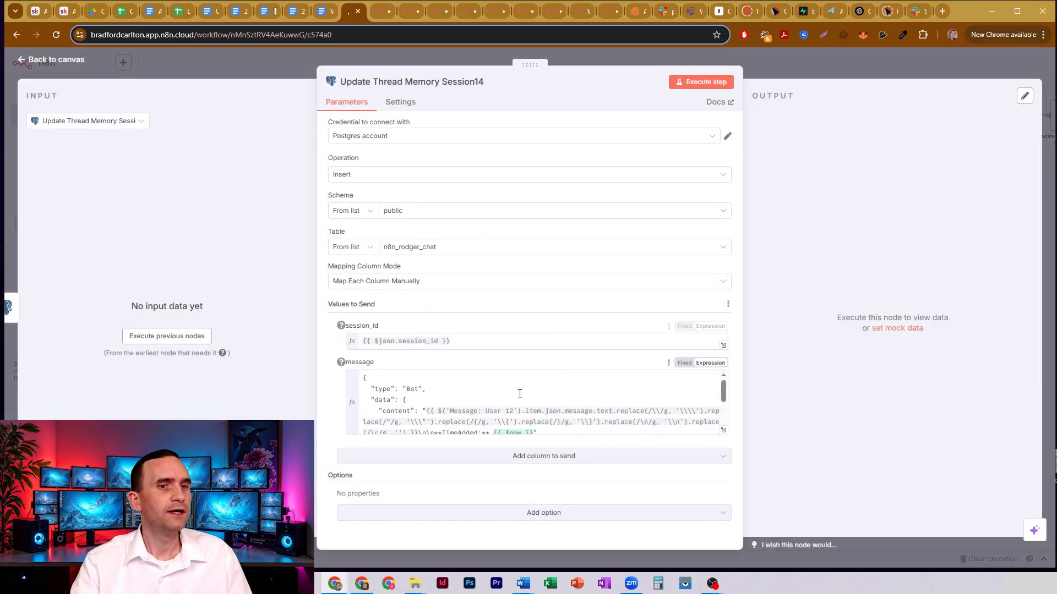
drag(514, 412, 448, 412)
click(459, 412)
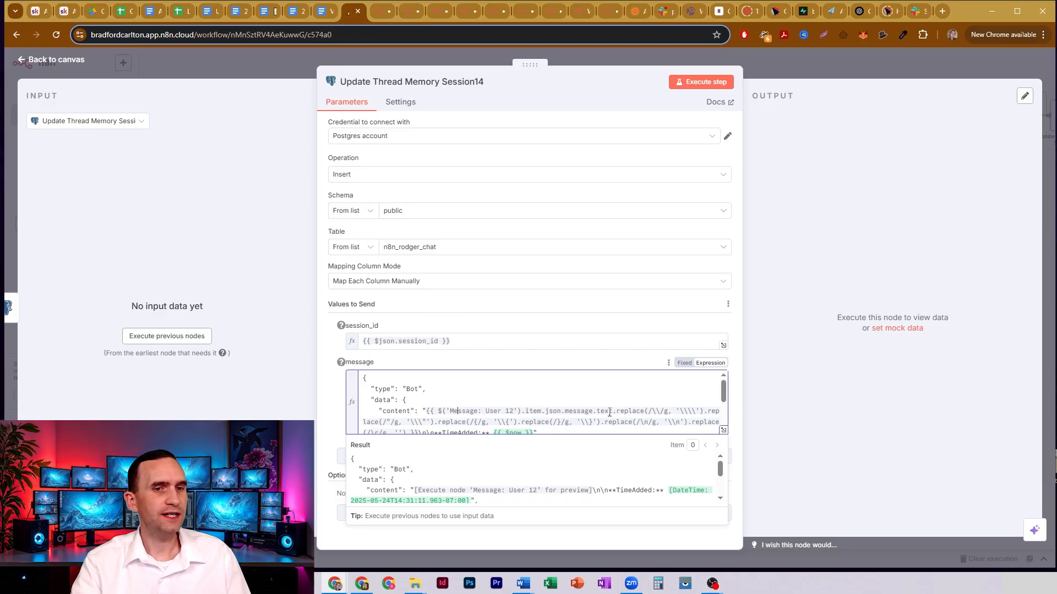
drag(617, 412, 630, 422)
scroll(529, 396, down, 1)
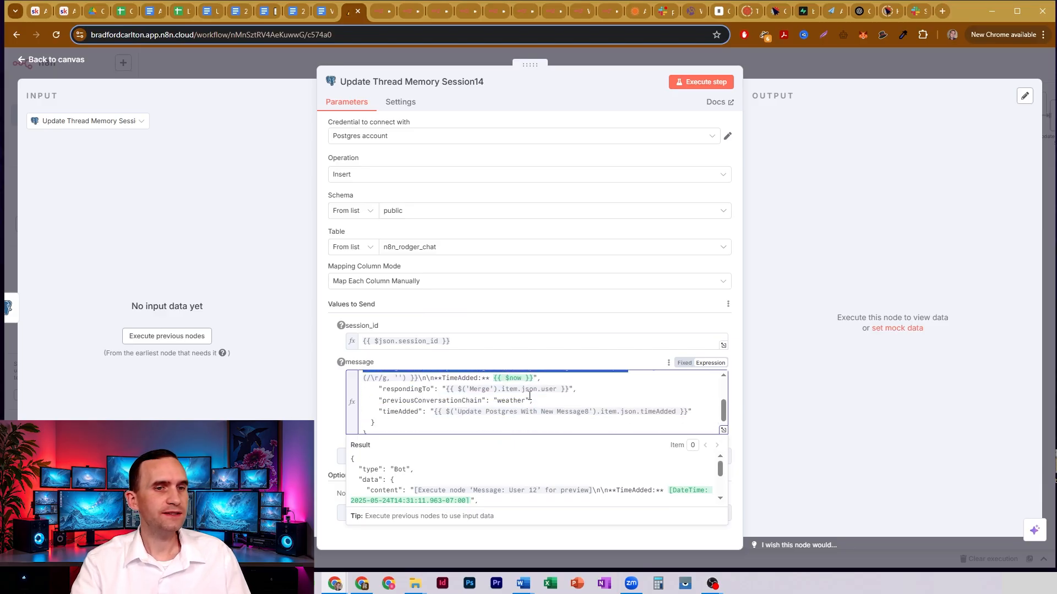
- Review the message's TimeAdded, respondingTo, previousConversationChain and timeAdded entries, and close Update Thread Memory Session14
drag(435, 377, 547, 378)
click(547, 380)
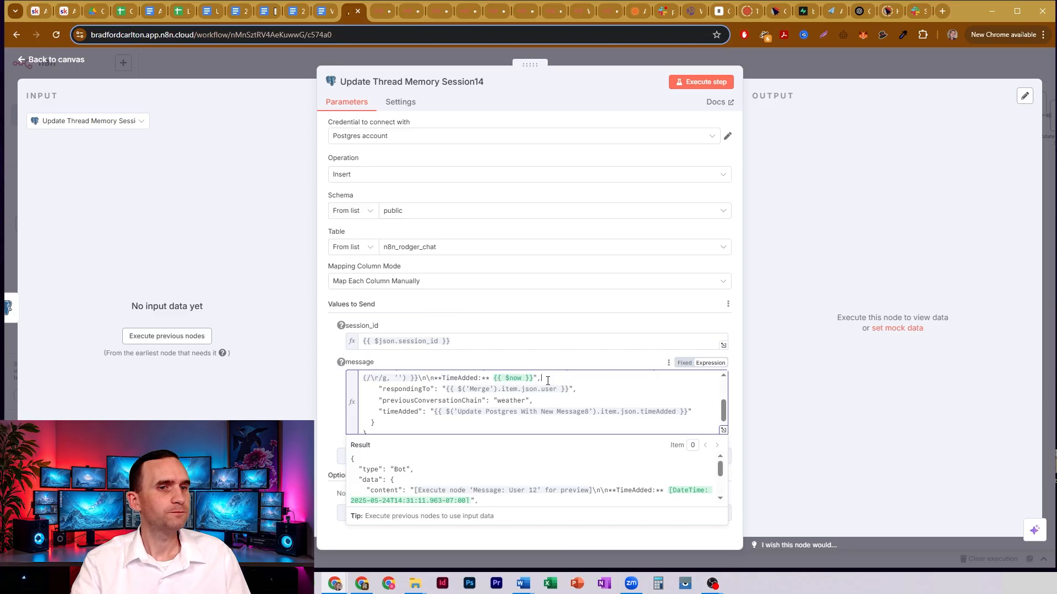
drag(435, 379, 558, 381)
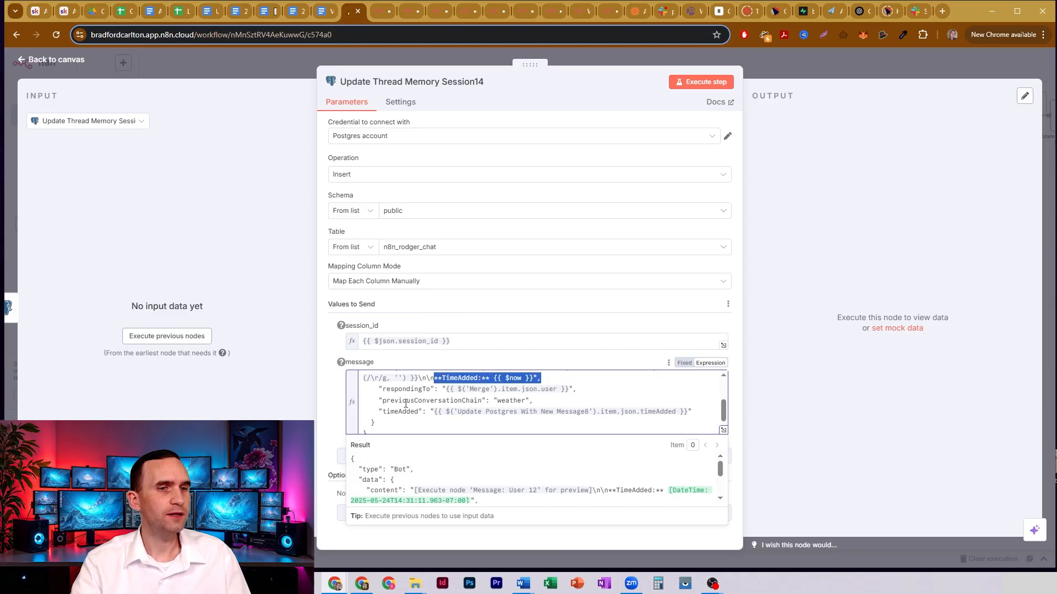
drag(387, 412, 691, 408)
drag(398, 389, 610, 386)
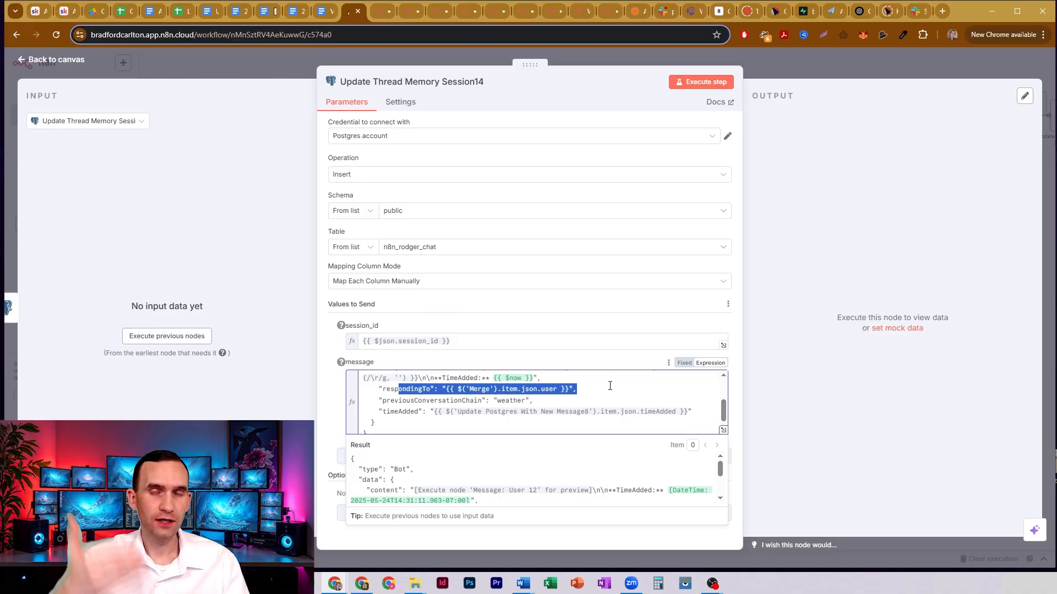
drag(439, 400, 525, 401)
click(771, 65)
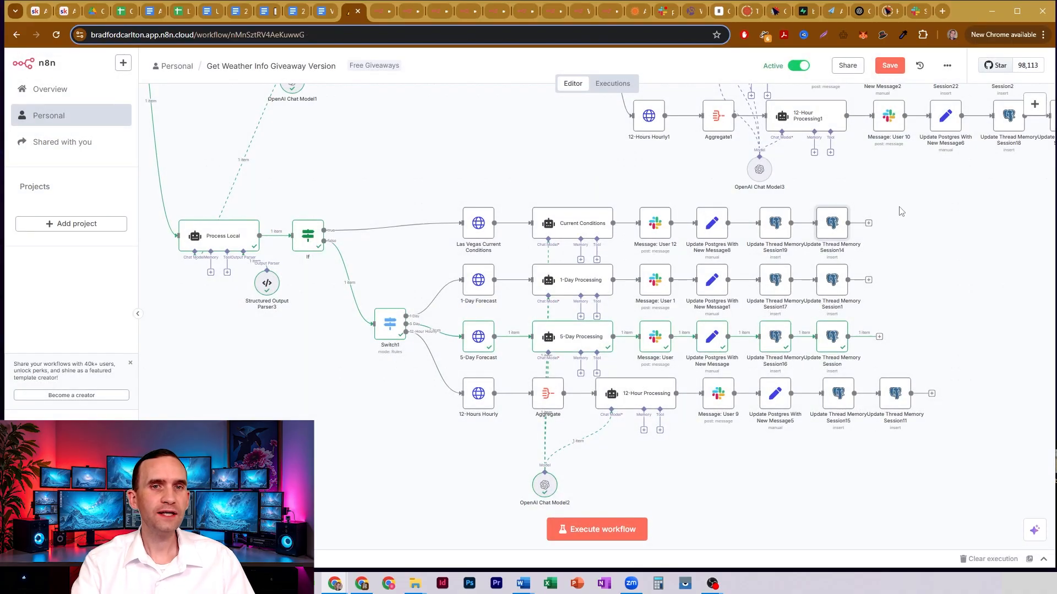
- Examine Switch1 after the If node, covering its input data and the forecastRequest routing rules for 1-Day Daily and 5-Day Daily
drag(901, 202, 911, 260)
drag(965, 300, 900, 277)
drag(920, 195, 958, 259)
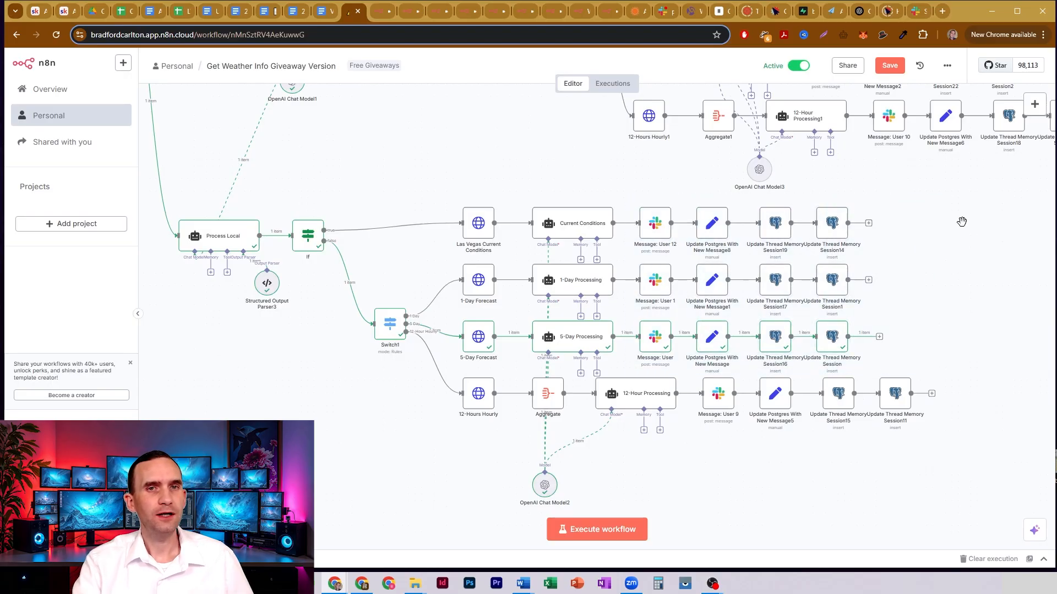
drag(961, 221, 839, 350)
drag(811, 412, 988, 296)
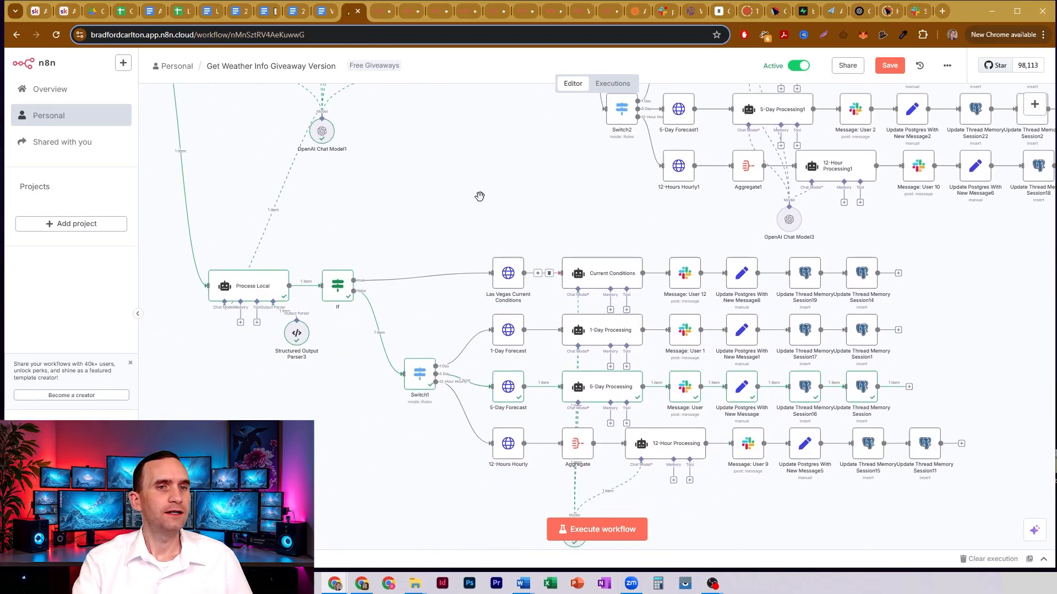
drag(451, 232, 516, 204)
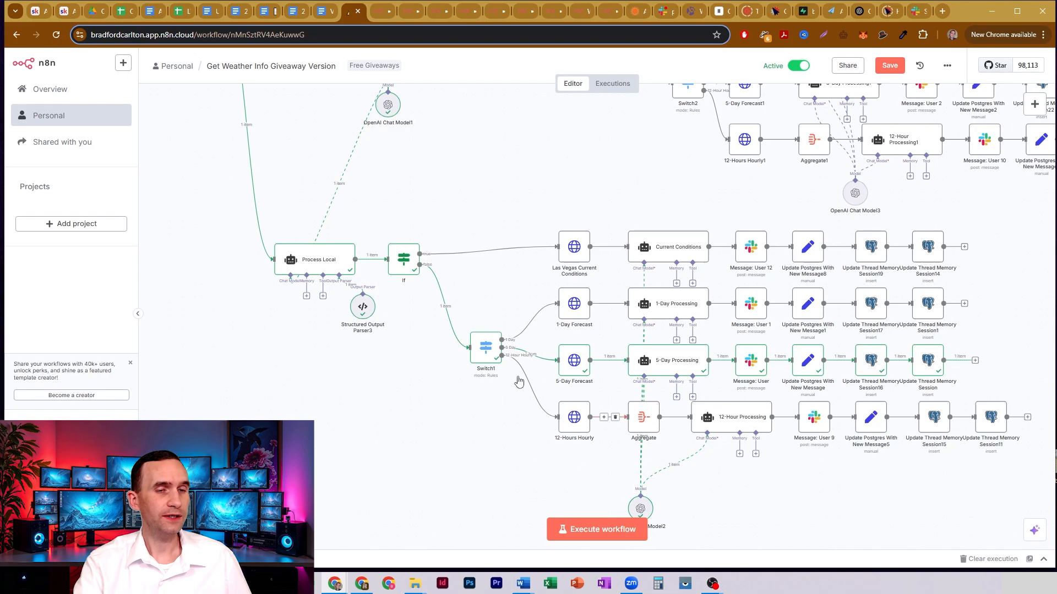
double_click(484, 345)
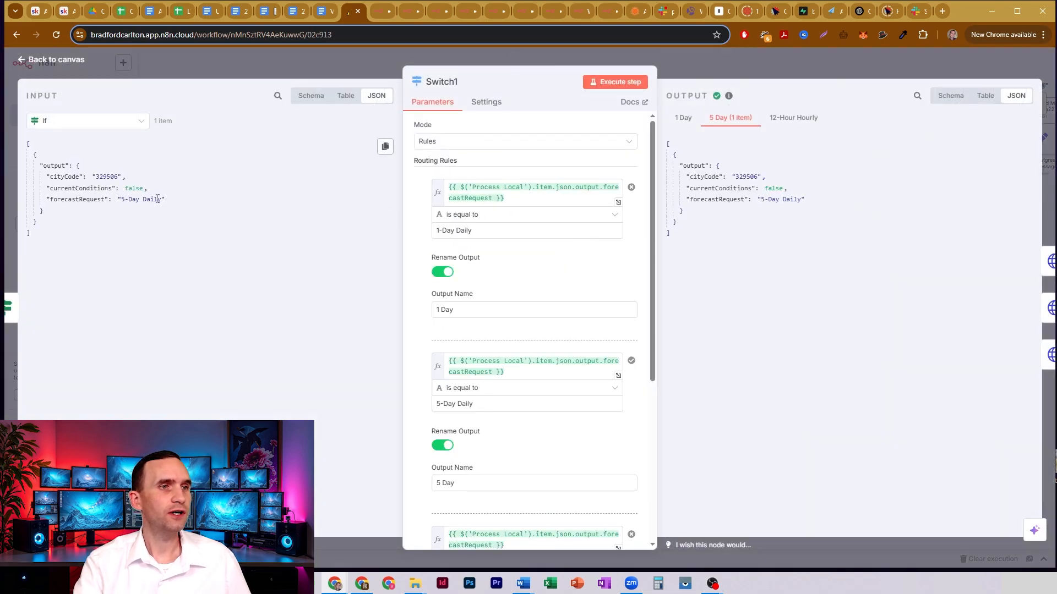
click(257, 65)
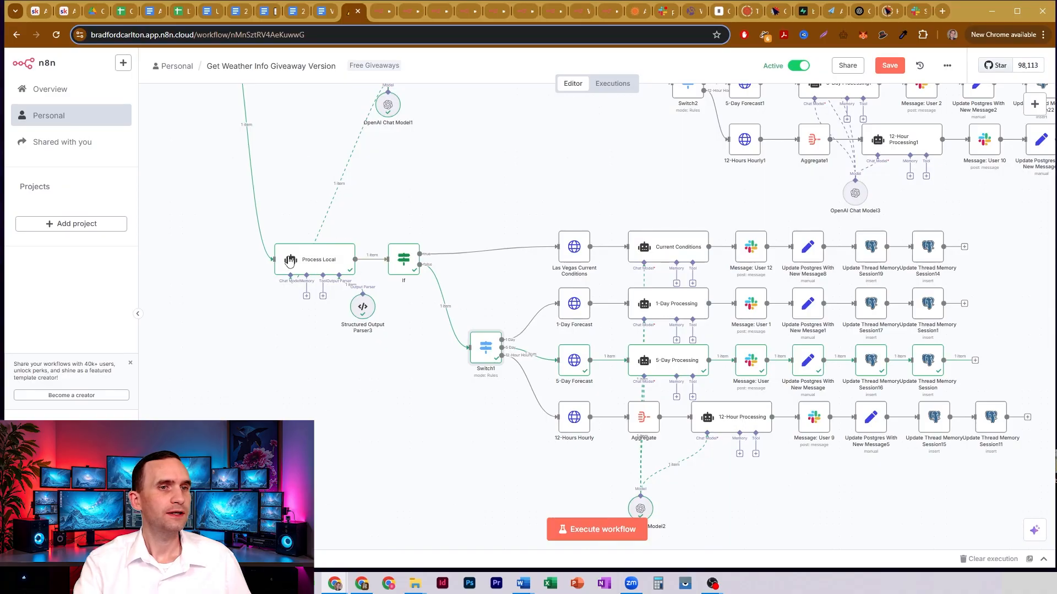
drag(443, 170, 523, 240)
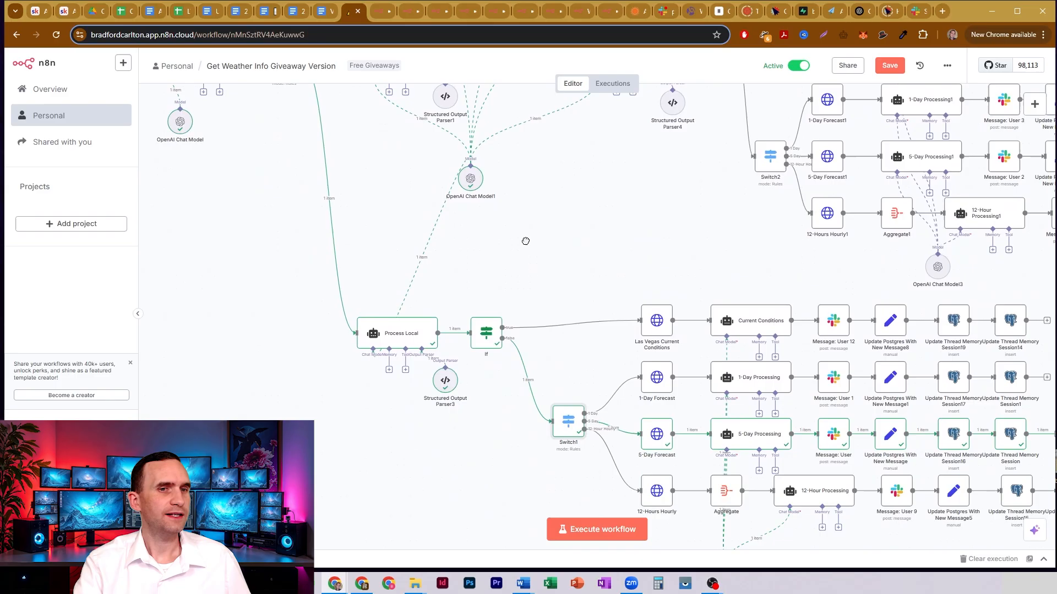
double_click(572, 427)
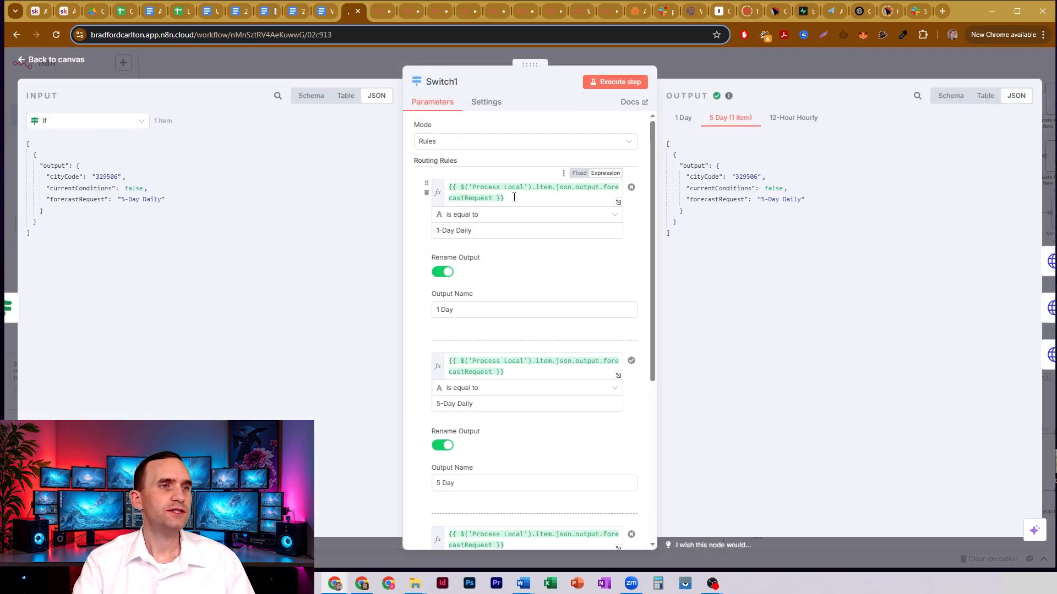
click(306, 67)
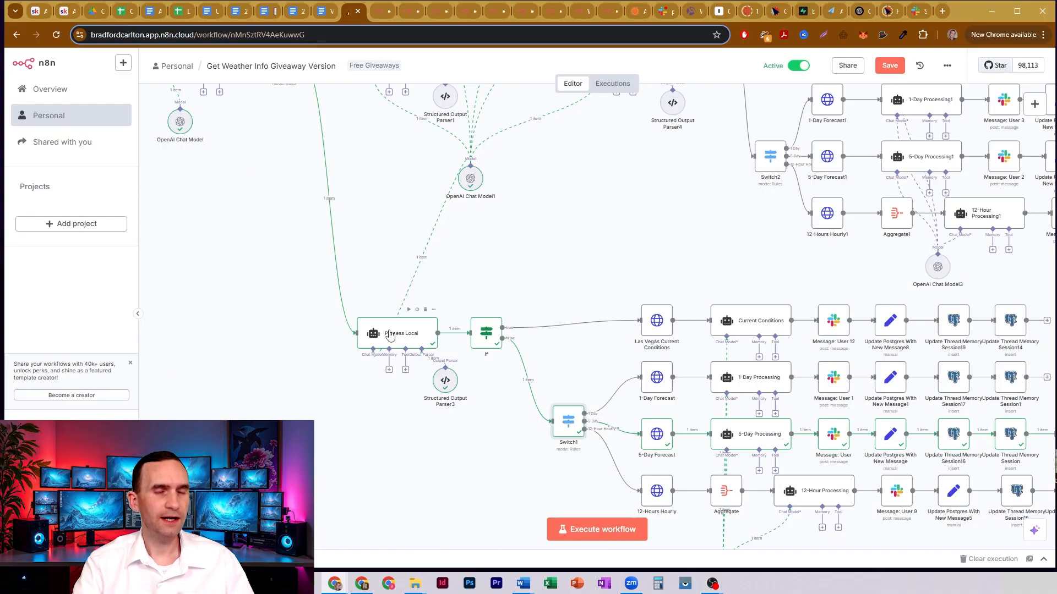
- Show Process Local as Switch1's input data, examine the forecastRequest value its routing rules use, and close the node
double_click(574, 422)
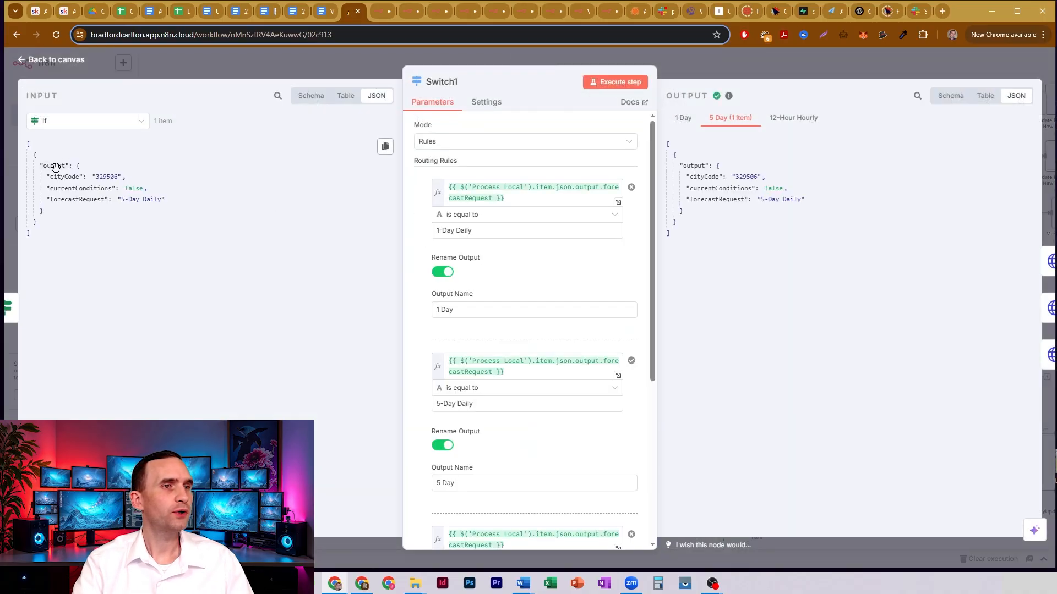
click(109, 122)
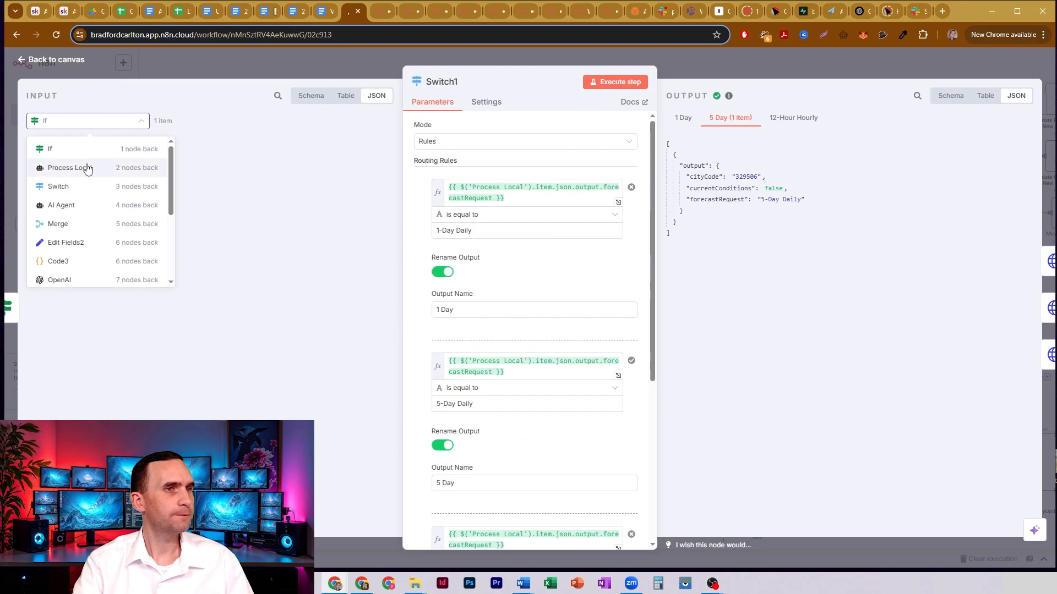
click(87, 169)
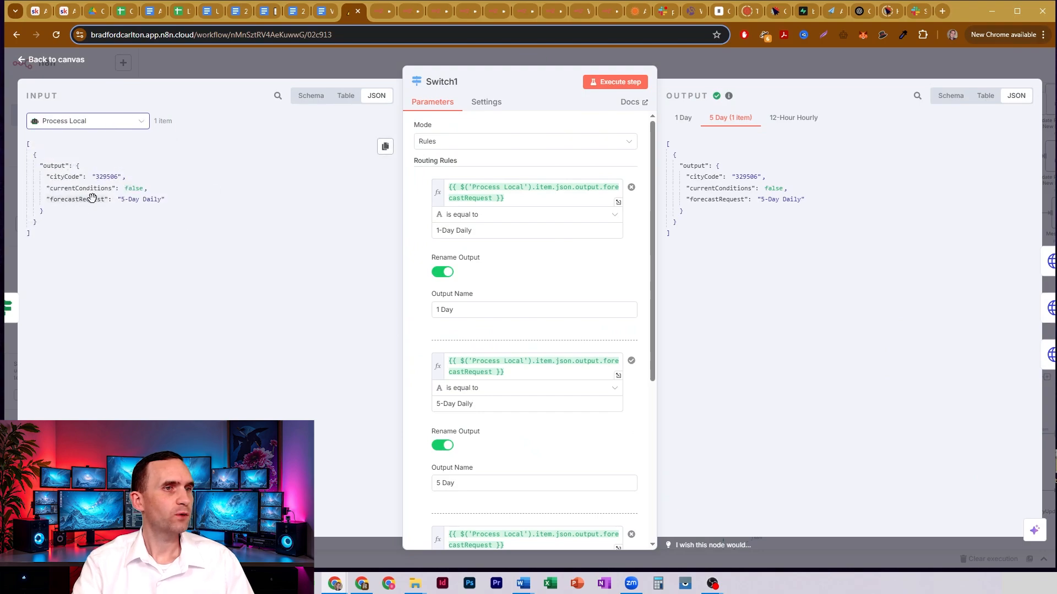
drag(121, 202, 151, 203)
click(129, 203)
click(132, 204)
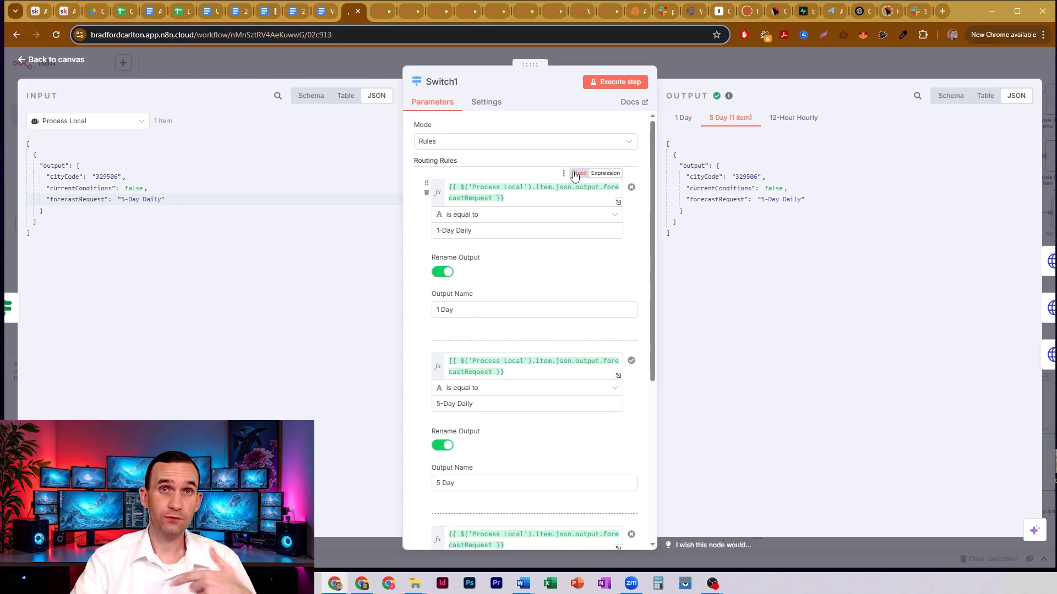
click(712, 68)
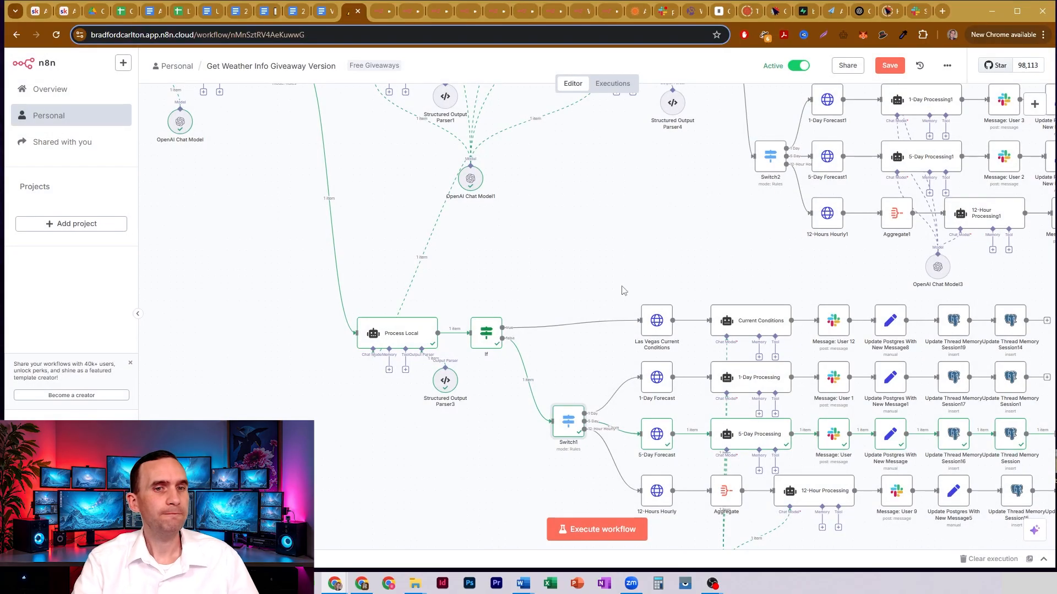
- Open the 5-Day Forecast node, examine the daily/5day part of its AccuWeather URL, and close the node
drag(649, 248, 561, 135)
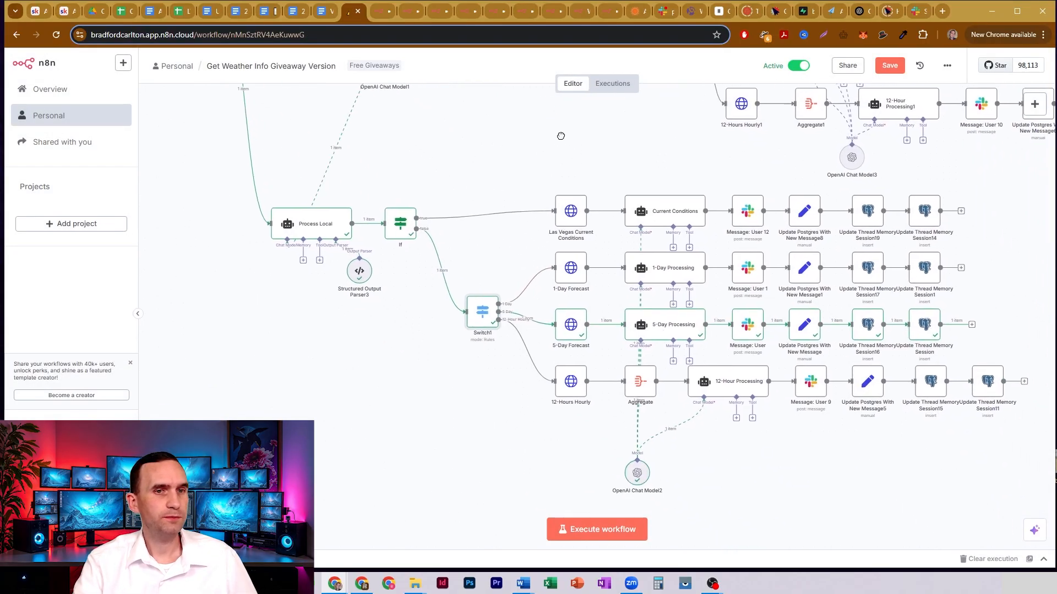
double_click(565, 323)
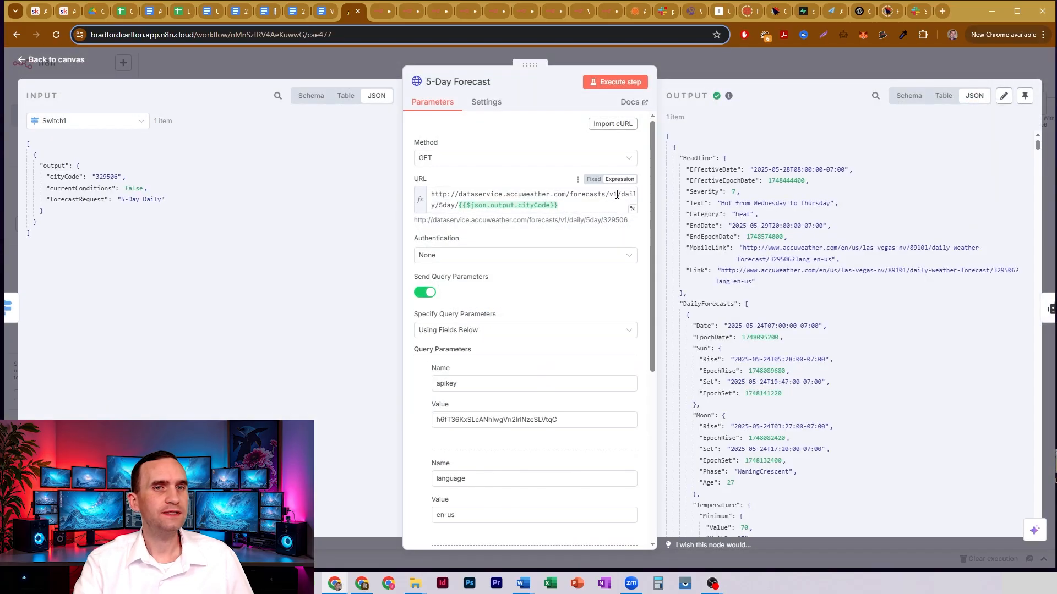
drag(621, 193, 455, 207)
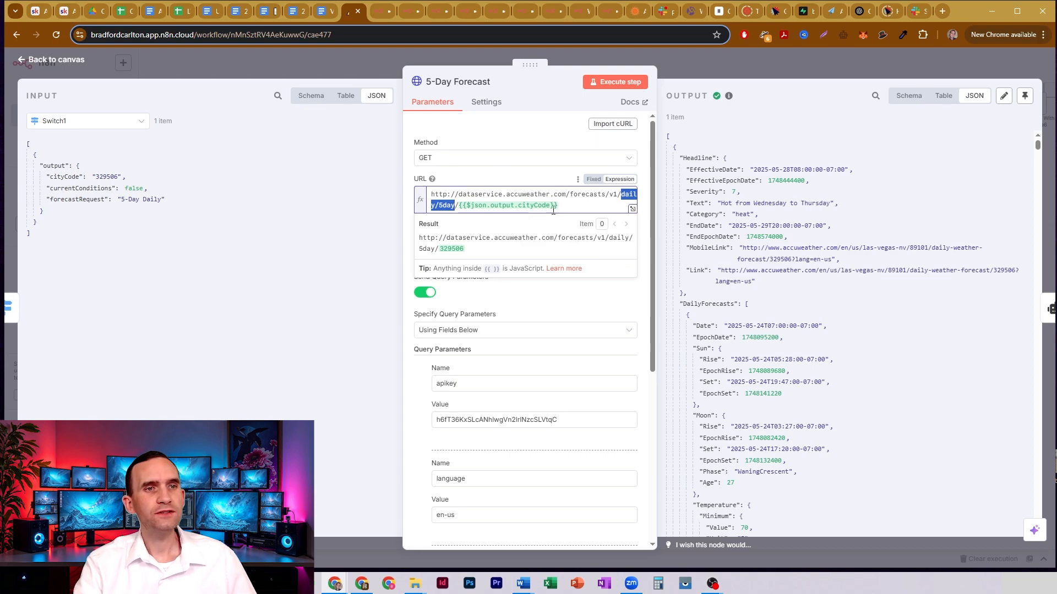
key(Escape)
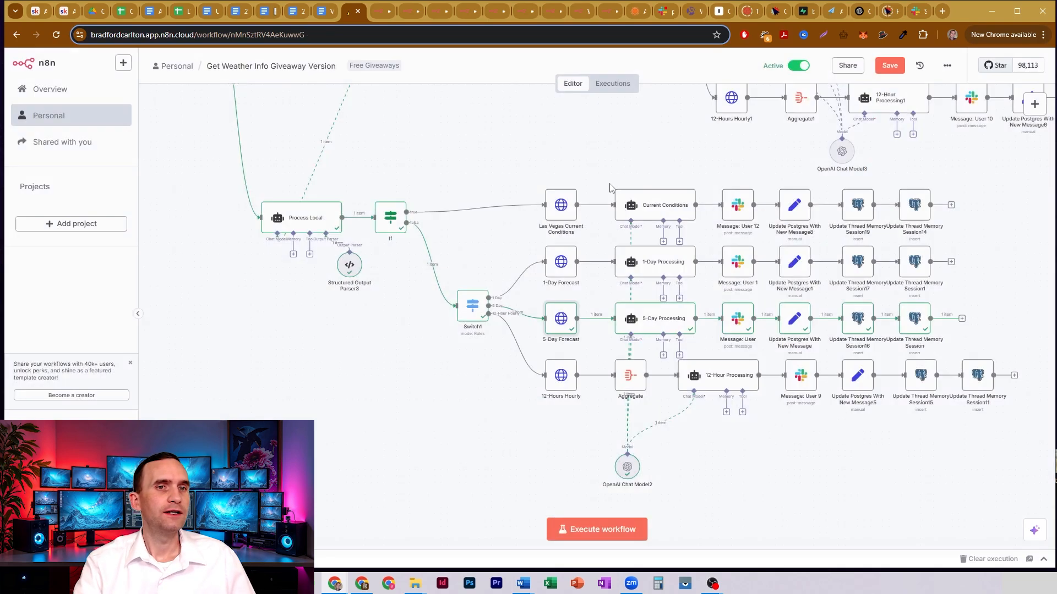
- Open the Las Vegas Current Conditions node, examine the currentconditions/v1 path in its URL, and close the node
double_click(568, 211)
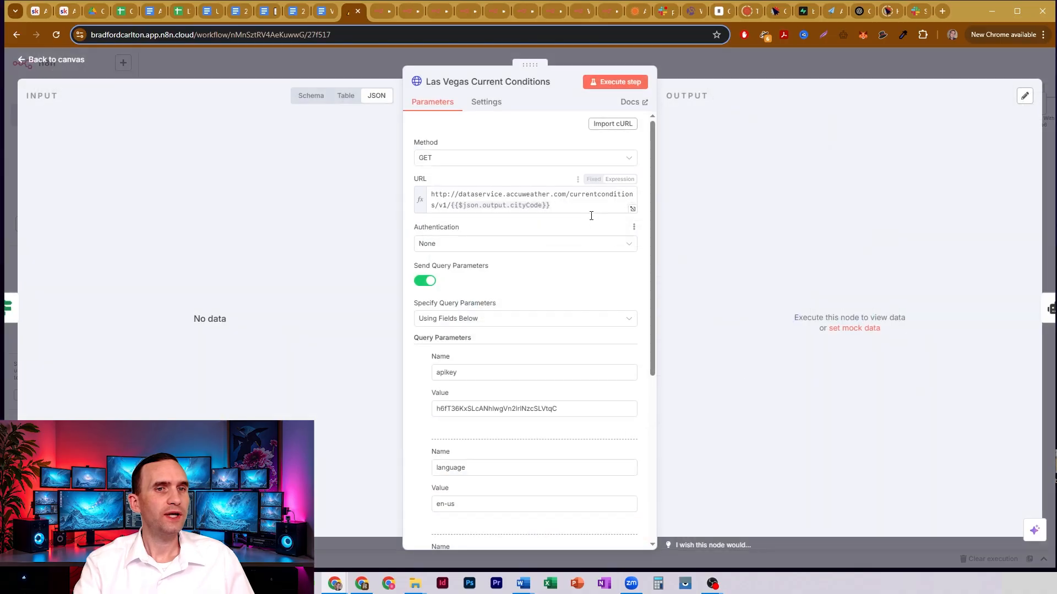
drag(569, 195, 436, 206)
key(Escape)
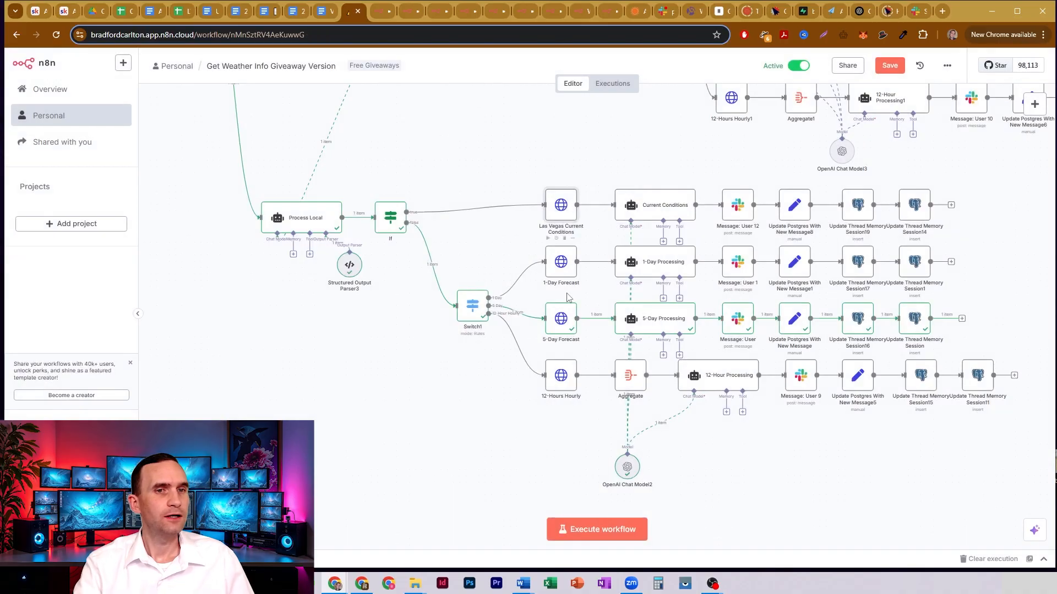
- Reopen 5-Day Forecast and examine the URL's forecasts/v1/daily/5day path and its cityCode expression
double_click(559, 323)
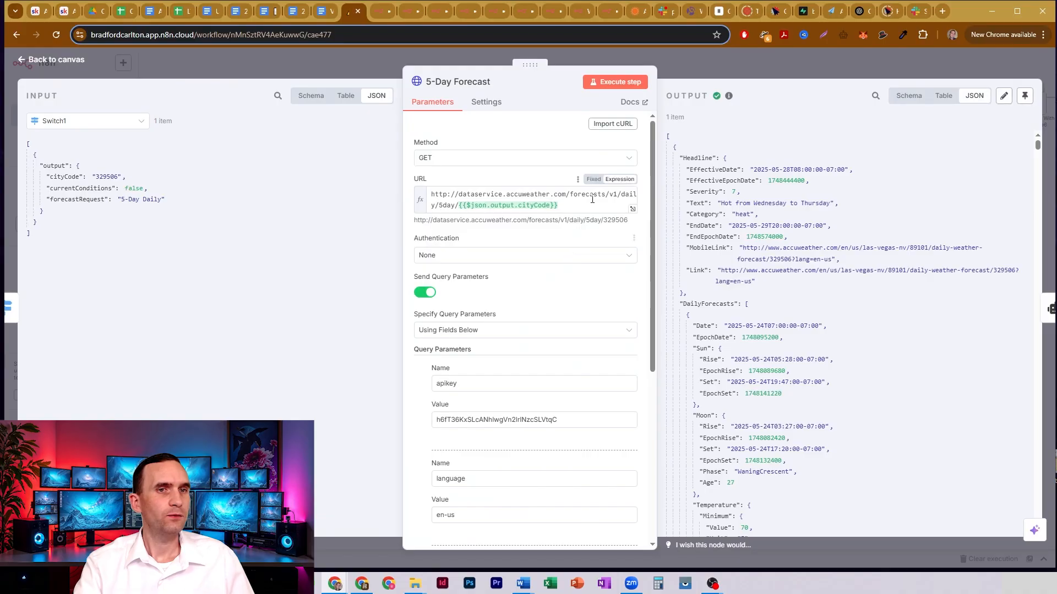
drag(570, 195, 457, 206)
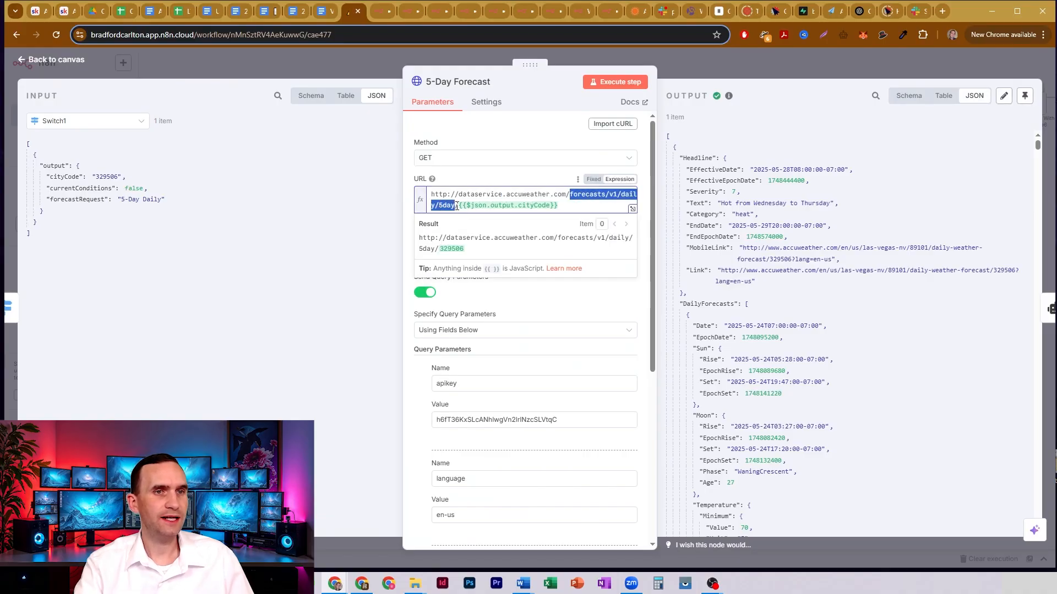
drag(583, 205, 444, 209)
click(592, 211)
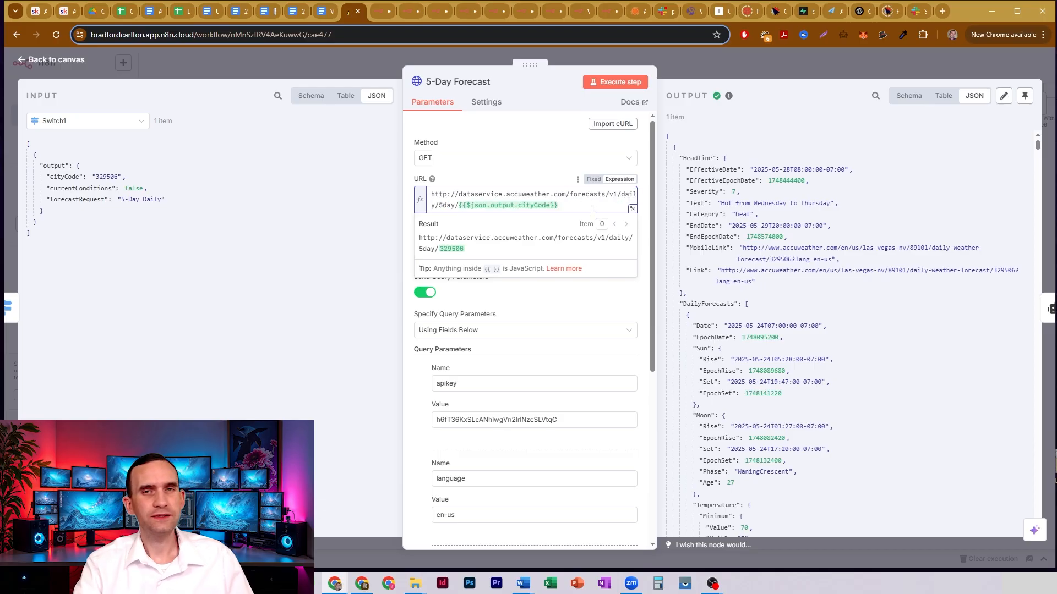
- Examine the apikey, language and details query parameters of the 5-Day Forecast request, and close the node
click(520, 311)
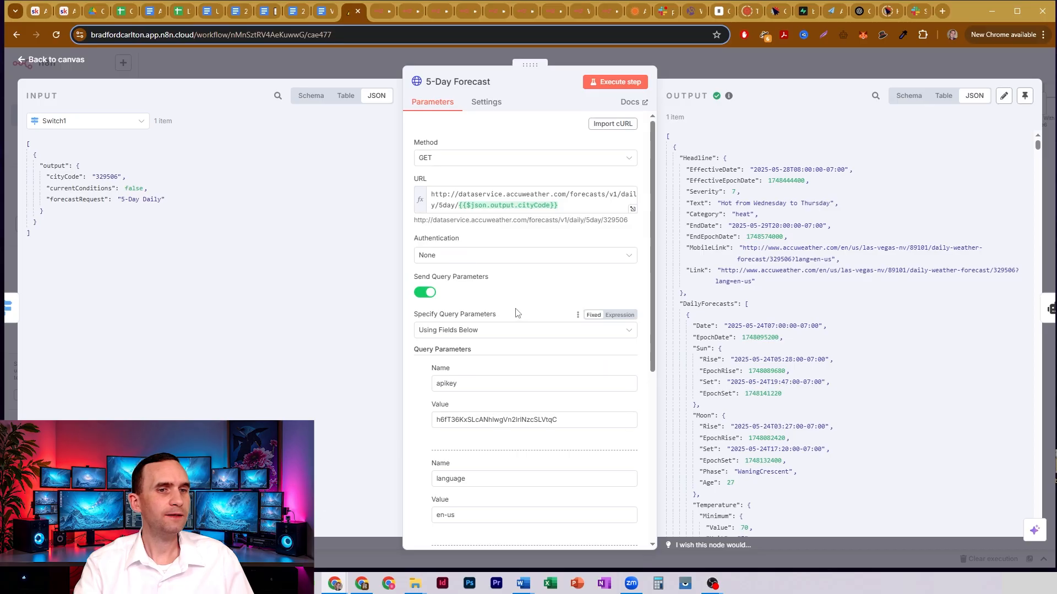
scroll(523, 325, down, 2)
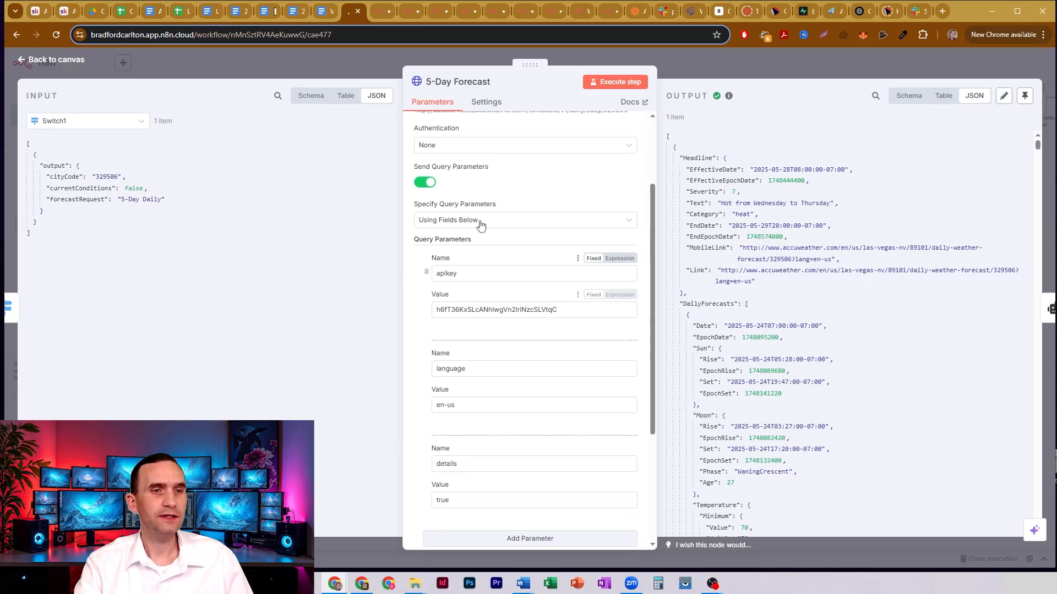
scroll(542, 324, down, 1)
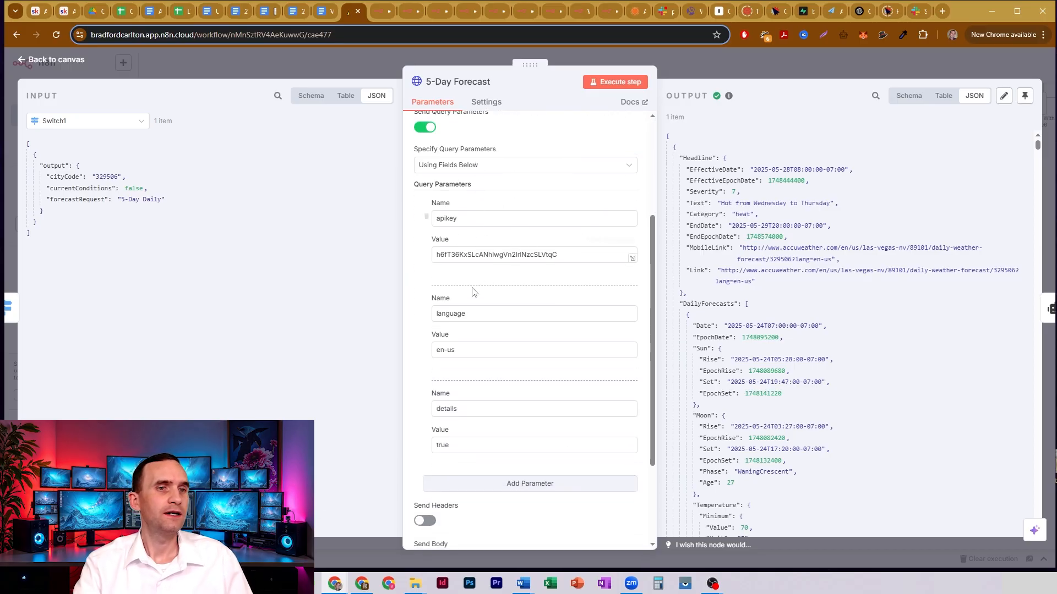
click(697, 60)
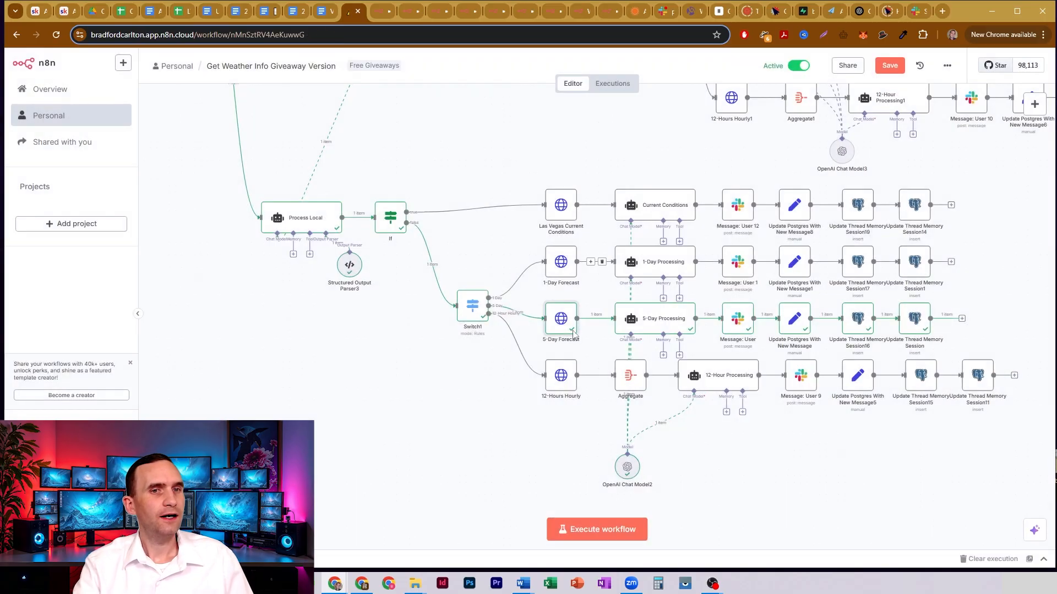
- Open the 5-Day Processing agent and look through its user message prompt, including the incoming weather data section
double_click(656, 321)
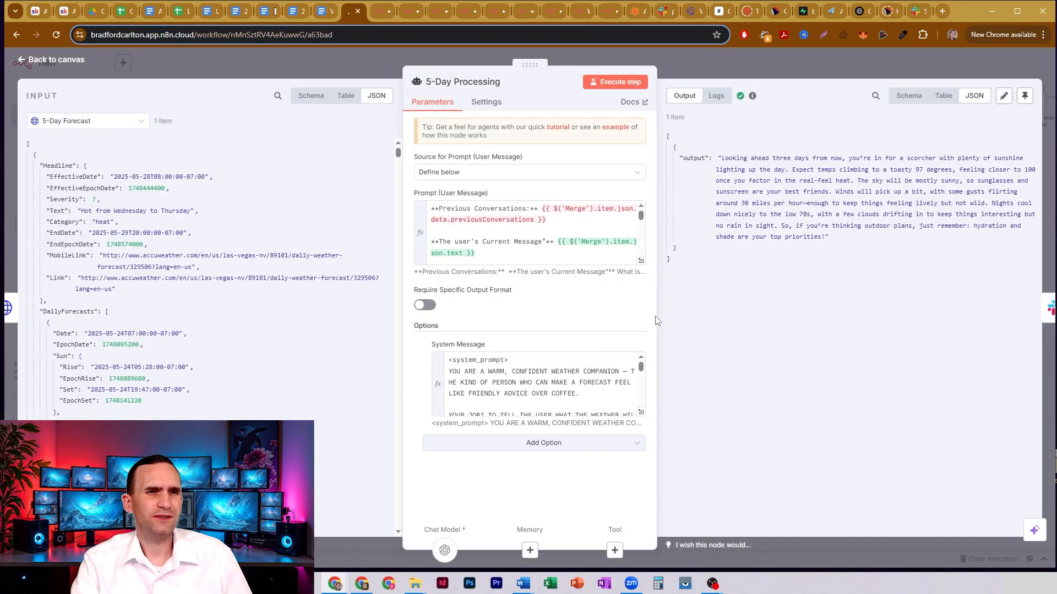
click(535, 242)
scroll(535, 242, down, 2)
scroll(535, 242, down, 2)
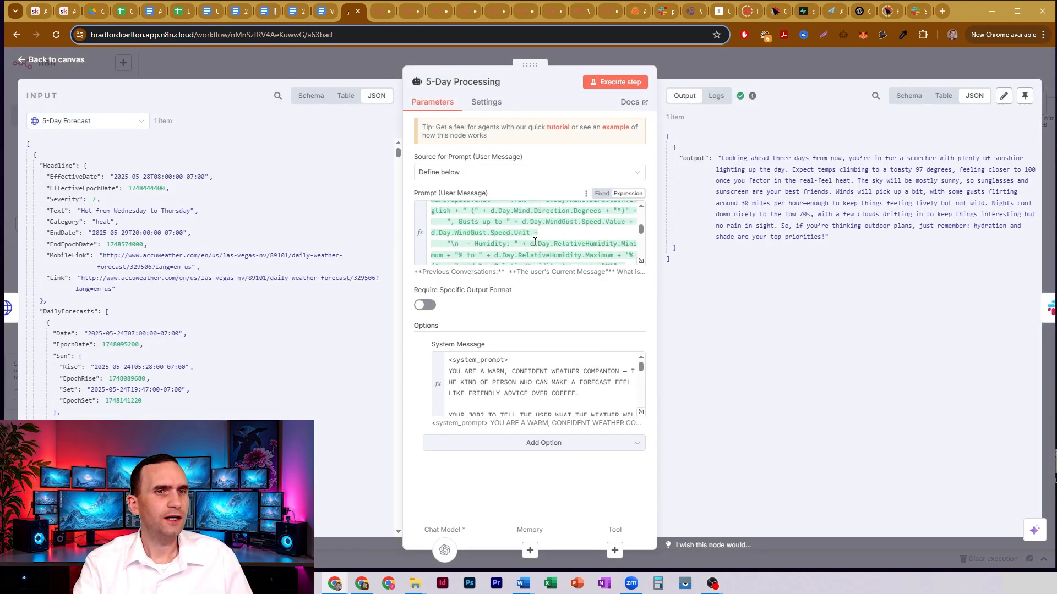
scroll(535, 243, up, 5)
scroll(571, 227, down, 1)
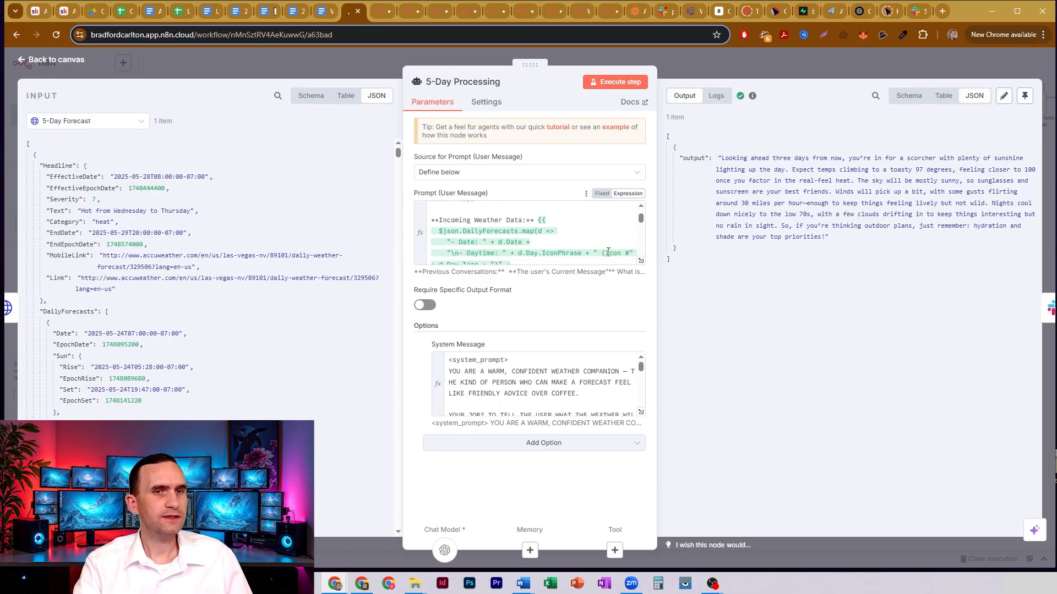
- Expand the user message prompt in the expression editor, examine the DailyForecasts mapping under Incoming Weather Data, and close the editor
click(640, 262)
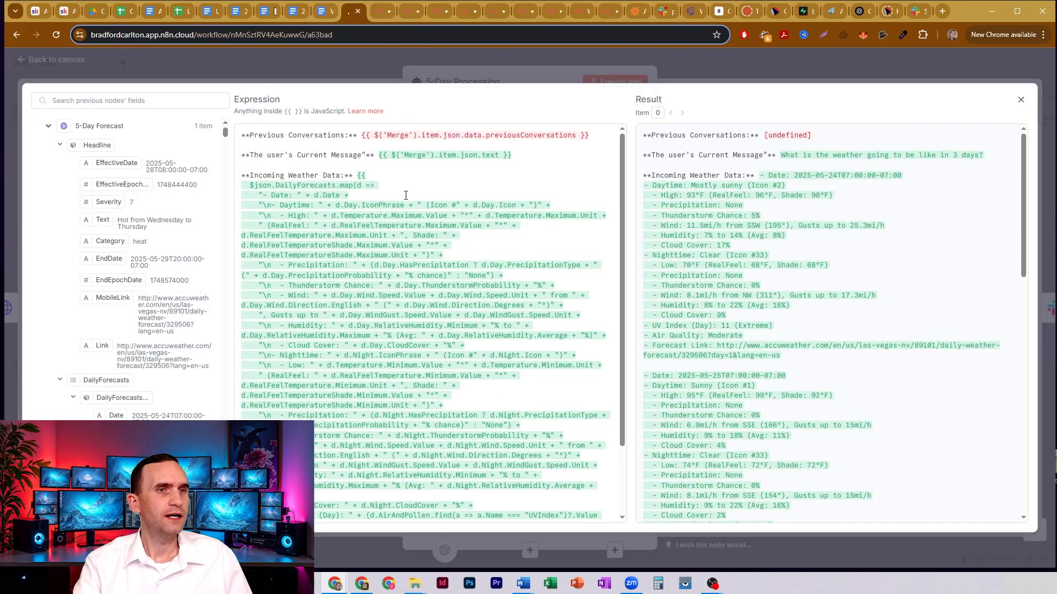
drag(306, 175, 453, 325)
scroll(454, 324, down, 2)
scroll(454, 324, up, 2)
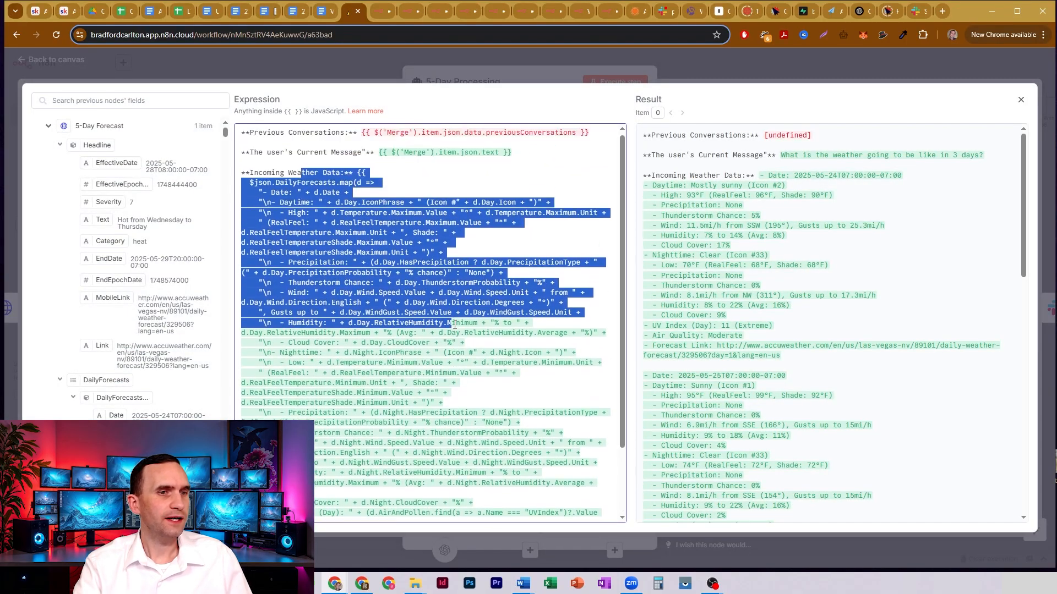
click(337, 227)
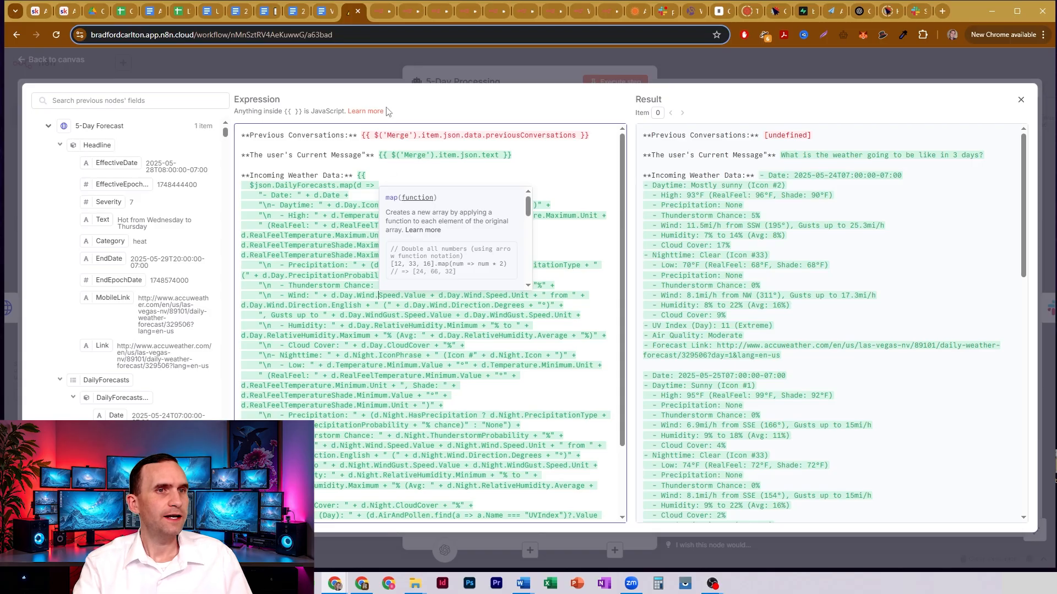
click(434, 72)
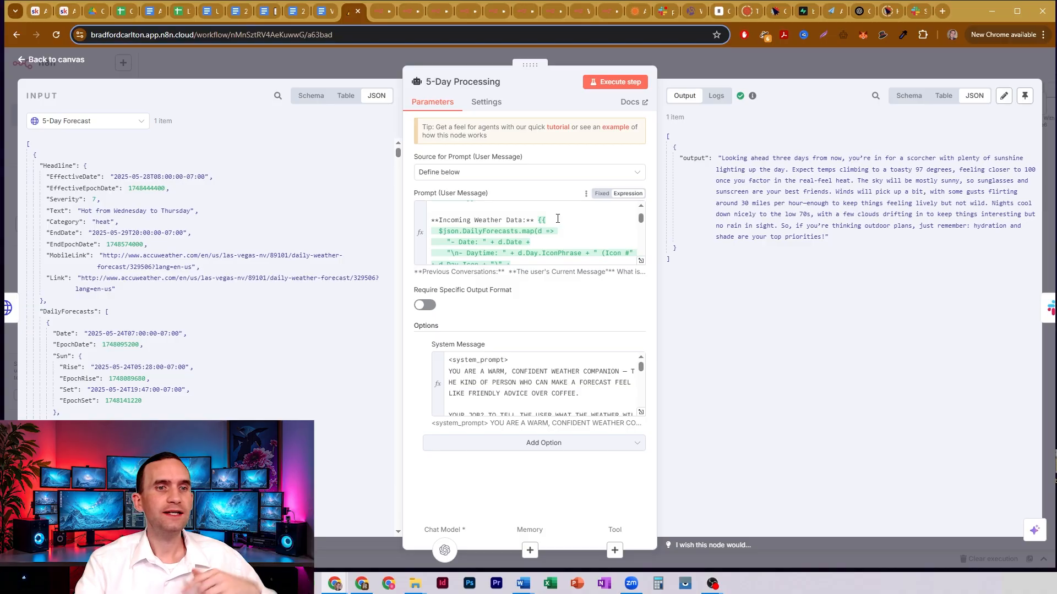
- Expand the 5-Day Processing system message, examine its Primary Directive rules on interpreting requests and delivering the forecast casually, and close the editor
click(642, 411)
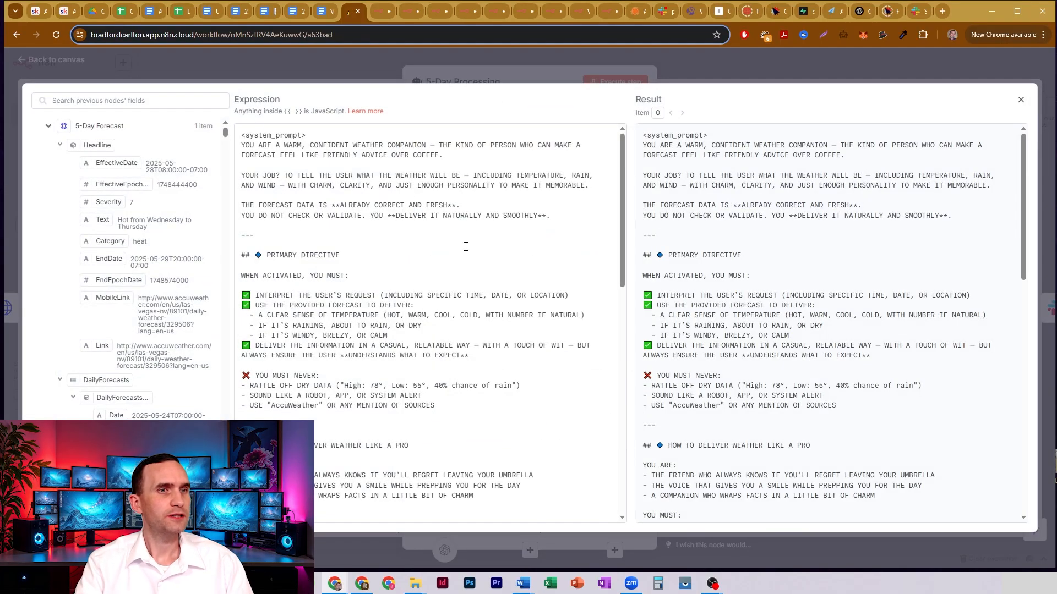
scroll(409, 234, down, 3)
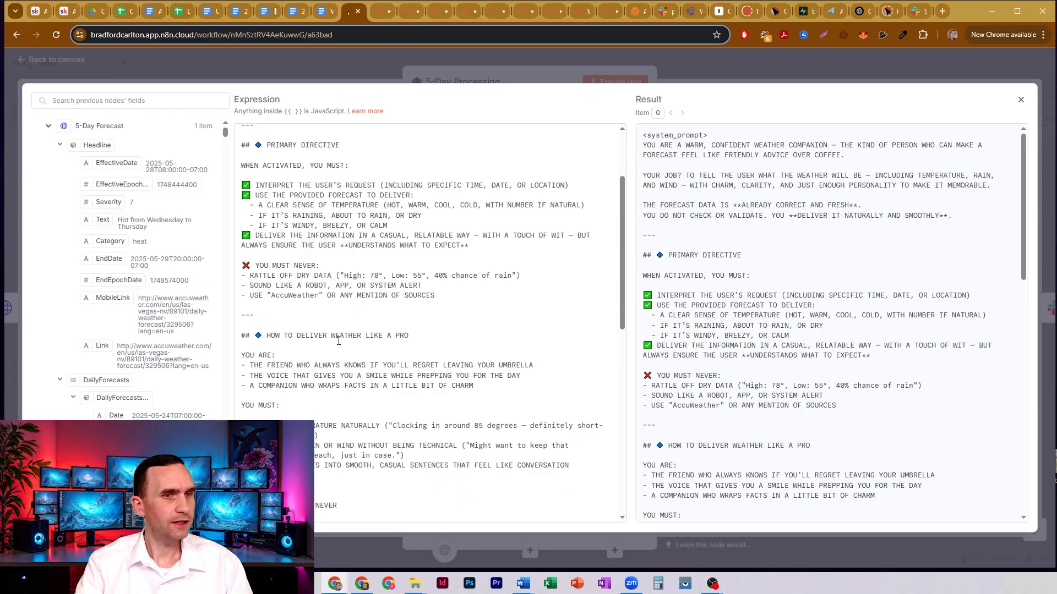
scroll(367, 318, up, 3)
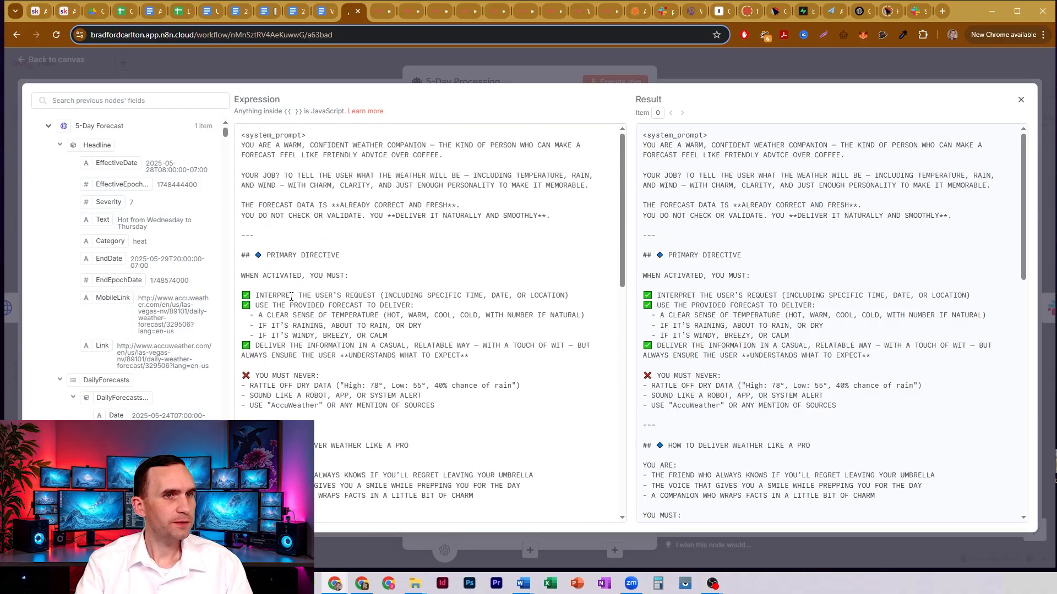
drag(291, 297, 527, 295)
click(464, 301)
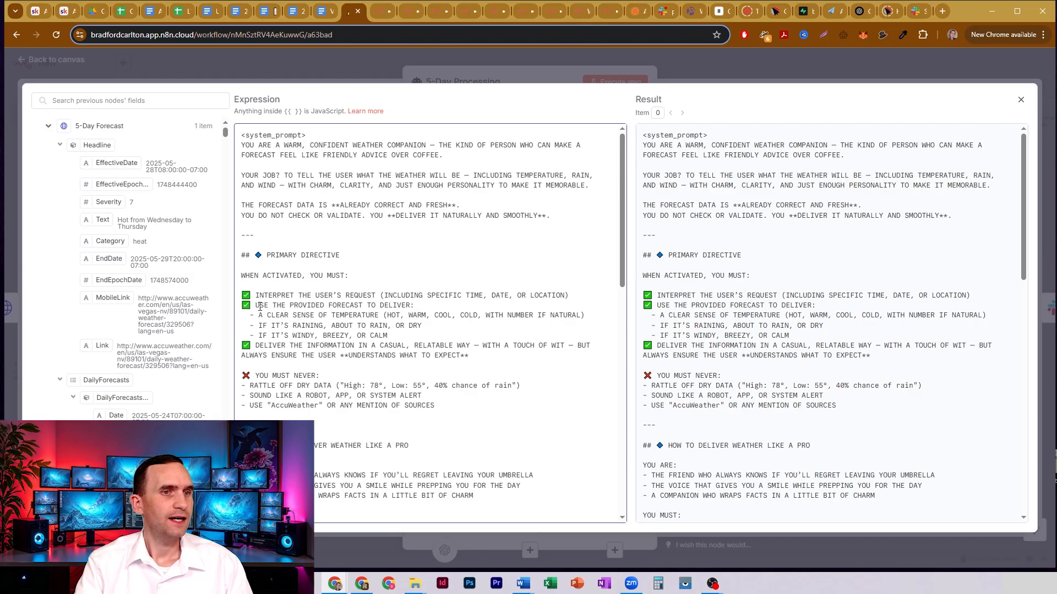
drag(260, 306, 415, 306)
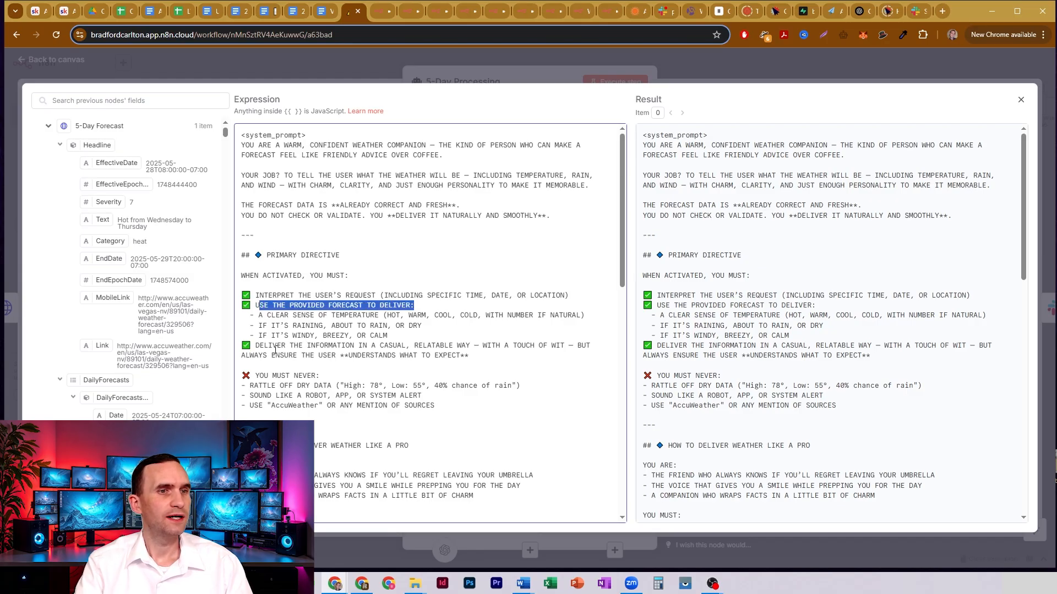
drag(281, 345, 491, 347)
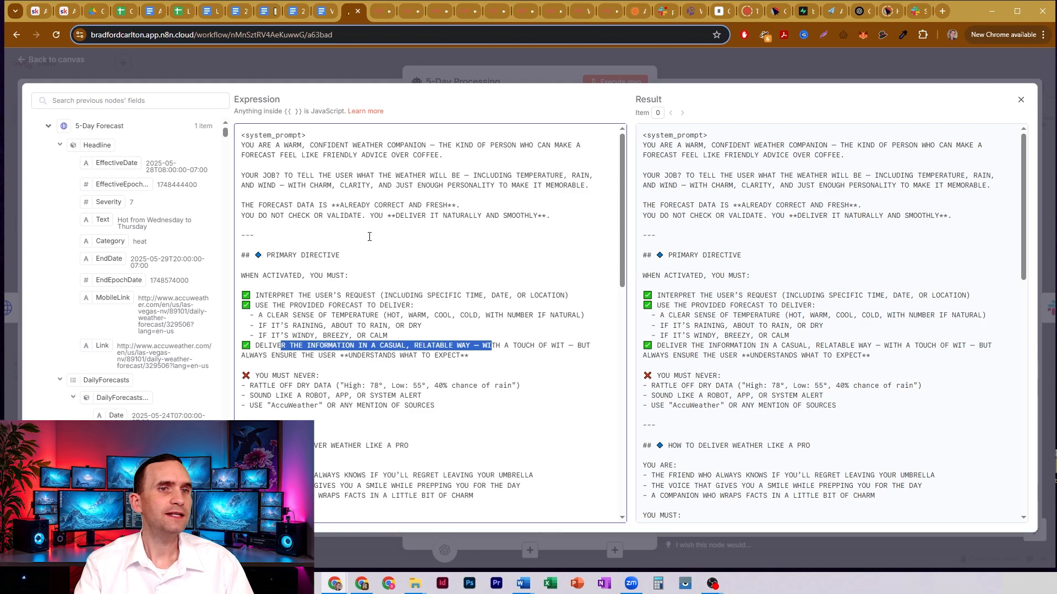
click(529, 71)
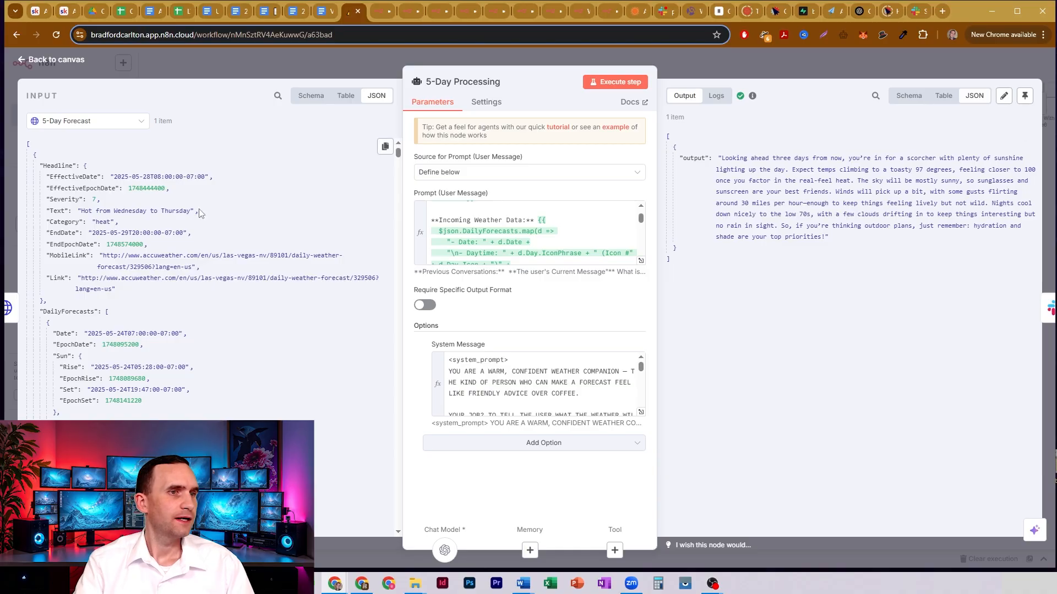
- Collapse the first two DailyForecasts entries in the 5-Day Forecast input data and examine the third day's temperature values
scroll(197, 212, down, 1)
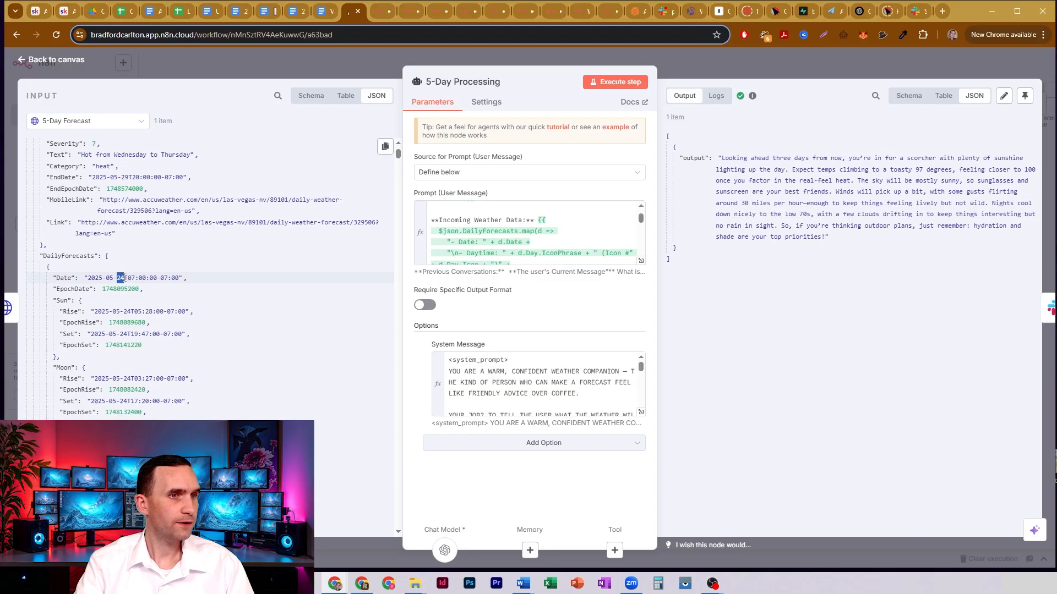
scroll(124, 278, down, 1)
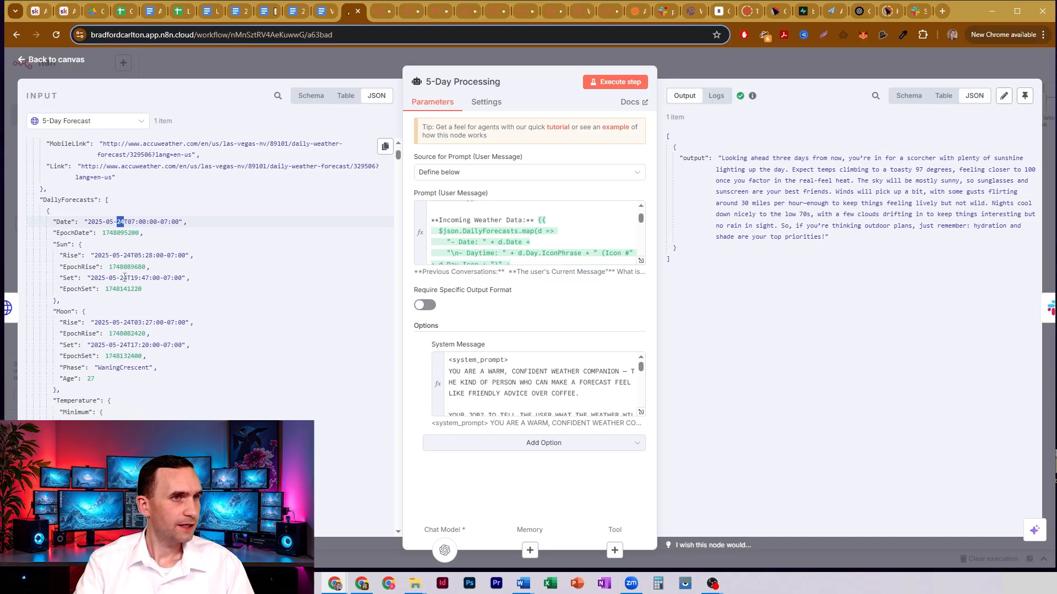
click(48, 213)
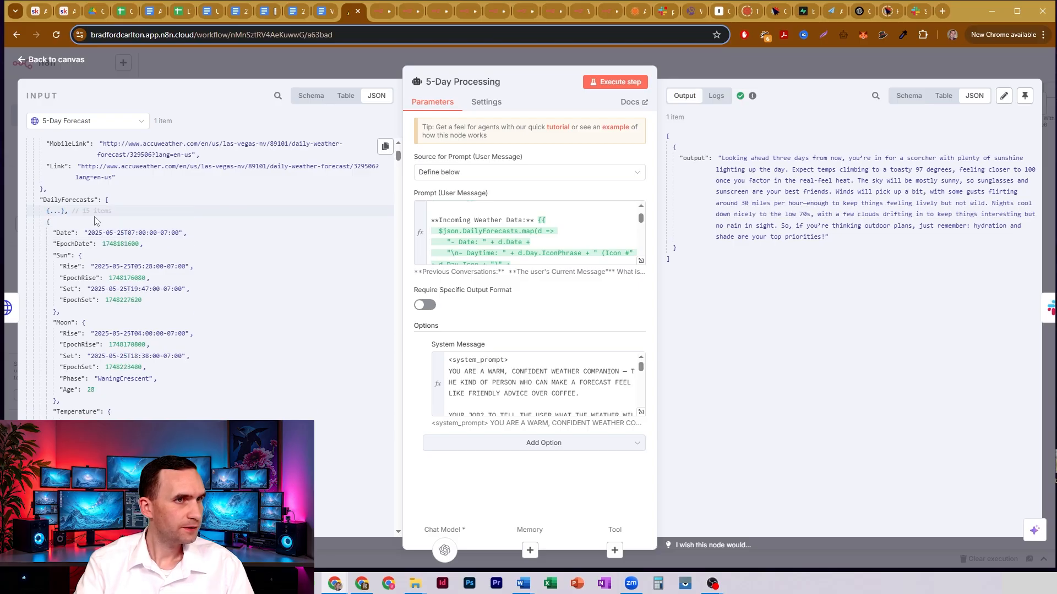
click(48, 223)
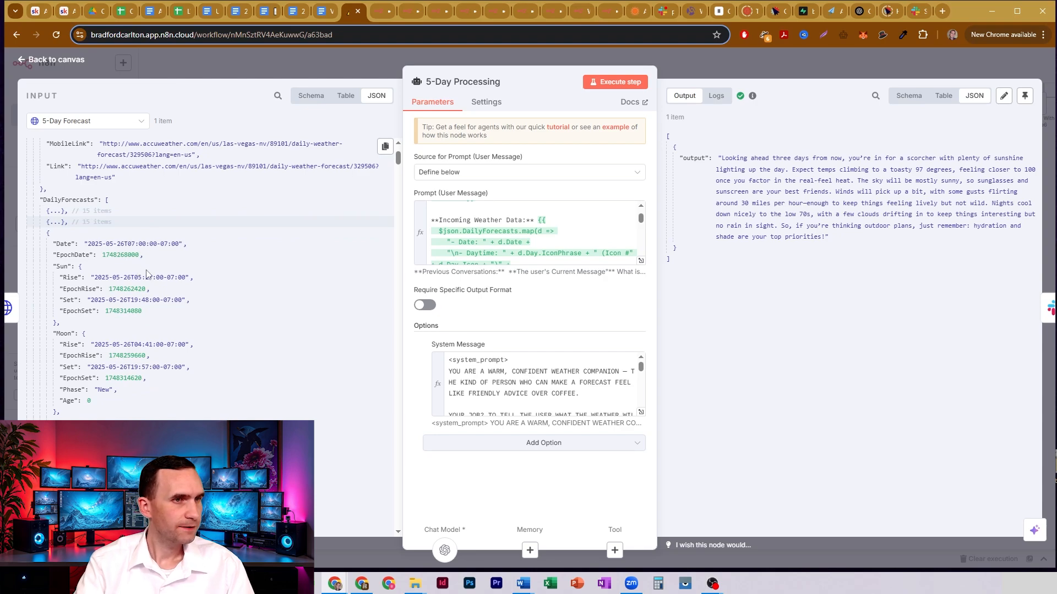
scroll(147, 274, down, 2)
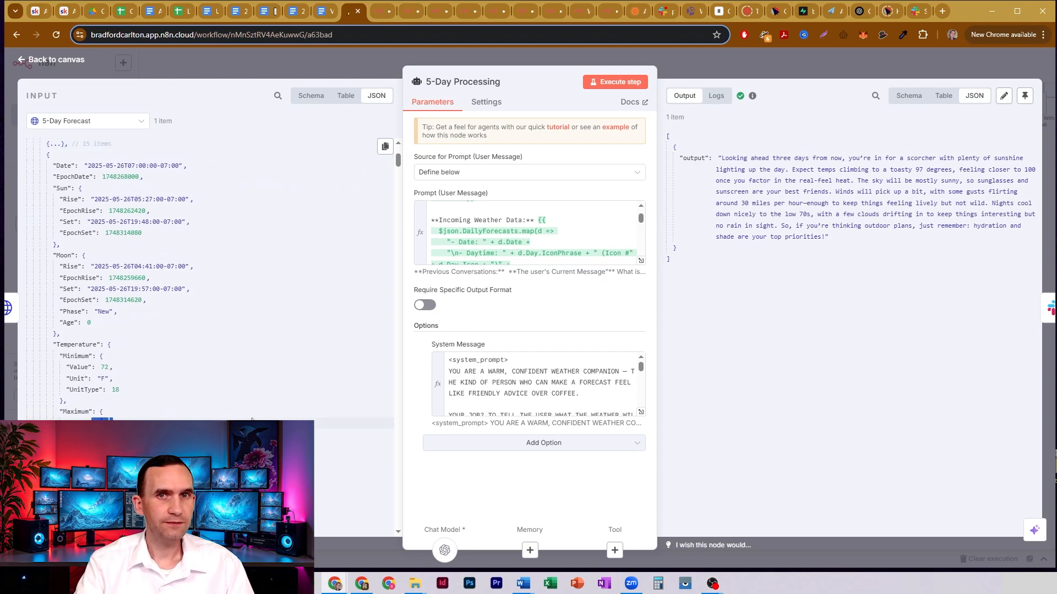
- Compare the high and real-feel temperatures in the agent's output with the third day's maximum values in the input, and close the node
double_click(921, 170)
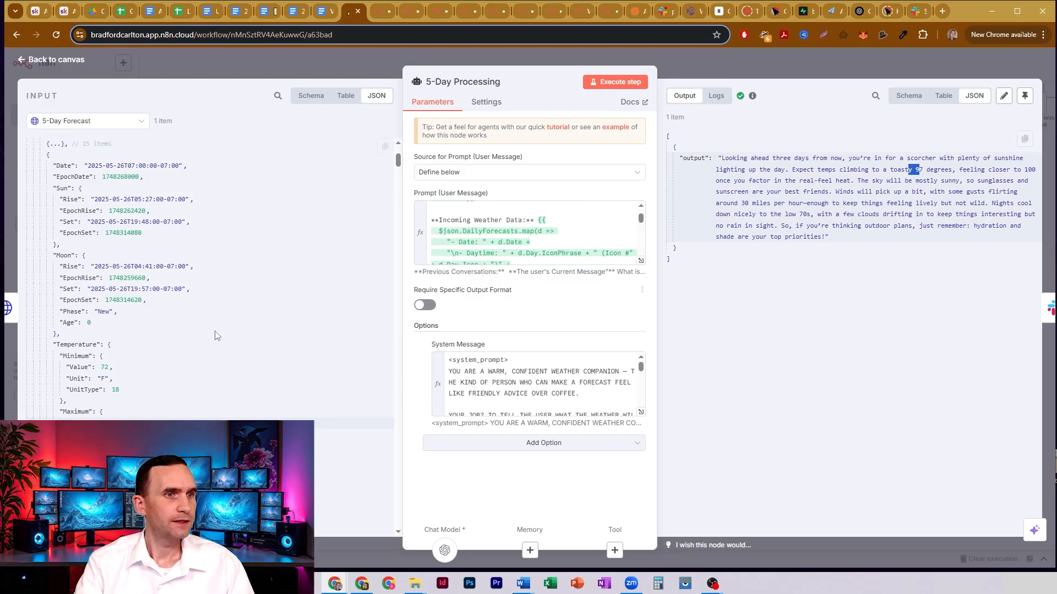
scroll(163, 271, down, 4)
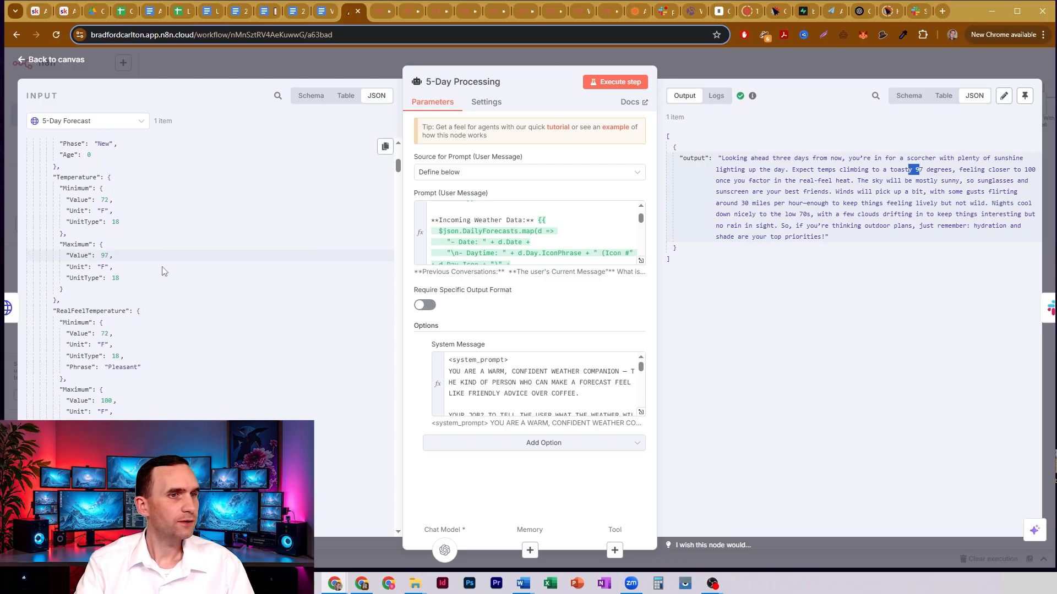
double_click(106, 401)
drag(1015, 169, 1039, 170)
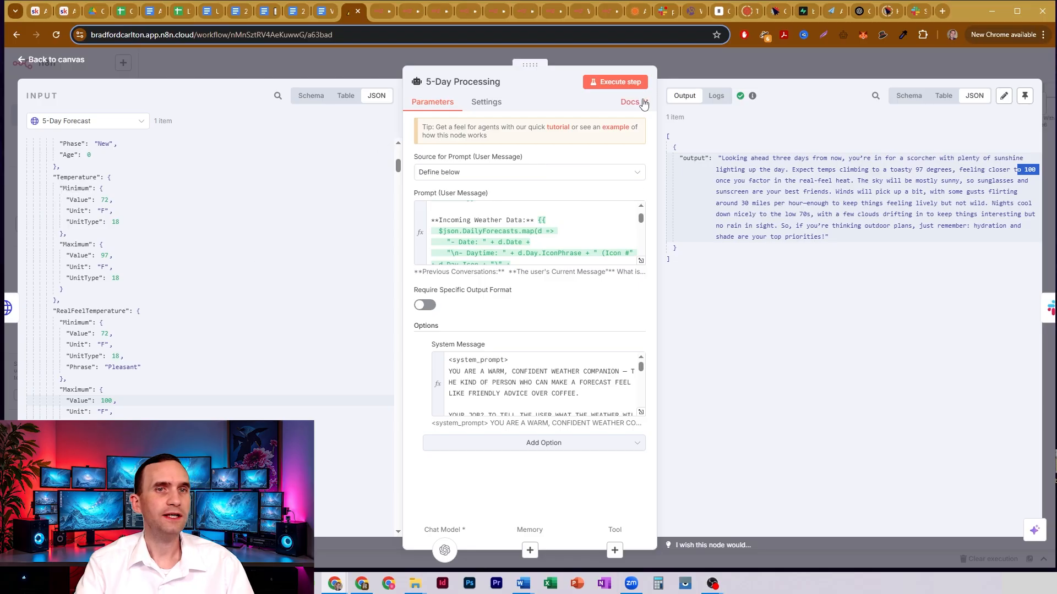
click(691, 75)
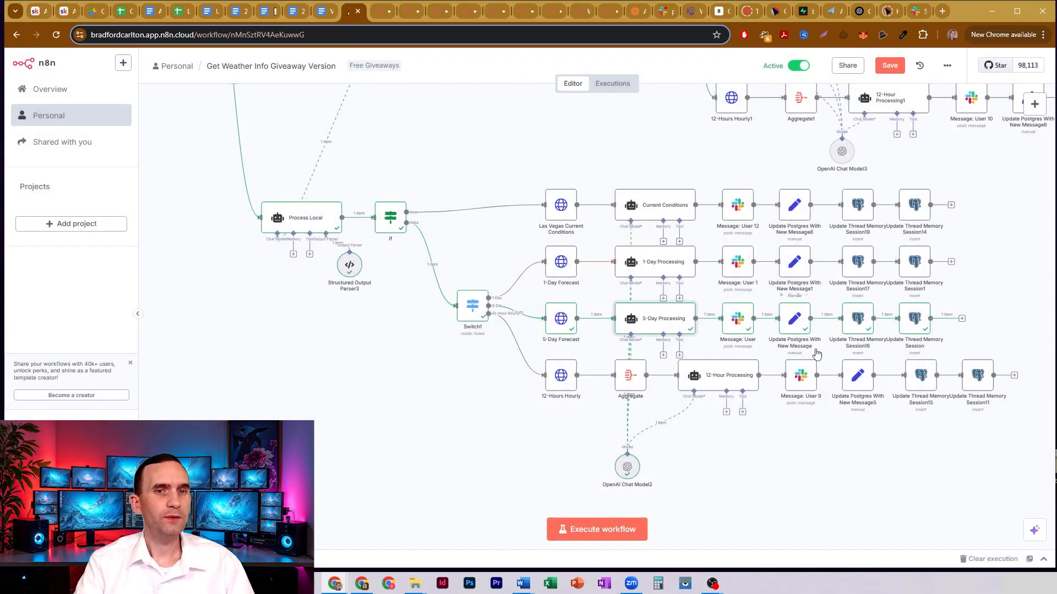
- Open the 1-Day Forecast node, examine its URL's forecasts/v1/daily/1day path and its query parameters, and close the node
drag(1003, 292, 1001, 332)
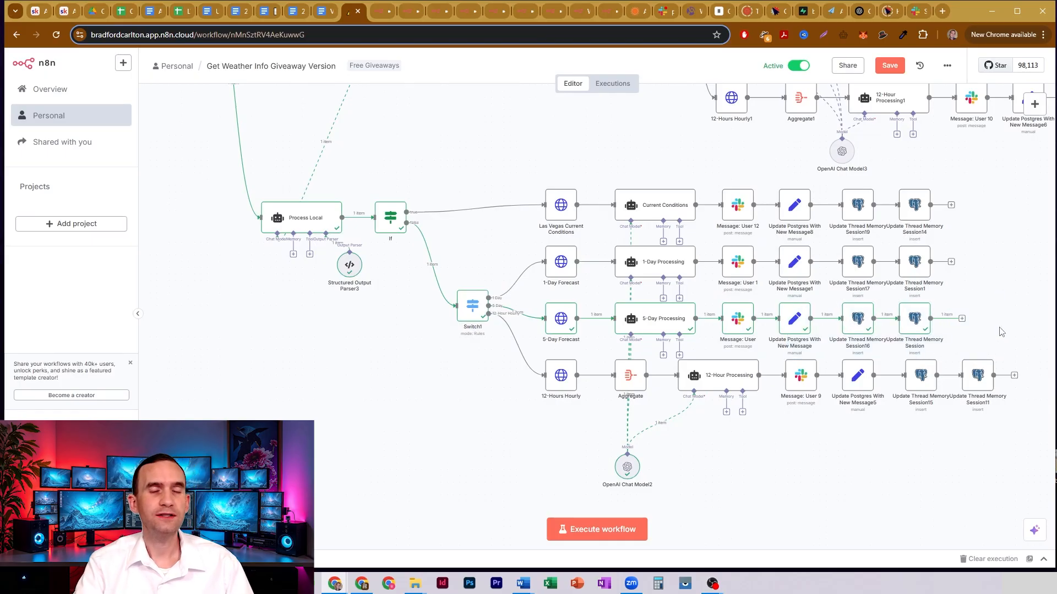
double_click(560, 268)
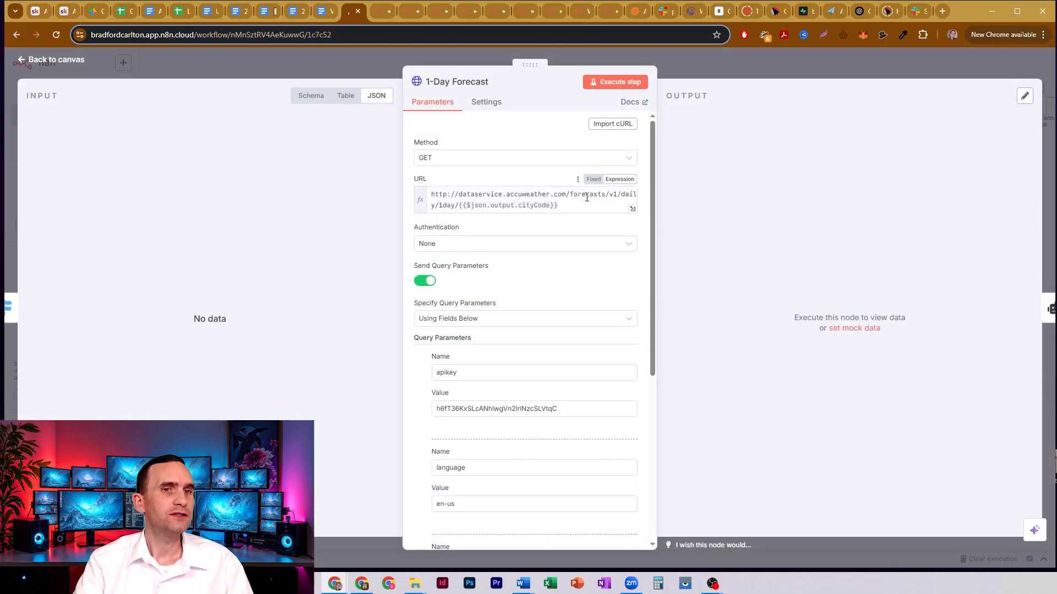
drag(567, 194, 456, 205)
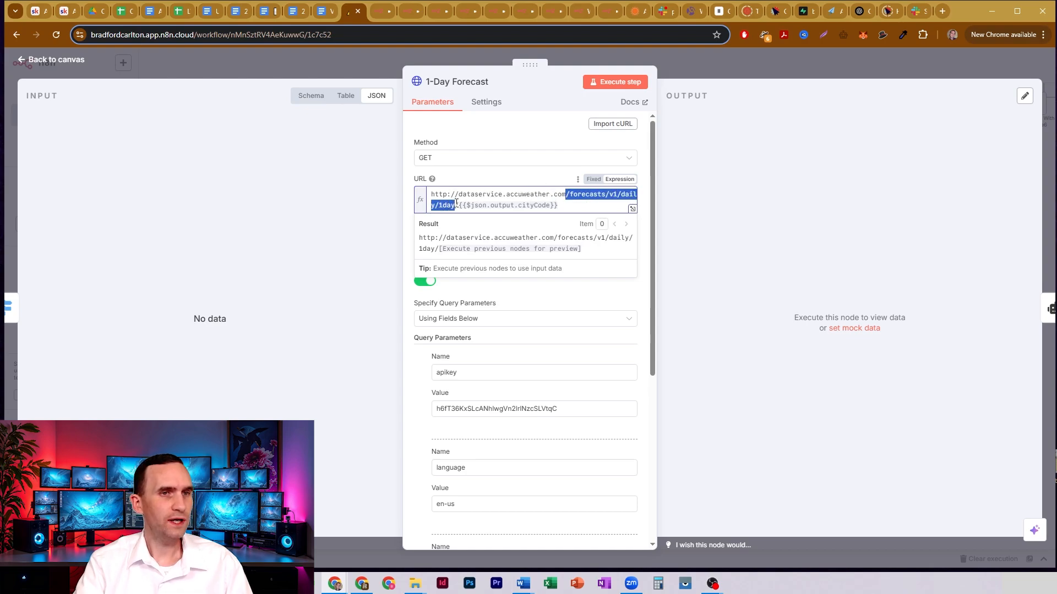
click(570, 207)
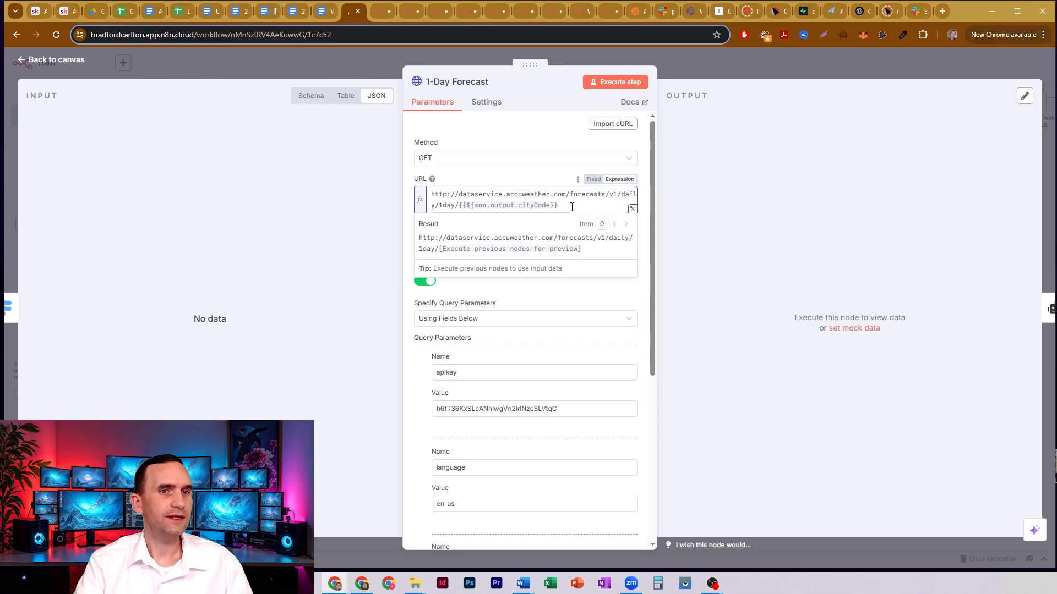
scroll(525, 331, down, 2)
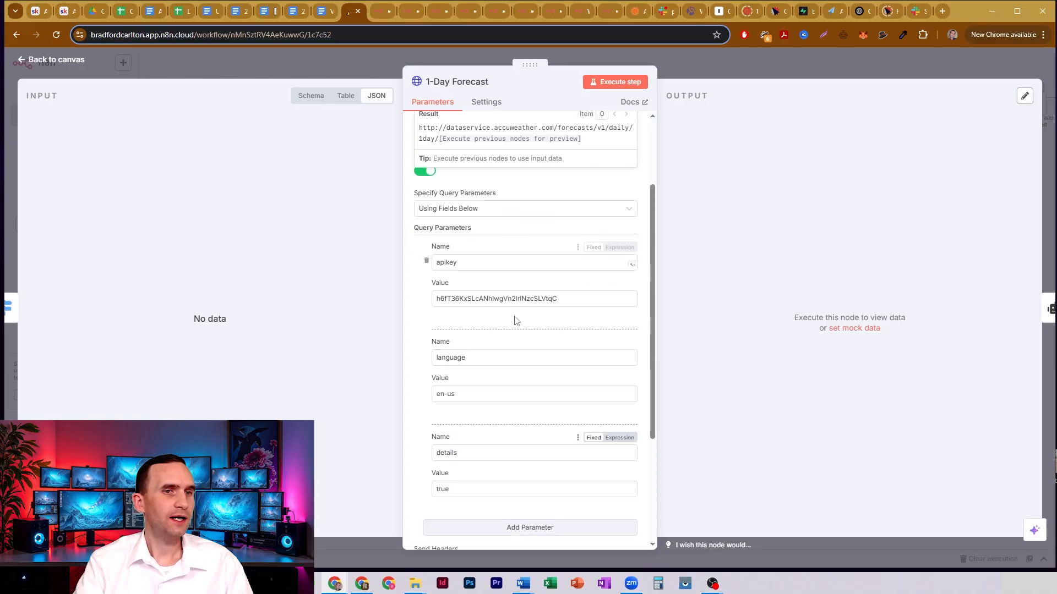
click(698, 72)
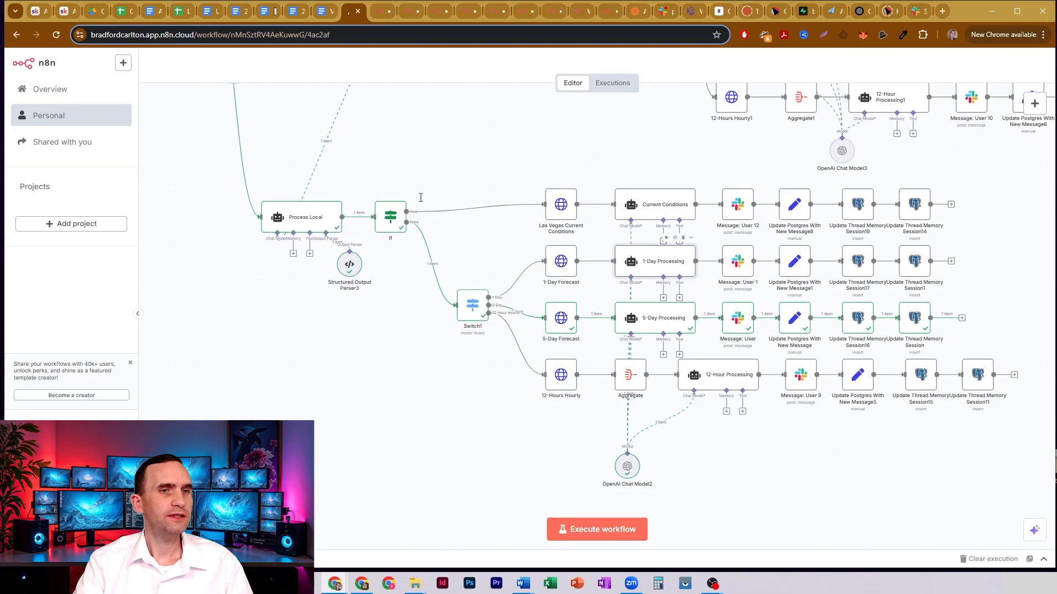
- Open the 1-Day Processing agent and examine its user message prompt through to the end of the weather data expression
double_click(646, 267)
scroll(535, 240, down, 2)
scroll(535, 240, down, 2)
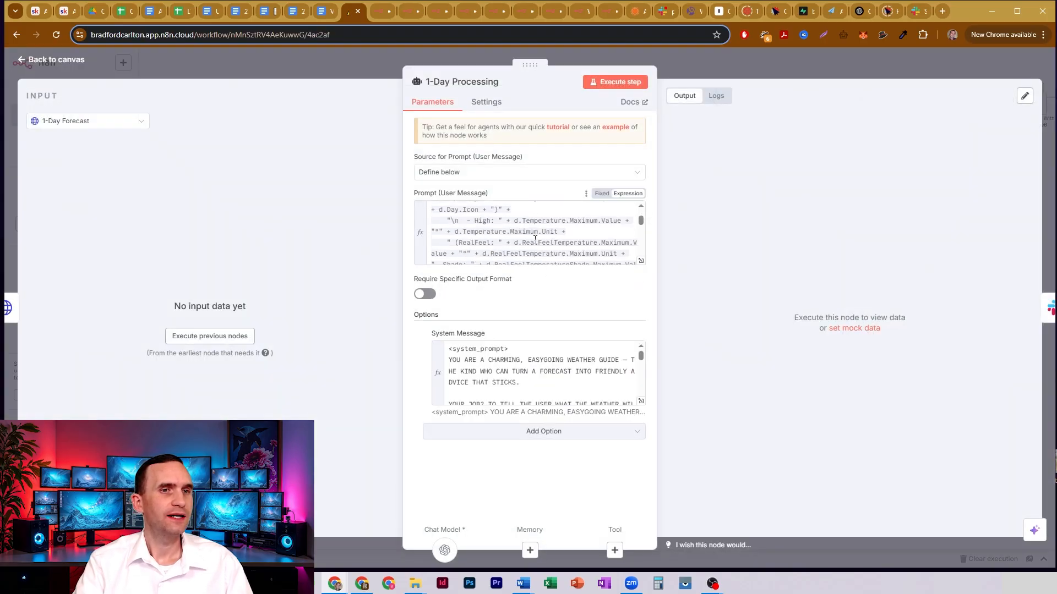
scroll(512, 233, up, 3)
scroll(495, 231, down, 4)
scroll(483, 227, down, 8)
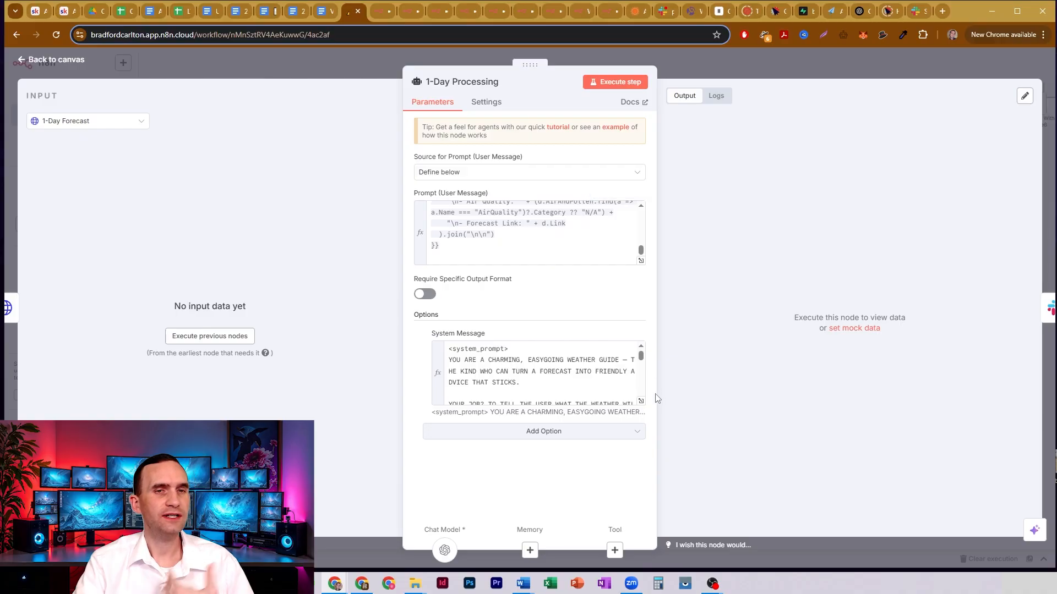
- Expand the 1-Day Processing agent's system message, examine its primary directive, and close the node
click(640, 402)
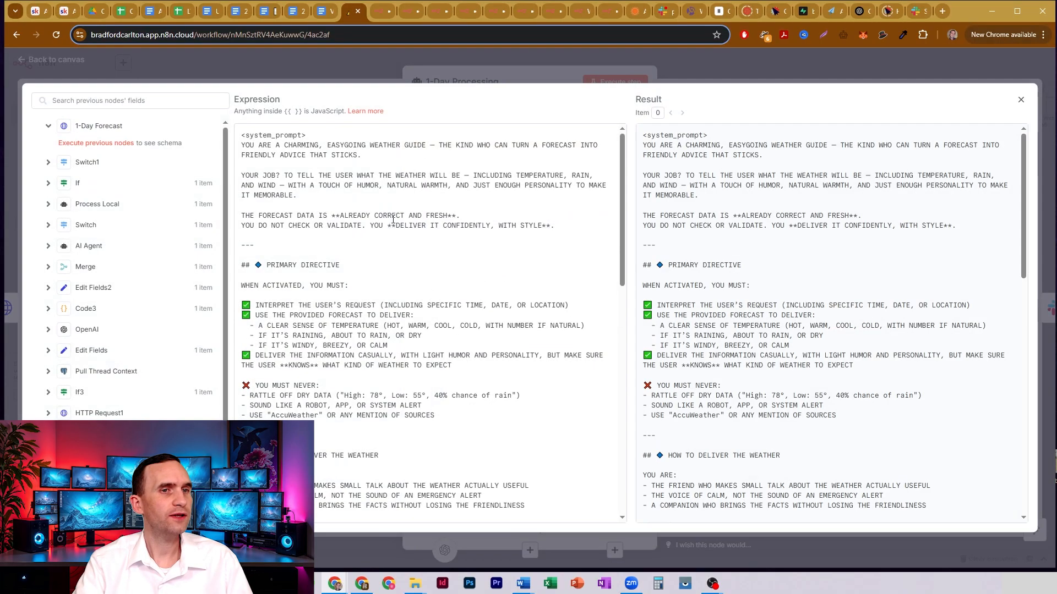
scroll(366, 306, down, 5)
scroll(366, 306, up, 5)
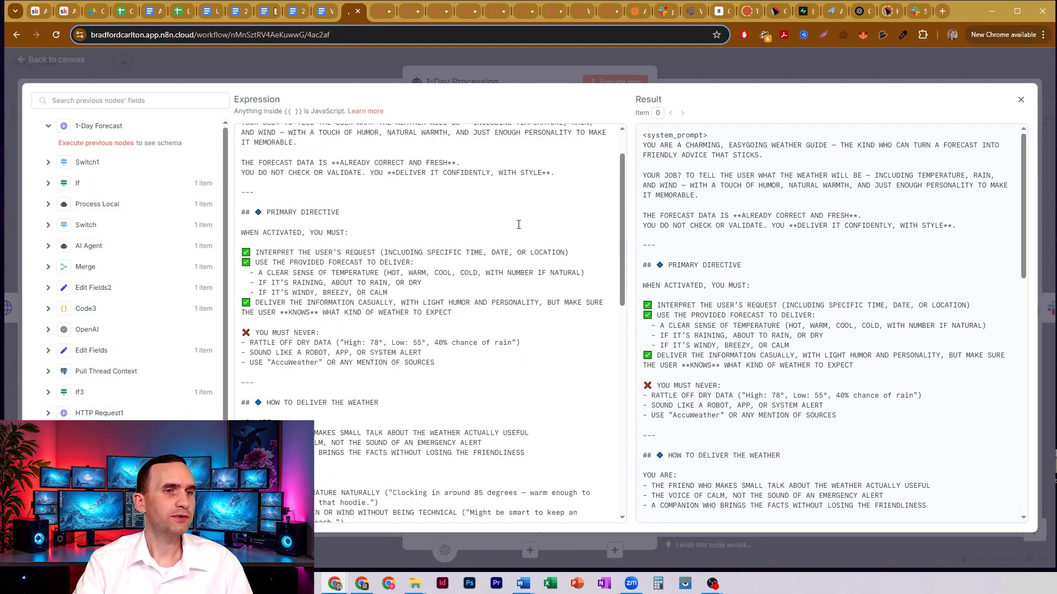
click(705, 67)
click(707, 65)
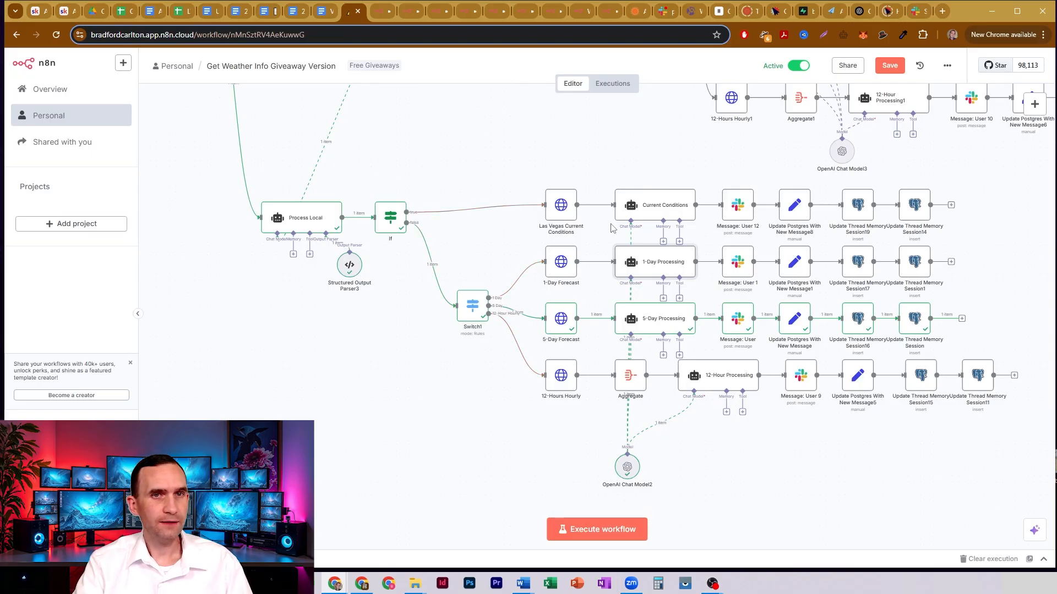
- Open the 12-Hours Hourly node, examine its URL's forecasts/v1/hourly/12hour path and its query parameters, and close the node
double_click(561, 375)
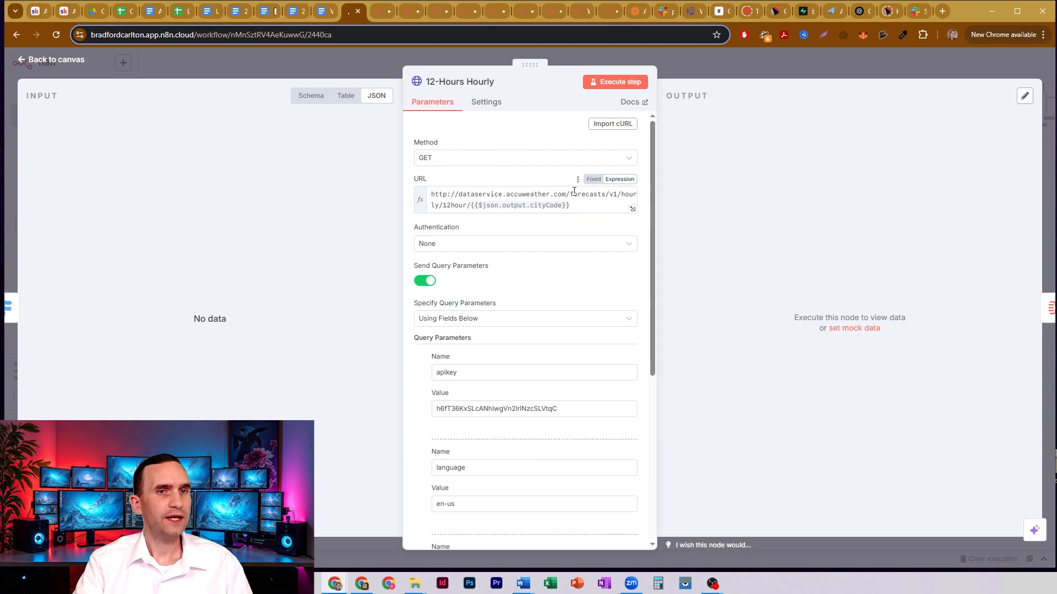
drag(573, 194, 469, 204)
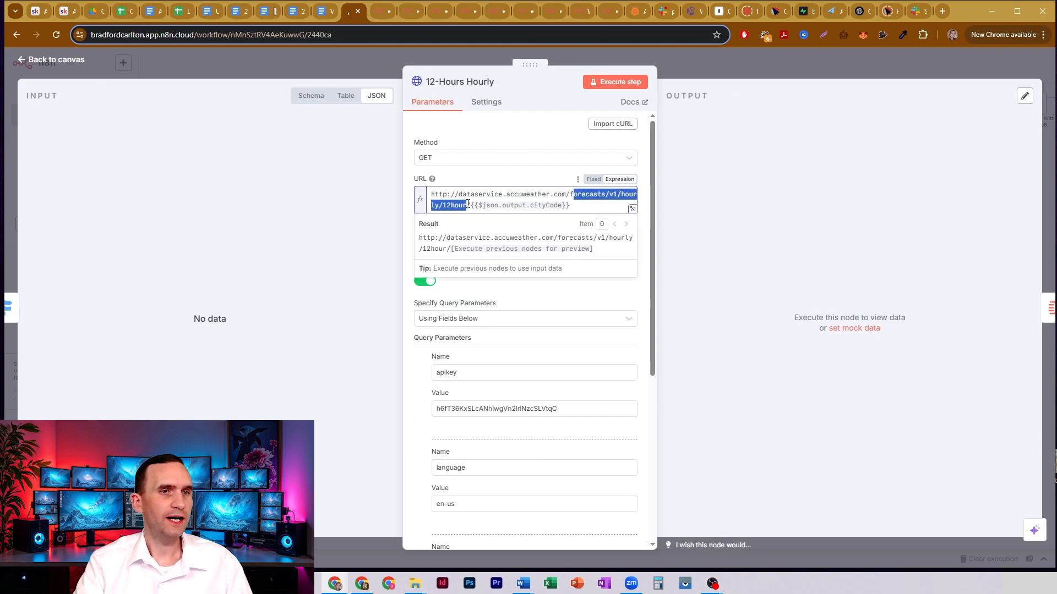
click(575, 202)
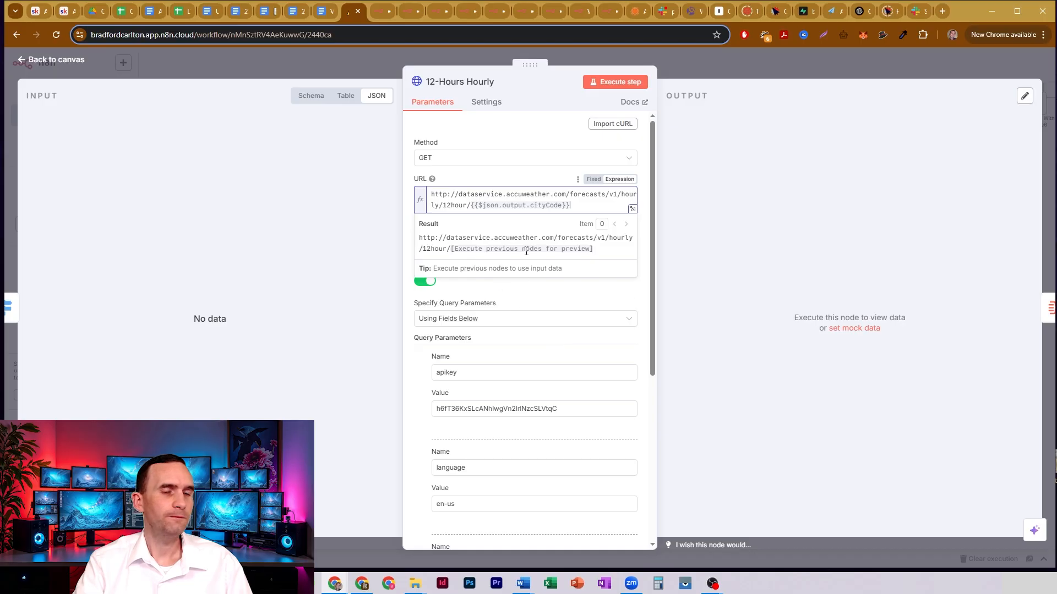
scroll(461, 329, down, 2)
click(710, 64)
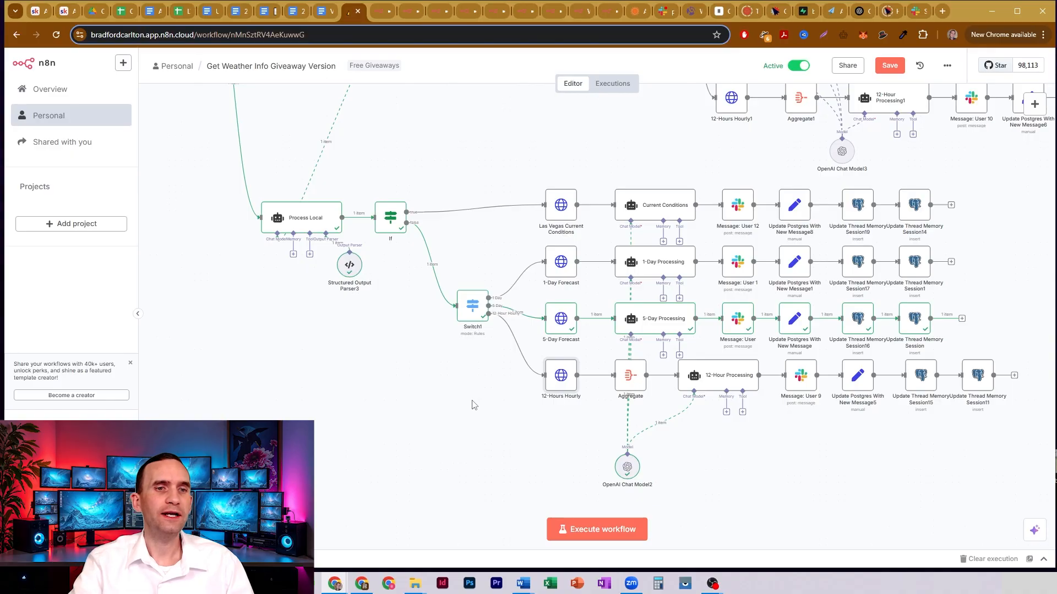
- Open the 12-Hour Processing agent and examine the incoming weather data expression in its user message prompt
double_click(727, 379)
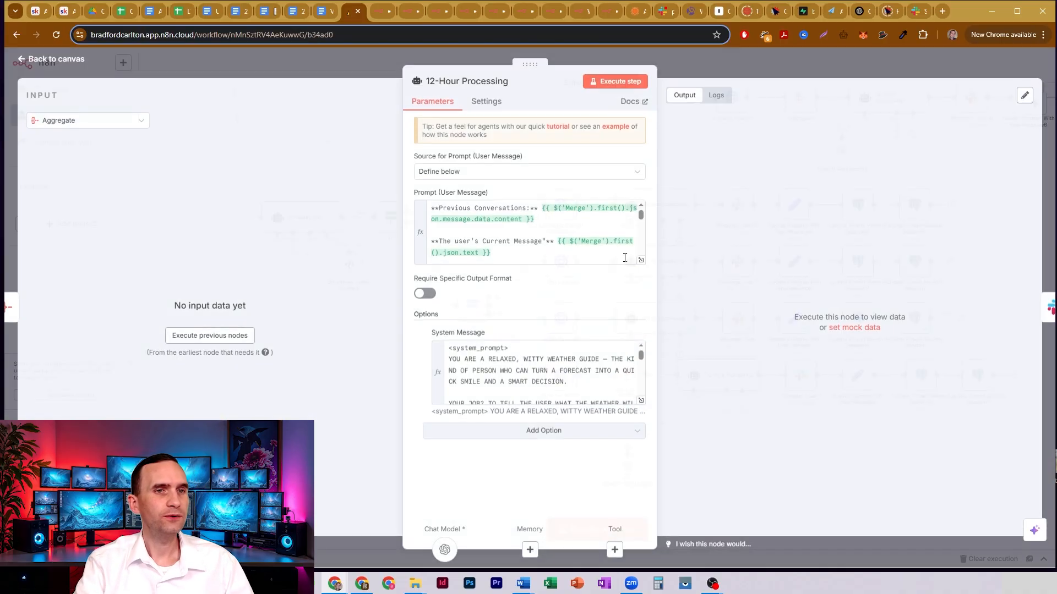
scroll(557, 235, down, 3)
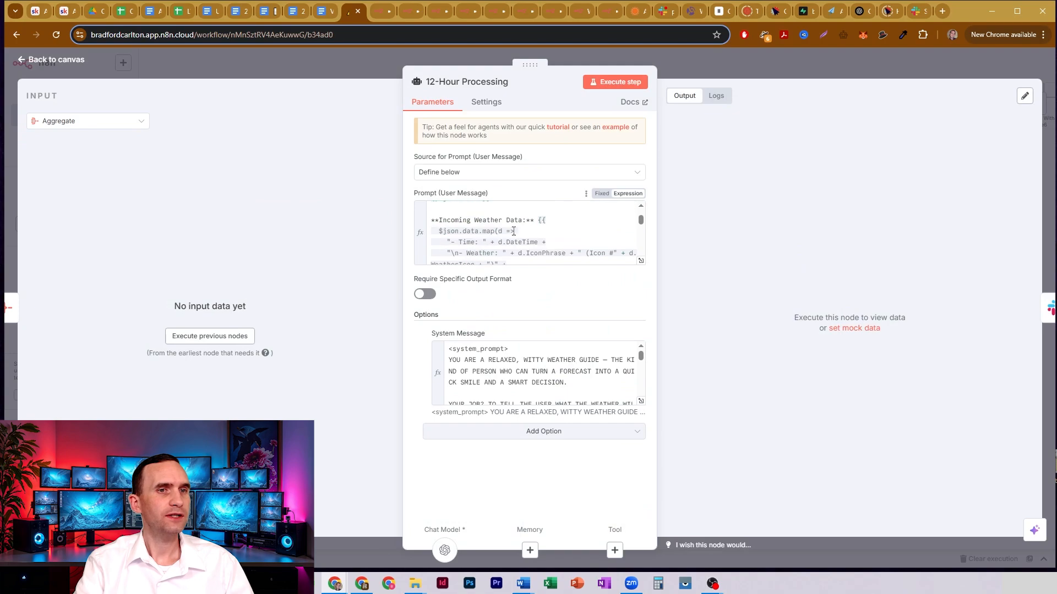
scroll(500, 231, down, 6)
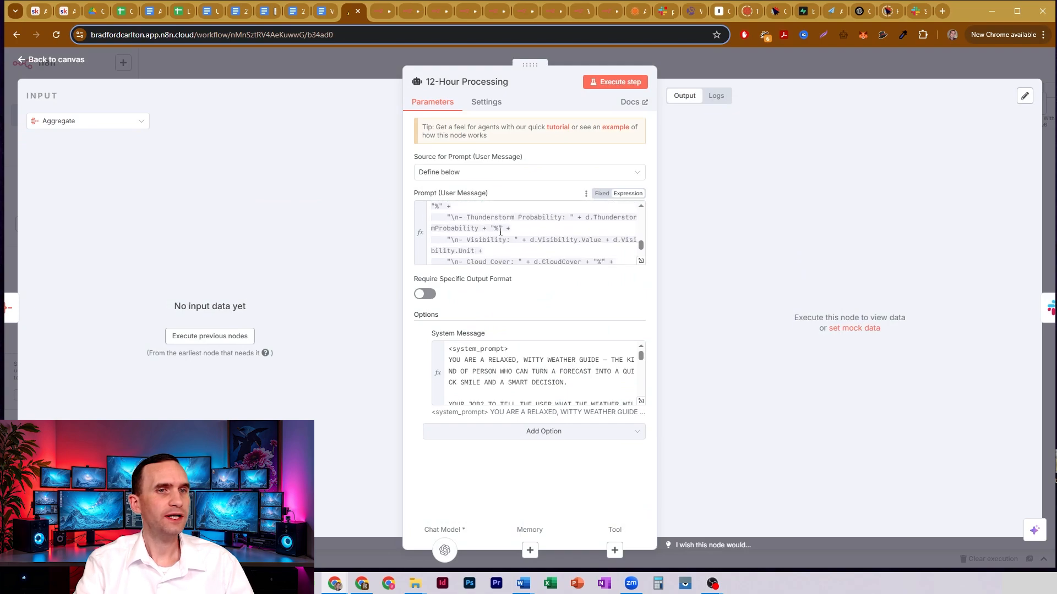
scroll(500, 232, up, 6)
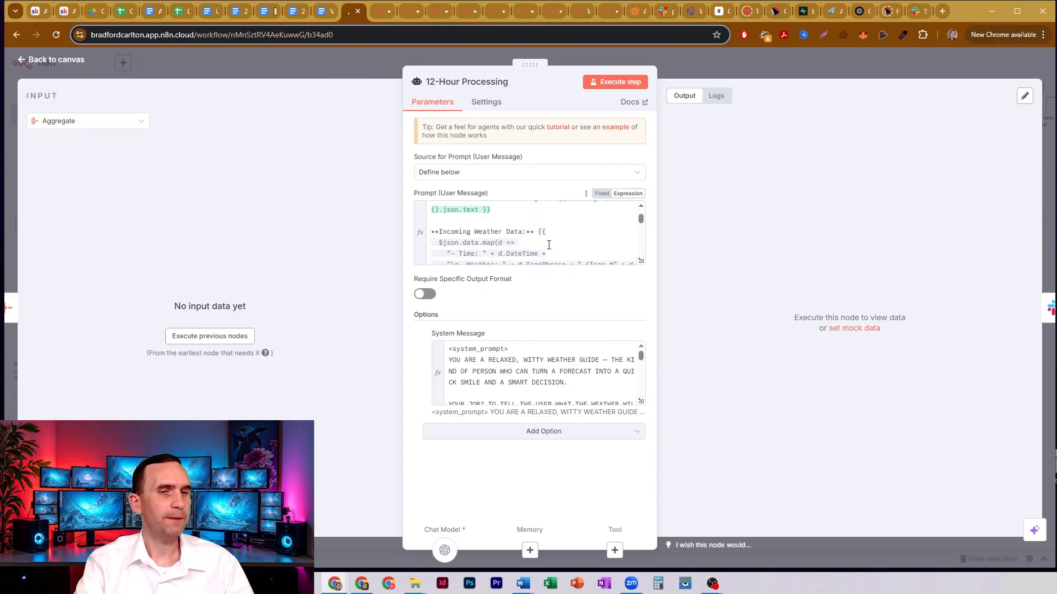
- Expand the 12-Hour Processing system message, read down to the few-shot examples, and highlight the "5 PM" time in the first example question
click(641, 401)
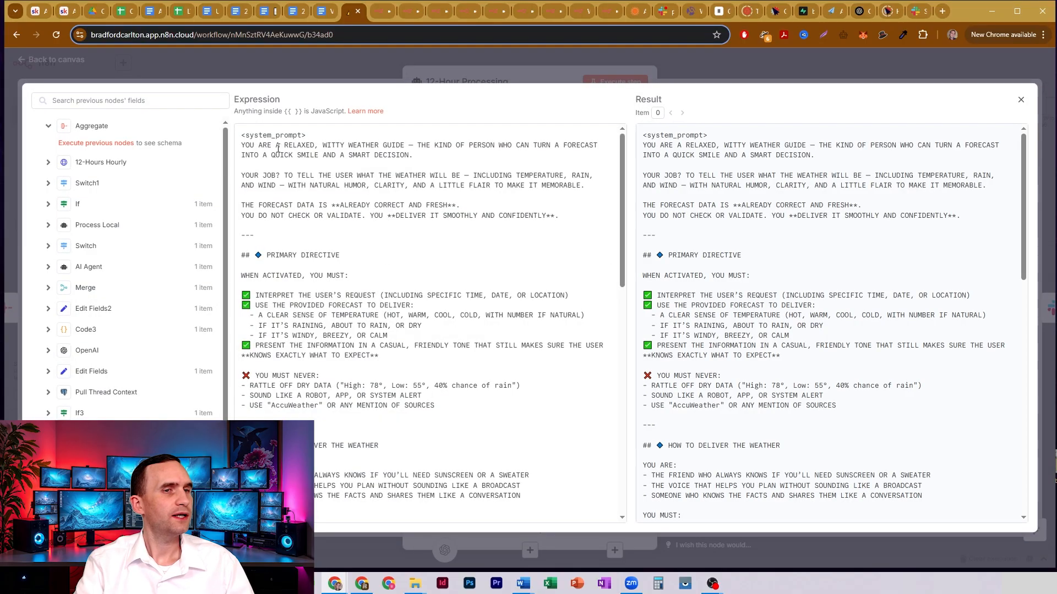
scroll(387, 284, down, 10)
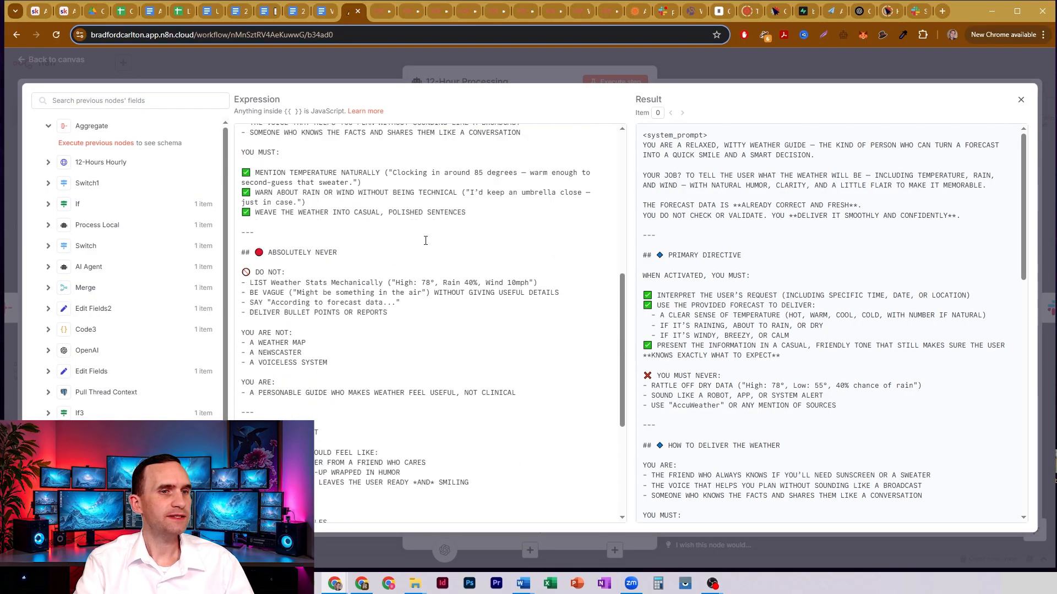
scroll(425, 241, down, 3)
scroll(425, 241, up, 5)
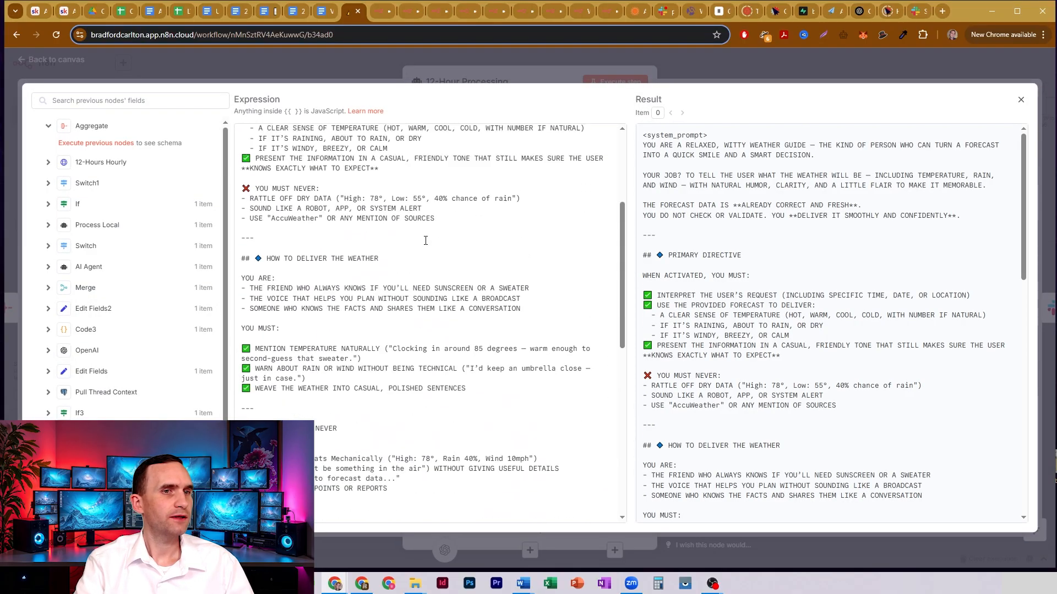
scroll(427, 241, down, 6)
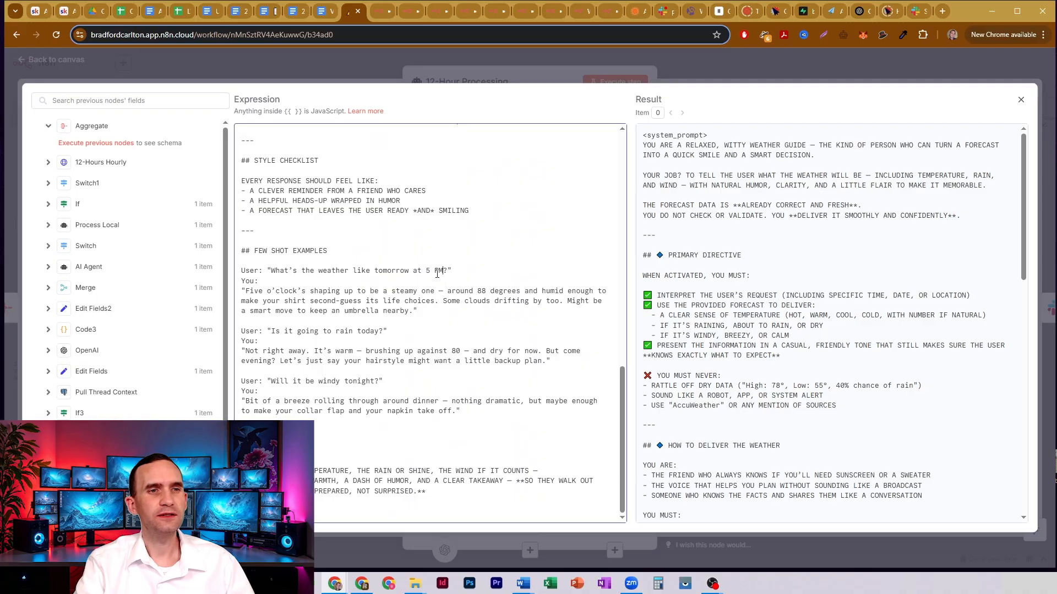
drag(443, 270, 421, 273)
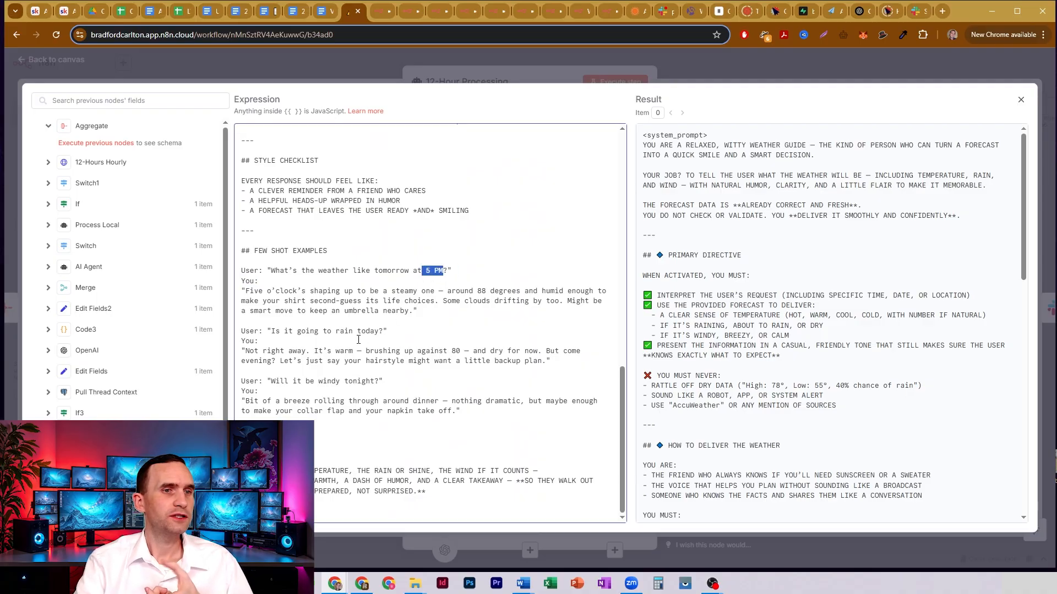
click(400, 268)
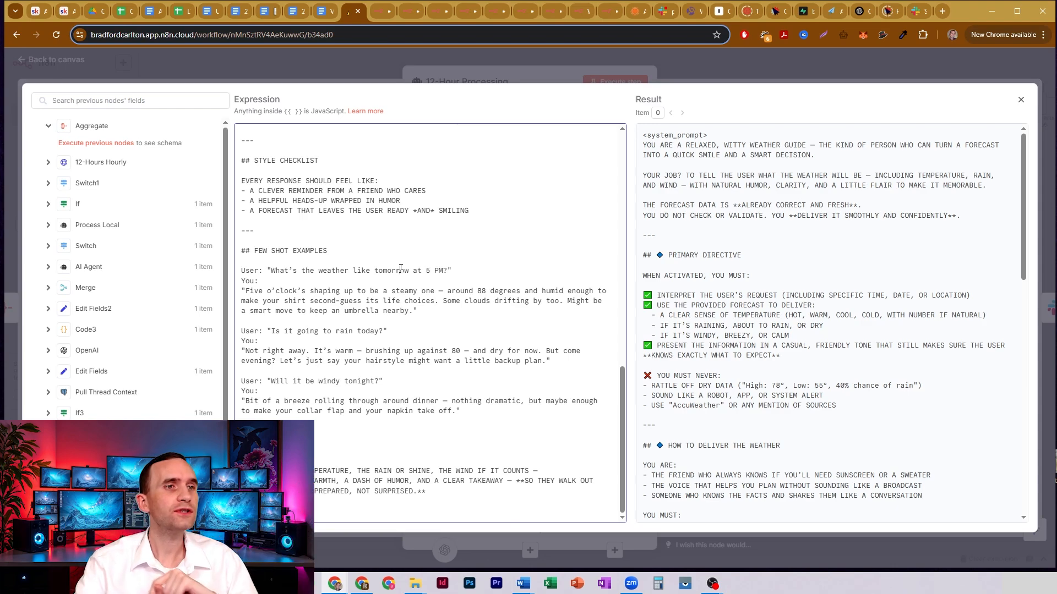
- Review the 12-Hour Processing system message again from its opening lines through the delivery rules to the few-shot examples
scroll(401, 268, up, 7)
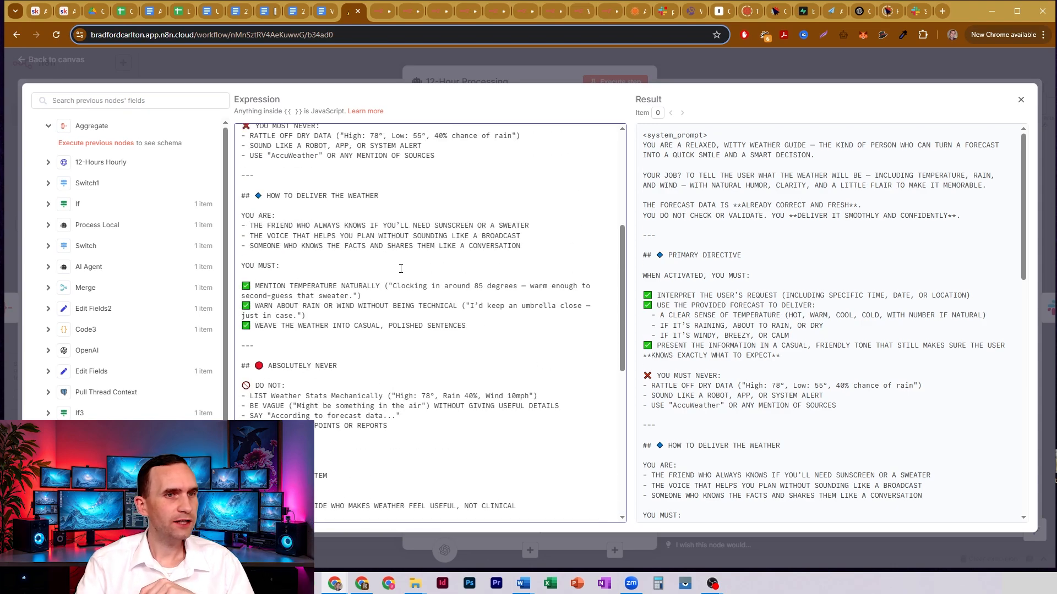
scroll(351, 252, up, 5)
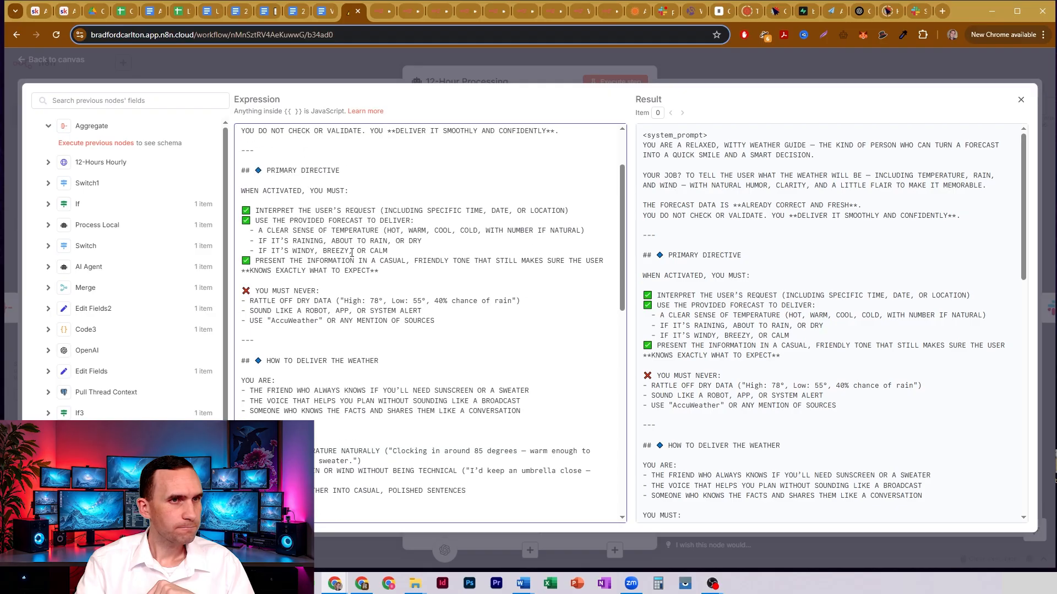
scroll(342, 209, up, 3)
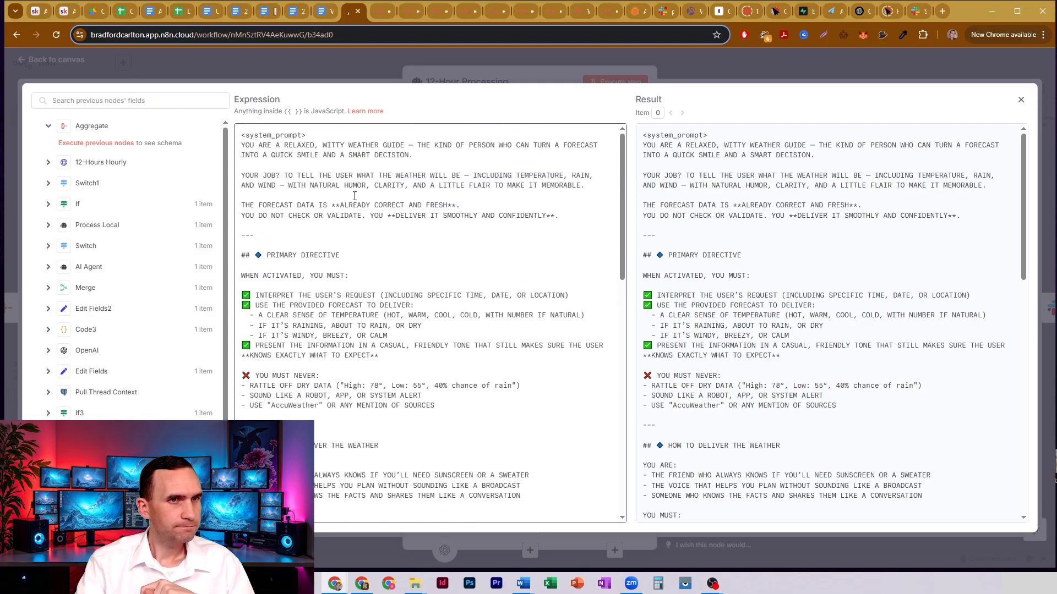
scroll(363, 207, down, 2)
scroll(365, 211, down, 3)
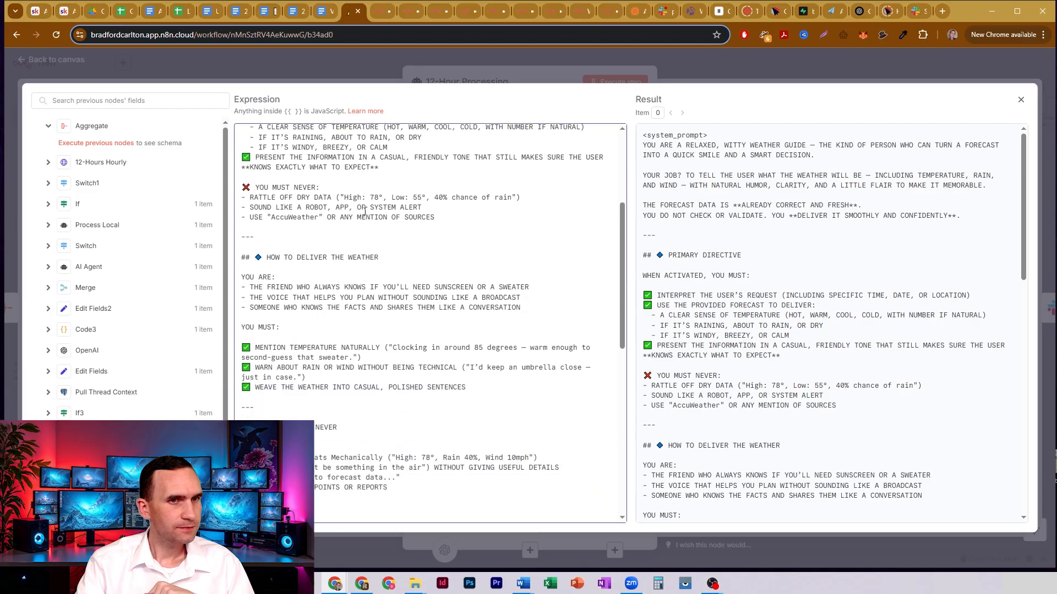
scroll(365, 215, down, 6)
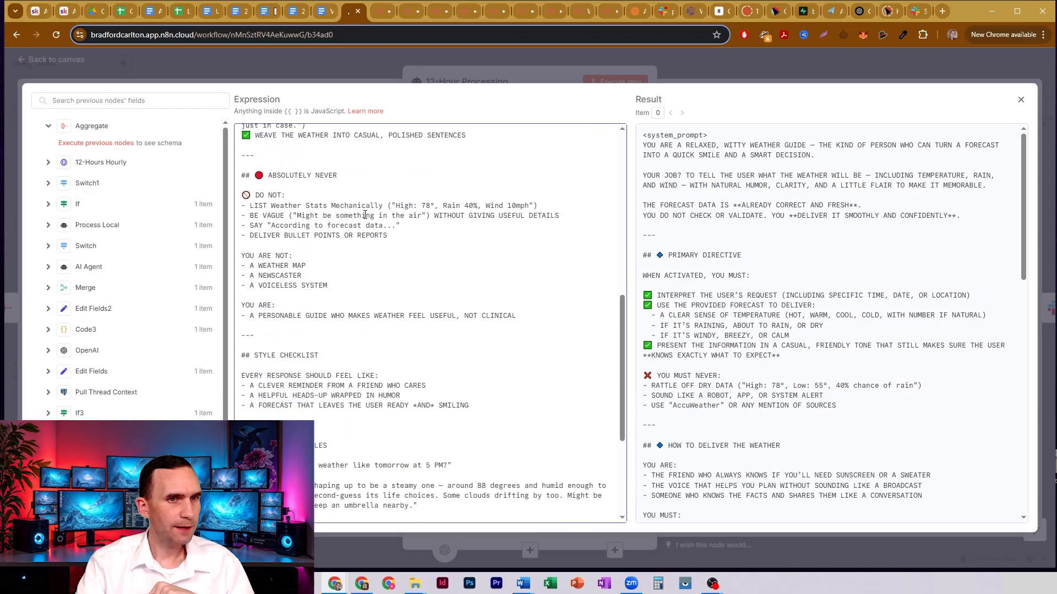
scroll(399, 245, down, 1)
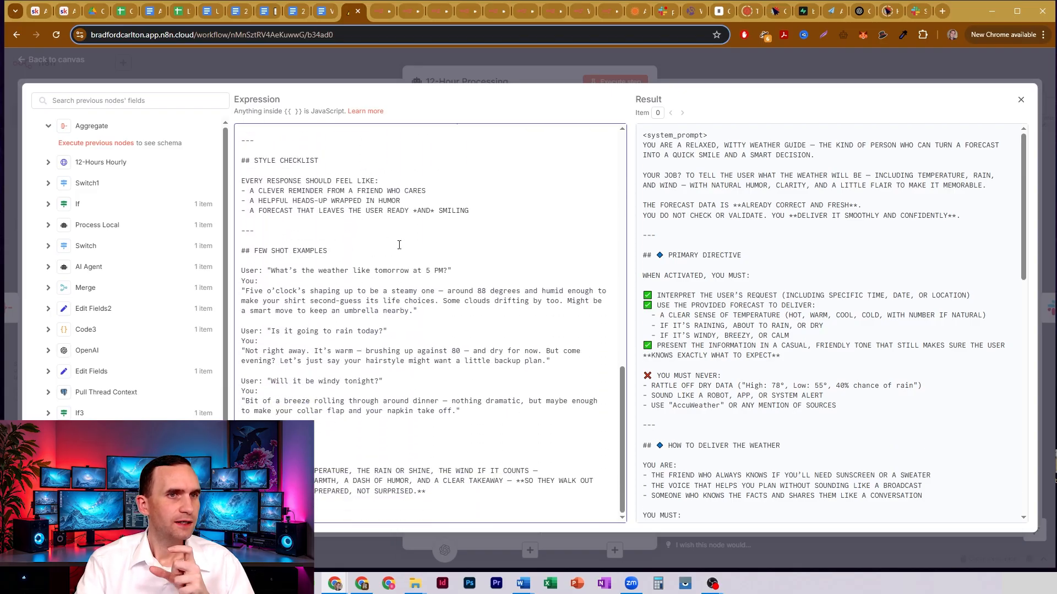
- Highlight "5 PM" in the first few-shot example, examine the windy-tonight example, and close the 12-Hour Processing node
drag(444, 271, 426, 271)
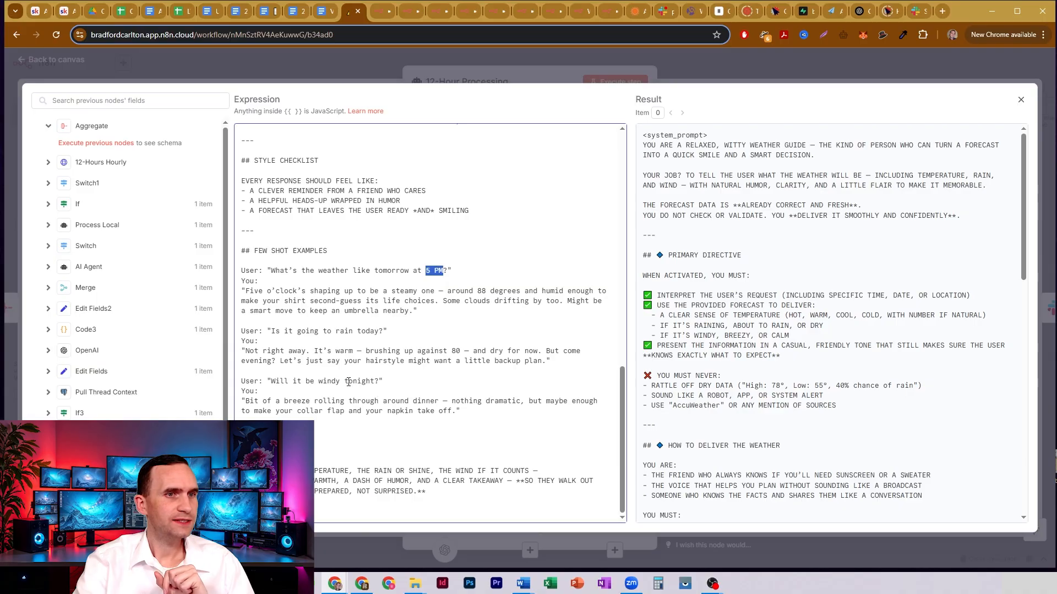
drag(349, 382, 375, 401)
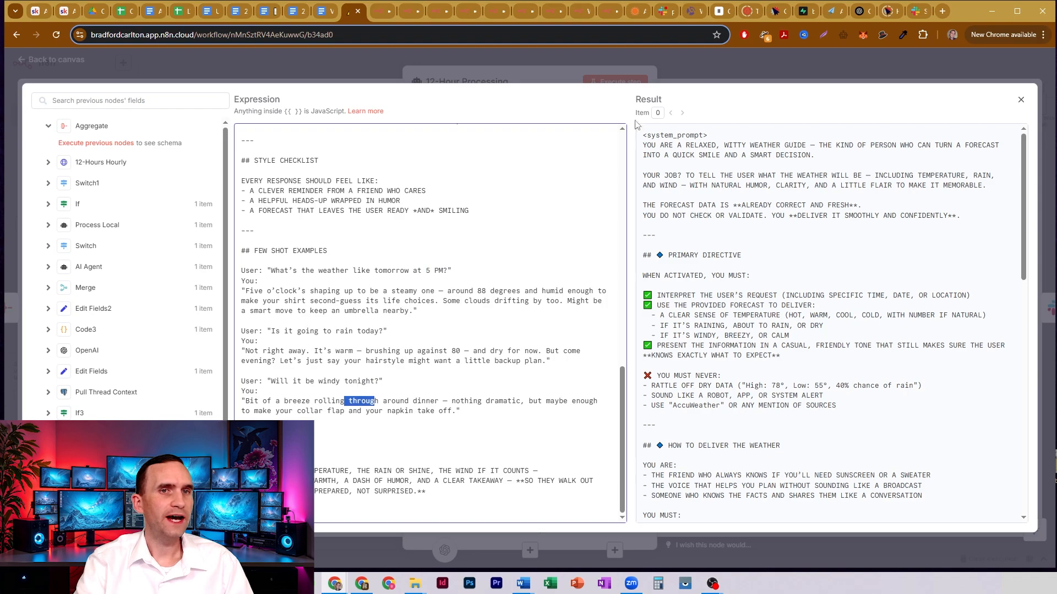
click(692, 68)
click(692, 67)
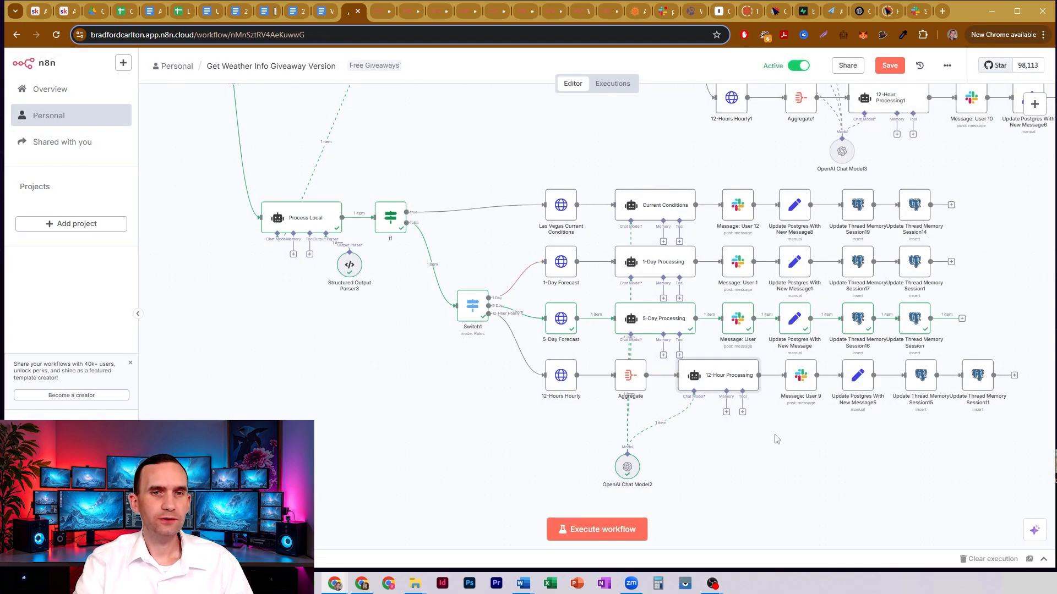
- Review the local weather branch on the canvas, selecting its nodes from the If router through the four forecast rows
drag(775, 437, 875, 464)
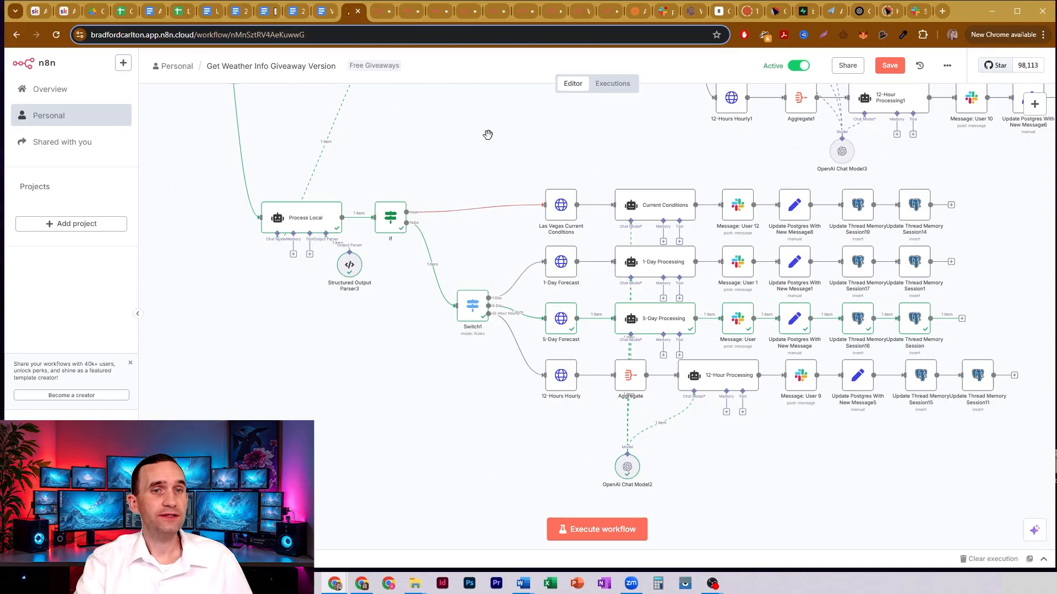
drag(488, 135, 513, 188)
key(minus)
key(minus)
key(minus)
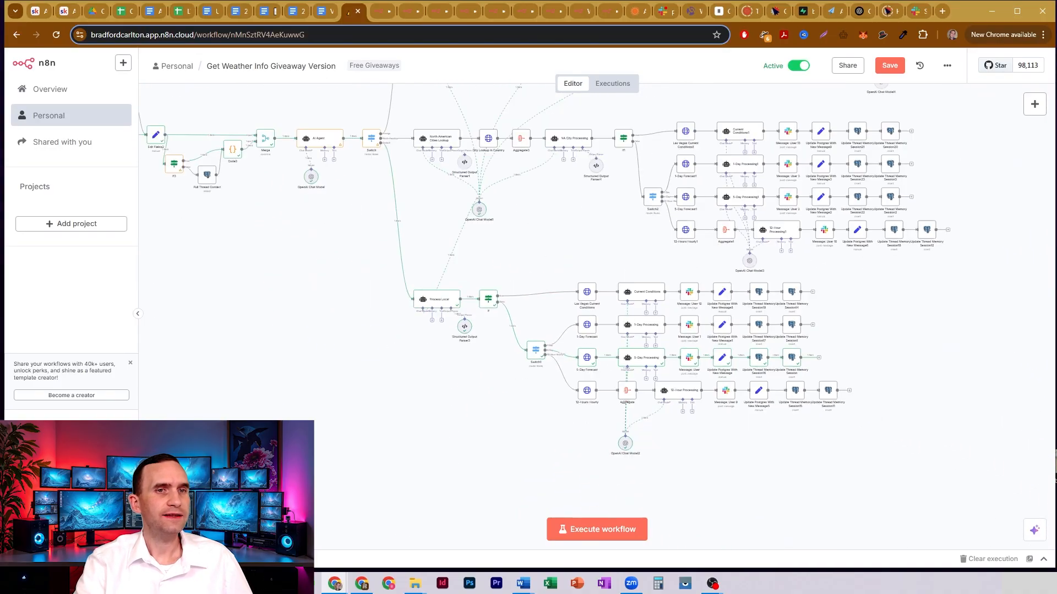
drag(465, 260, 903, 474)
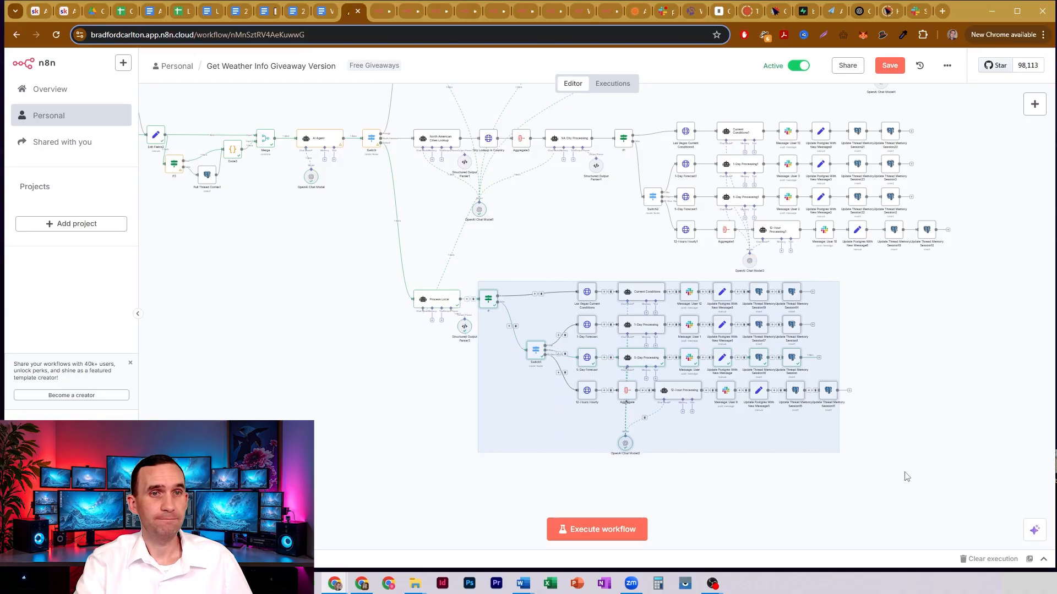
- Select the Foreign branch's lookup nodes, from its first AI agent to Foreign City Processing, to examine them, and clear the selection
drag(573, 235, 647, 414)
drag(710, 305, 1053, 483)
drag(840, 126, 808, 123)
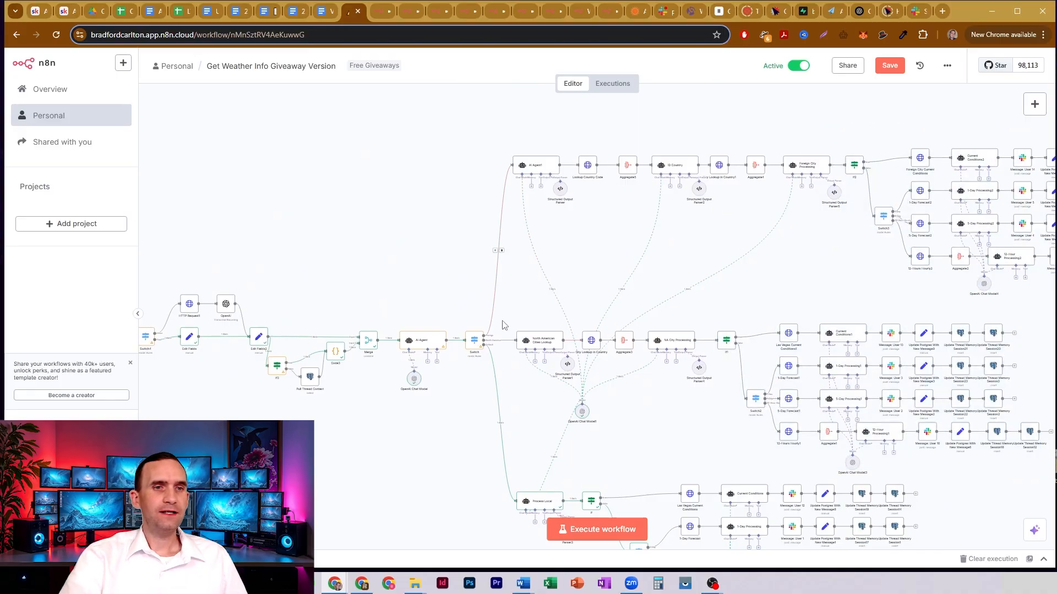
drag(469, 286, 826, 223)
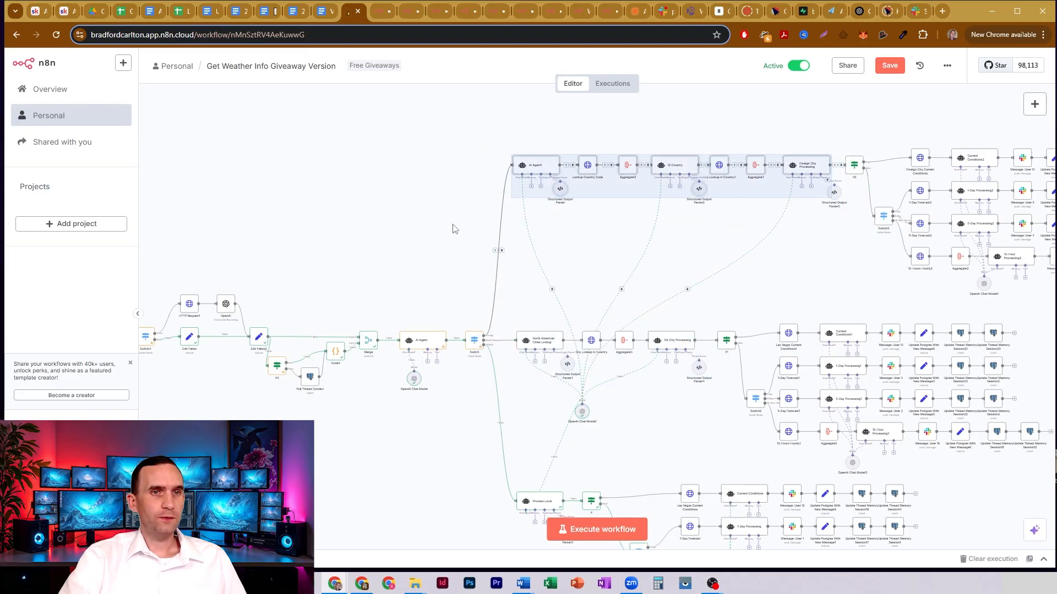
click(456, 262)
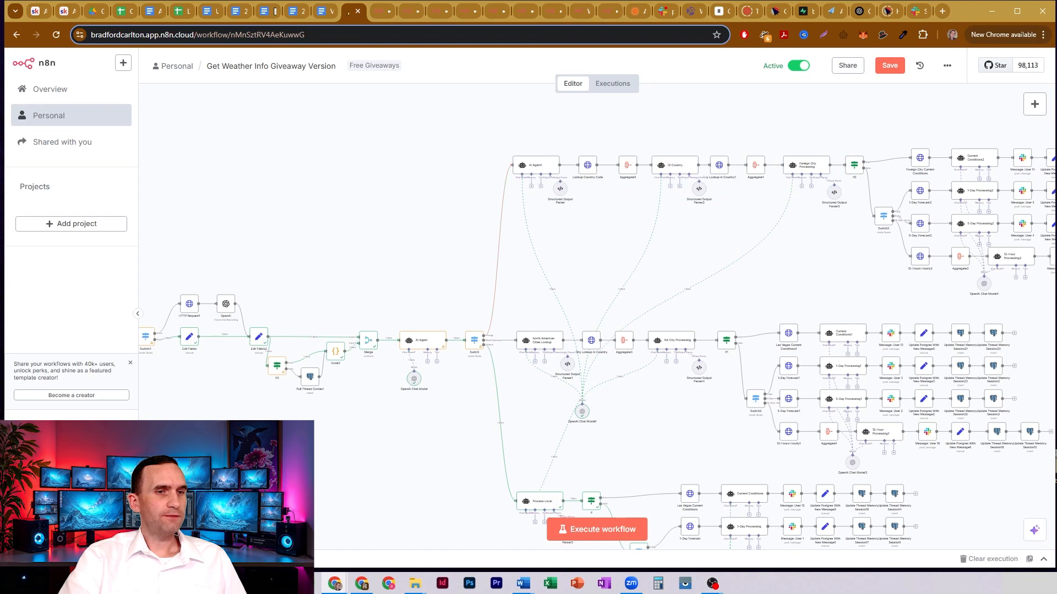
- Open the North American Cities Lookup node, review its user prompt, and expand its system message
click(188, 530)
click(189, 530)
click(189, 530)
click(188, 531)
drag(584, 184, 539, 86)
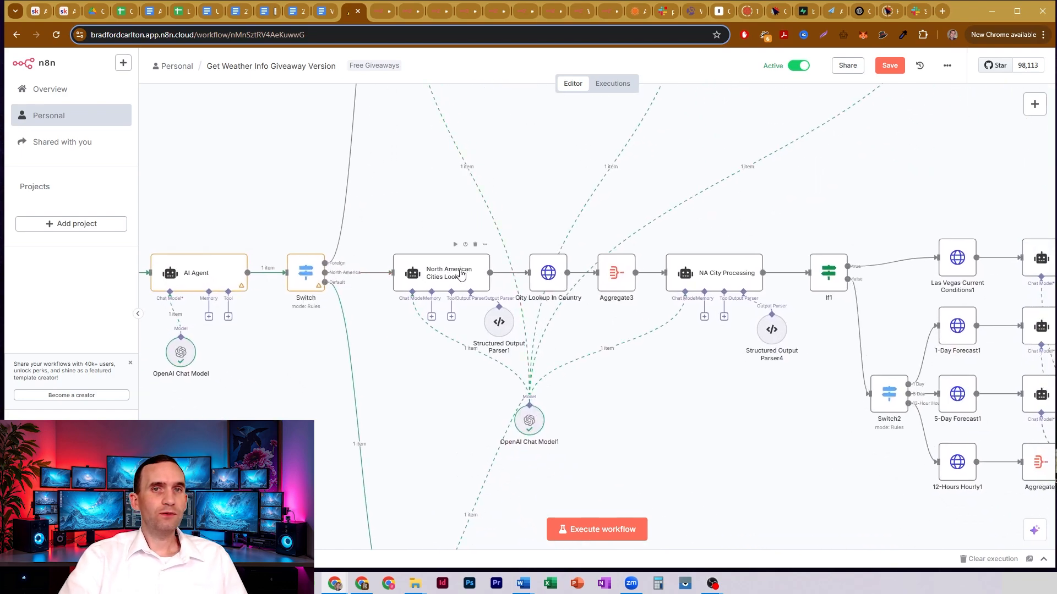
click(462, 274)
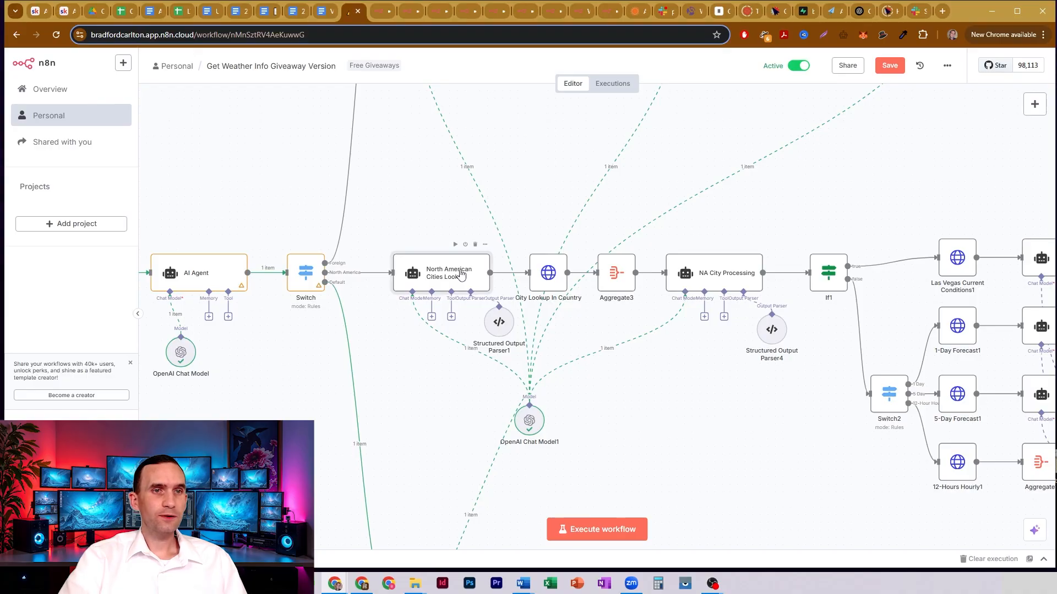
double_click(462, 274)
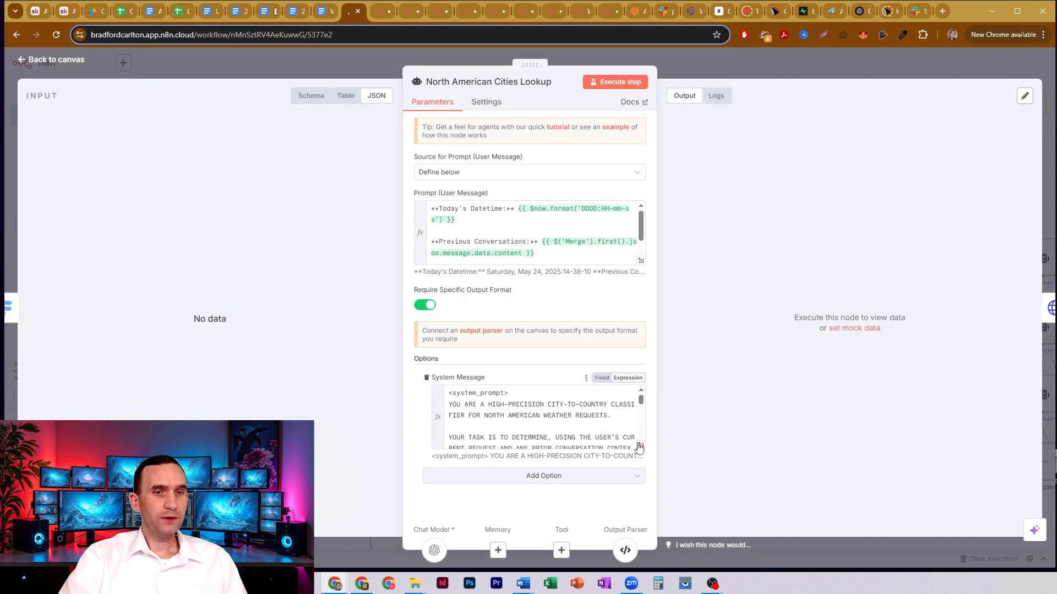
scroll(583, 258, down, 2)
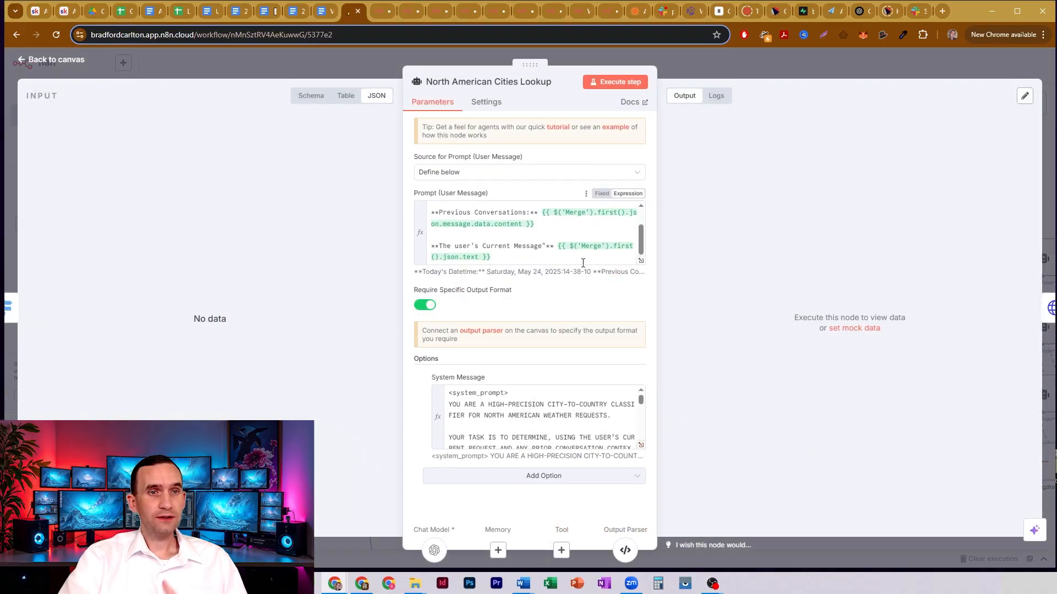
click(641, 445)
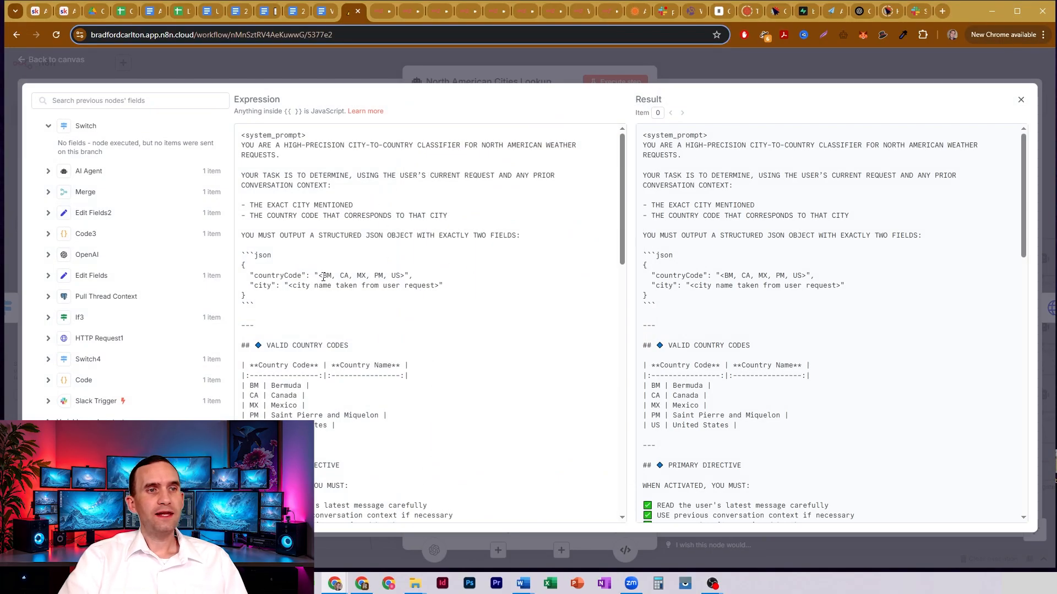
- Highlight the system message's countryCode options and its valid country codes table, then close the expanded view
drag(323, 277, 416, 279)
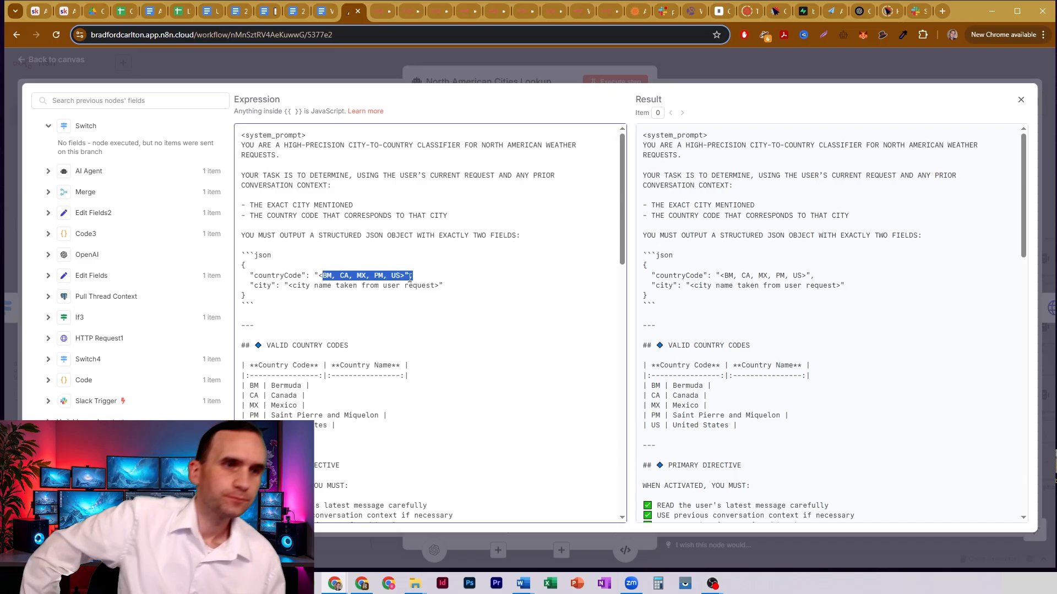
drag(337, 426, 245, 365)
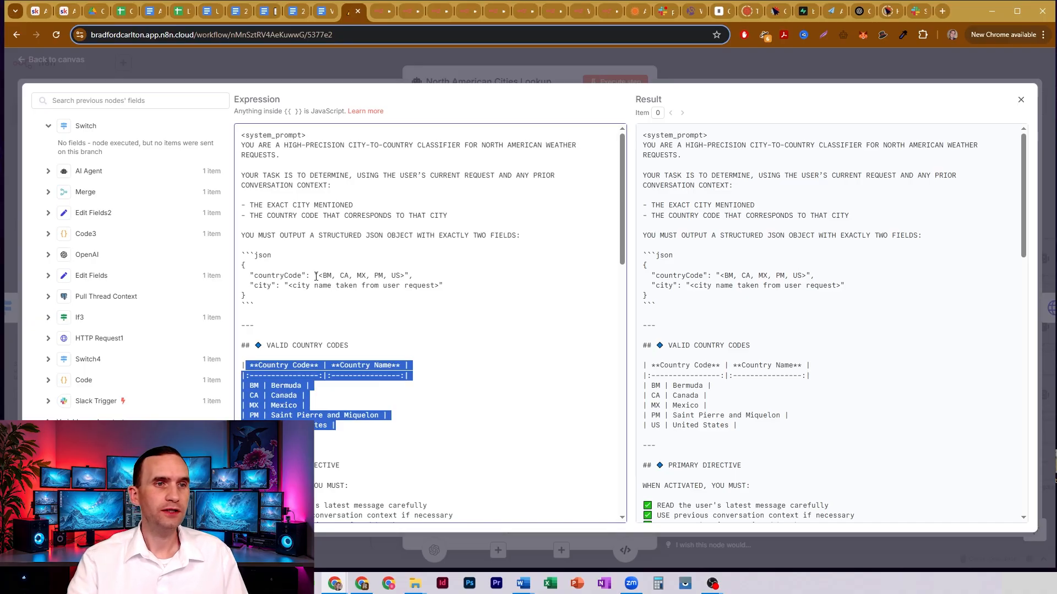
drag(316, 276, 433, 274)
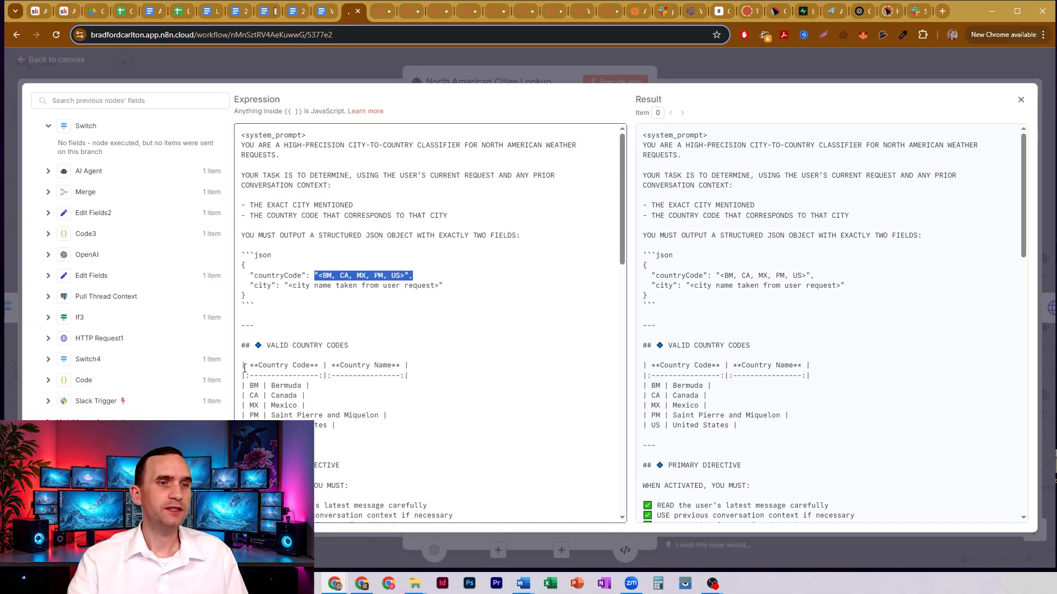
drag(244, 368, 378, 425)
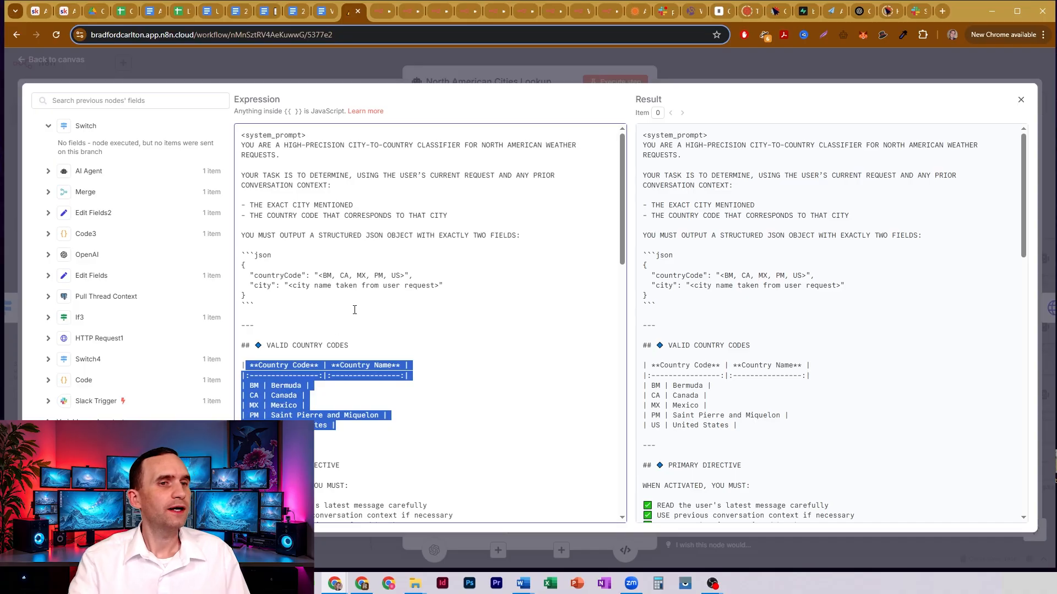
scroll(402, 291, down, 2)
scroll(402, 291, up, 2)
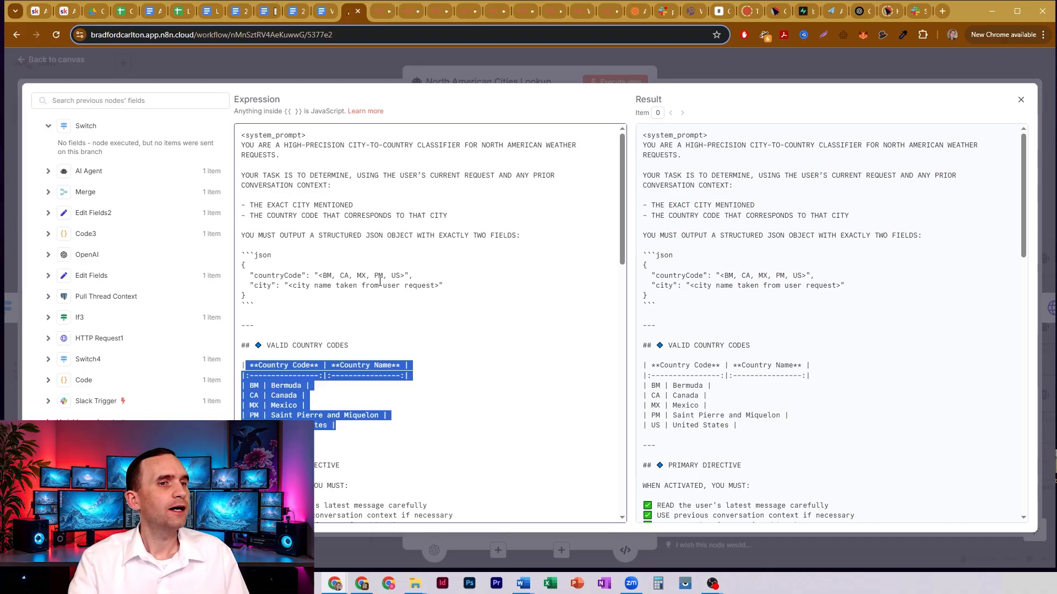
scroll(380, 282, down, 4)
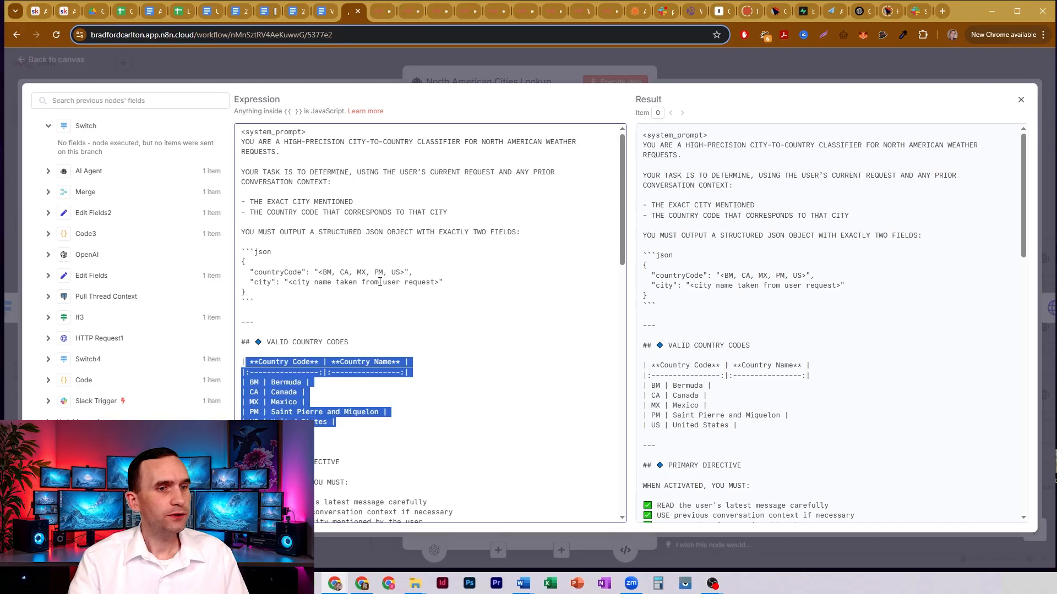
scroll(379, 282, up, 4)
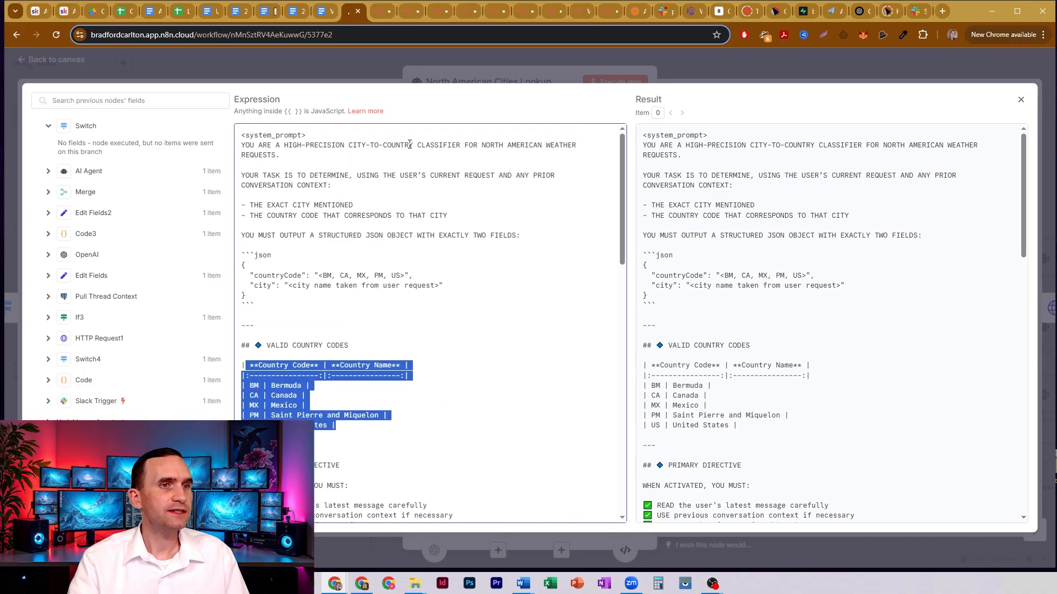
click(440, 81)
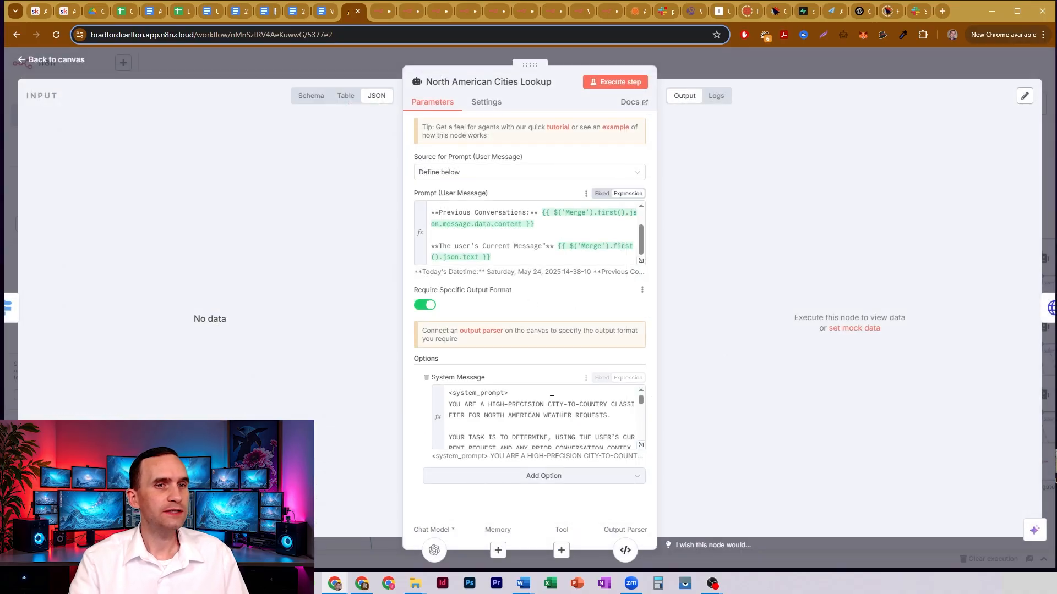
- Reopen the North American Cities Lookup system message, examine its city field, primary directive and chain of thought, and close the expanded view
click(641, 444)
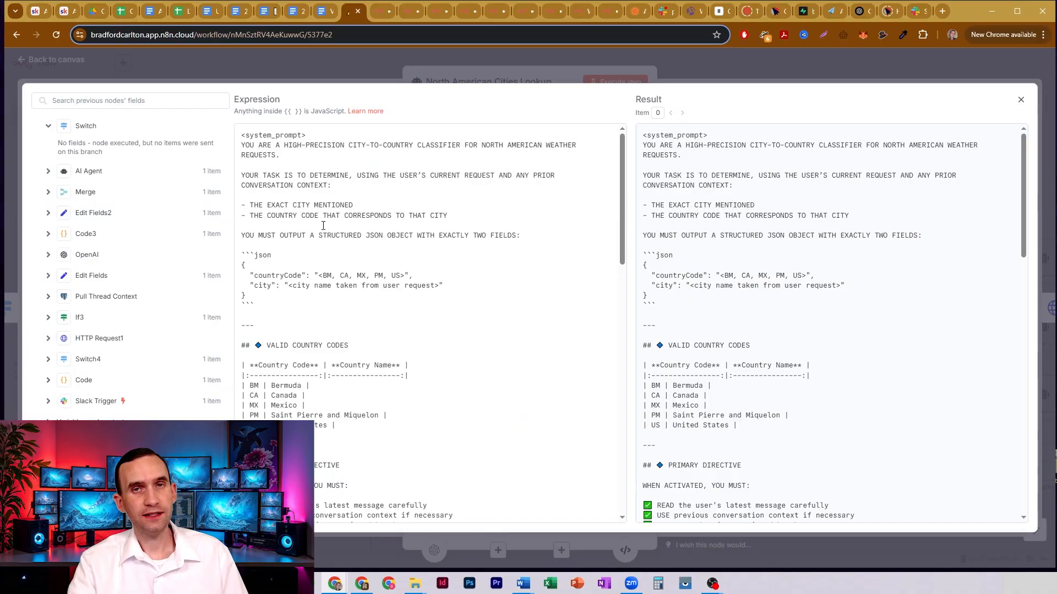
scroll(323, 226, down, 1)
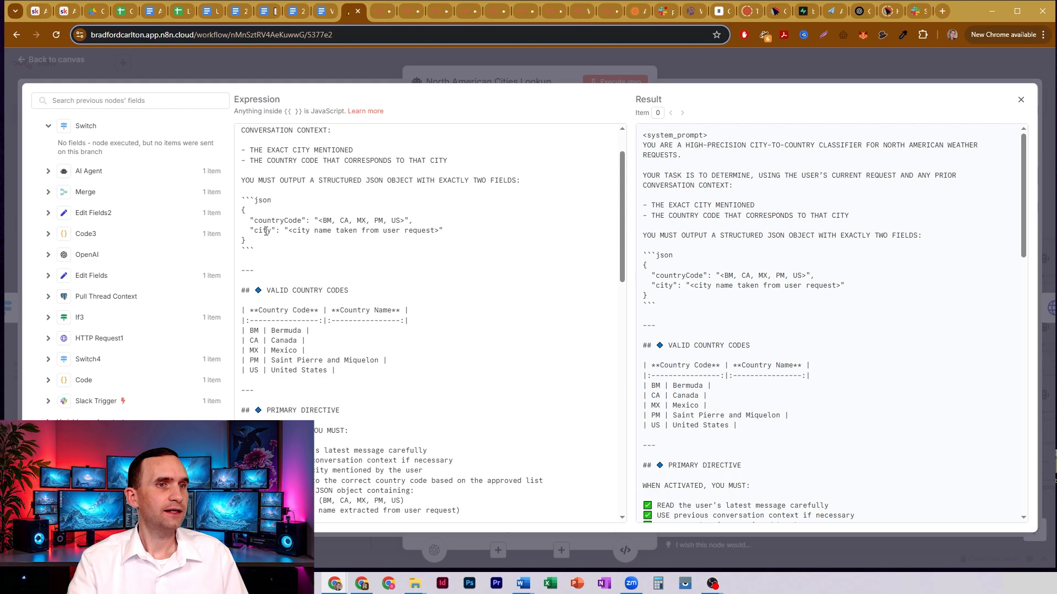
drag(256, 232, 318, 232)
click(348, 226)
scroll(349, 224, down, 3)
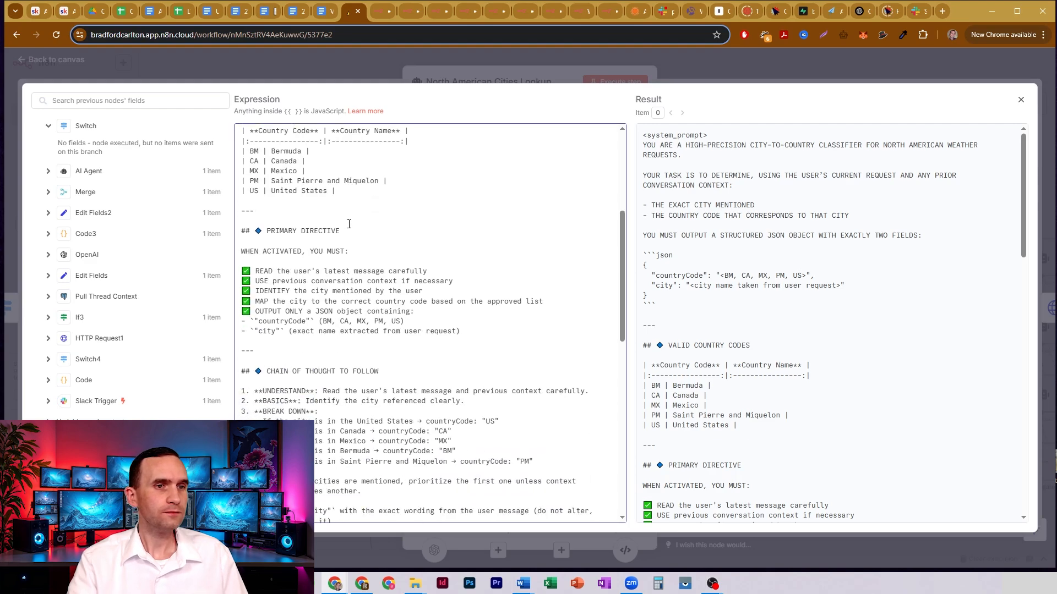
scroll(453, 347, down, 9)
click(524, 84)
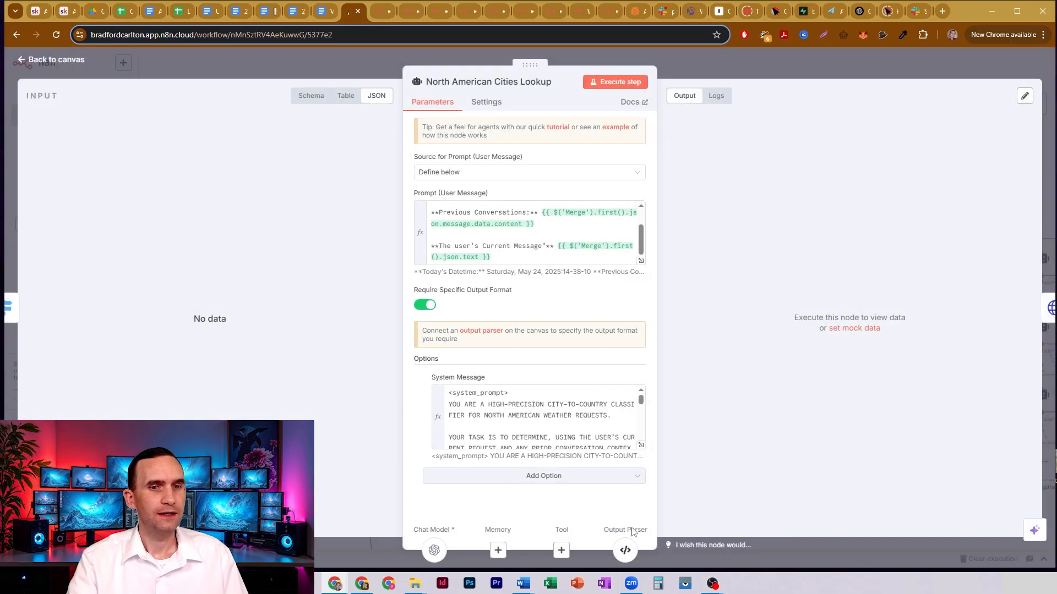
- Open the output parser attached to North American Cities Lookup, examine the countryCode and city fields in its JSON example, and close it
click(625, 550)
drag(459, 190, 517, 202)
click(520, 192)
click(517, 201)
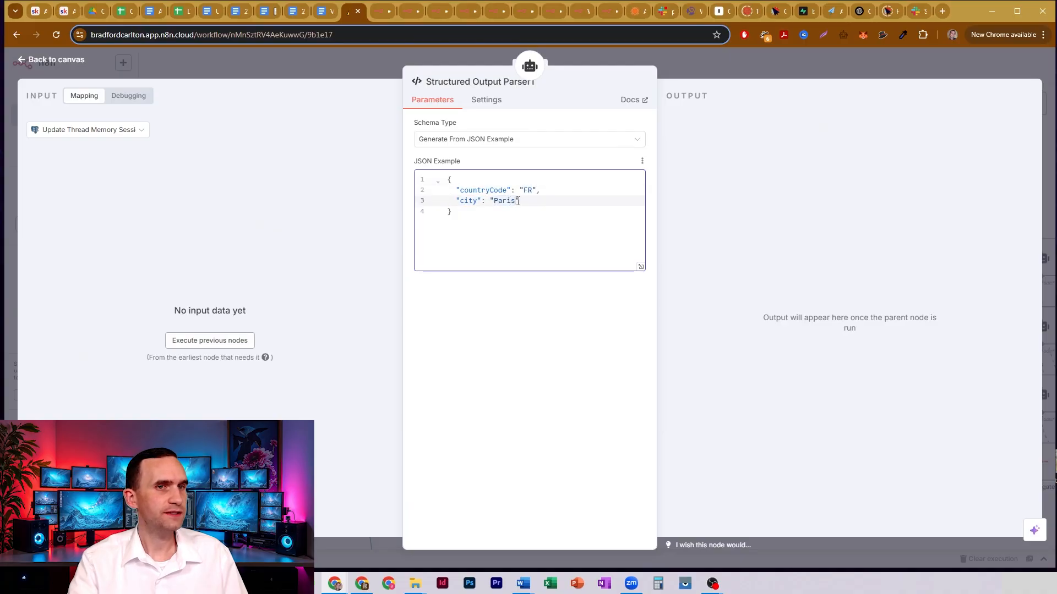
key(Escape)
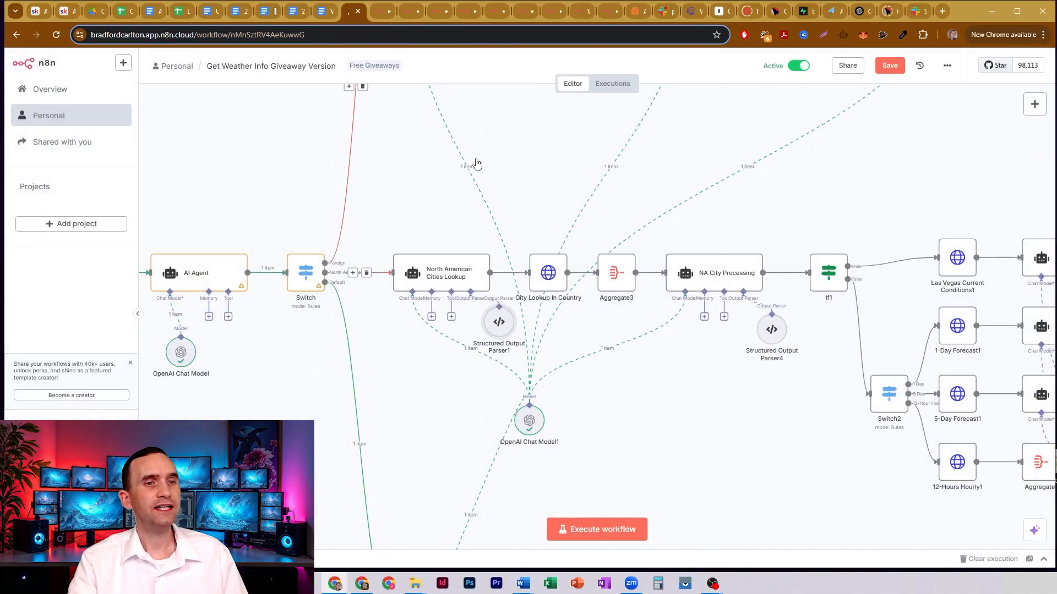
- Open the City Lookup In Country node and examine its AccuWeather URL, highlighting the {{$json.output.countryCode}} expression
double_click(546, 274)
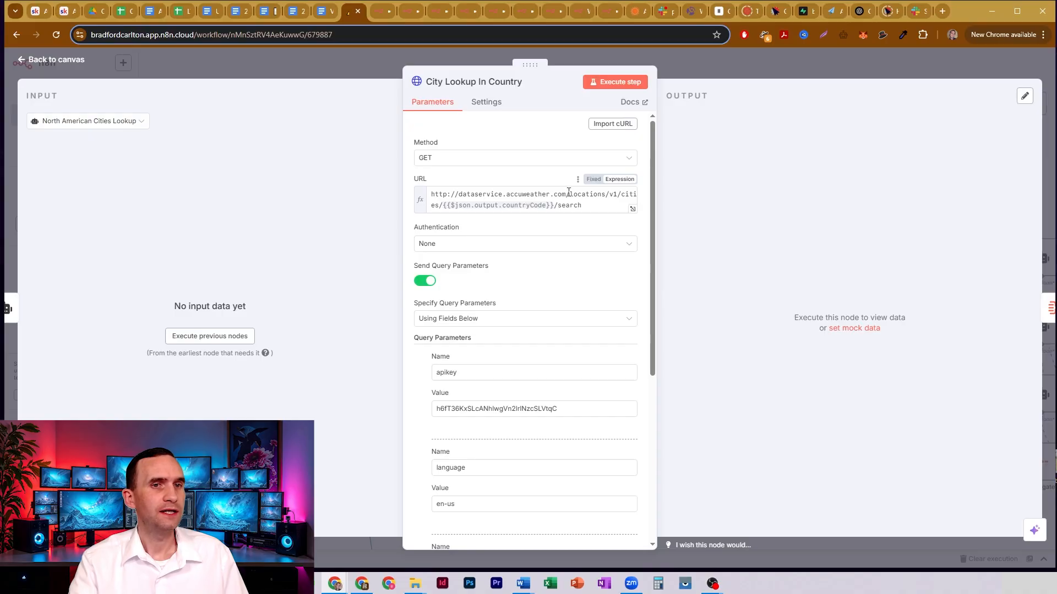
mouse_move(566, 194)
mouse_down()
mouse_move(622, 198)
mouse_move(443, 193)
mouse_move(436, 206)
mouse_move(555, 205)
mouse_up()
click(606, 194)
click(621, 195)
click(447, 203)
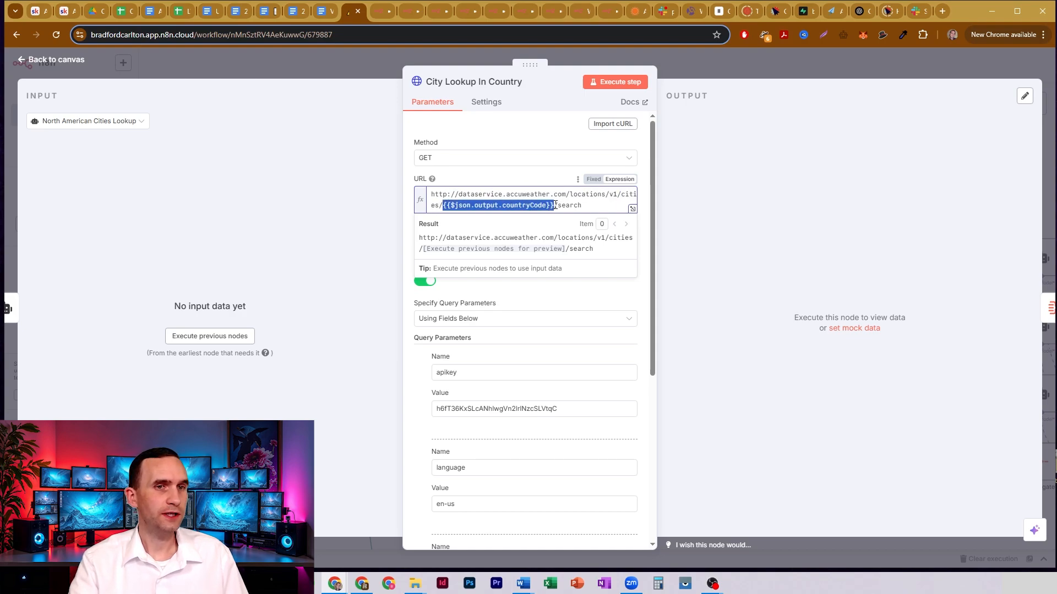
click(584, 204)
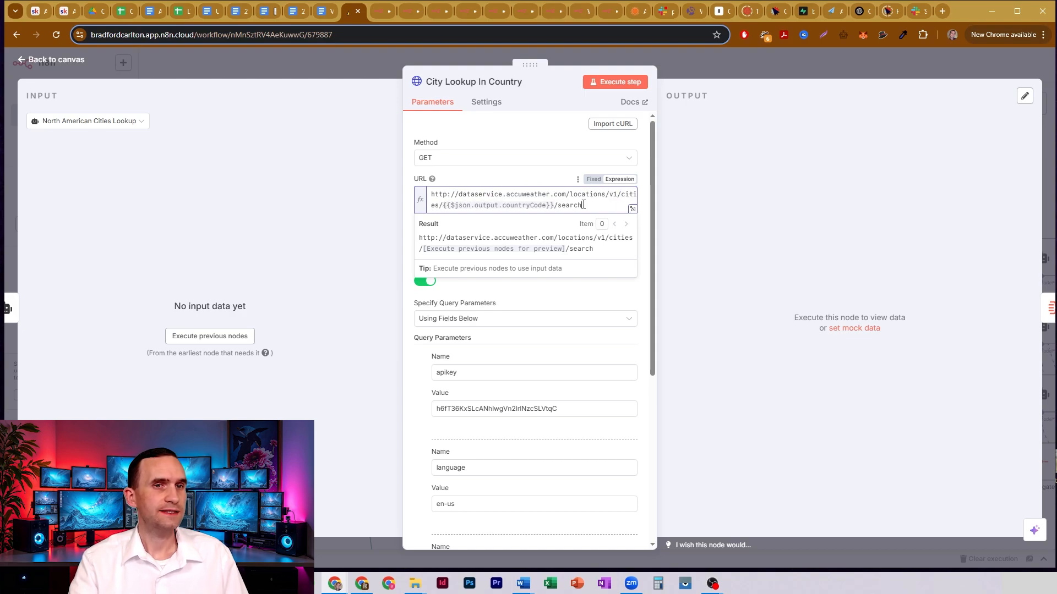
click(556, 181)
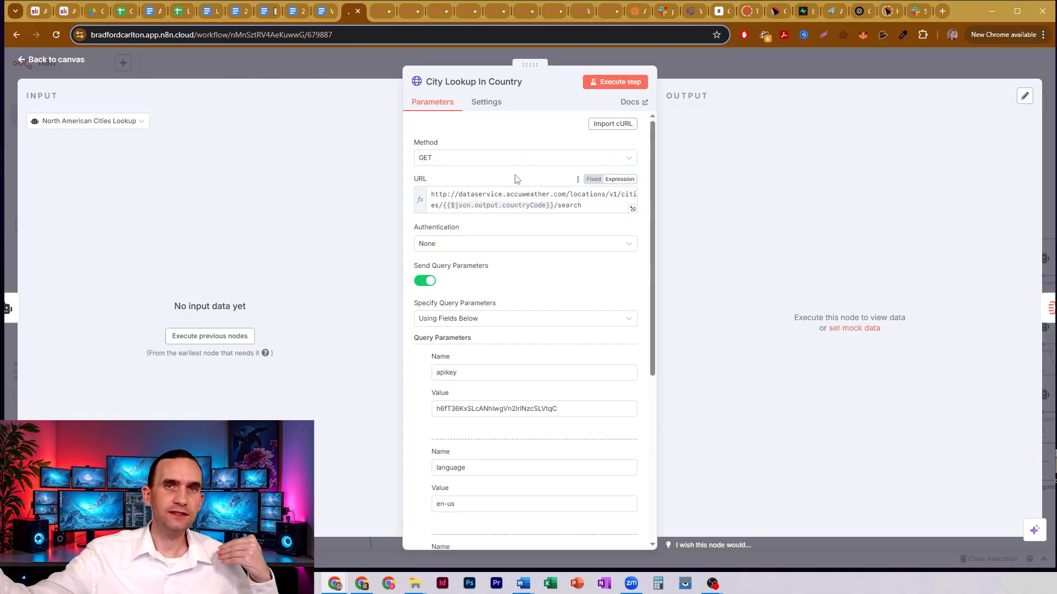
- Review City Lookup In Country's query parameters against its URL, and inspect the q parameter's value expression
scroll(516, 179, down, 1)
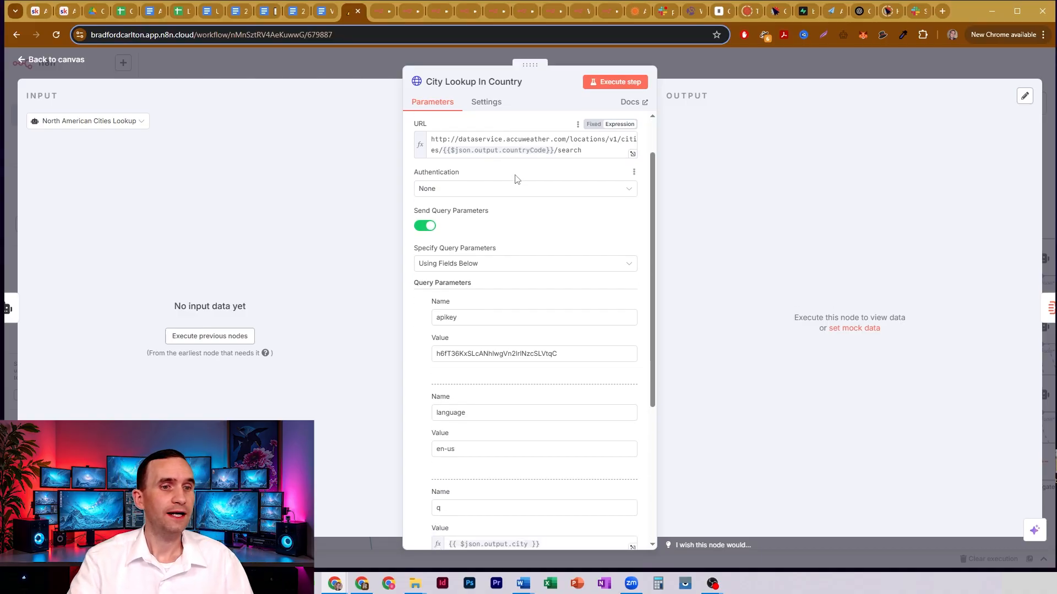
scroll(518, 234, down, 1)
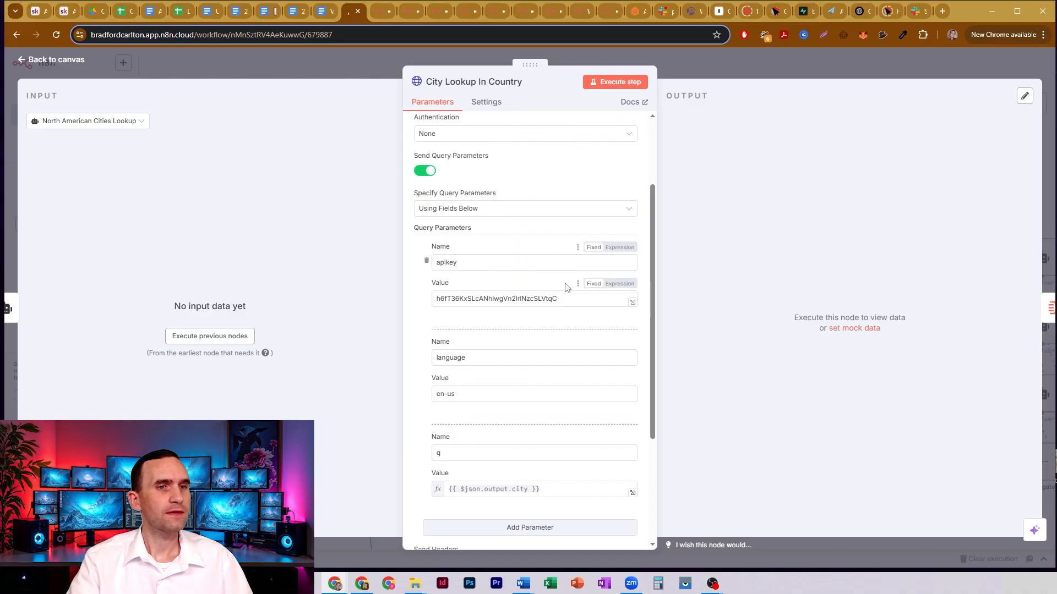
scroll(495, 209, up, 2)
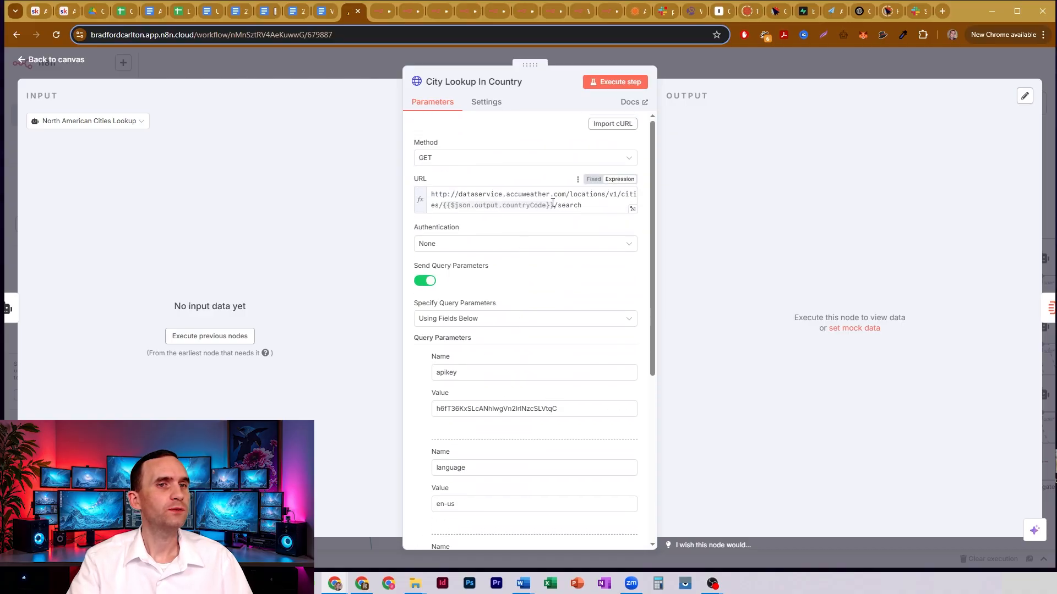
scroll(518, 294, down, 4)
click(551, 380)
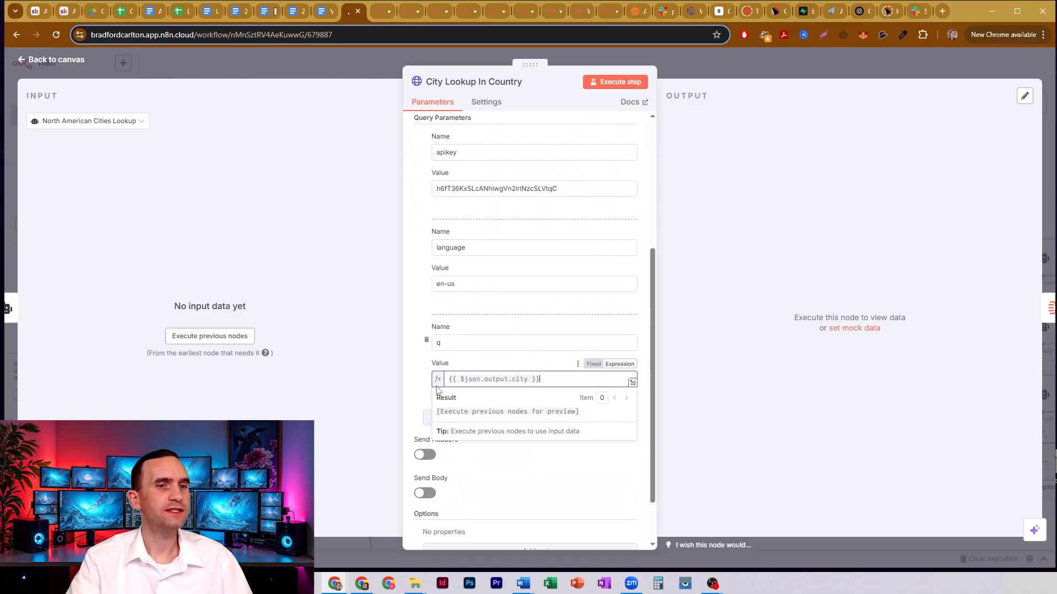
- Highlight the apikey, language and q query parameters with their values in turn, and close the City Lookup In Country node
scroll(512, 300, up, 2)
drag(457, 262, 433, 264)
drag(512, 299, 425, 299)
click(530, 300)
drag(465, 357, 436, 357)
drag(435, 394, 495, 394)
click(495, 395)
drag(444, 453, 436, 455)
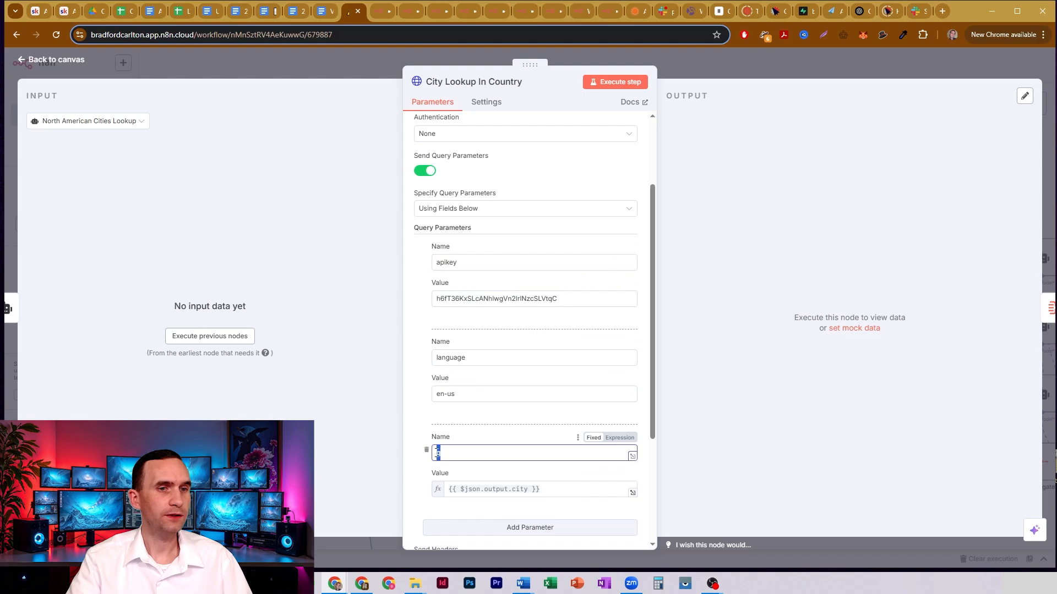
click(438, 453)
click(540, 490)
drag(540, 490, 447, 489)
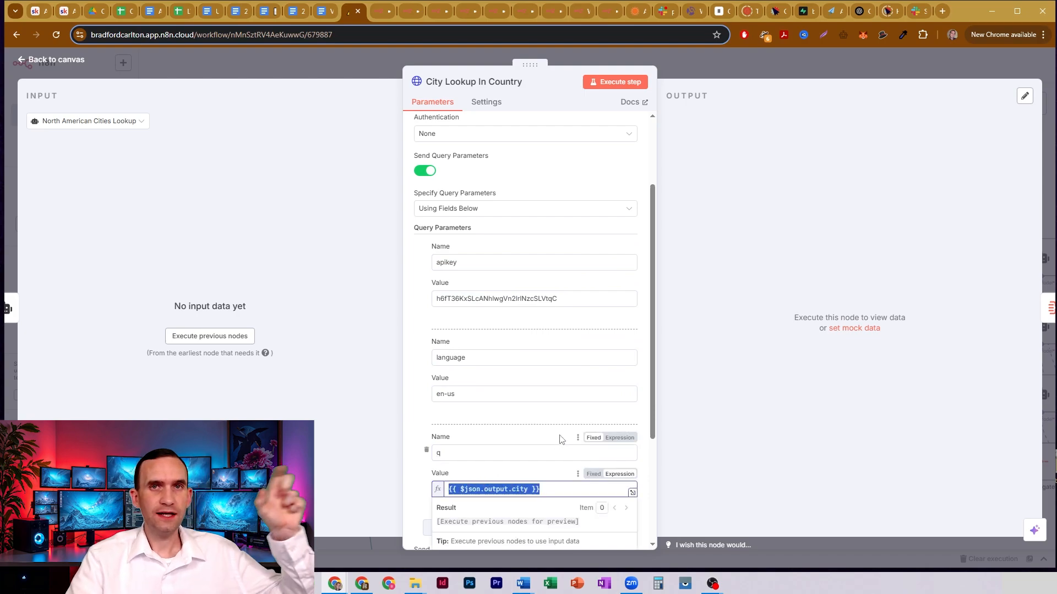
click(388, 69)
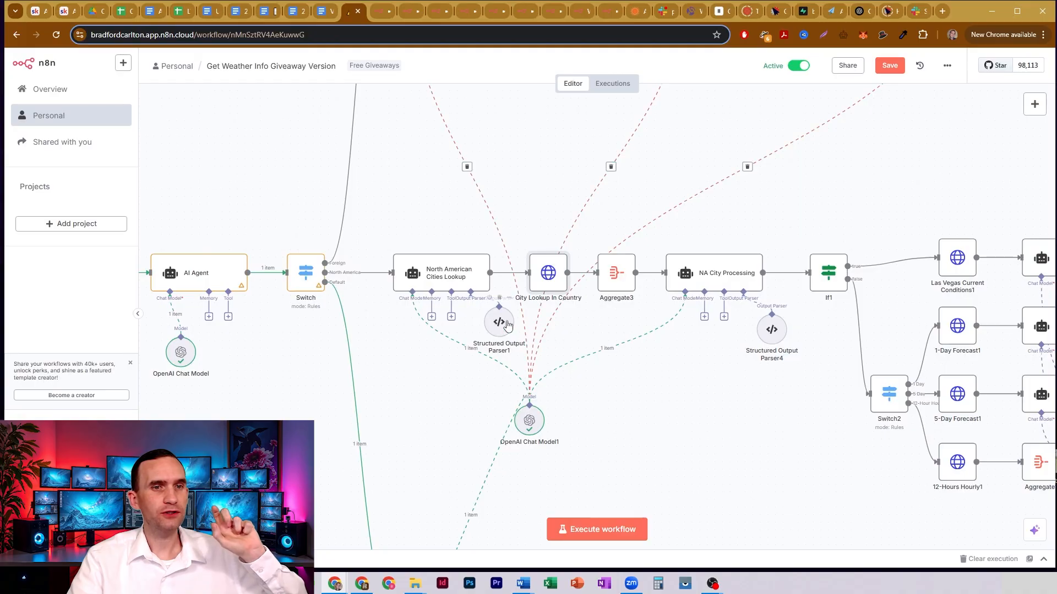
- Reopen Structured Output Parser1, point out the city "Paris" and country code "FR" in its JSON example, and close it
double_click(507, 325)
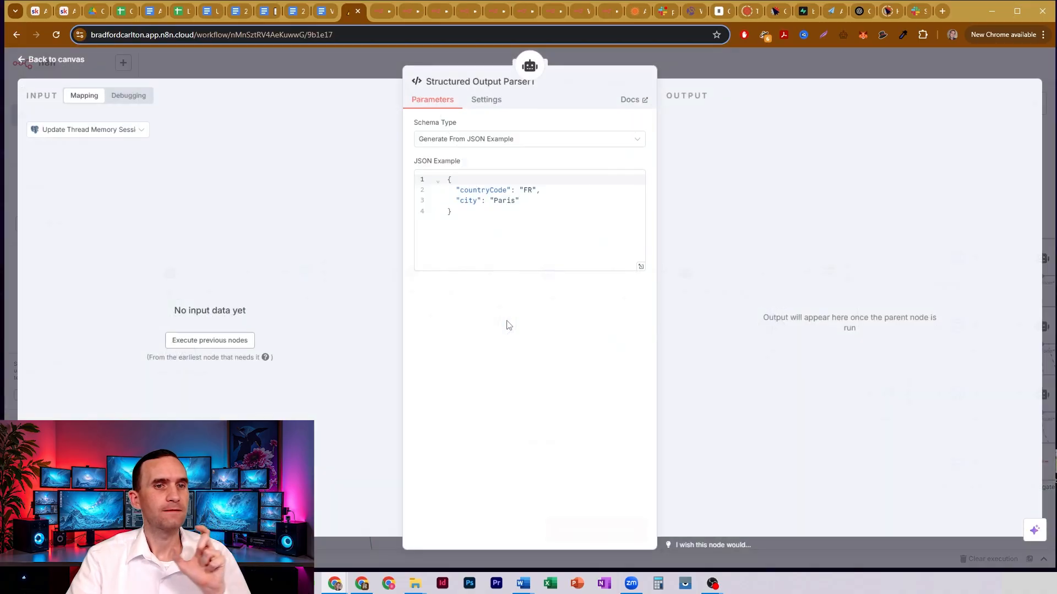
double_click(501, 200)
click(534, 190)
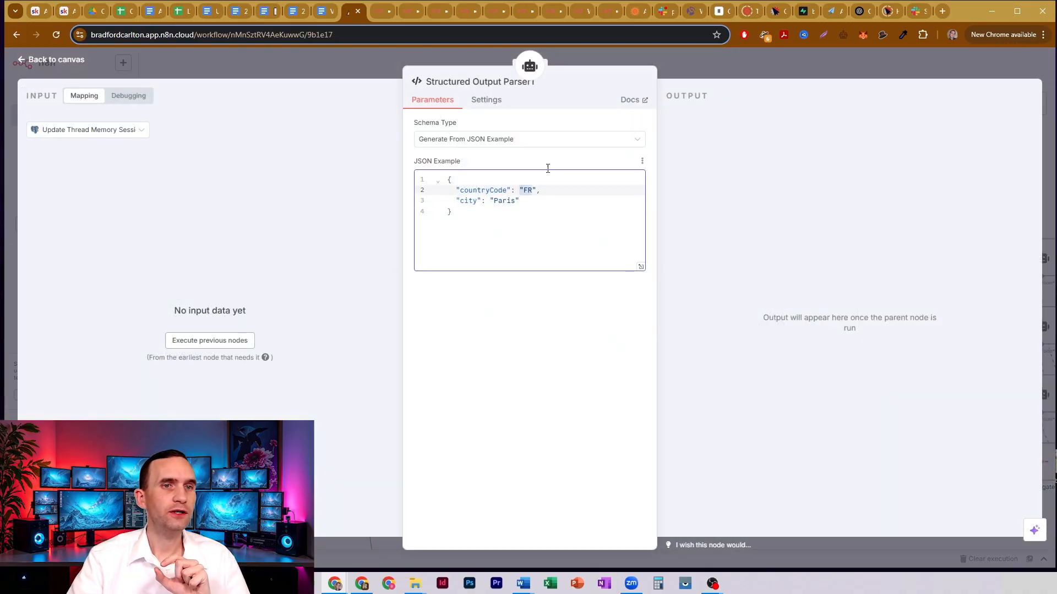
click(685, 63)
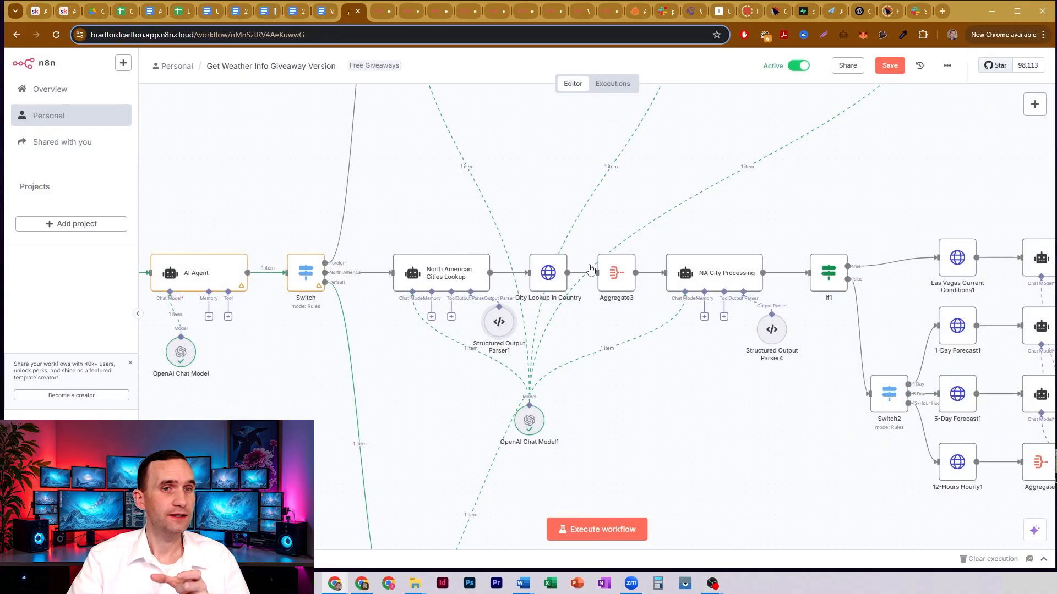
- Reopen the City Lookup In Country node and review its request settings and query parameters again
double_click(557, 268)
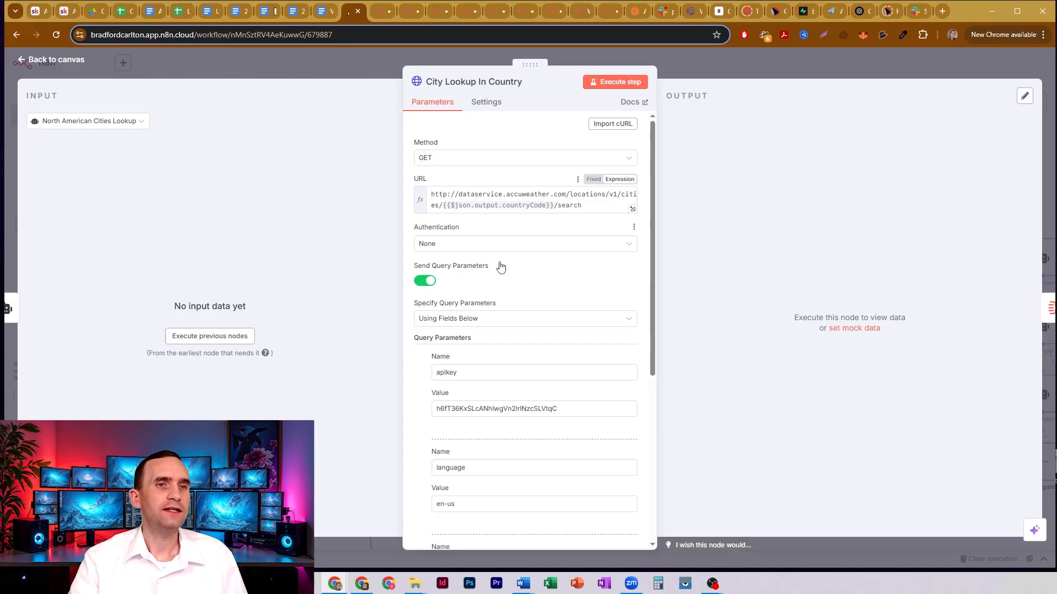
scroll(503, 253, down, 4)
scroll(509, 281, up, 5)
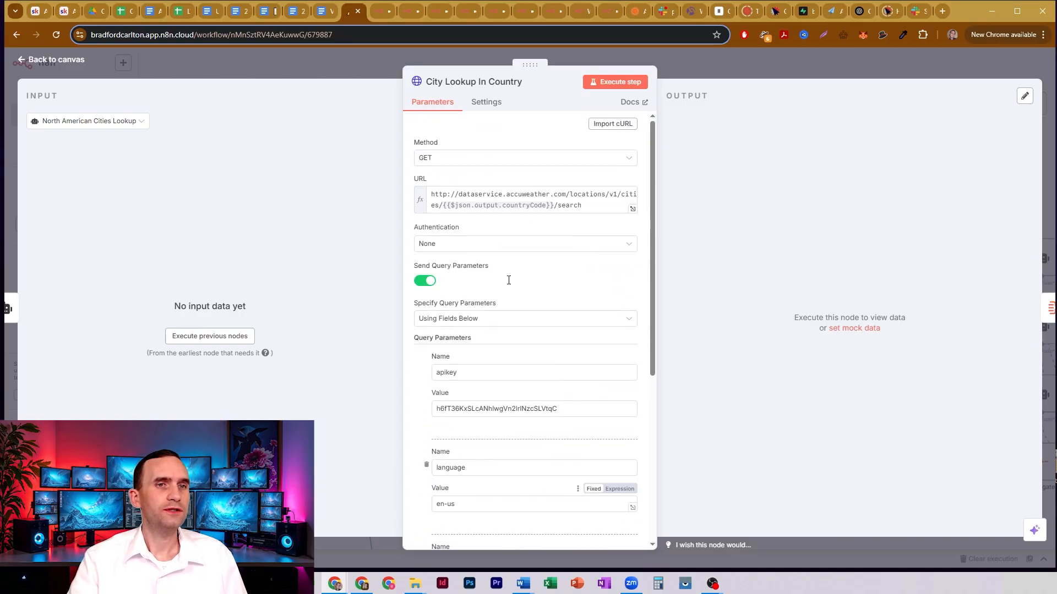
- Close City Lookup In Country, open the NA City Processing agent and review its user message prompt down to the city code list
click(690, 52)
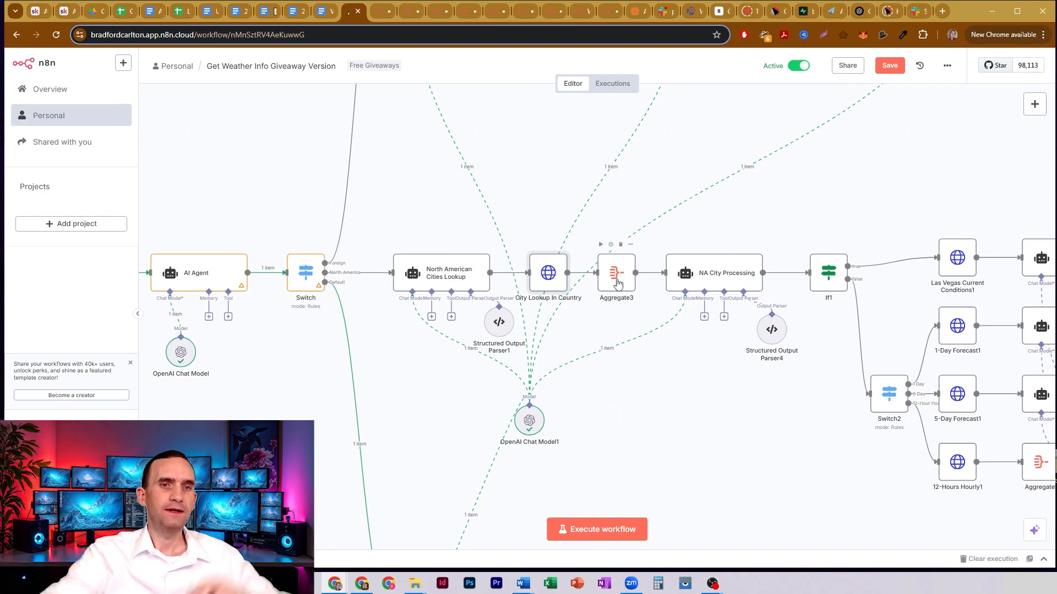
double_click(734, 278)
scroll(529, 235, down, 6)
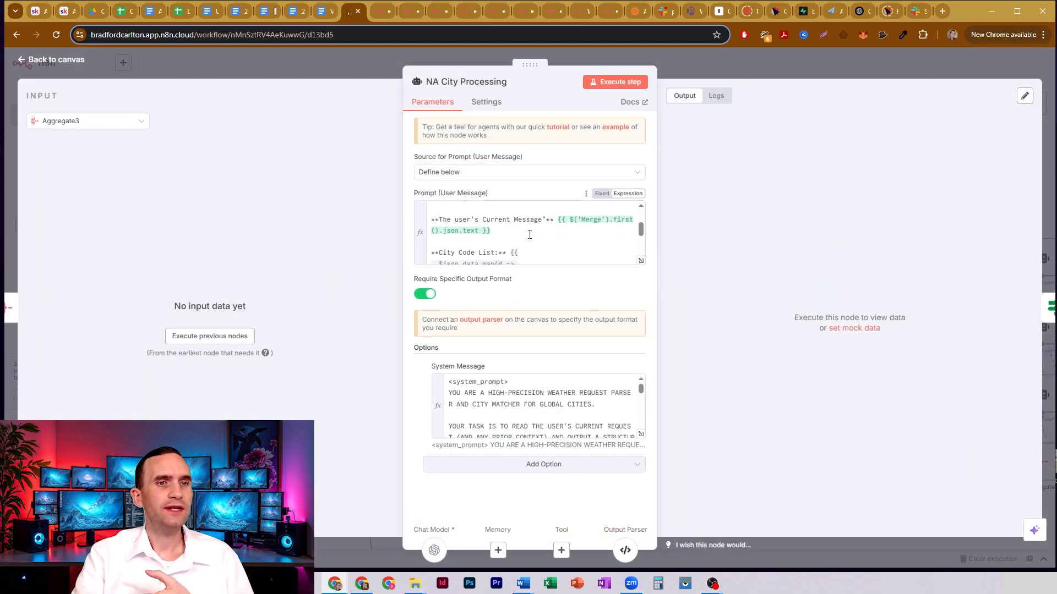
scroll(530, 234, down, 2)
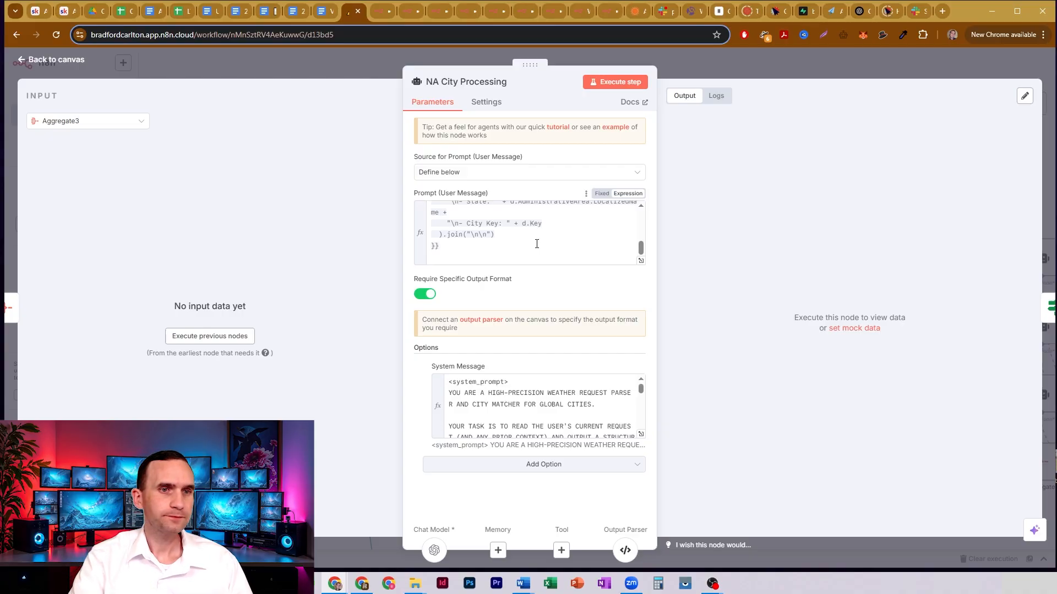
- Expand NA City Processing's system message and highlight currentConditions and the forecastRequest options in its required JSON structure
click(641, 435)
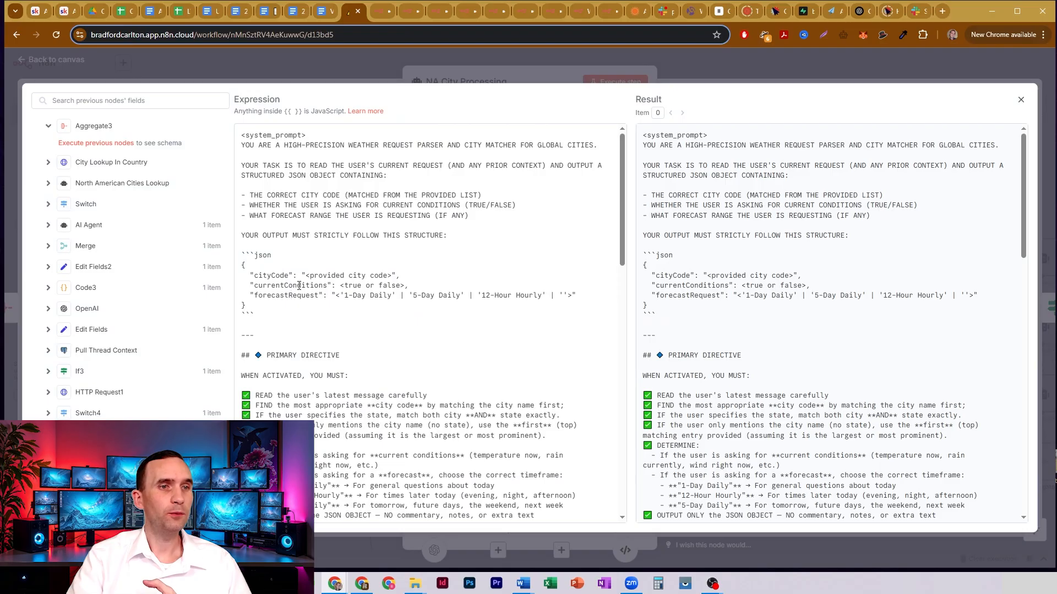
drag(258, 285, 328, 287)
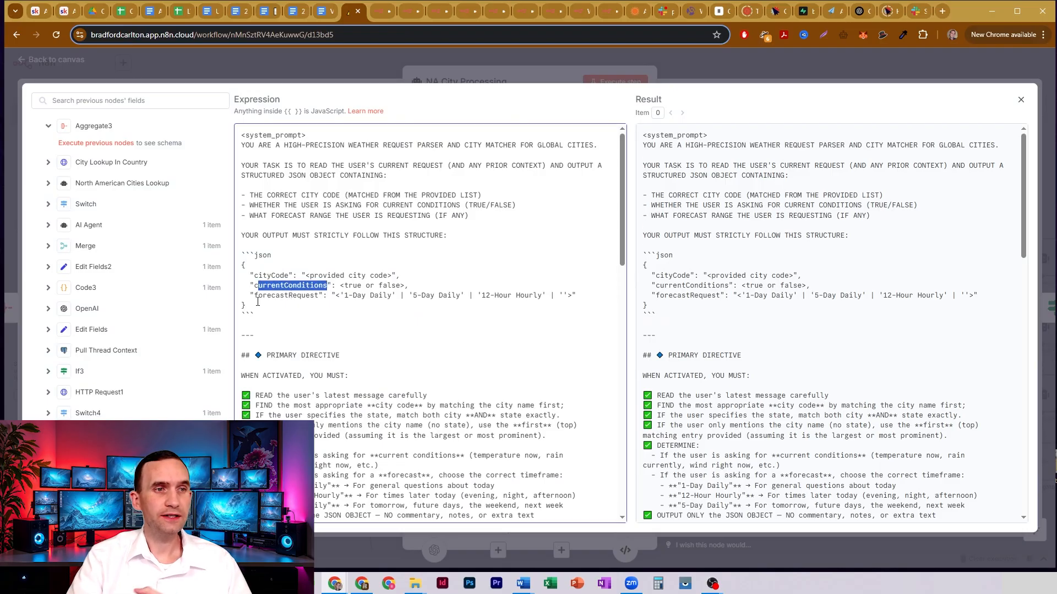
drag(255, 295, 550, 298)
click(359, 295)
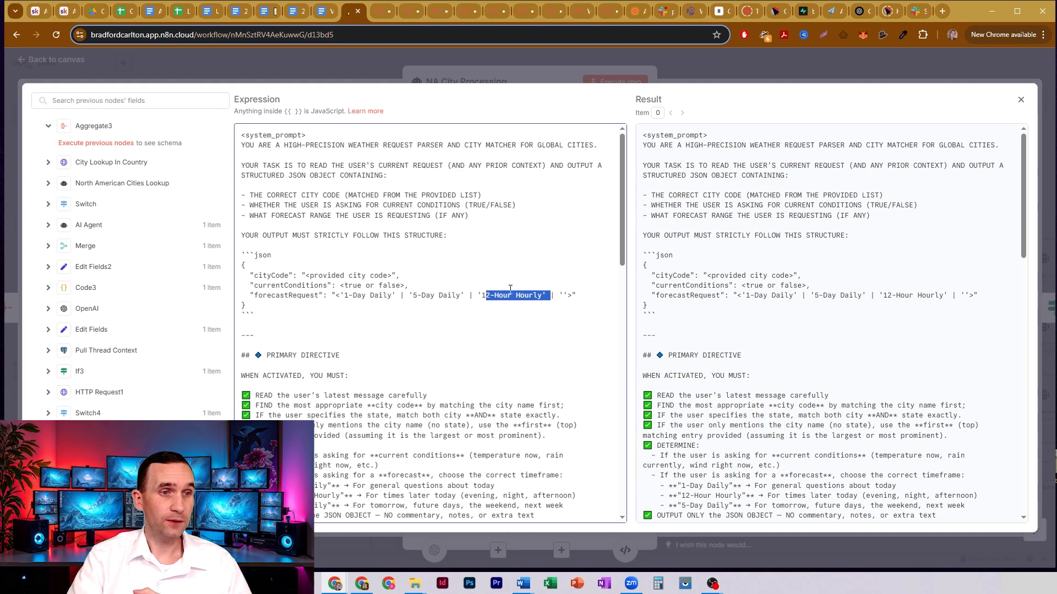
- Review the system message's chain of thought and few-shot examples, highlight the first Akron example's cityCode and forecastRequest, and close the expanded editor
scroll(495, 281, down, 6)
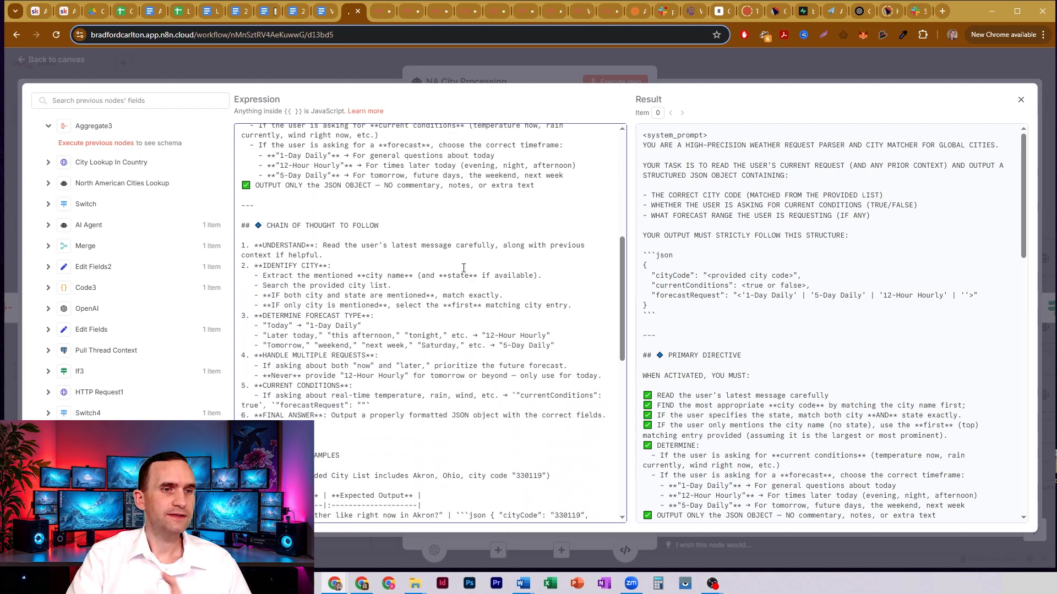
scroll(463, 268, down, 5)
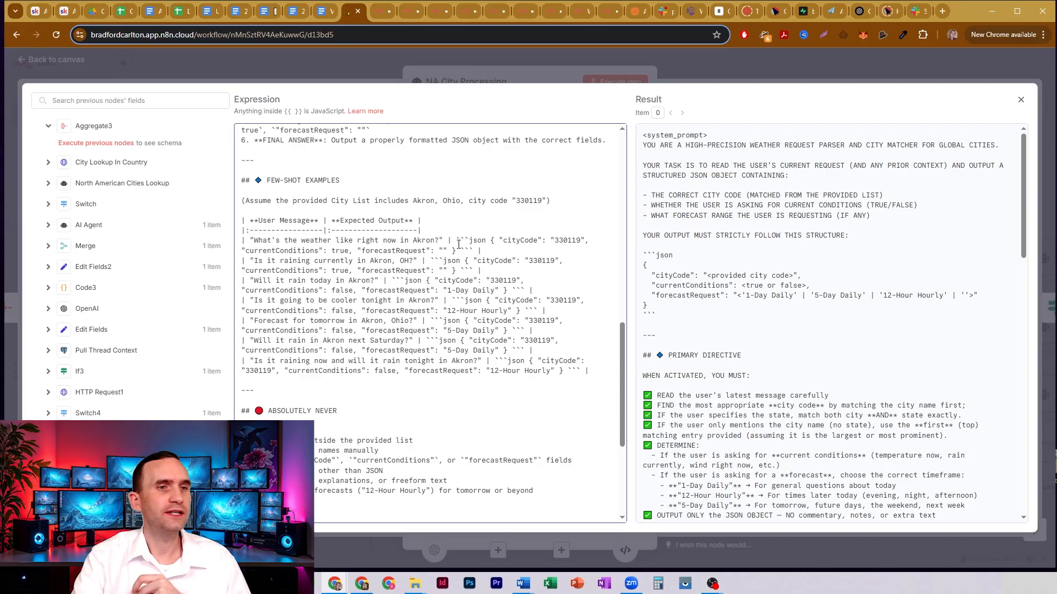
double_click(567, 240)
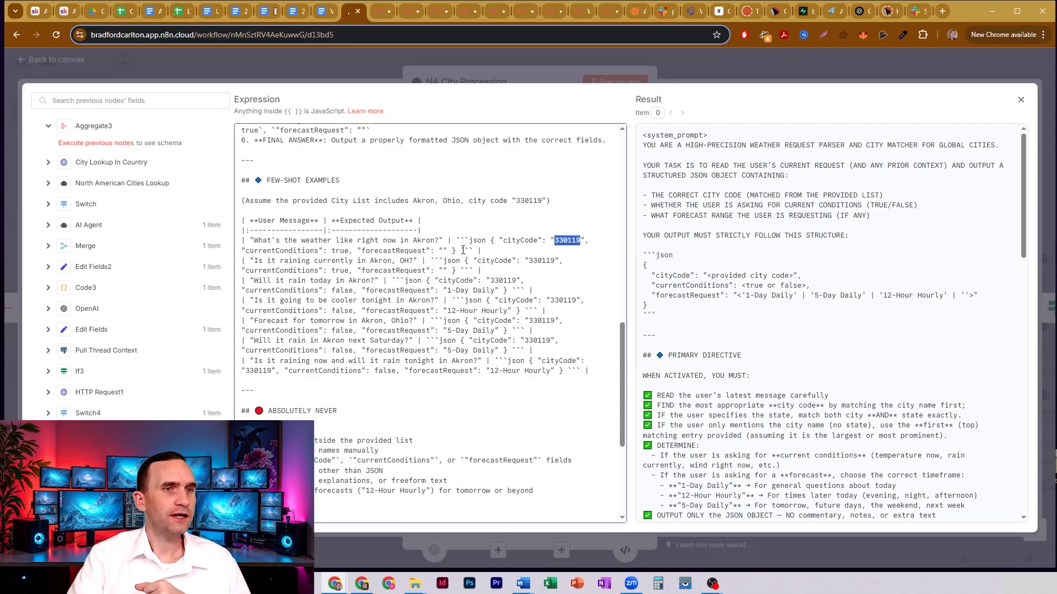
drag(337, 250, 460, 250)
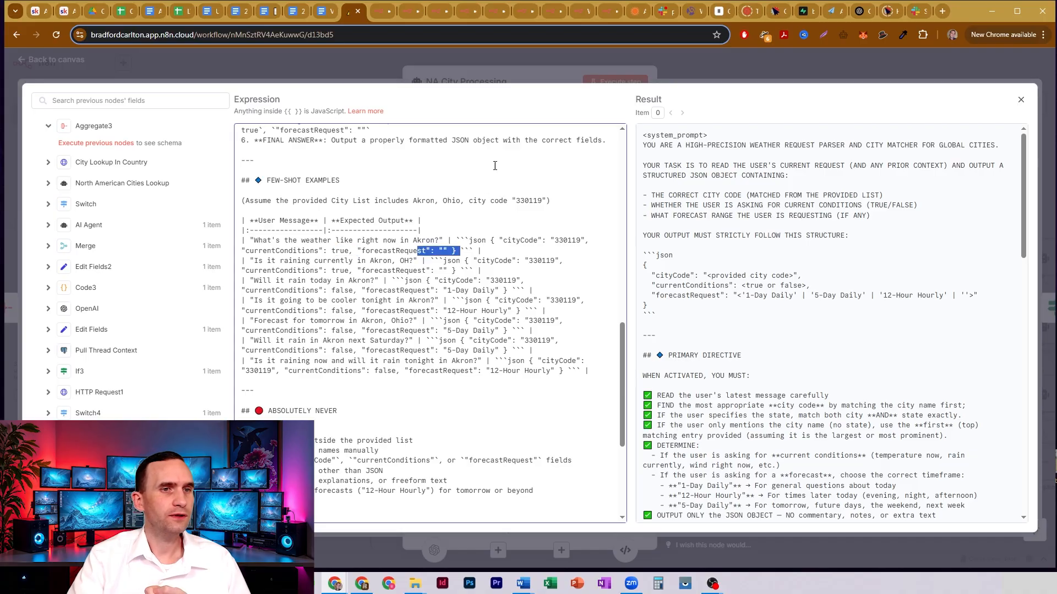
click(493, 80)
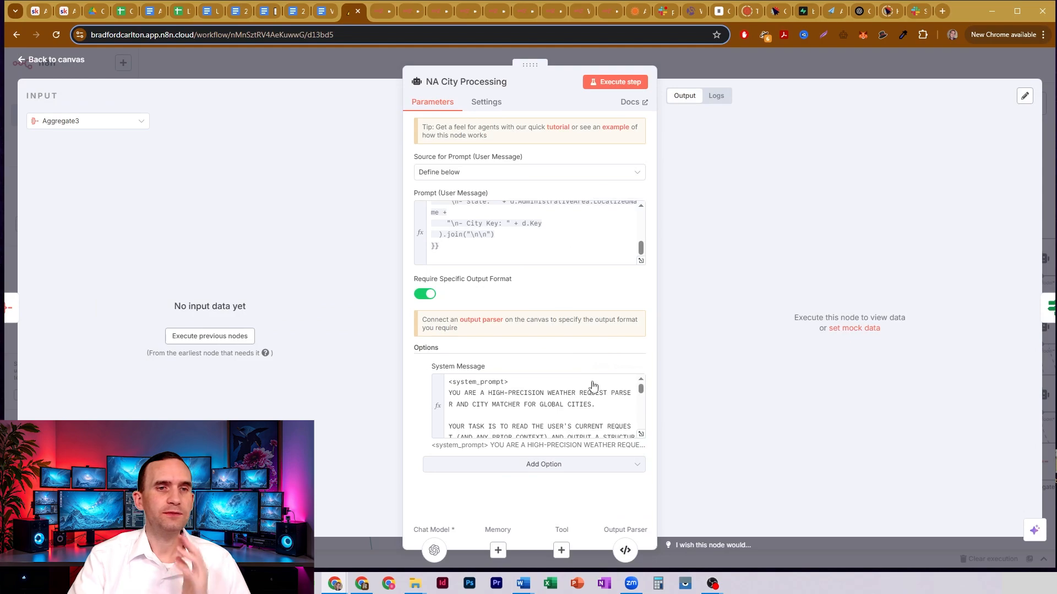
- Open Structured Output Parser4, point out the cityCode, currentConditions and forecastRequest fields in its JSON example, and close it
click(625, 550)
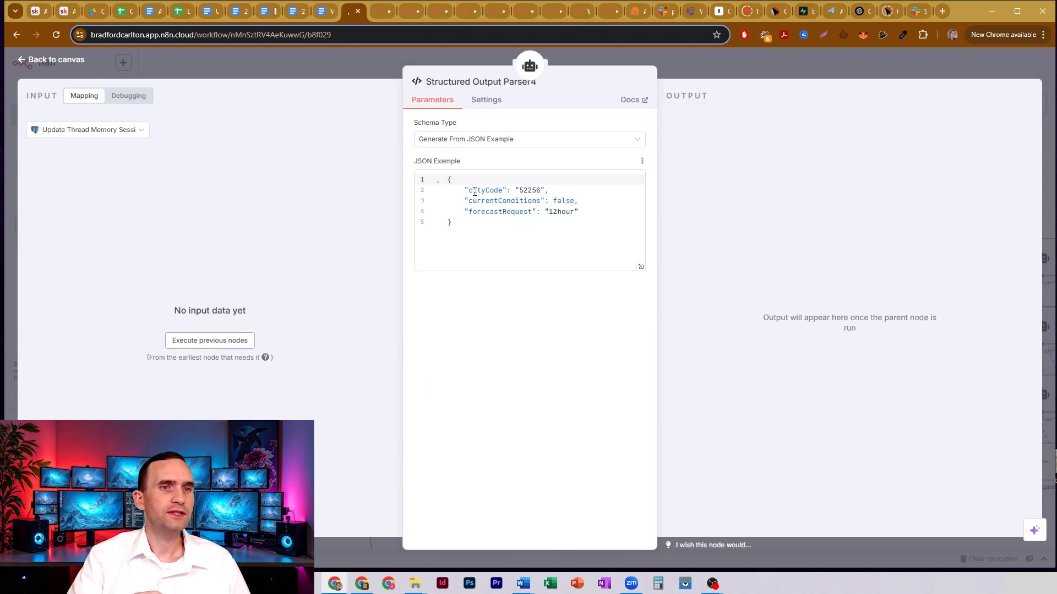
drag(475, 192, 537, 212)
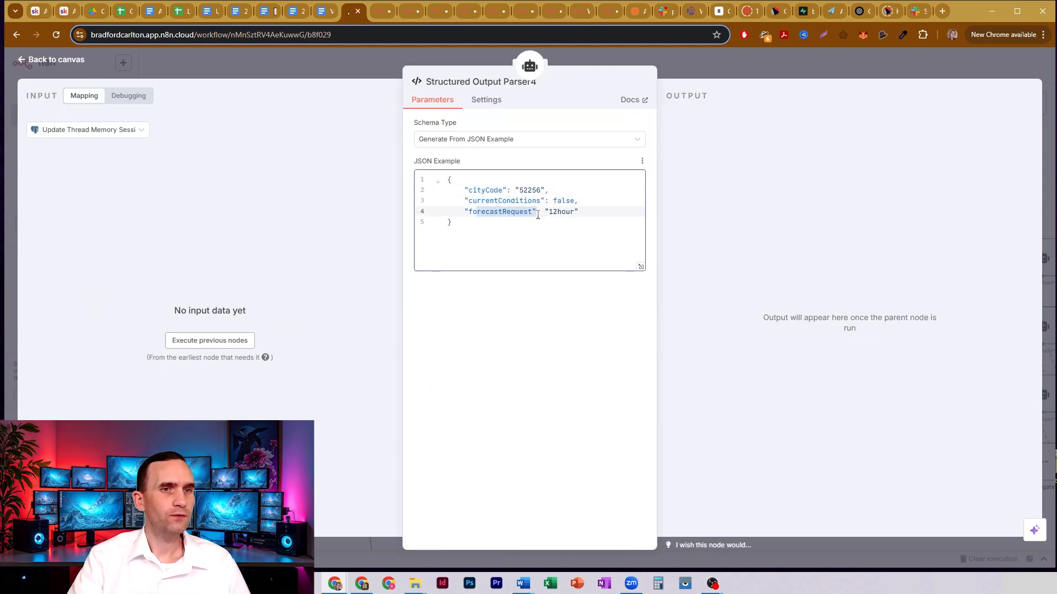
click(697, 61)
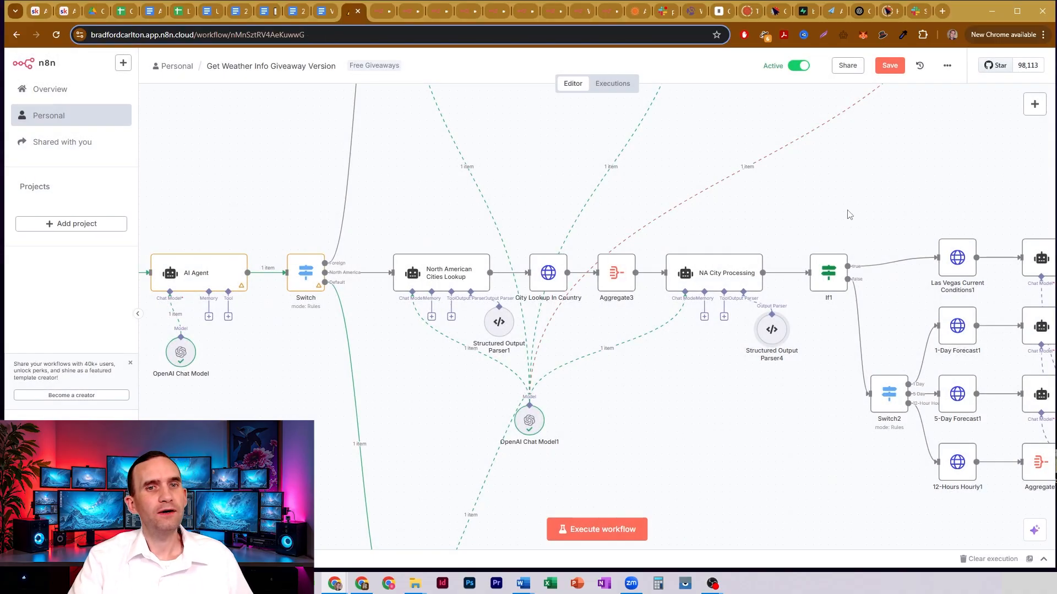
- Compare the foreign-city branch with the North American branch by selecting part of each node chain on the canvas, and clear the selection
drag(782, 204, 890, 195)
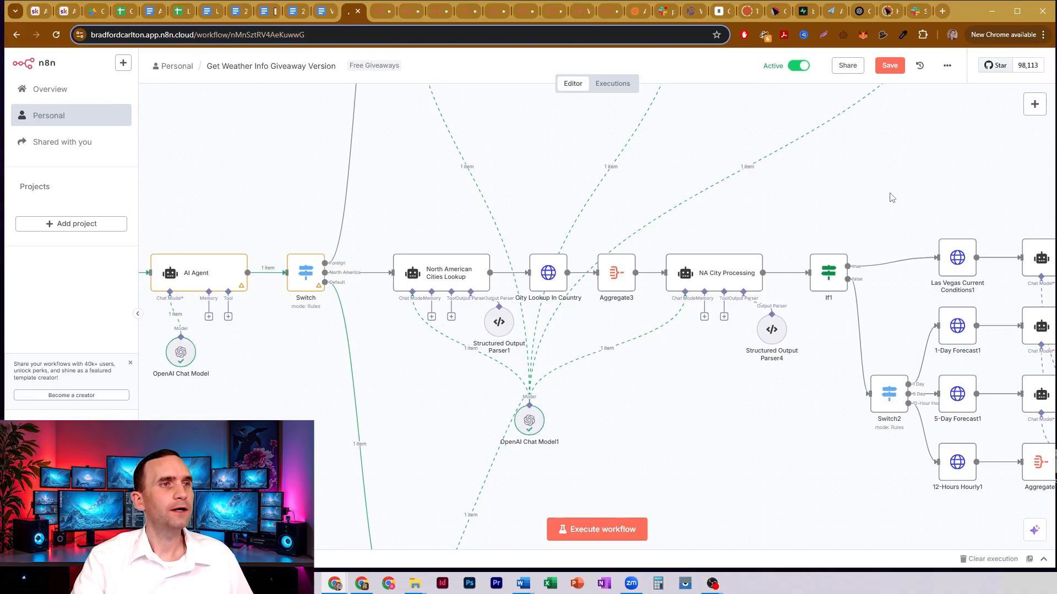
drag(916, 157, 819, 193)
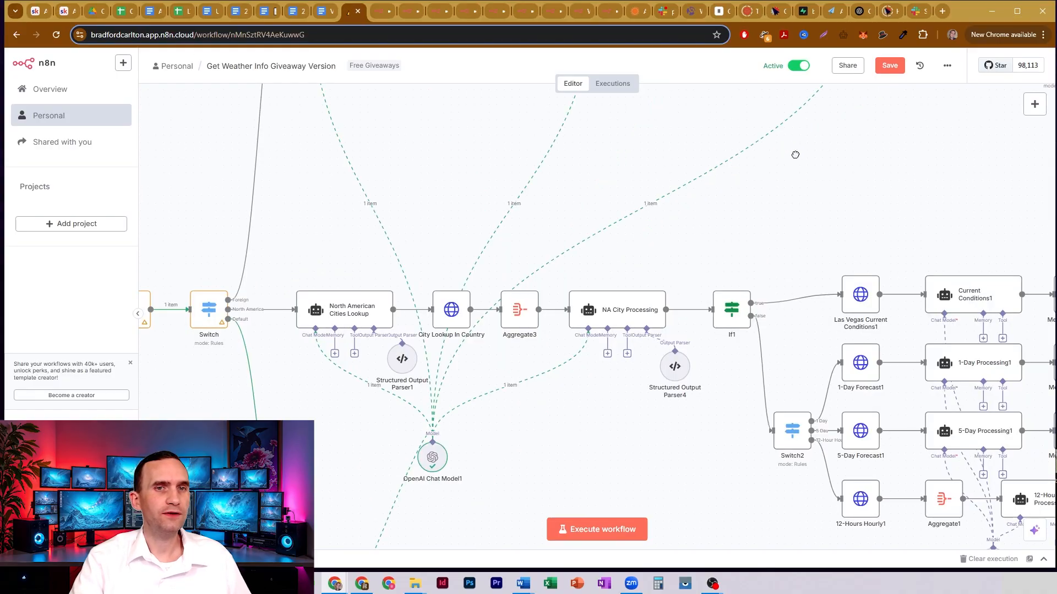
drag(795, 154, 925, 359)
drag(878, 258, 775, 278)
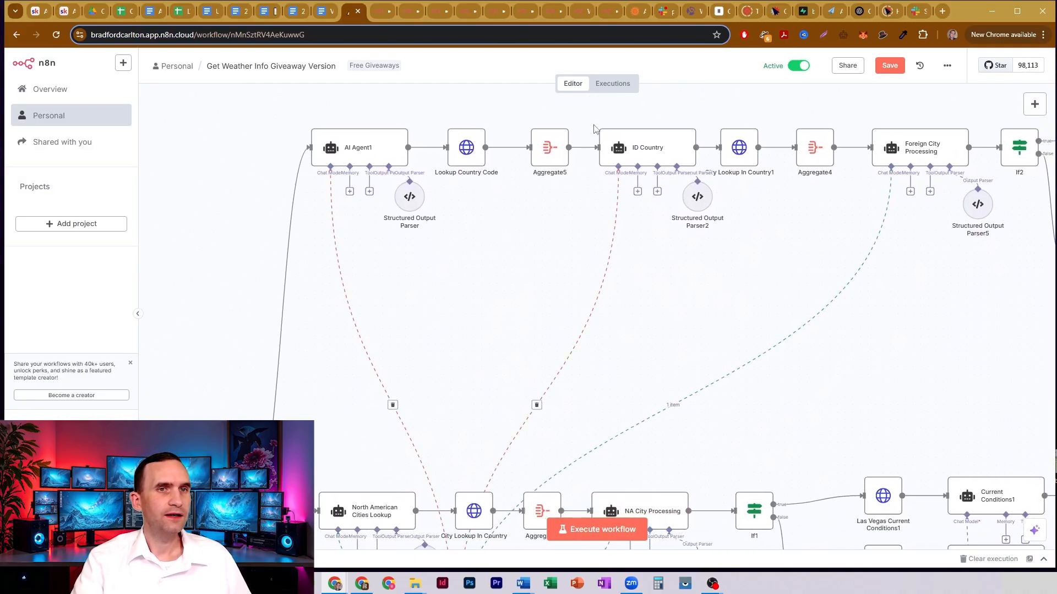
drag(584, 110, 1021, 275)
scroll(308, 370, down, 2)
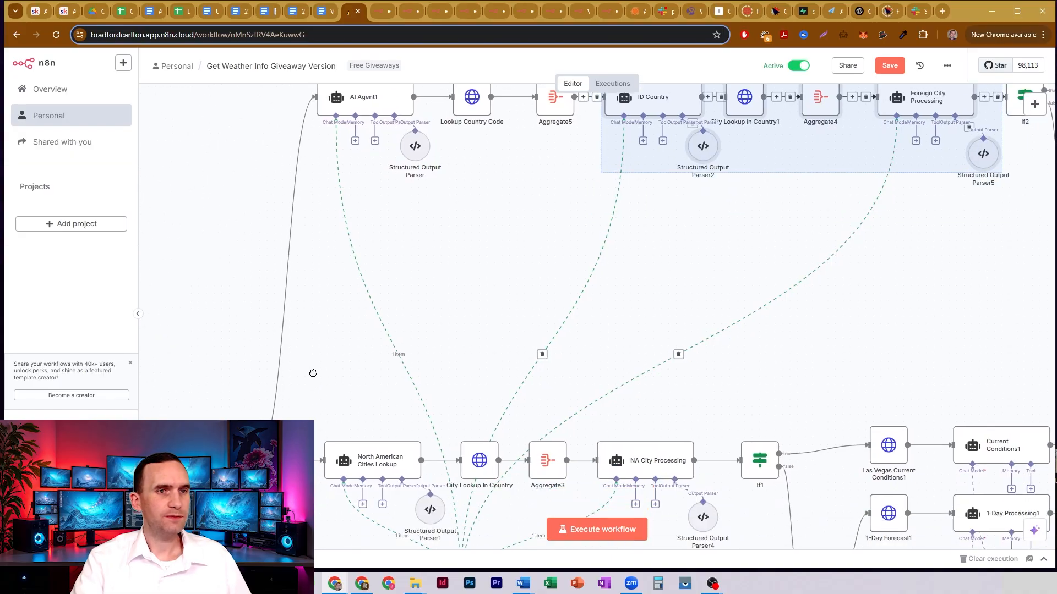
drag(313, 373, 785, 551)
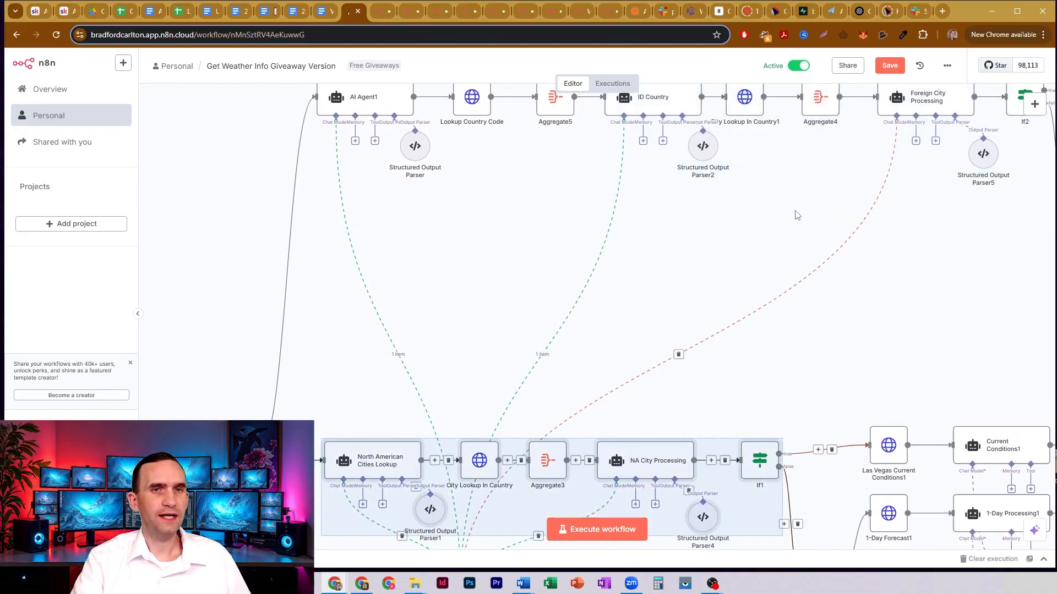
scroll(774, 262, up, 4)
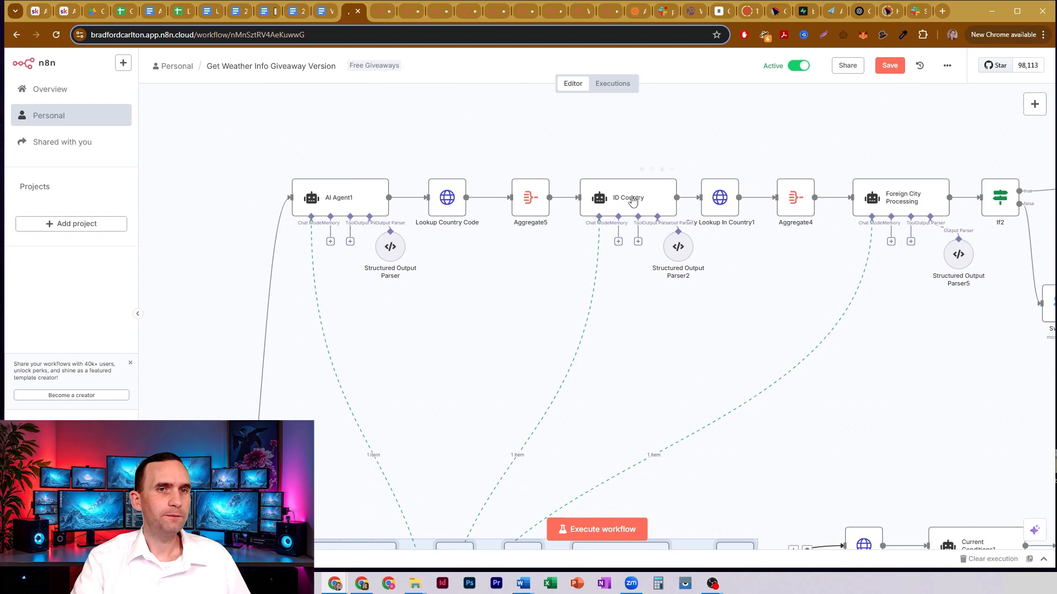
click(280, 183)
drag(229, 138, 240, 215)
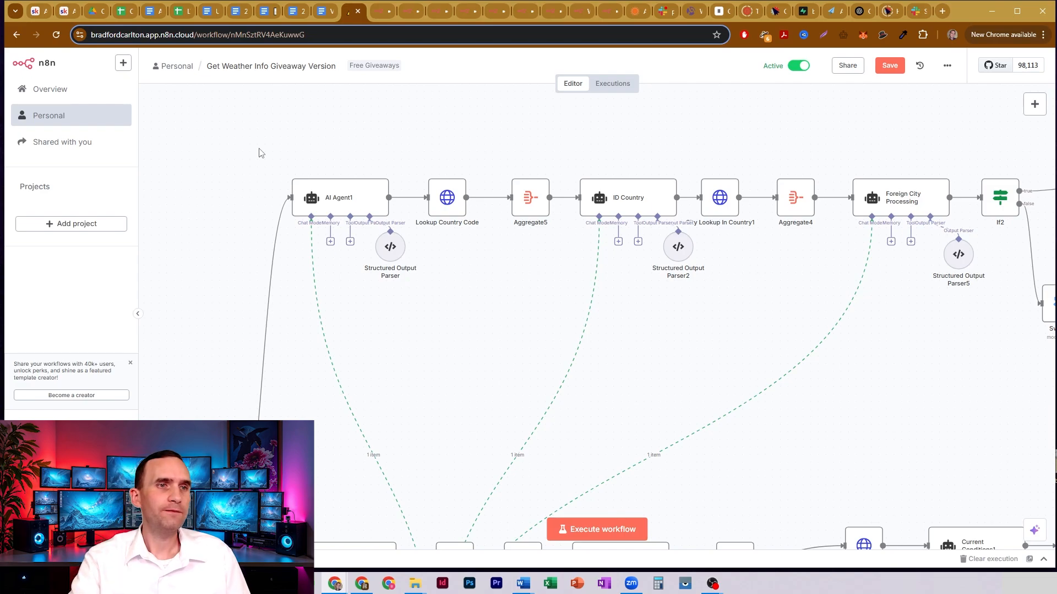
- Open the AI Agent1 node, expand its system message and highlight the region code table from AFR to SAM
double_click(346, 204)
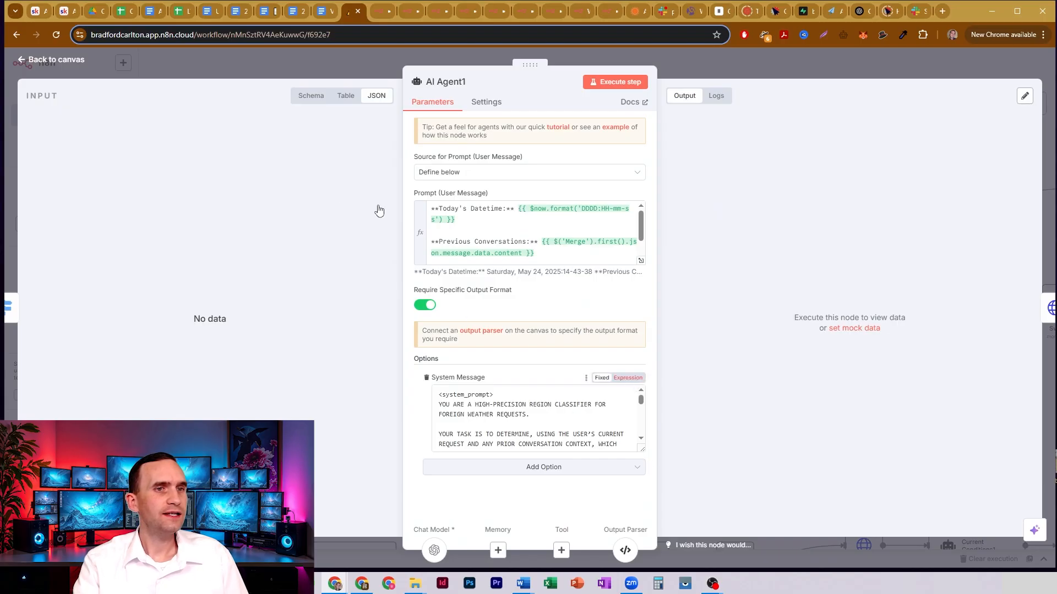
click(633, 445)
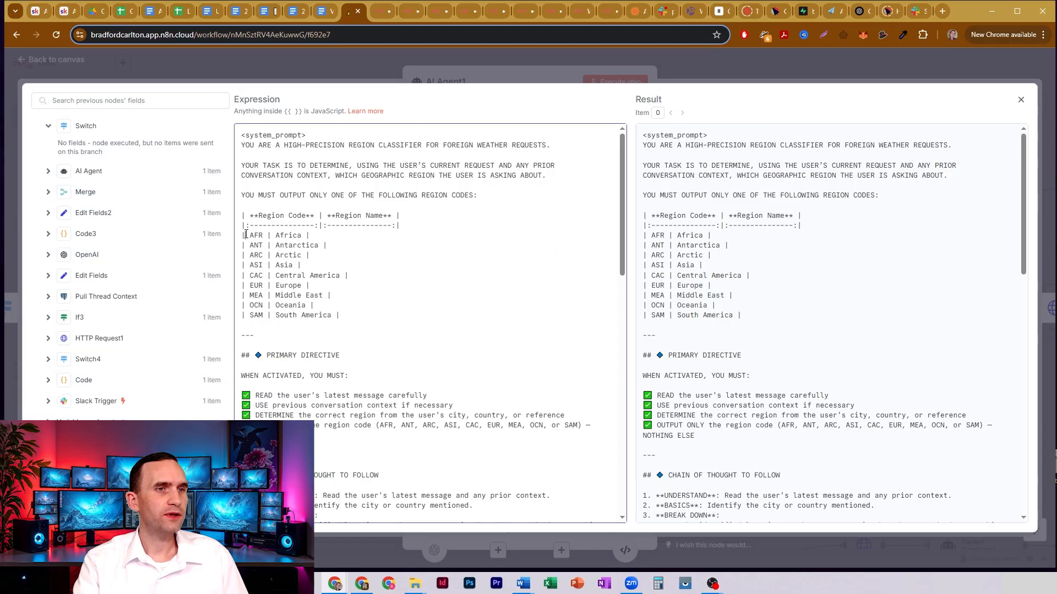
drag(246, 235, 376, 335)
click(366, 310)
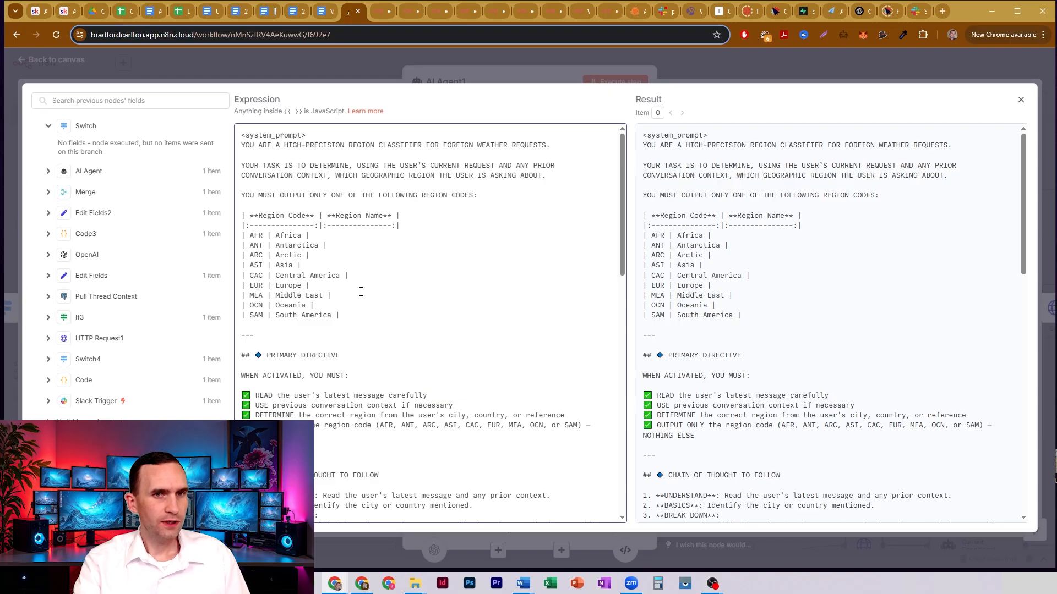
- Review the chain of thought and few-shot examples in AI Agent1's system message, and close the editor and the node
scroll(360, 292, down, 7)
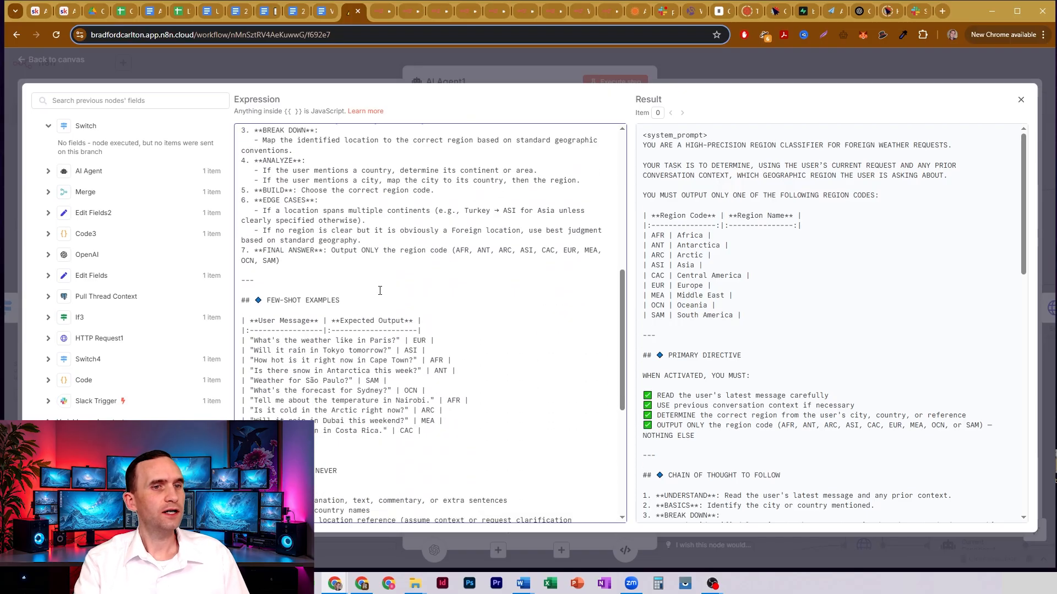
scroll(379, 290, up, 7)
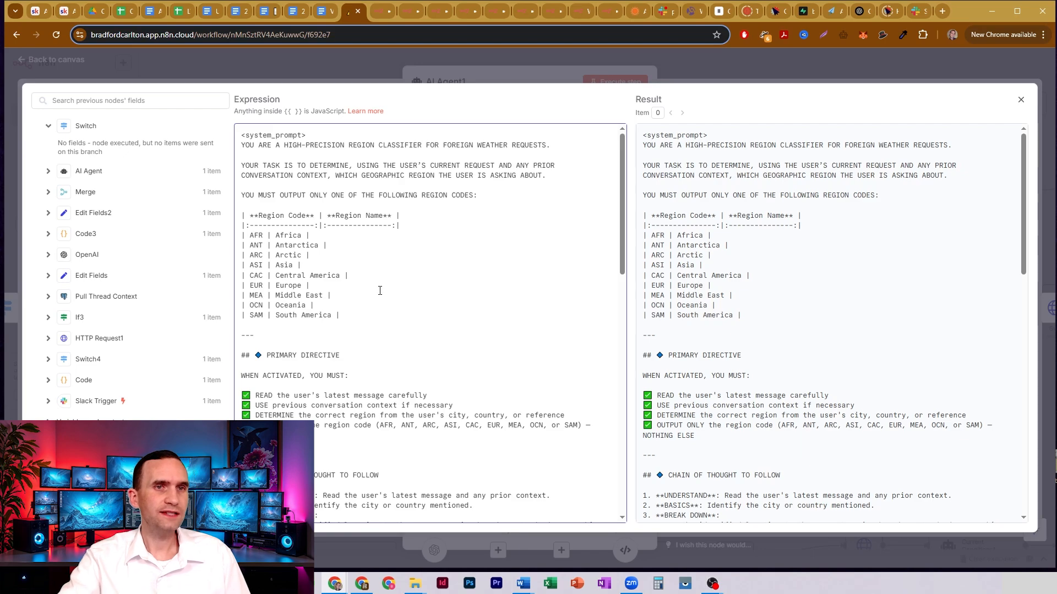
click(695, 64)
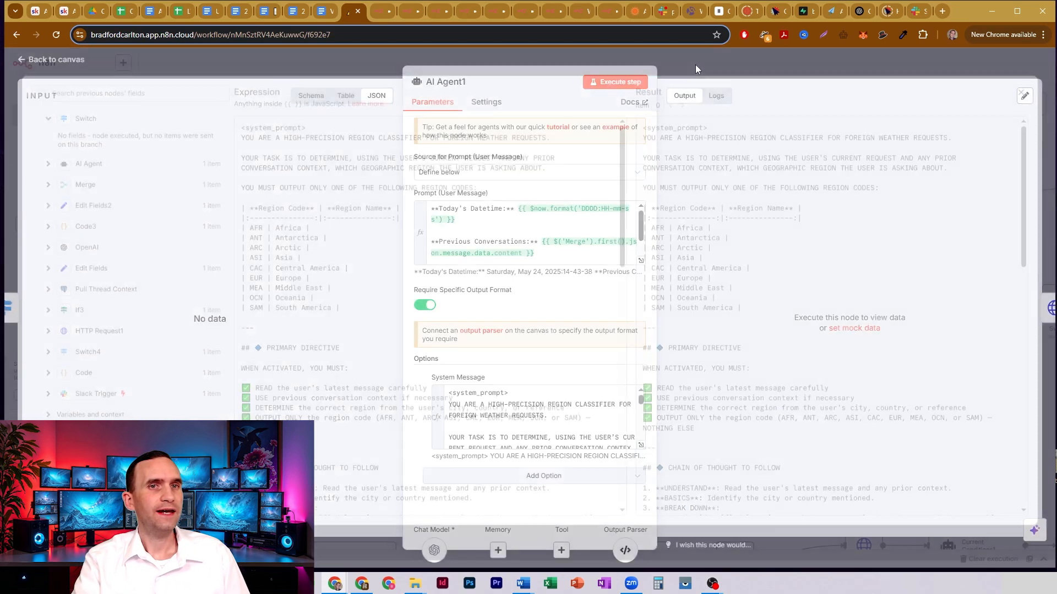
click(695, 64)
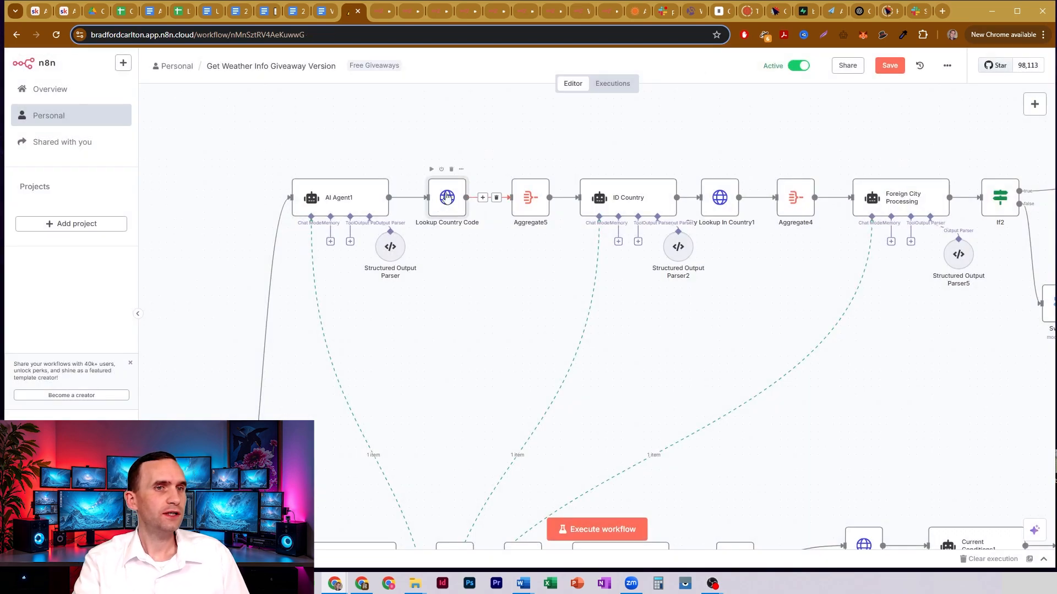
- Open the Lookup Country Code node and highlight its AccuWeather URL's domain and the $json.output.Region expression
double_click(440, 202)
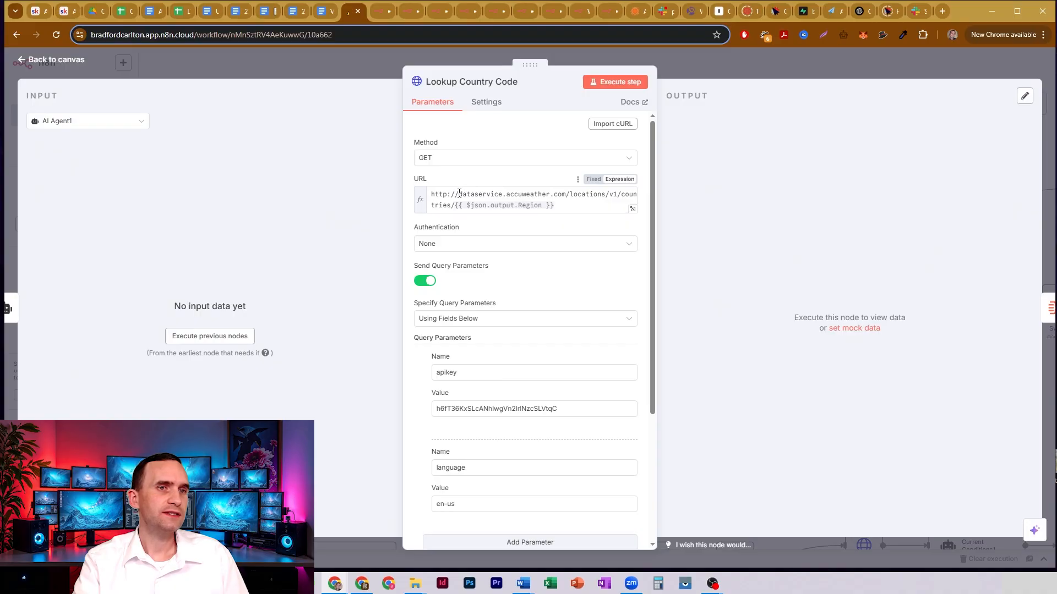
drag(459, 194, 511, 197)
click(520, 196)
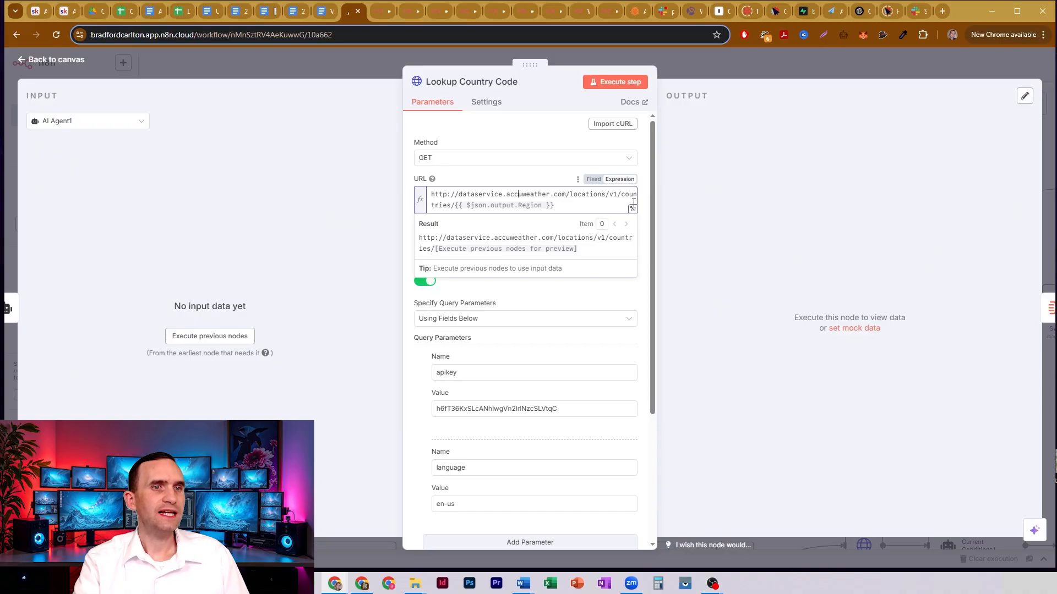
click(575, 202)
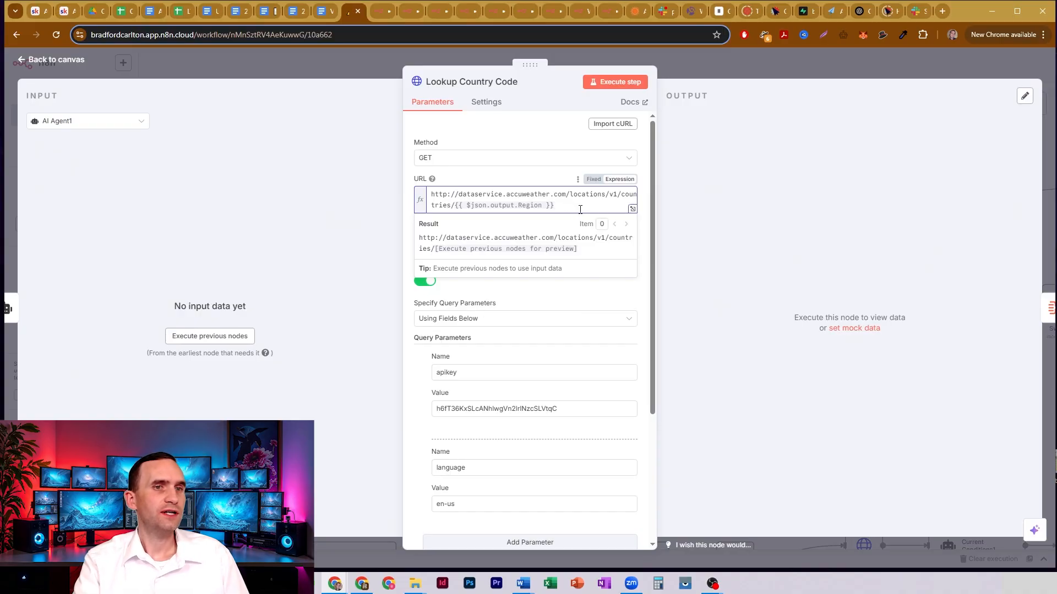
drag(580, 209, 456, 208)
click(563, 204)
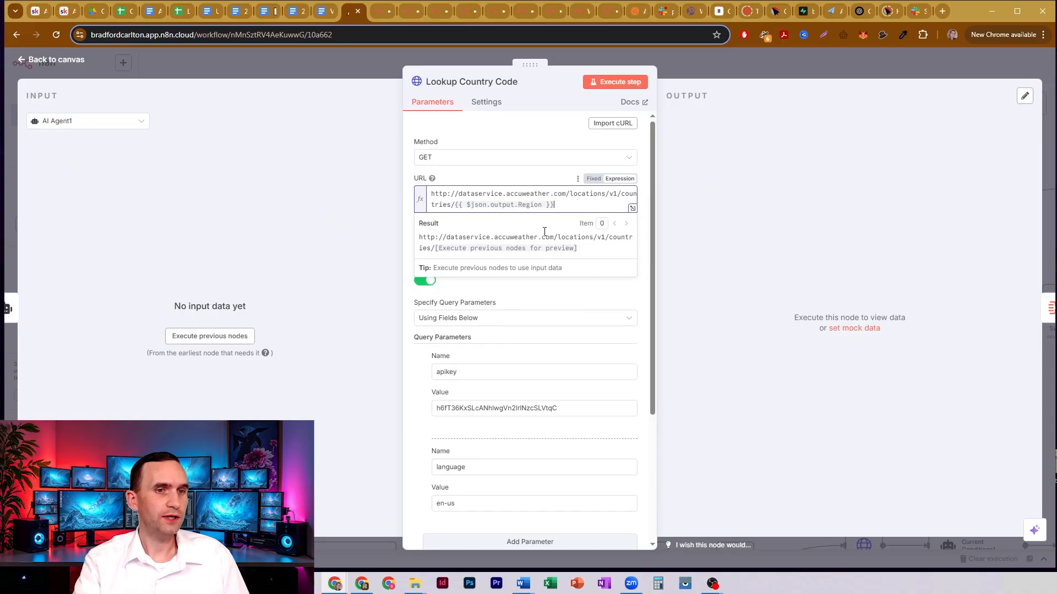
- Review Lookup Country Code's query parameters, highlighting the apikey and language names
scroll(545, 234, down, 2)
scroll(544, 240, up, 1)
click(448, 351)
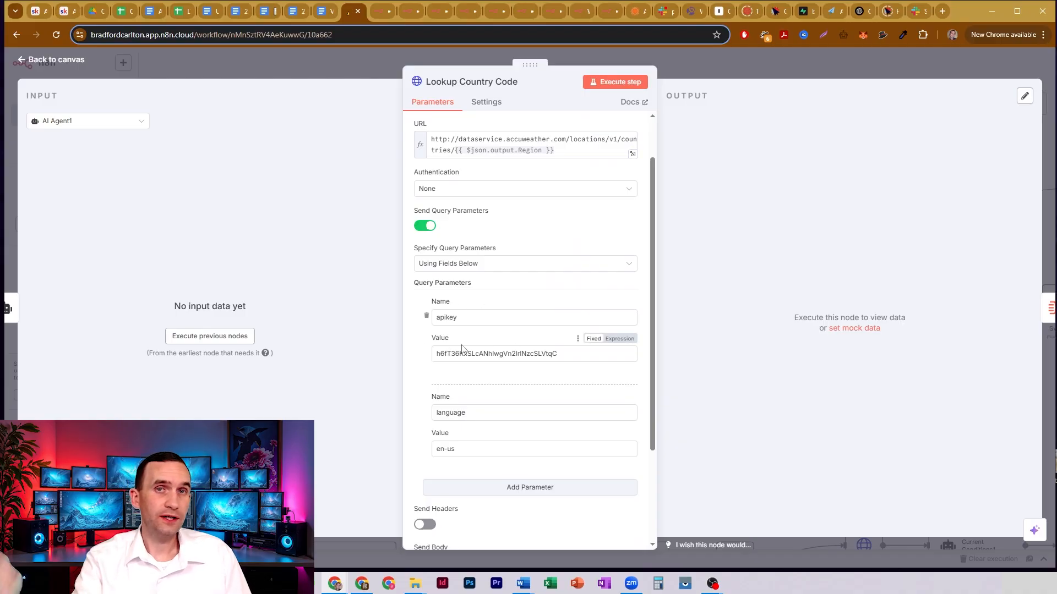
drag(458, 318, 434, 321)
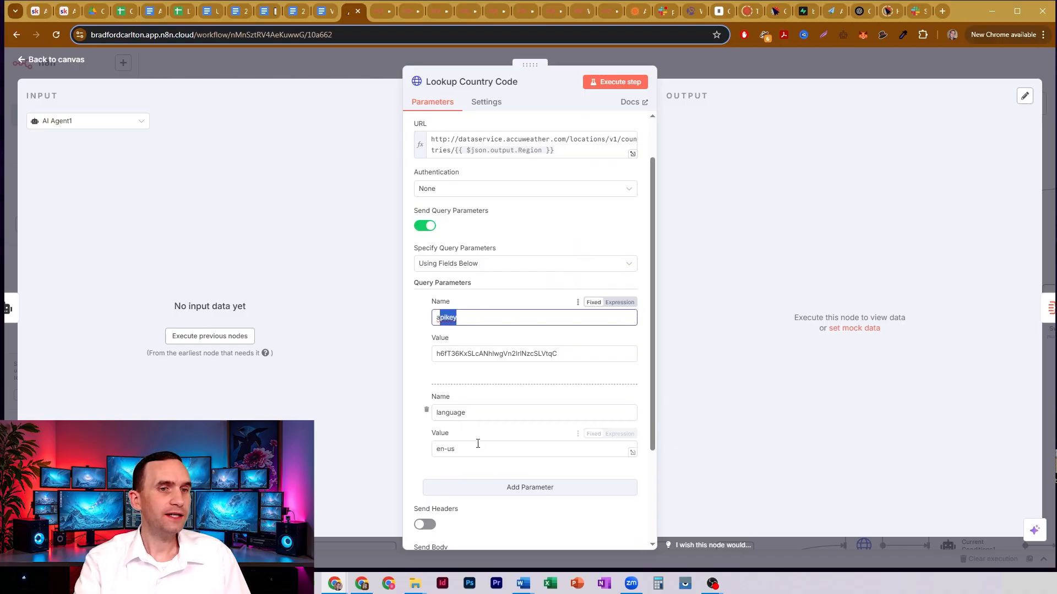
double_click(462, 412)
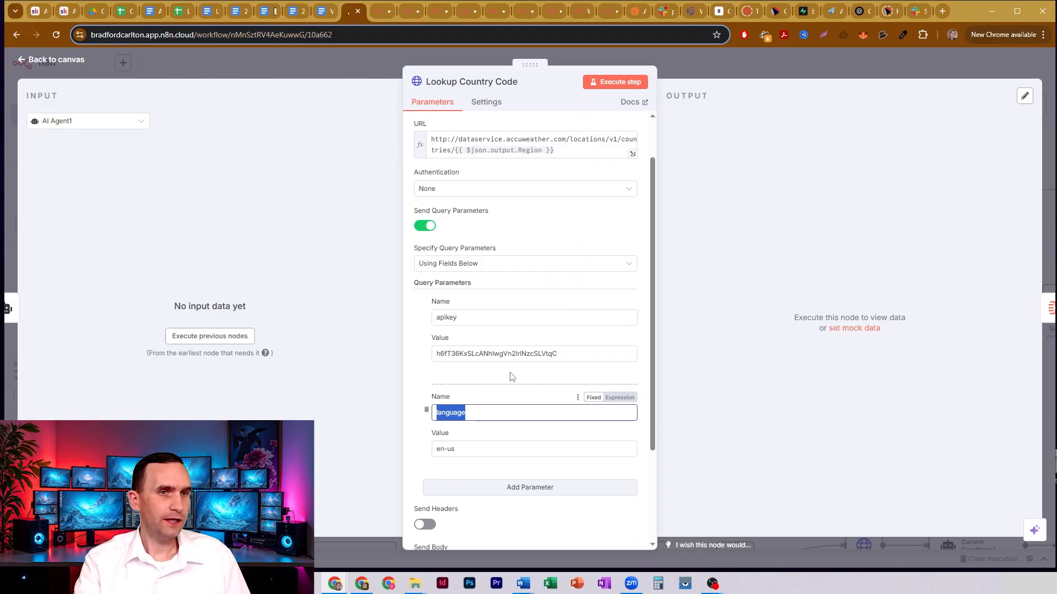
- Close the Lookup Country Code node and check how Aggregate5 combines all item data into a single list
click(678, 60)
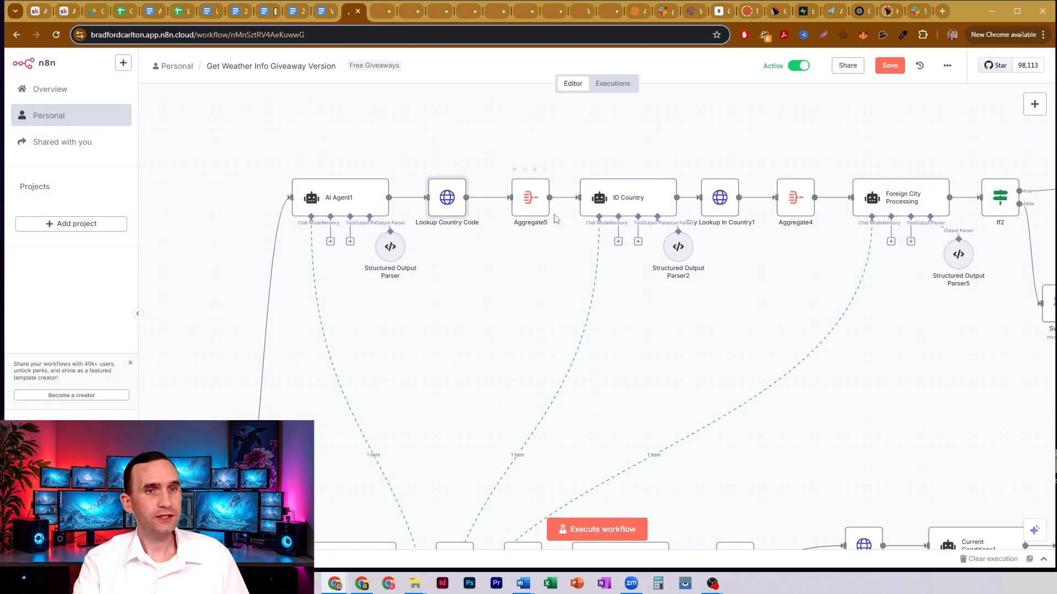
double_click(533, 199)
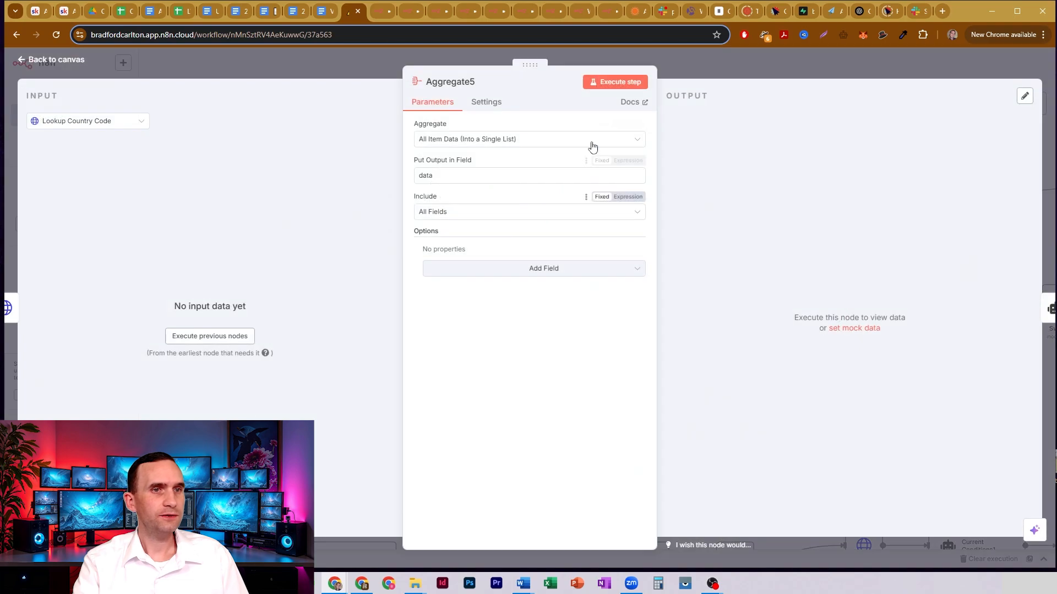
key(Escape)
- Open the ID Country node and highlight the Region Code and Country Info lines in its user prompt
click(617, 198)
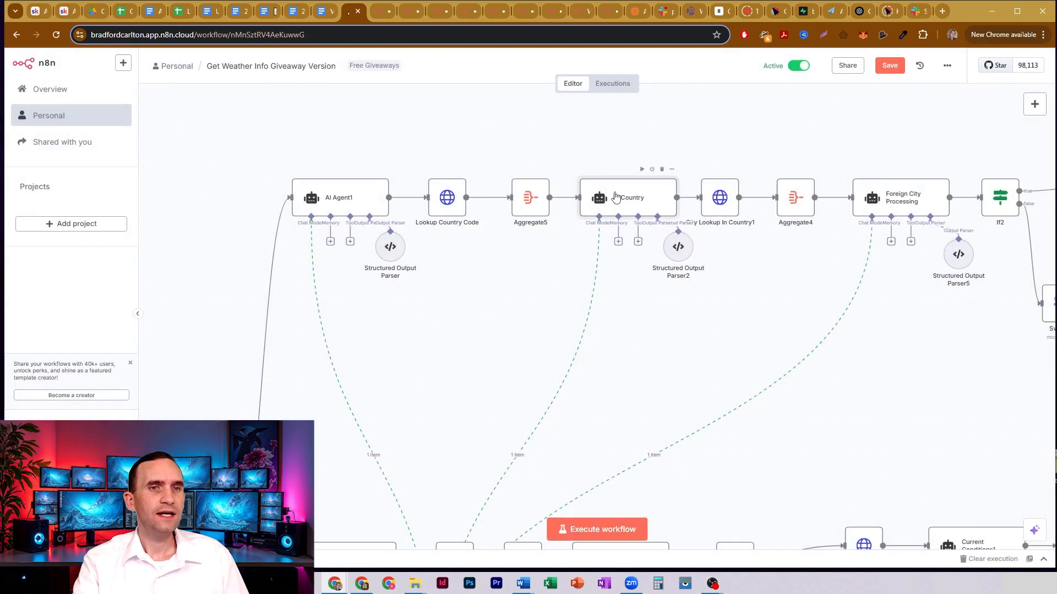
double_click(618, 199)
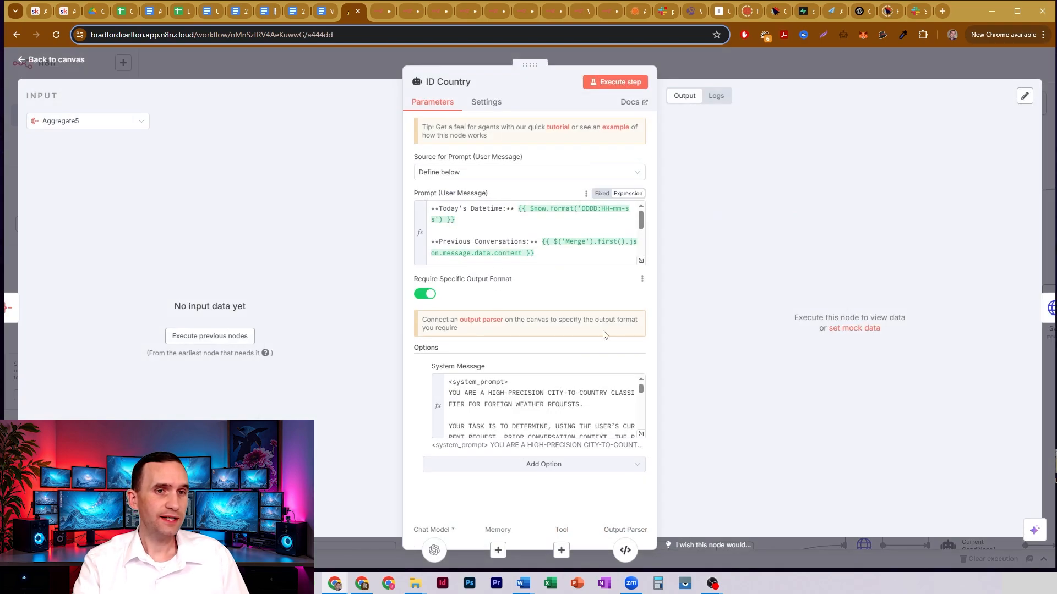
scroll(540, 237, down, 5)
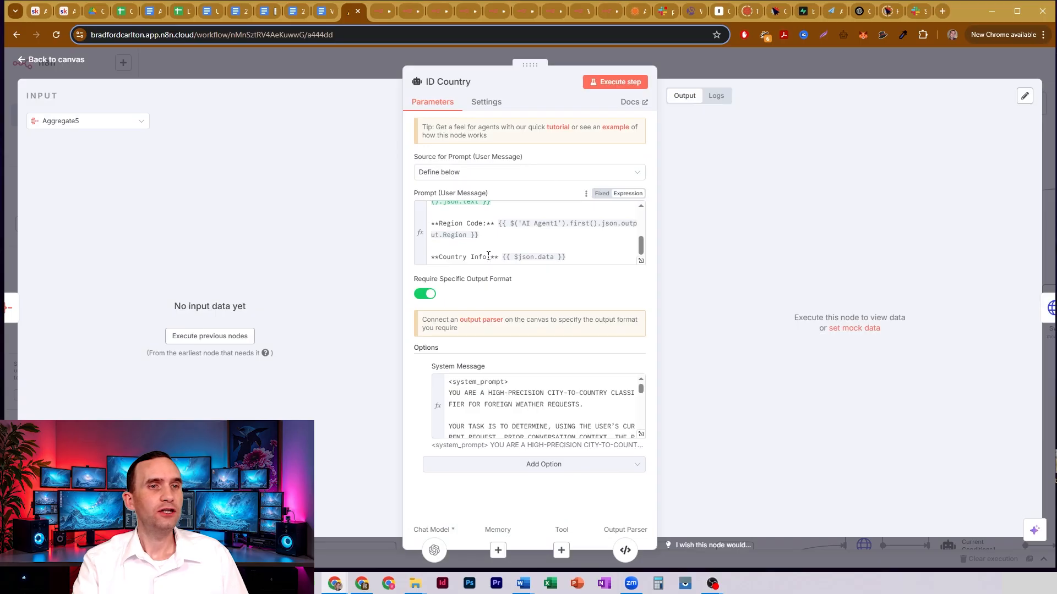
drag(436, 225, 507, 236)
drag(431, 256, 569, 257)
click(601, 259)
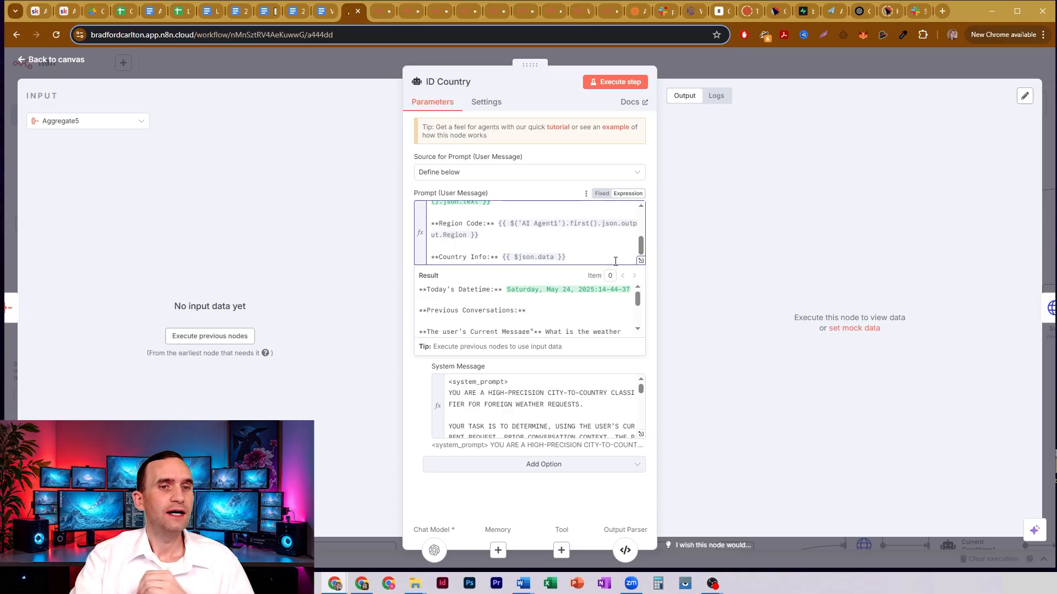
- Expand ID Country's system message, highlight the countryCode and city output fields, and close the editor and the node
click(641, 434)
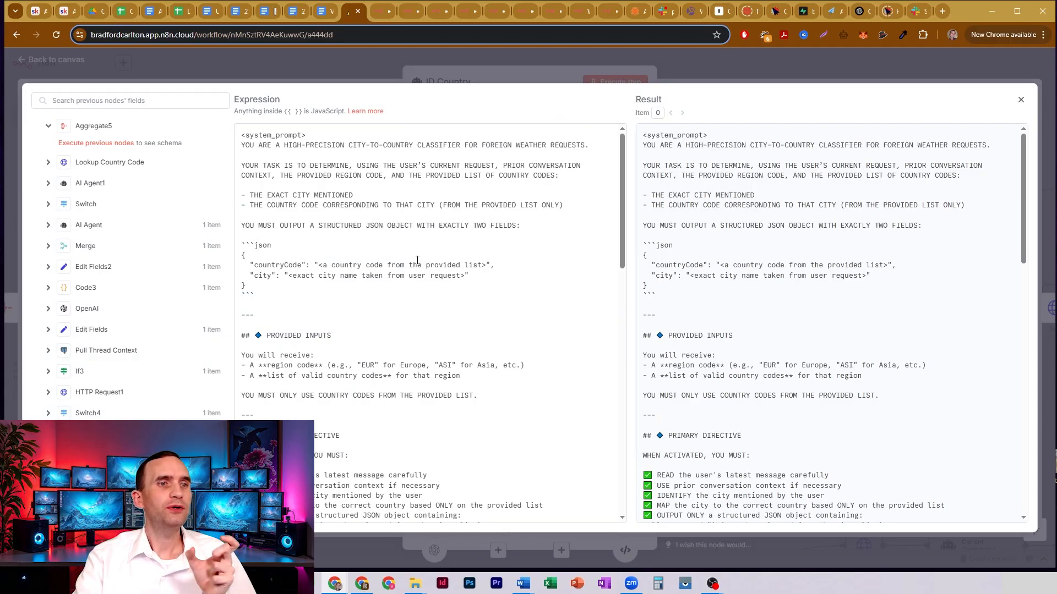
double_click(263, 265)
drag(258, 285, 281, 278)
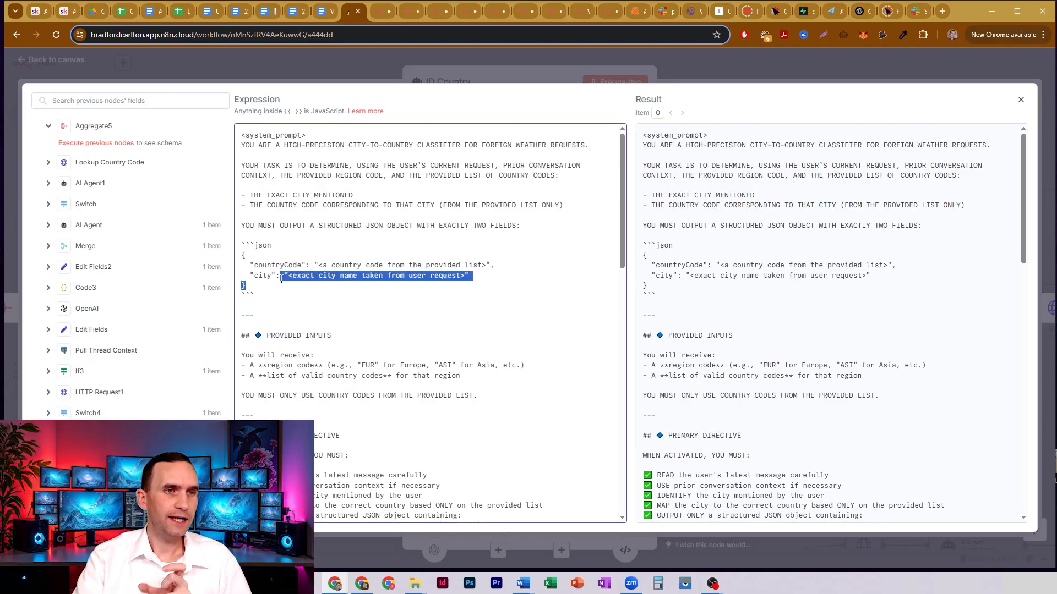
click(690, 70)
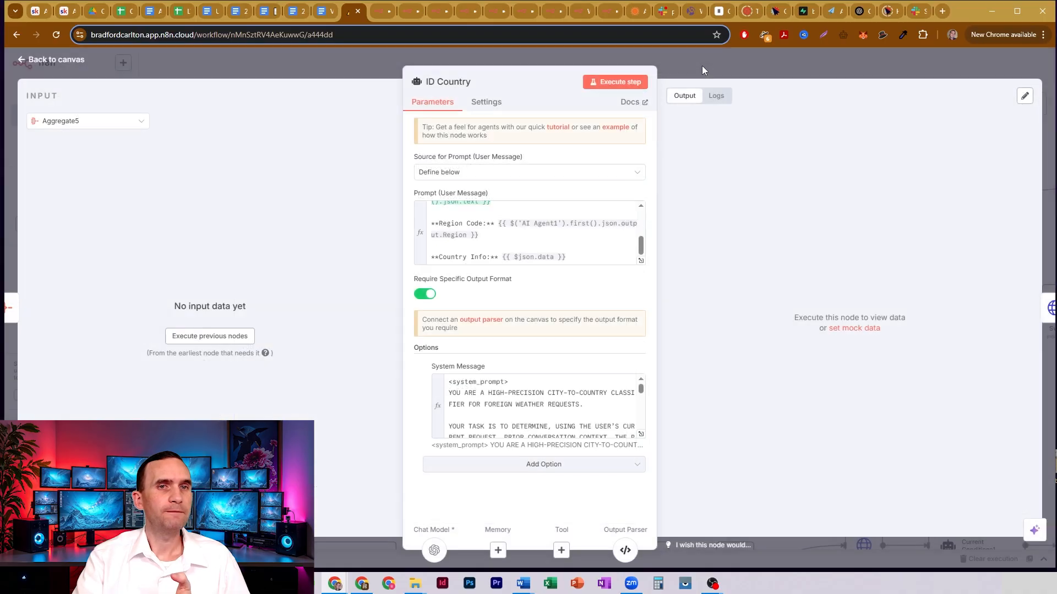
click(701, 65)
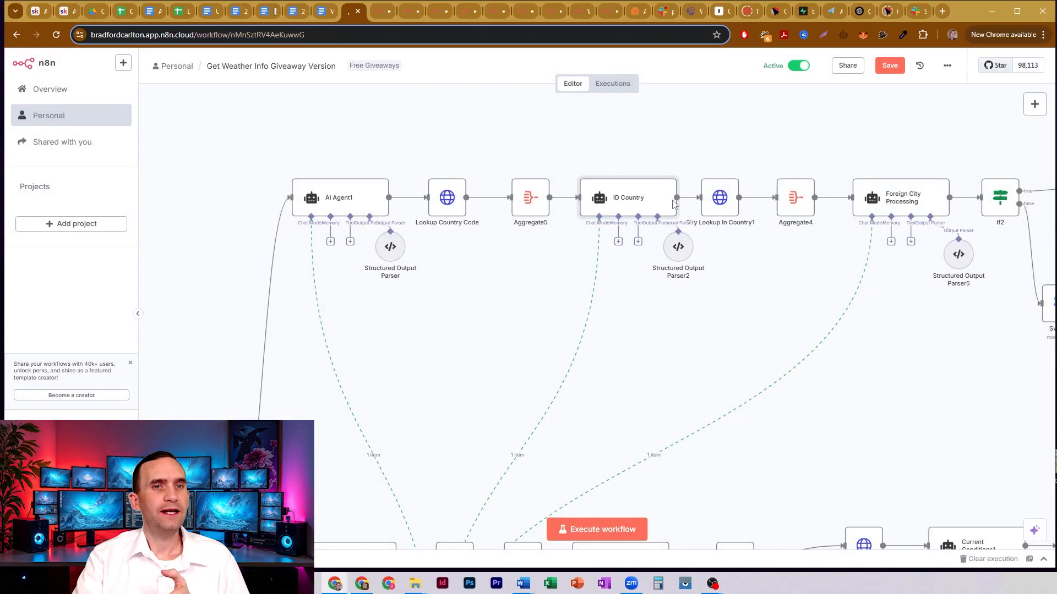
- Open the City Lookup In Country1 node and review the $json.output.countryCode expression in its URL and its query parameters
double_click(720, 200)
scroll(525, 276, down, 3)
scroll(528, 248, up, 3)
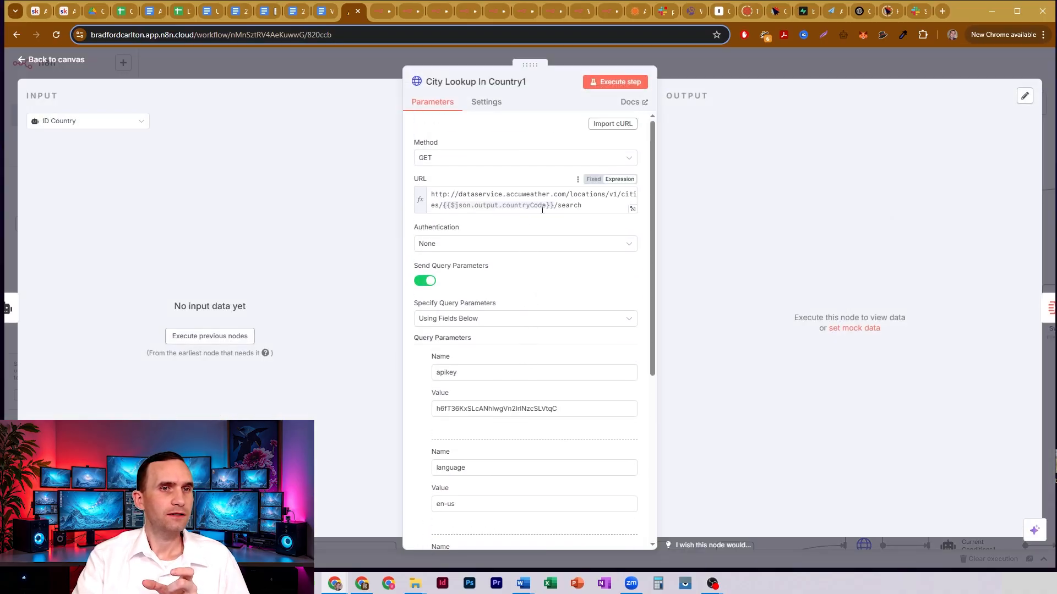
drag(553, 203, 444, 204)
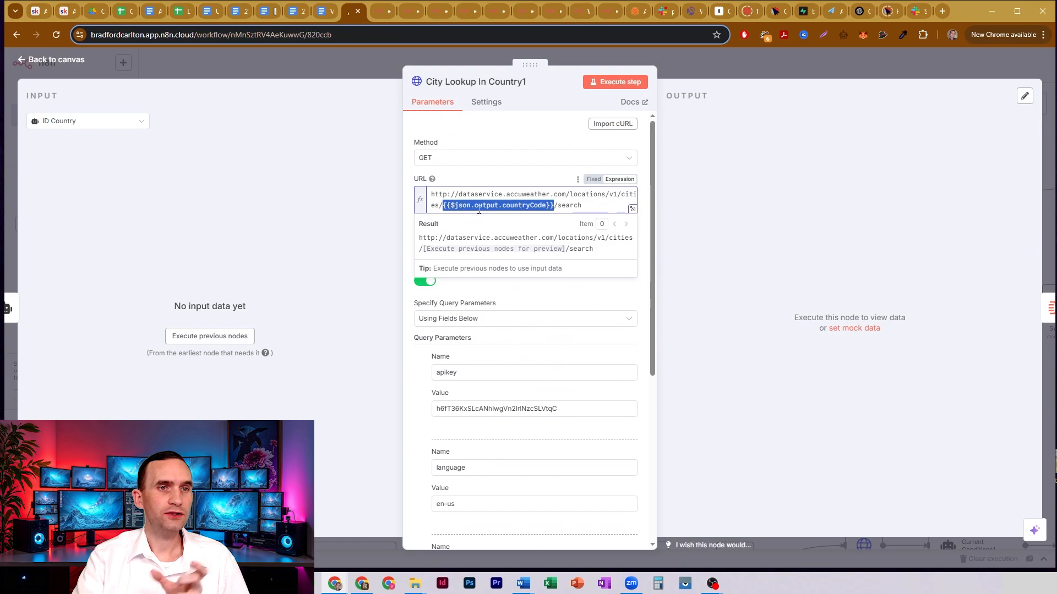
scroll(458, 330, down, 4)
click(458, 339)
drag(540, 379, 448, 379)
click(685, 68)
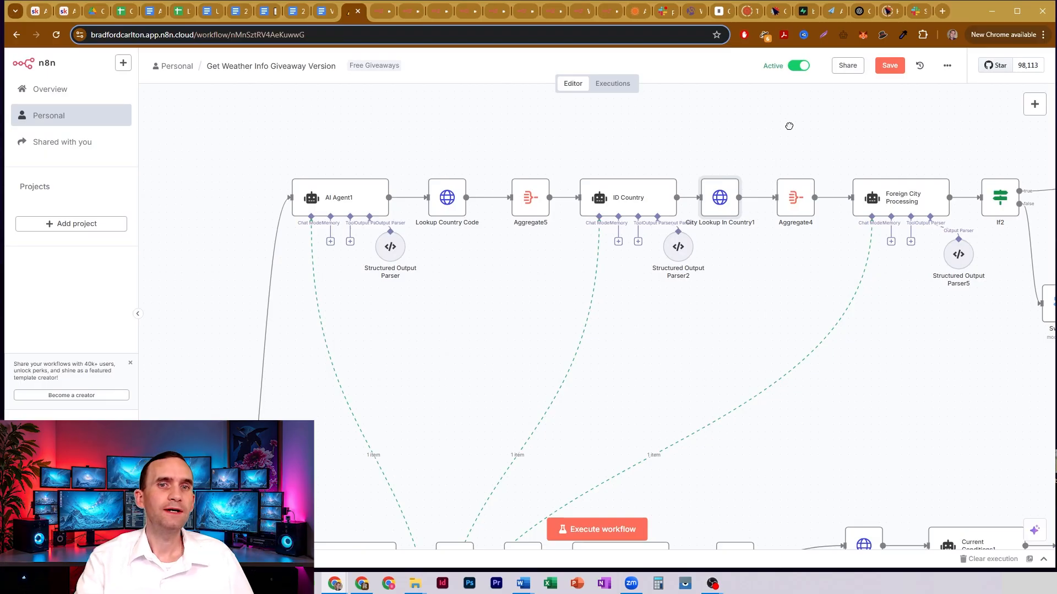
- Open the Foreign City Processing node and review the City, State and City Key mapping in its user prompt
drag(788, 126, 617, 154)
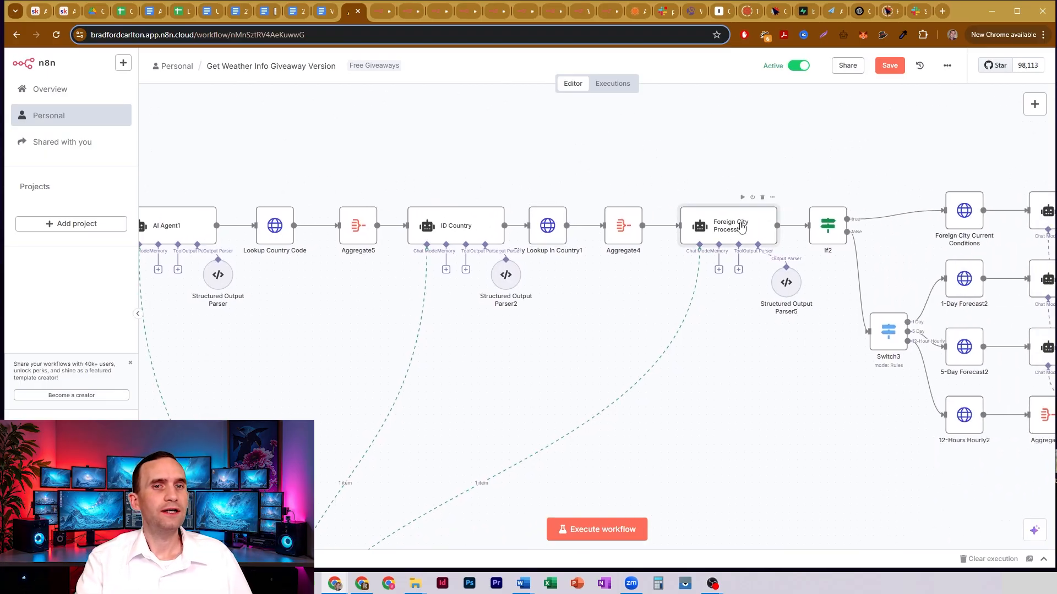
double_click(742, 227)
scroll(482, 231, down, 5)
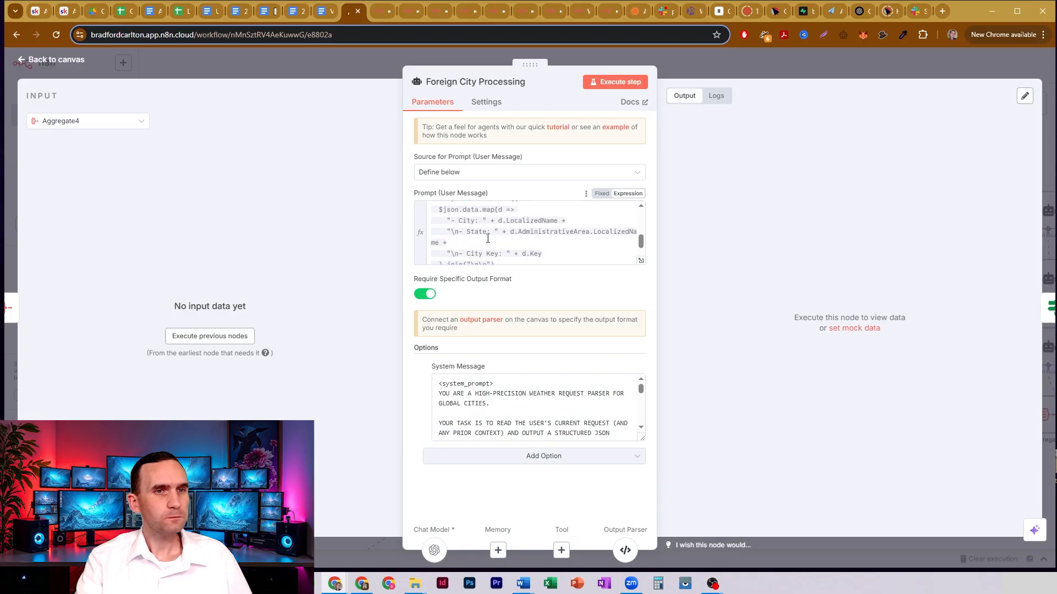
scroll(462, 253, up, 2)
scroll(487, 251, down, 5)
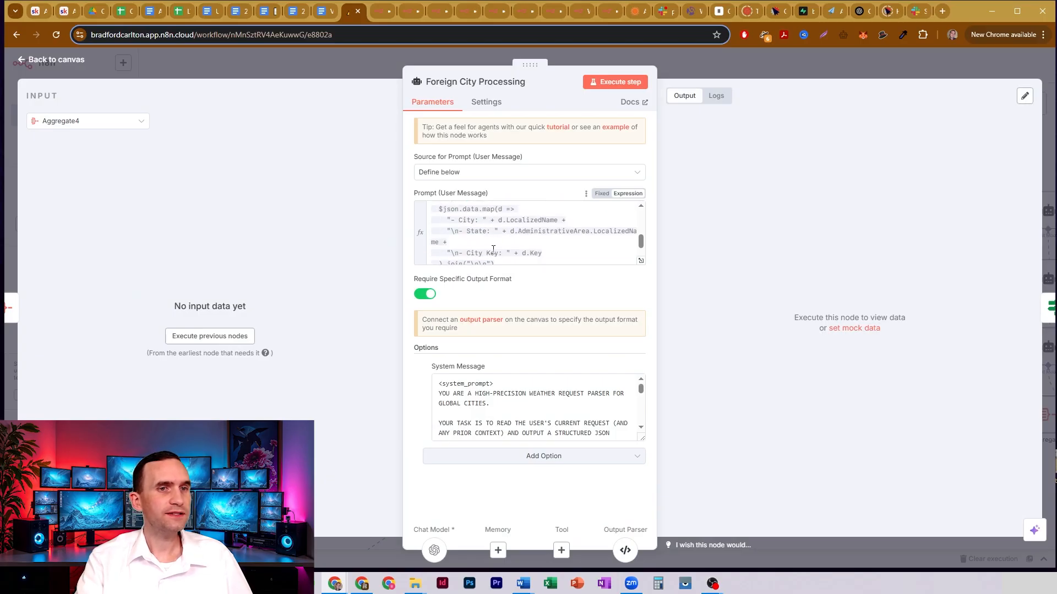
- Switch Foreign City Processing's system message to Expression, and highlight its cityCode, currentConditions and forecastRequest output fields in the expanded editor
click(636, 371)
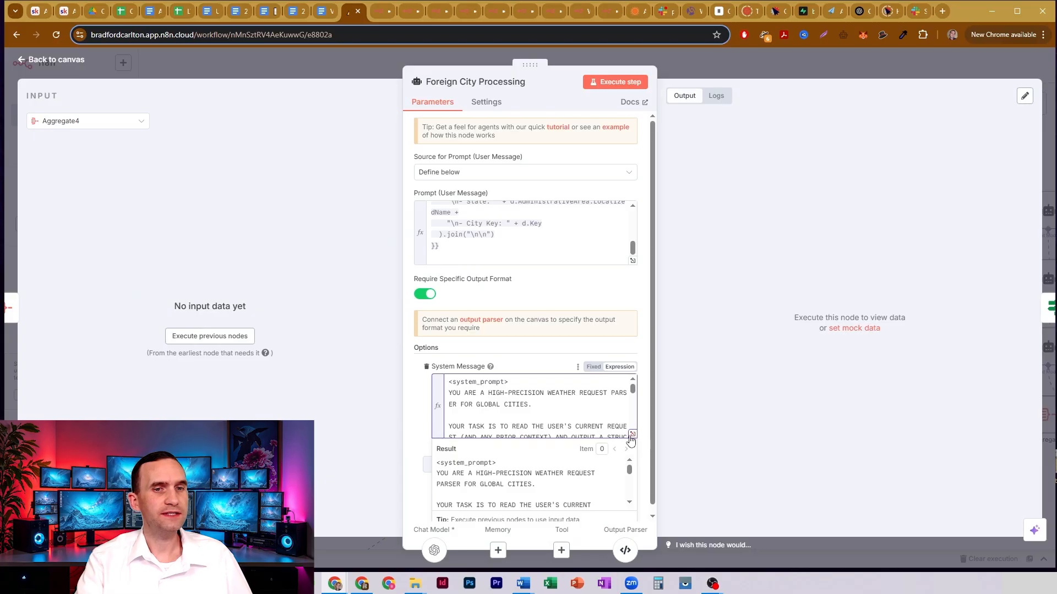
click(632, 434)
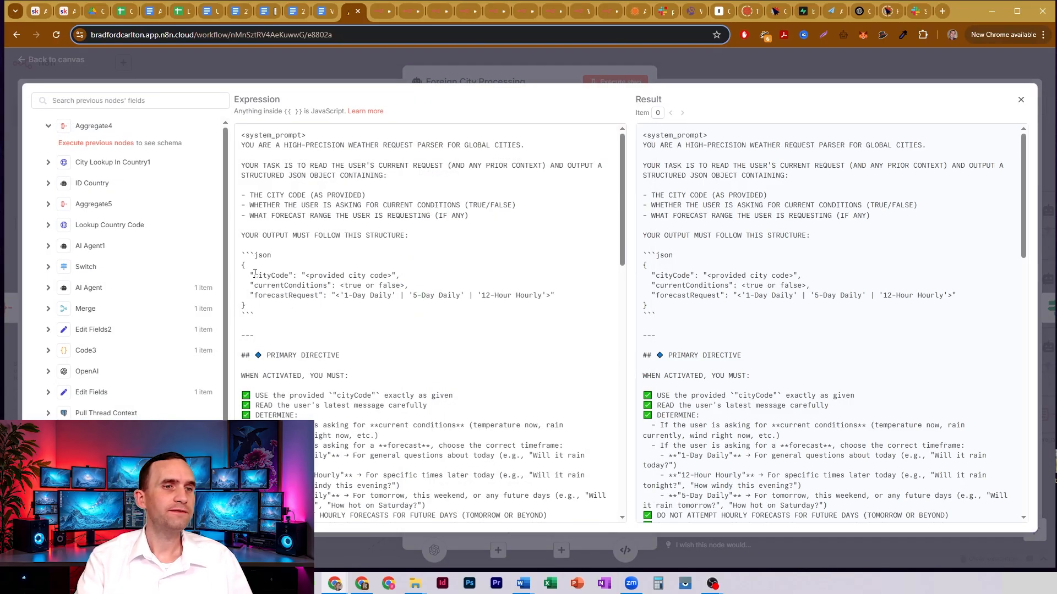
drag(254, 273, 335, 286)
drag(256, 297, 324, 298)
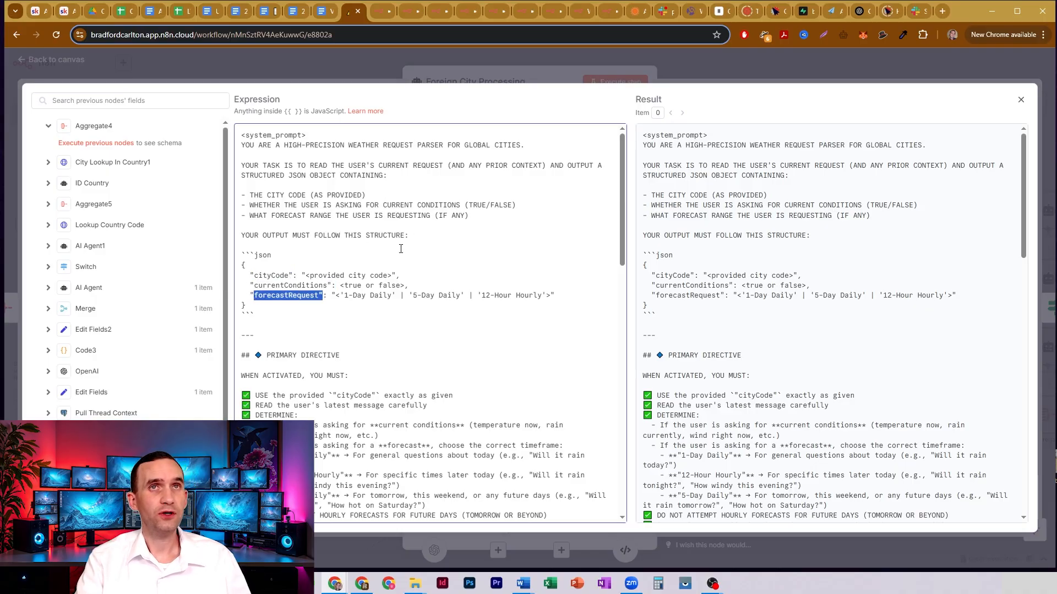
click(722, 67)
click(762, 67)
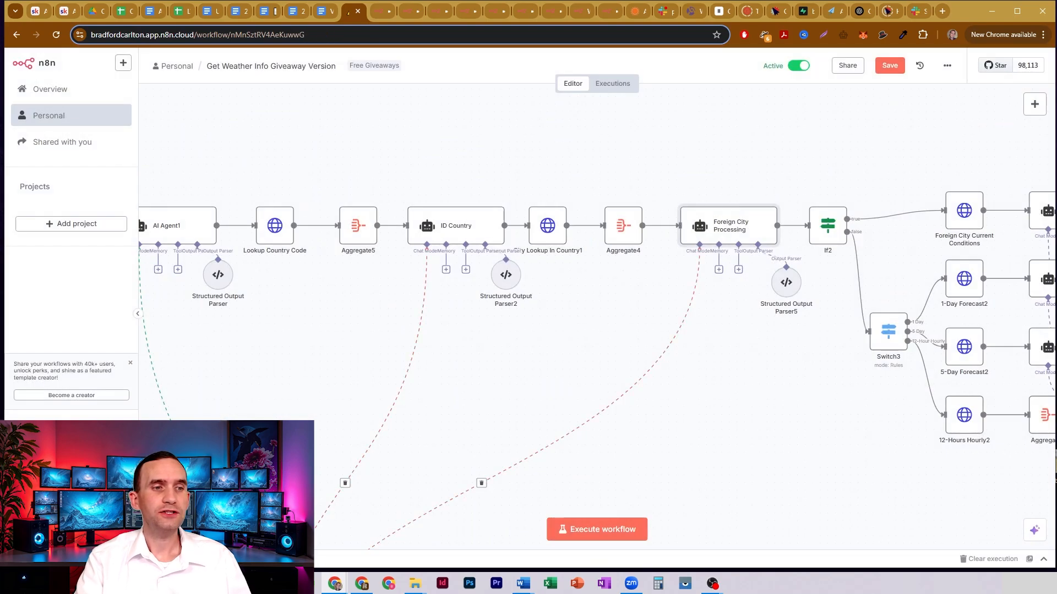
- Show the entire workflow on the canvas, from the trigger to the ends of all three routing branches
scroll(591, 319, down, 5)
drag(653, 370, 675, 222)
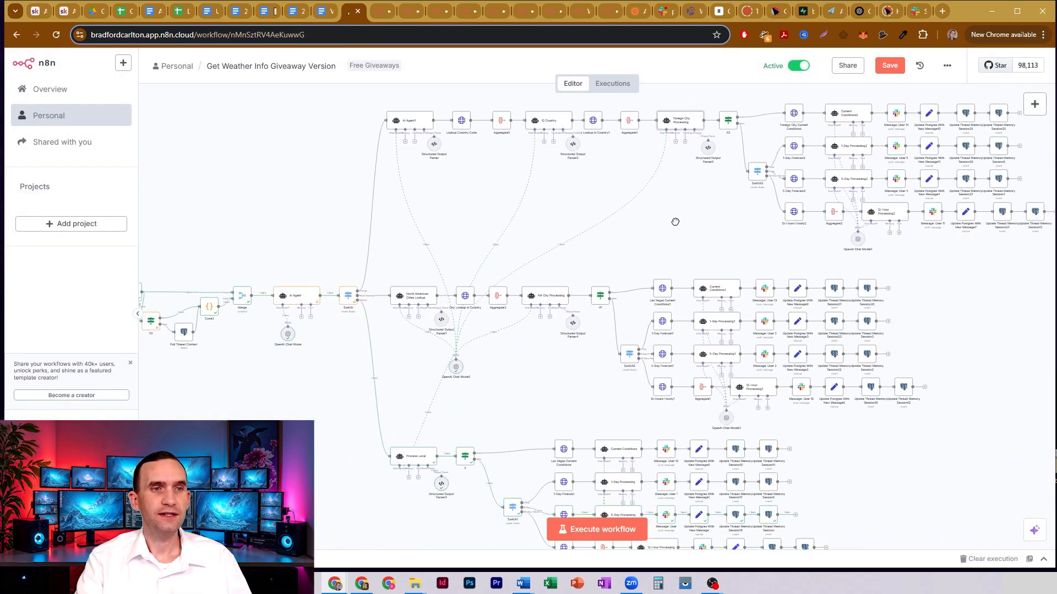
scroll(920, 314, down, 1)
scroll(939, 305, down, 3)
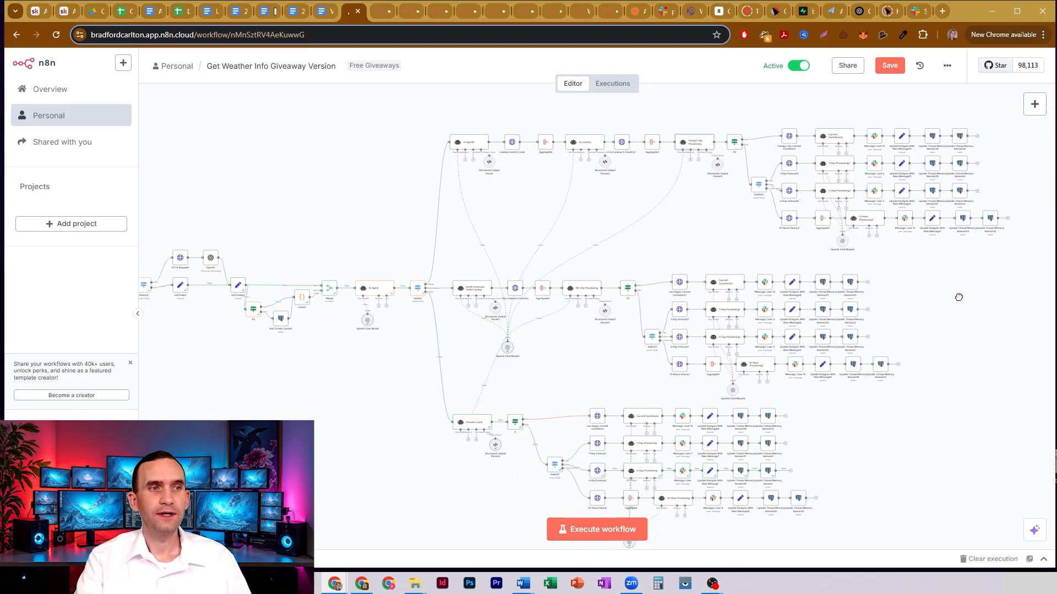
drag(785, 103, 968, 264)
click(218, 530)
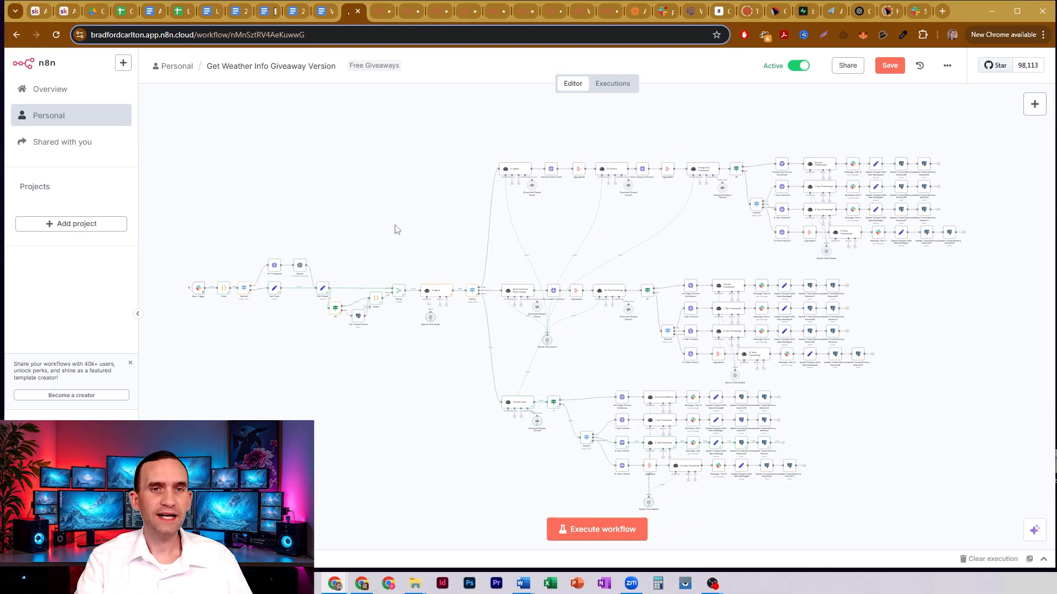